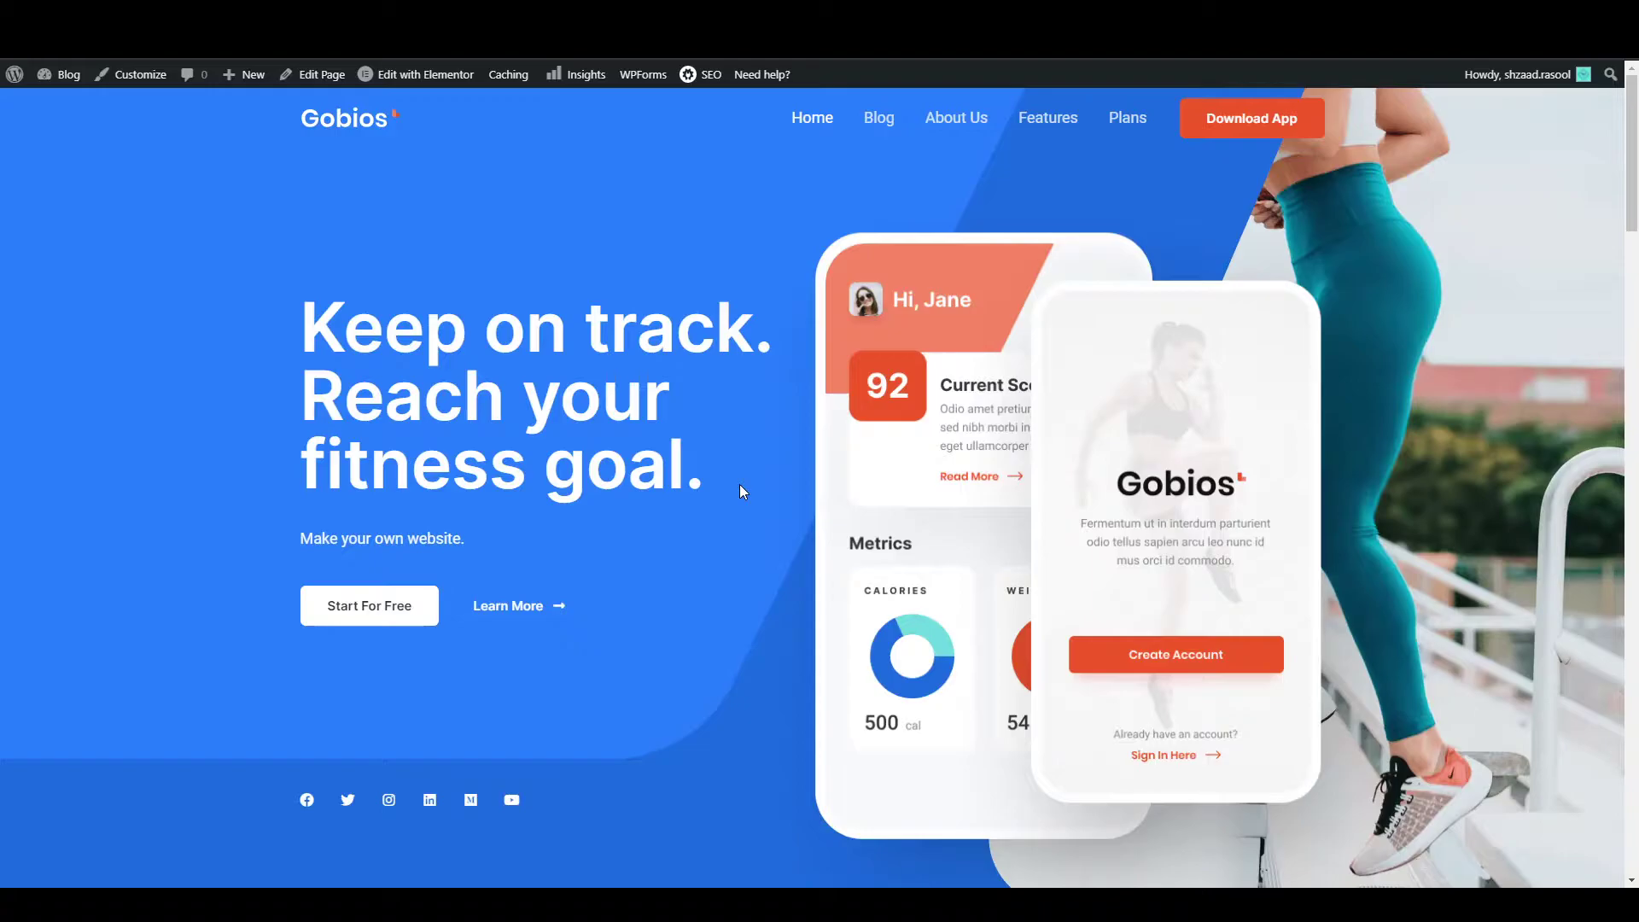
Scroll the Gobios fitness homepage down to the footer and back up toward the top.
scroll(743, 491, "down", 10)
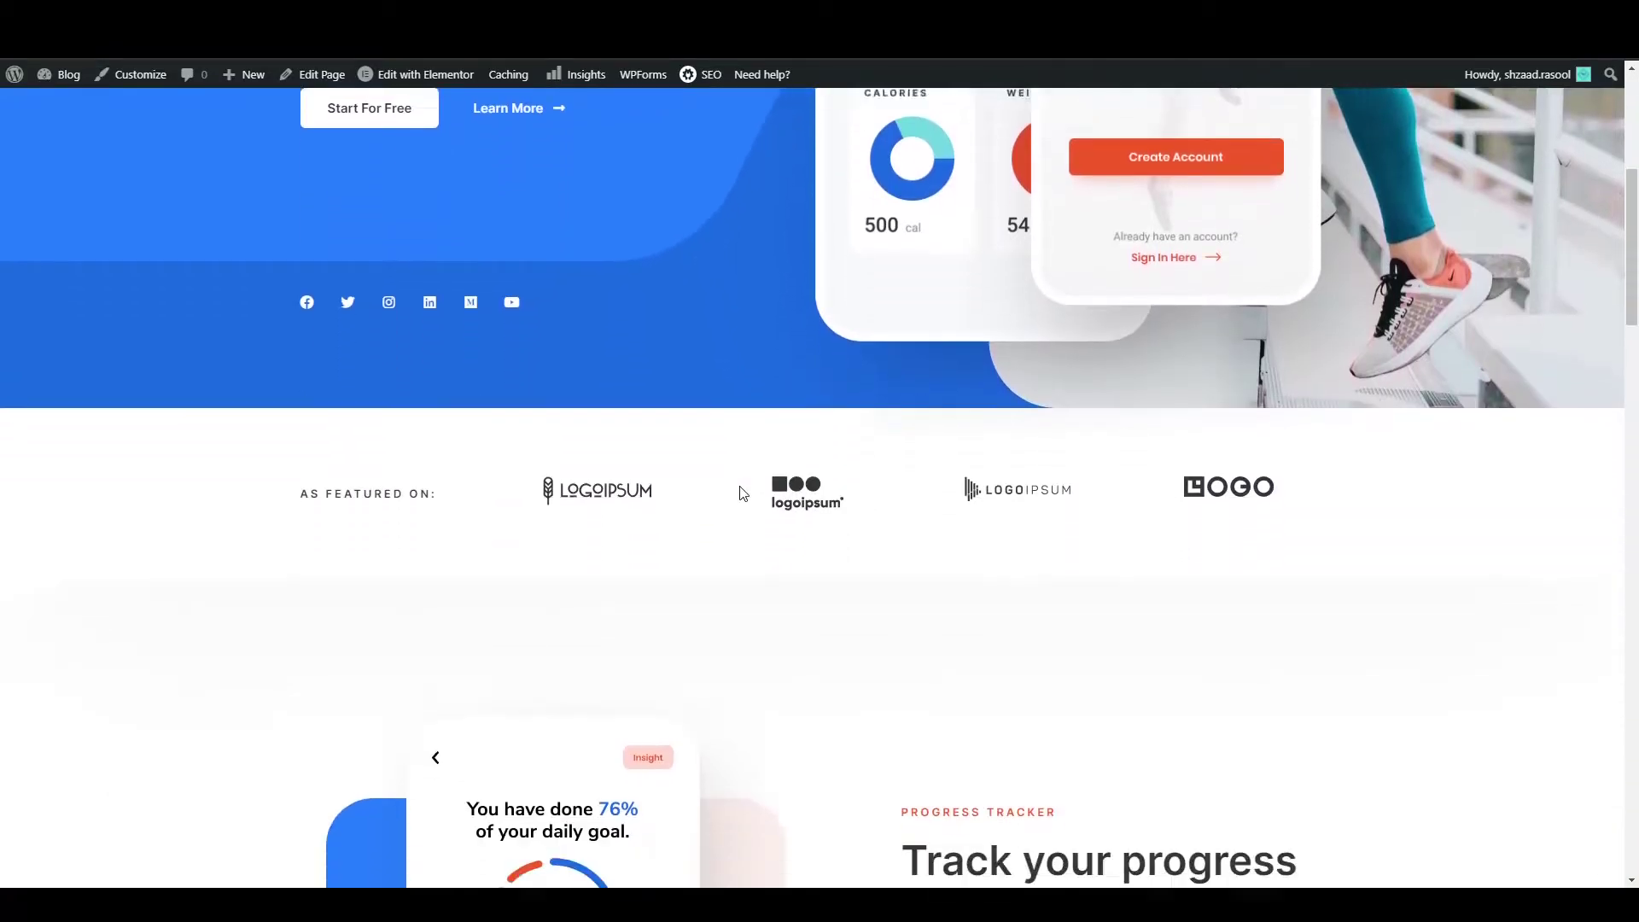
scroll(743, 493, "down", 12)
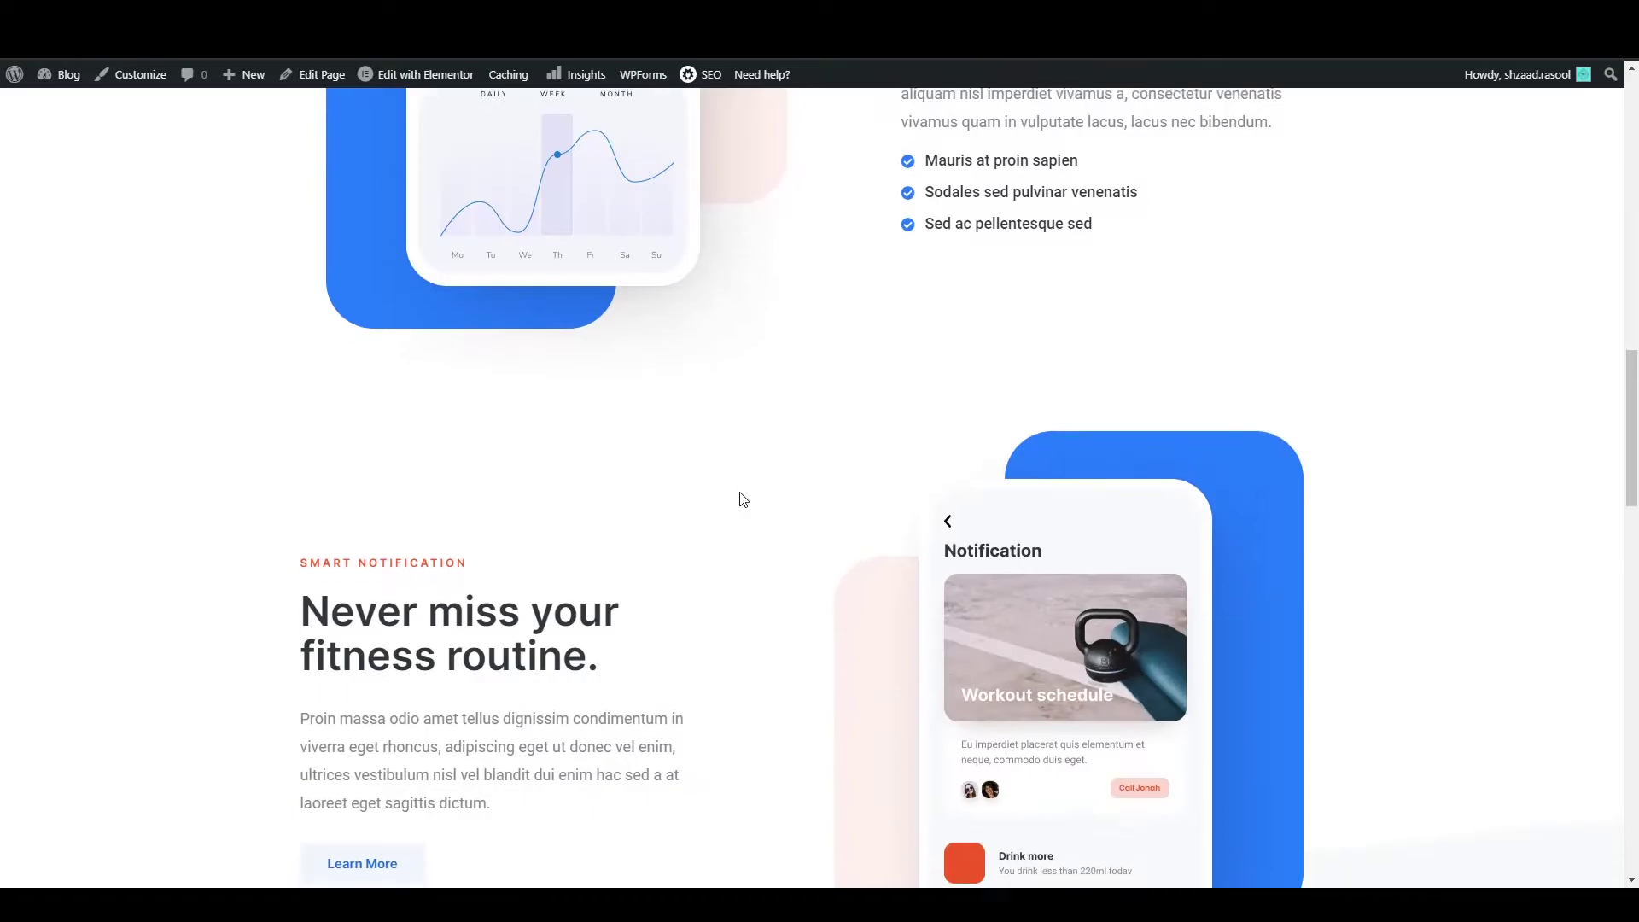
scroll(742, 499, "down", 14)
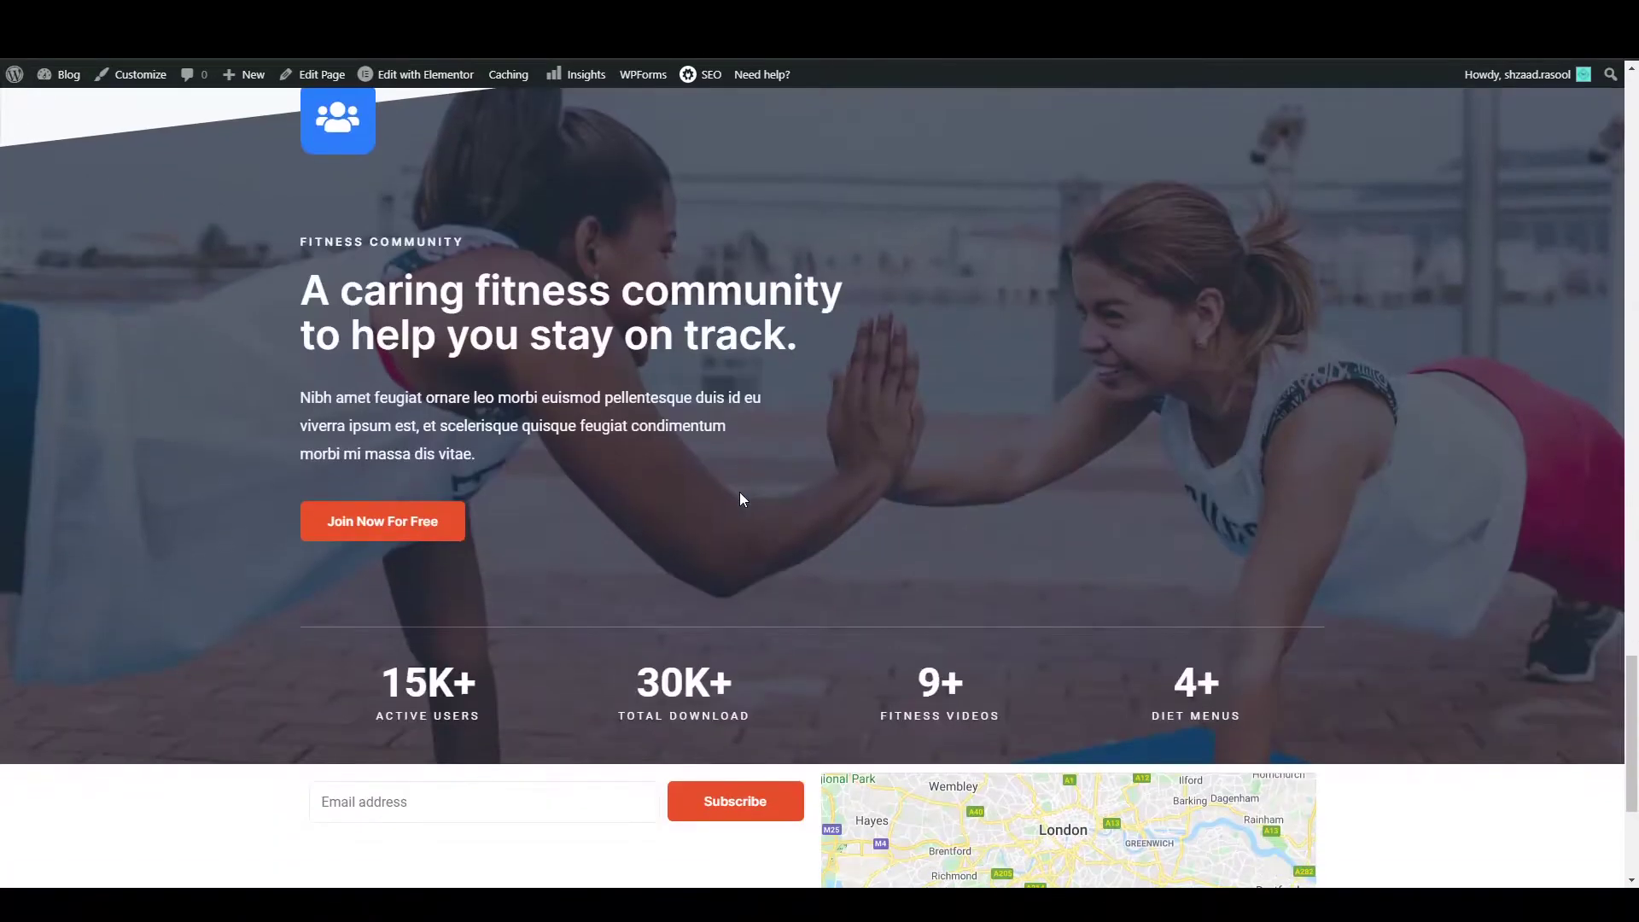
scroll(835, 546, "down", 3)
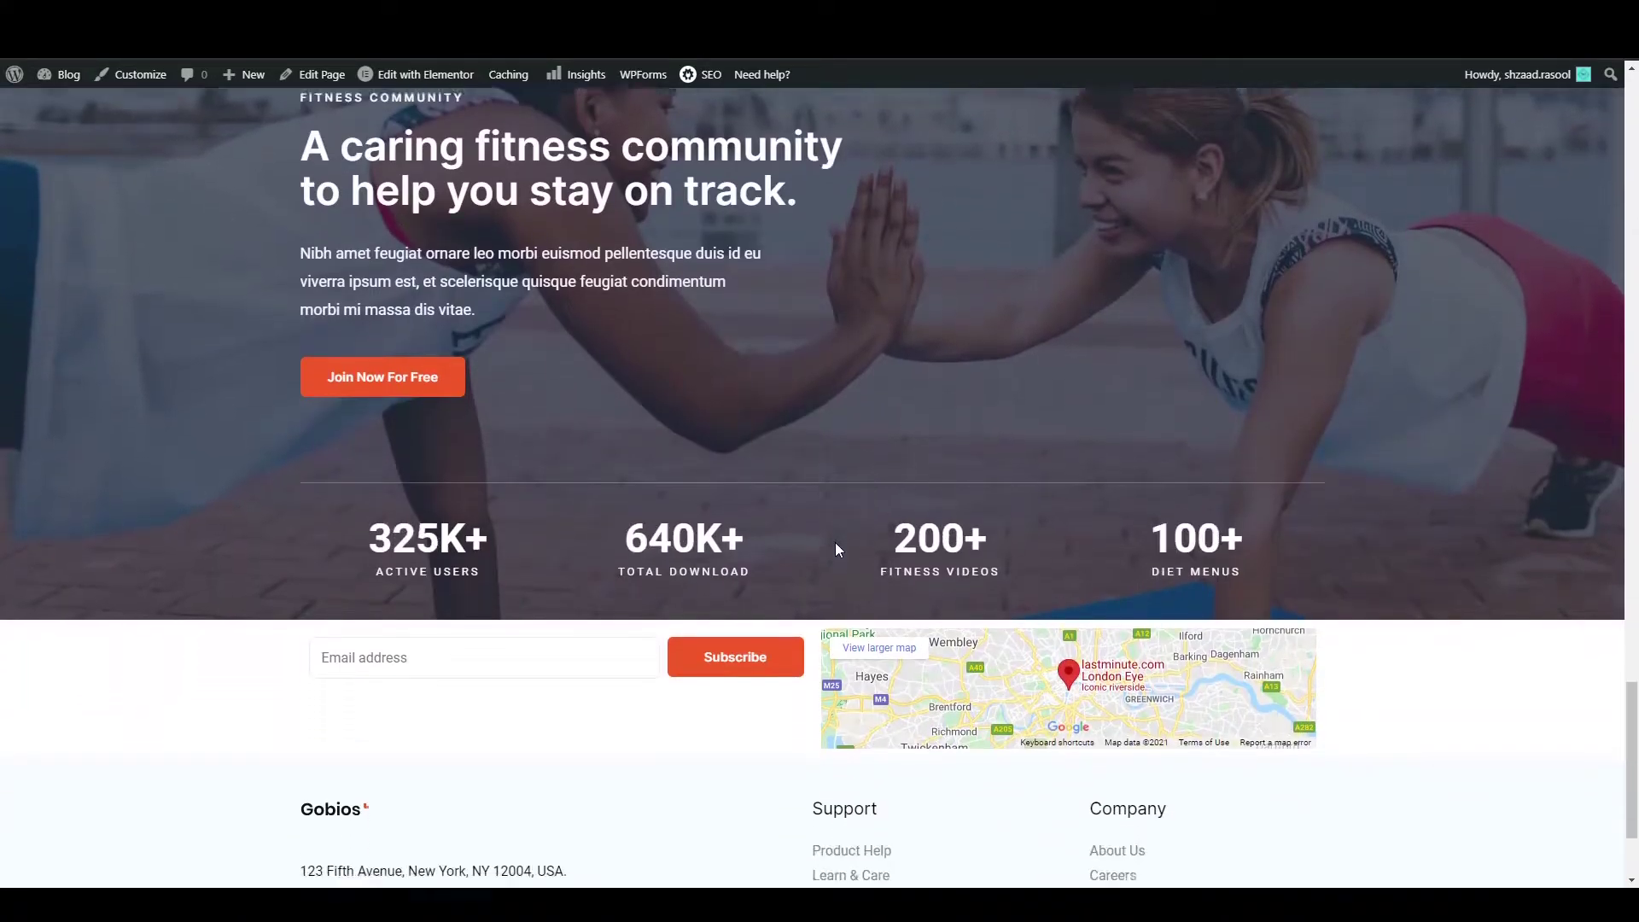
scroll(834, 550, "up", 20)
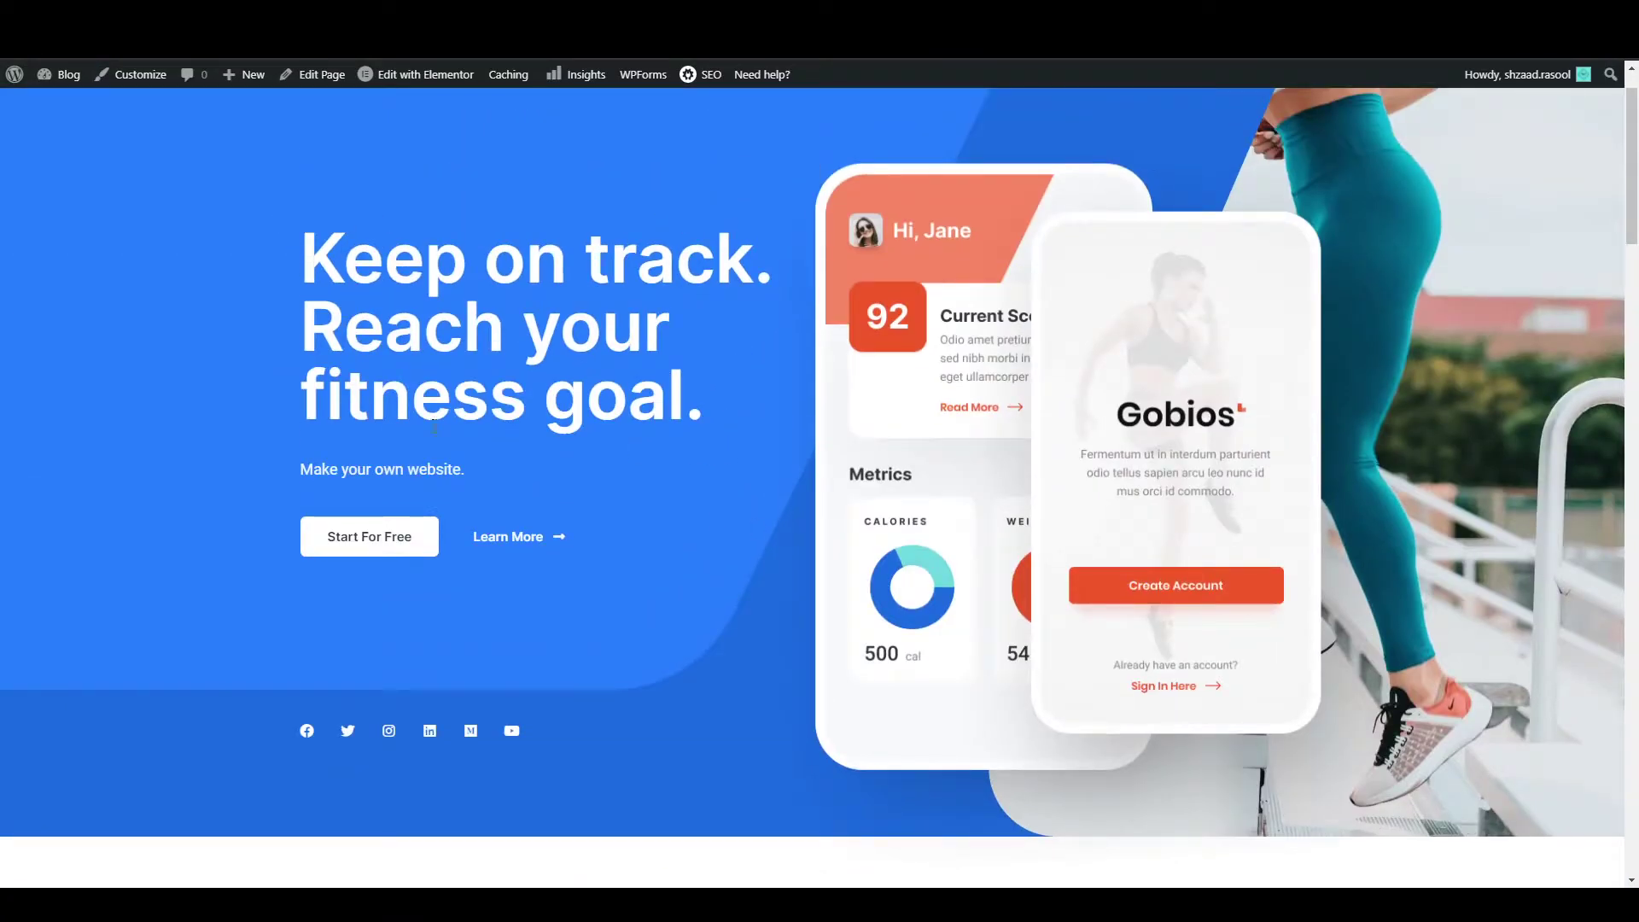
scroll(751, 418, "up", 1)
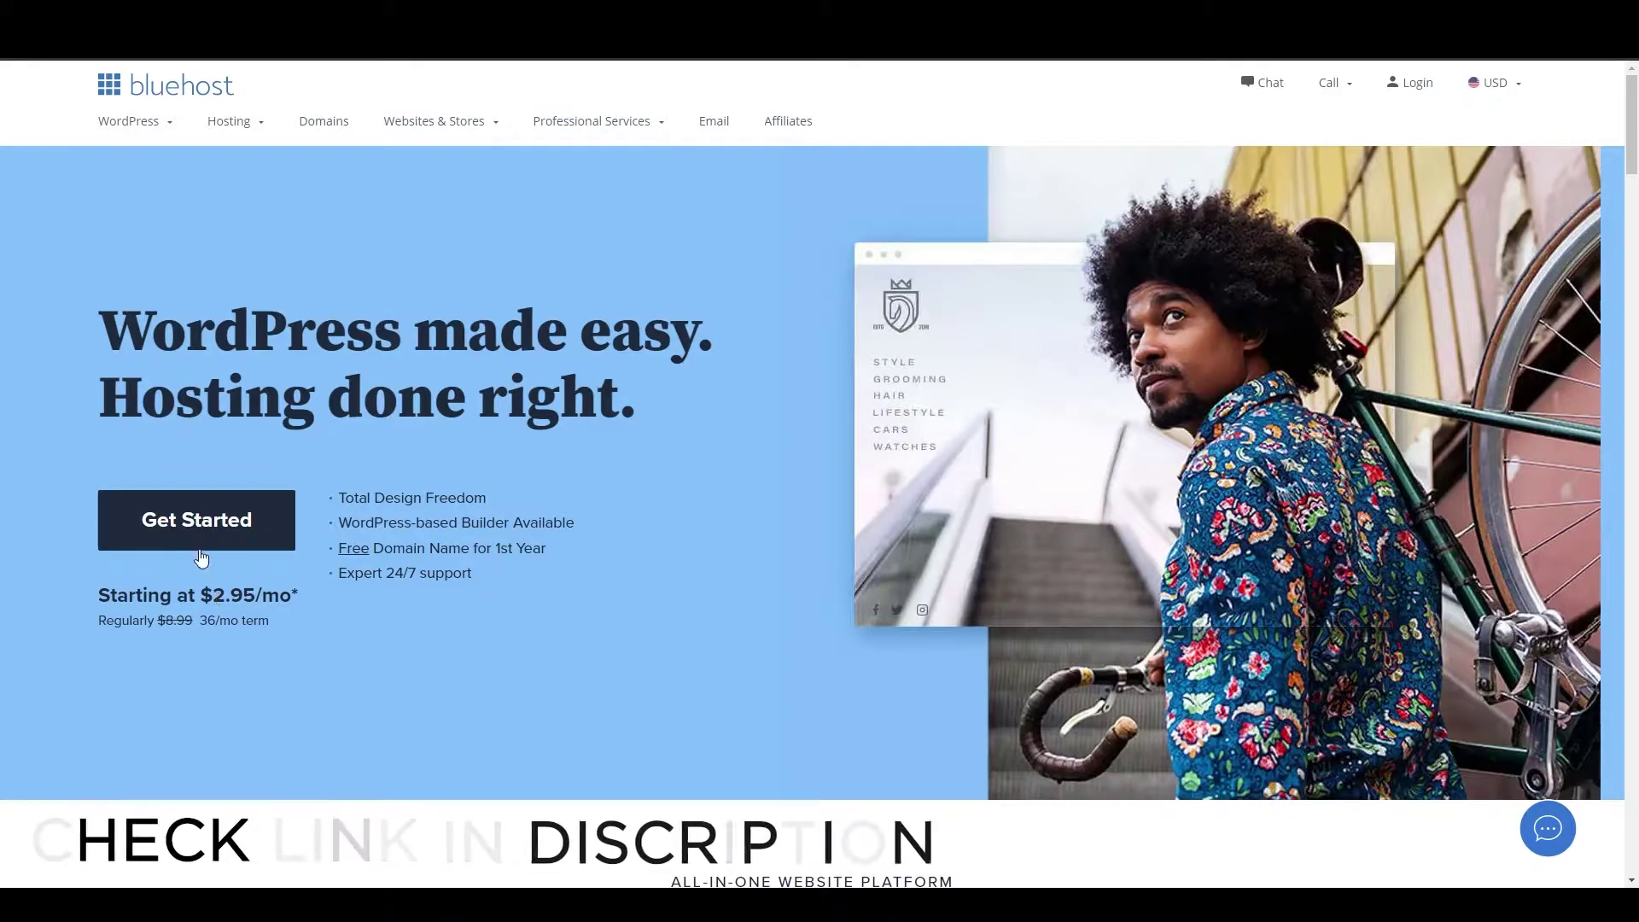
Open Bluehost's shared hosting plans and compare the Basic, Plus, Choice Plus and Pro plan cards.
left_click(185, 524)
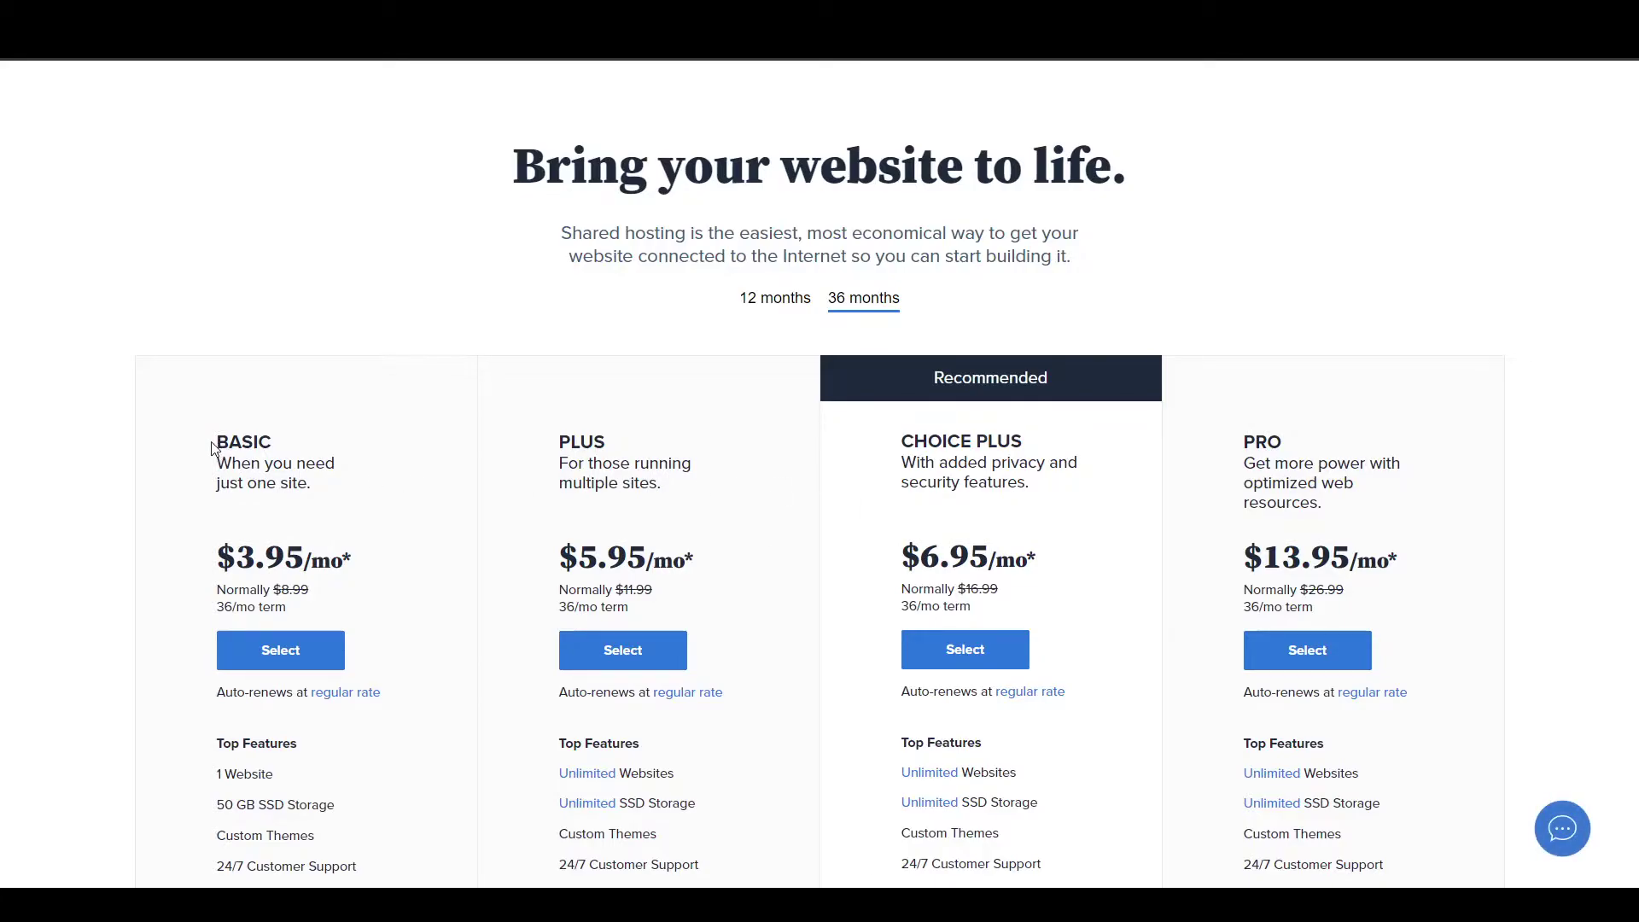
left_click_drag(213, 444, 274, 450)
left_click(330, 512)
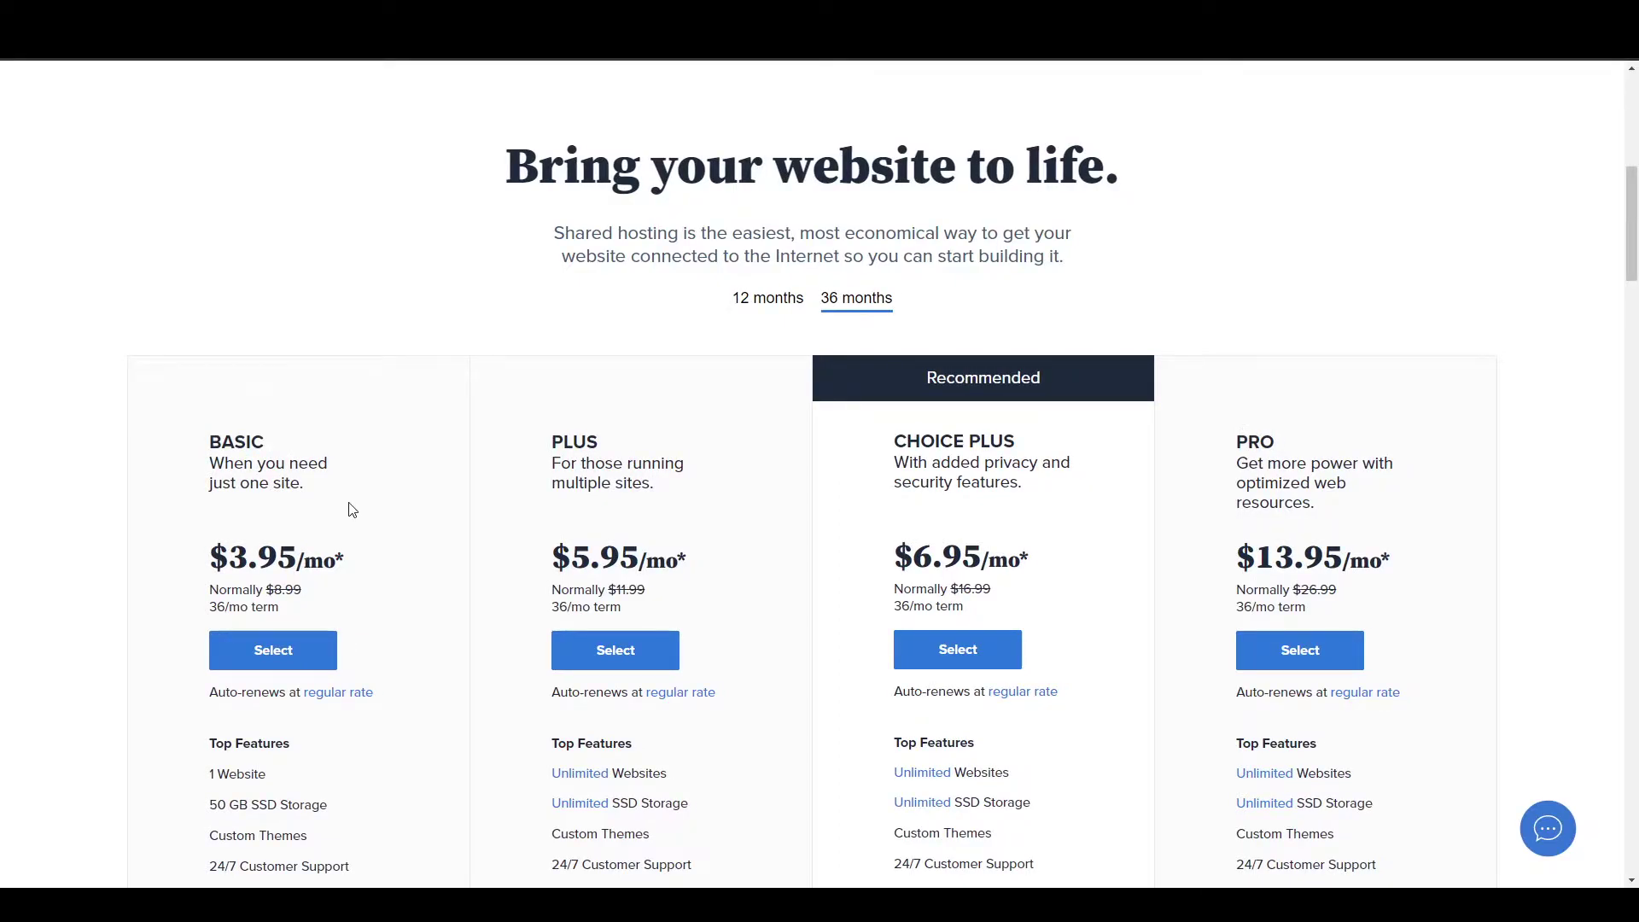
left_click_drag(555, 437, 612, 442)
left_click(720, 469)
left_click_drag(893, 437, 1070, 450)
left_click_drag(1281, 464, 1219, 455)
left_click(1145, 498)
Review the Basic plan's feature details further down, then return to its pricing card.
scroll(754, 516, "down", 3)
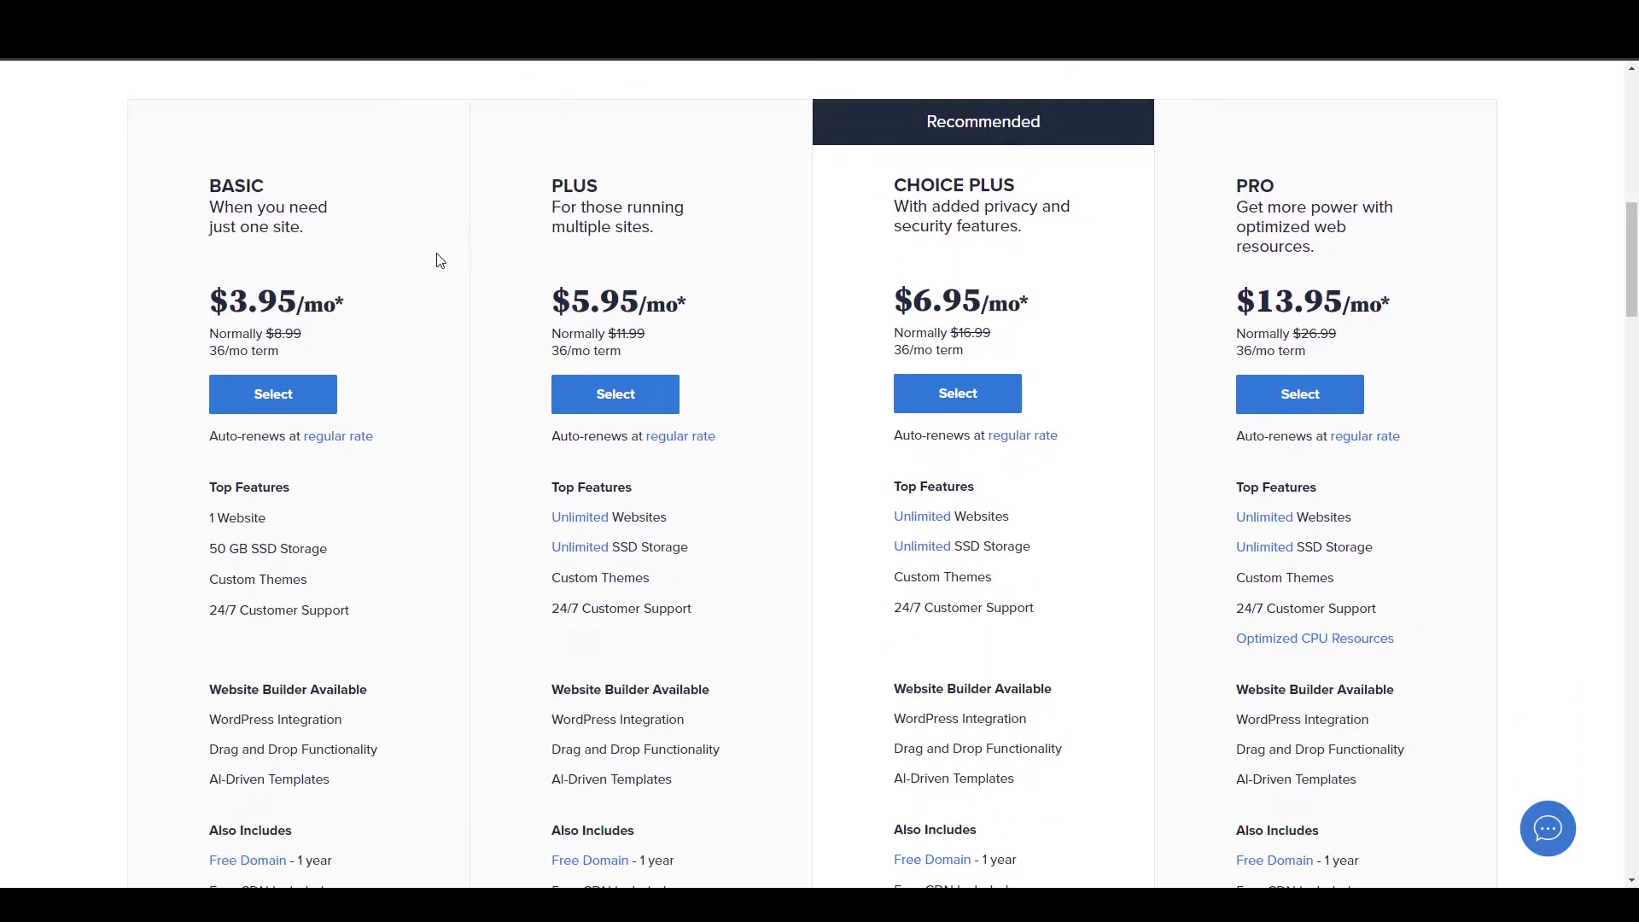
scroll(226, 537, "down", 1)
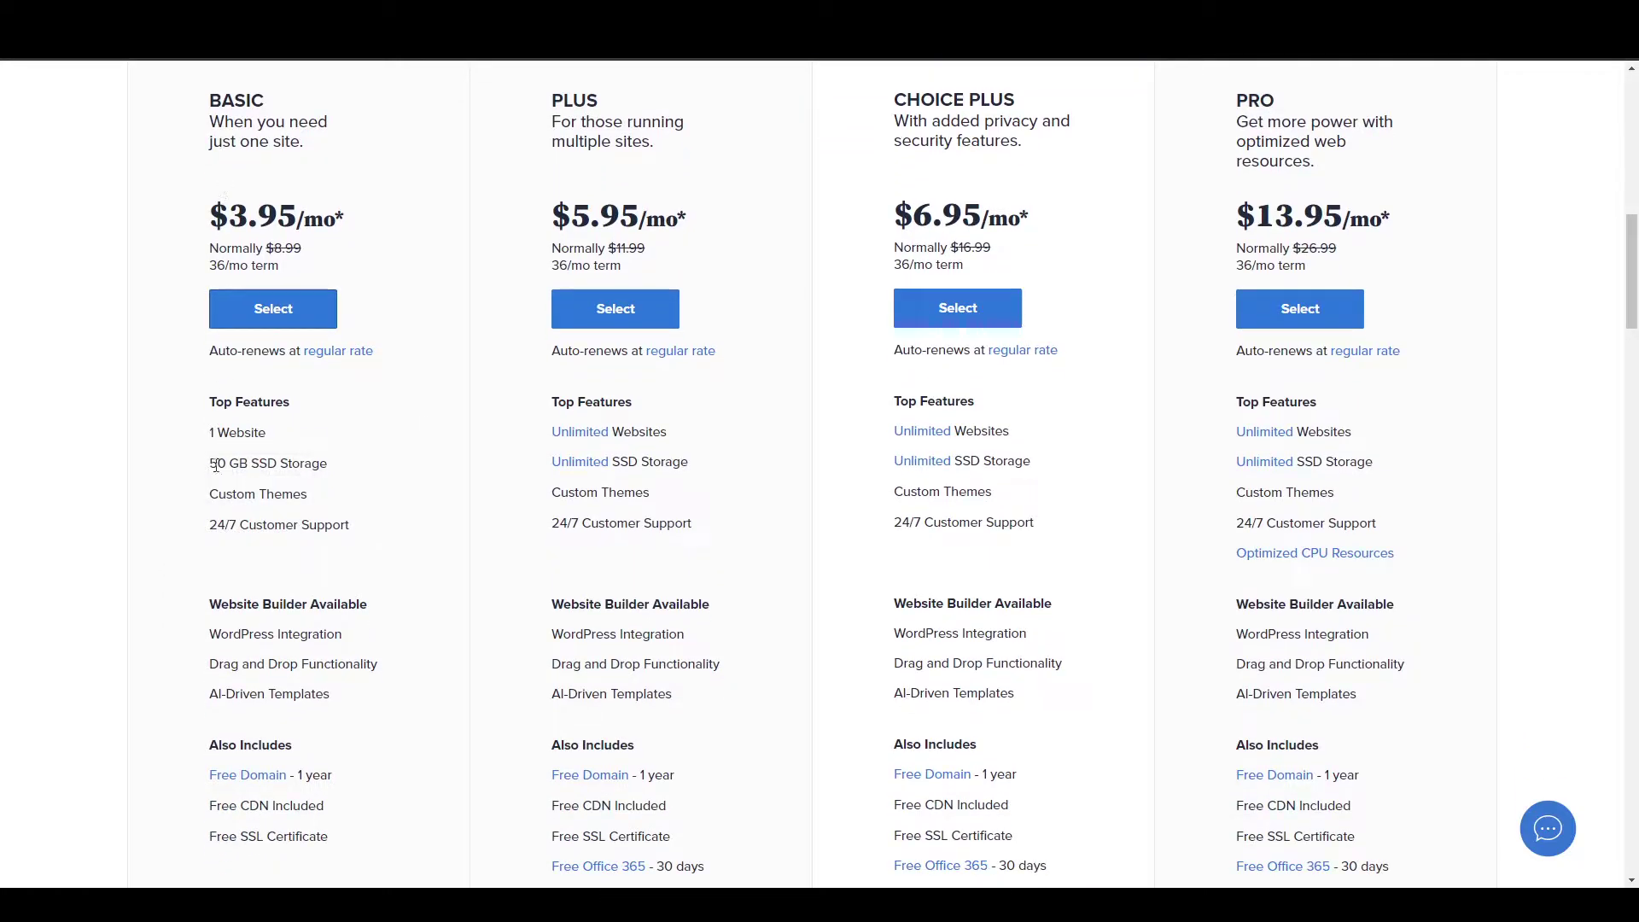
triple_click(201, 441)
left_click(221, 493)
scroll(465, 277, "up", 3)
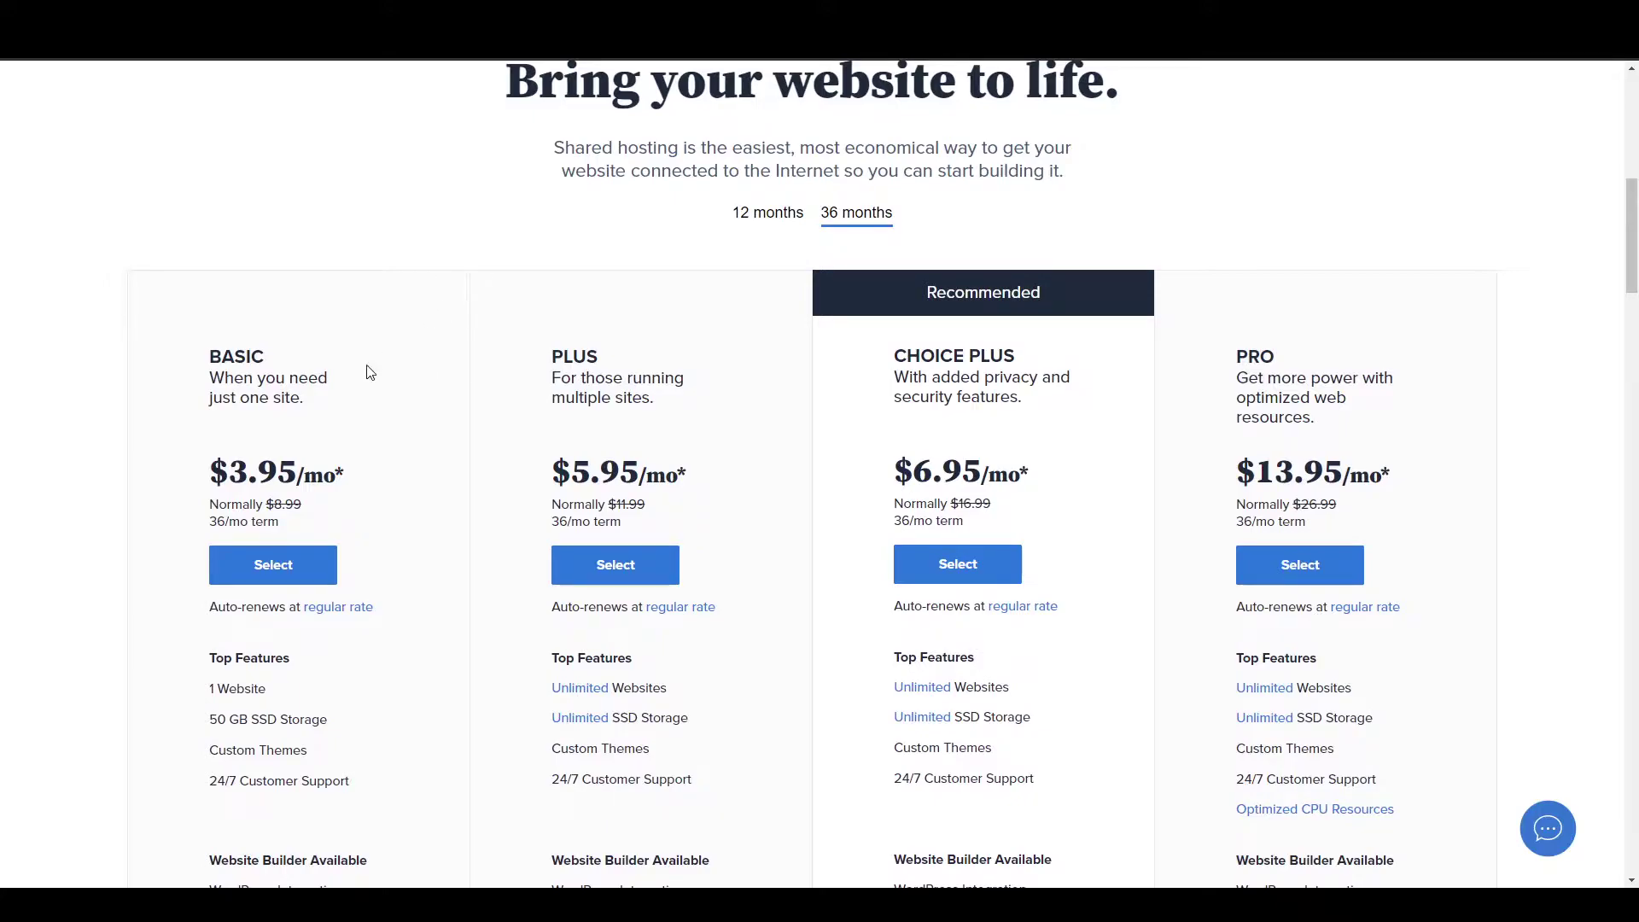
left_click_drag(275, 356, 204, 357)
left_click(181, 417)
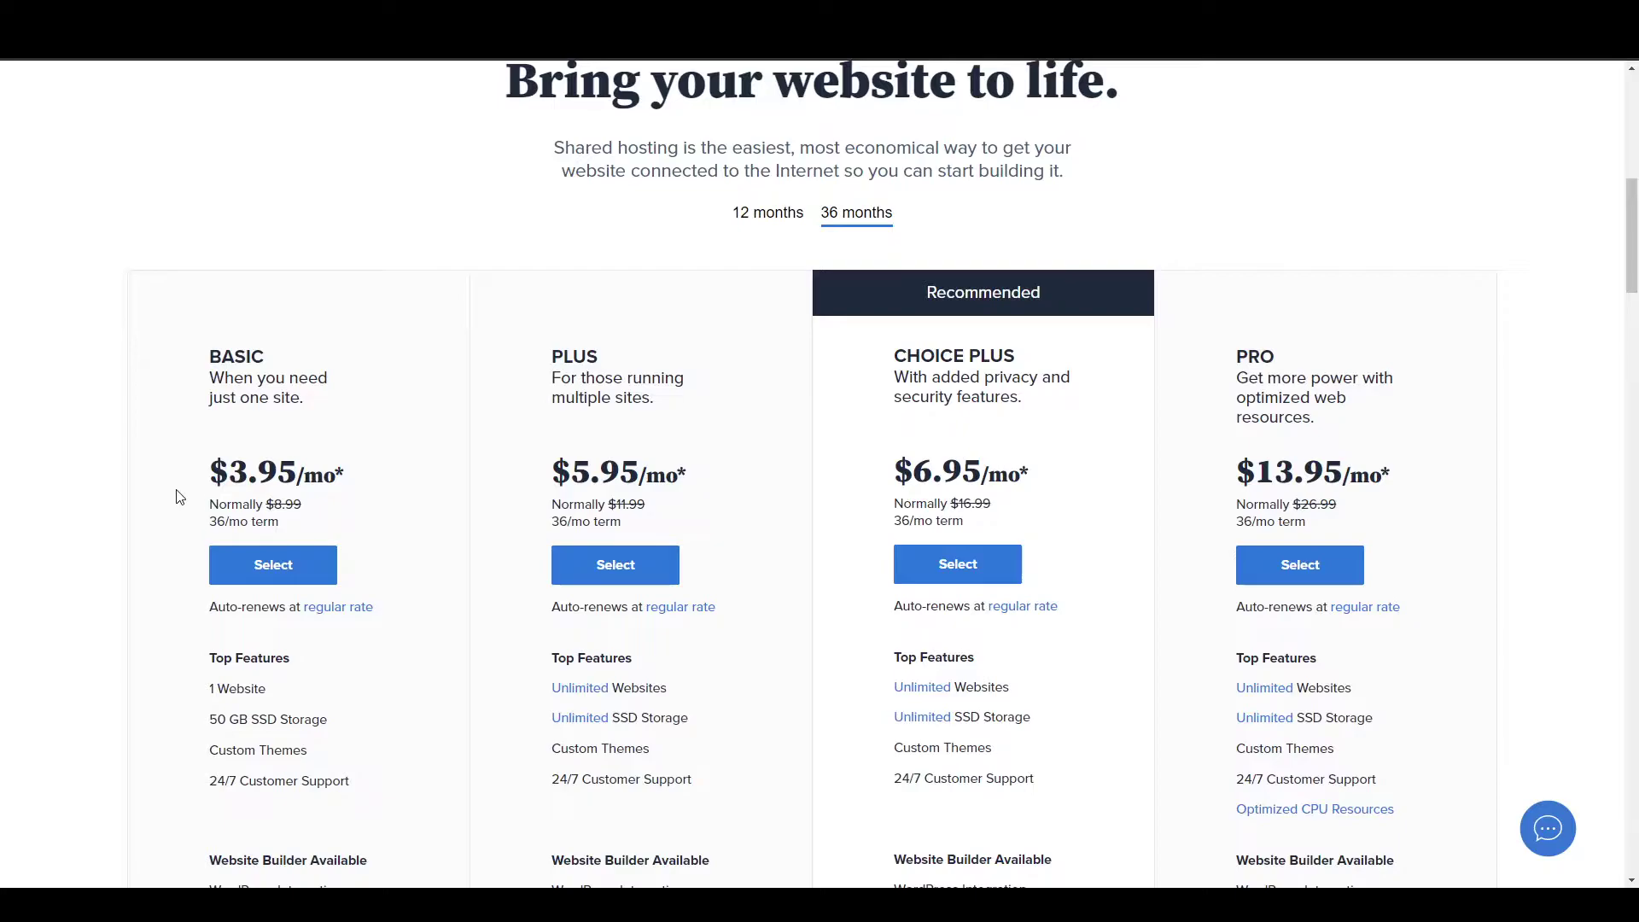
Select the Basic plan and register the new domain dcsfcvvggsf.com, confirming it is available.
left_click(282, 566)
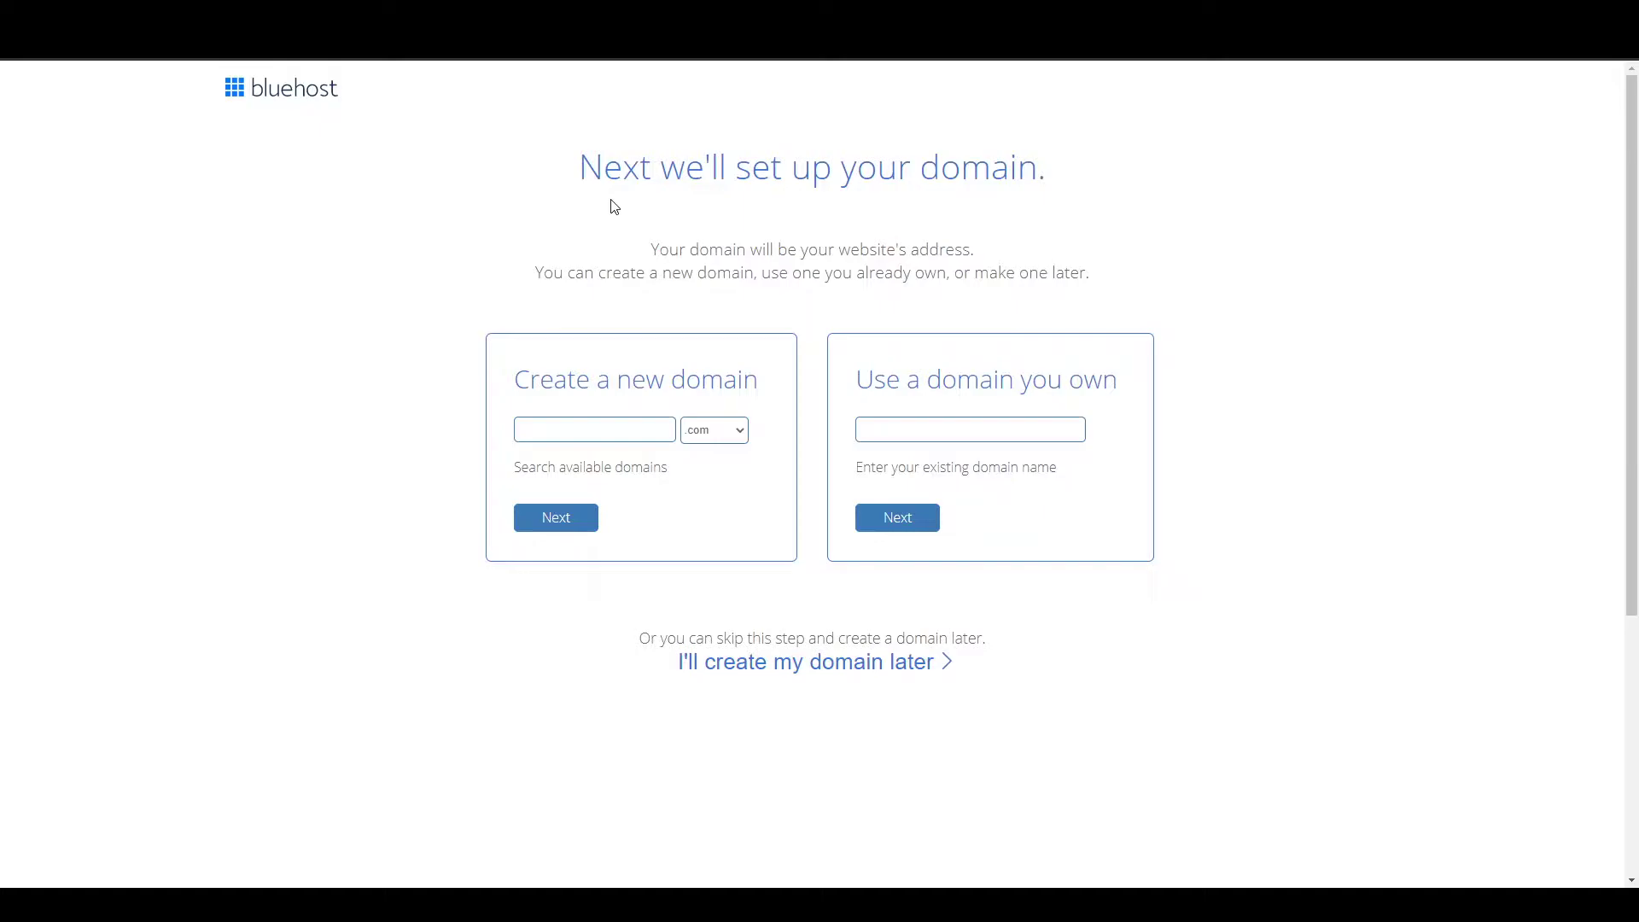
left_click(590, 429)
left_click(579, 432)
type("dcsfcvvggsf")
left_click(553, 524)
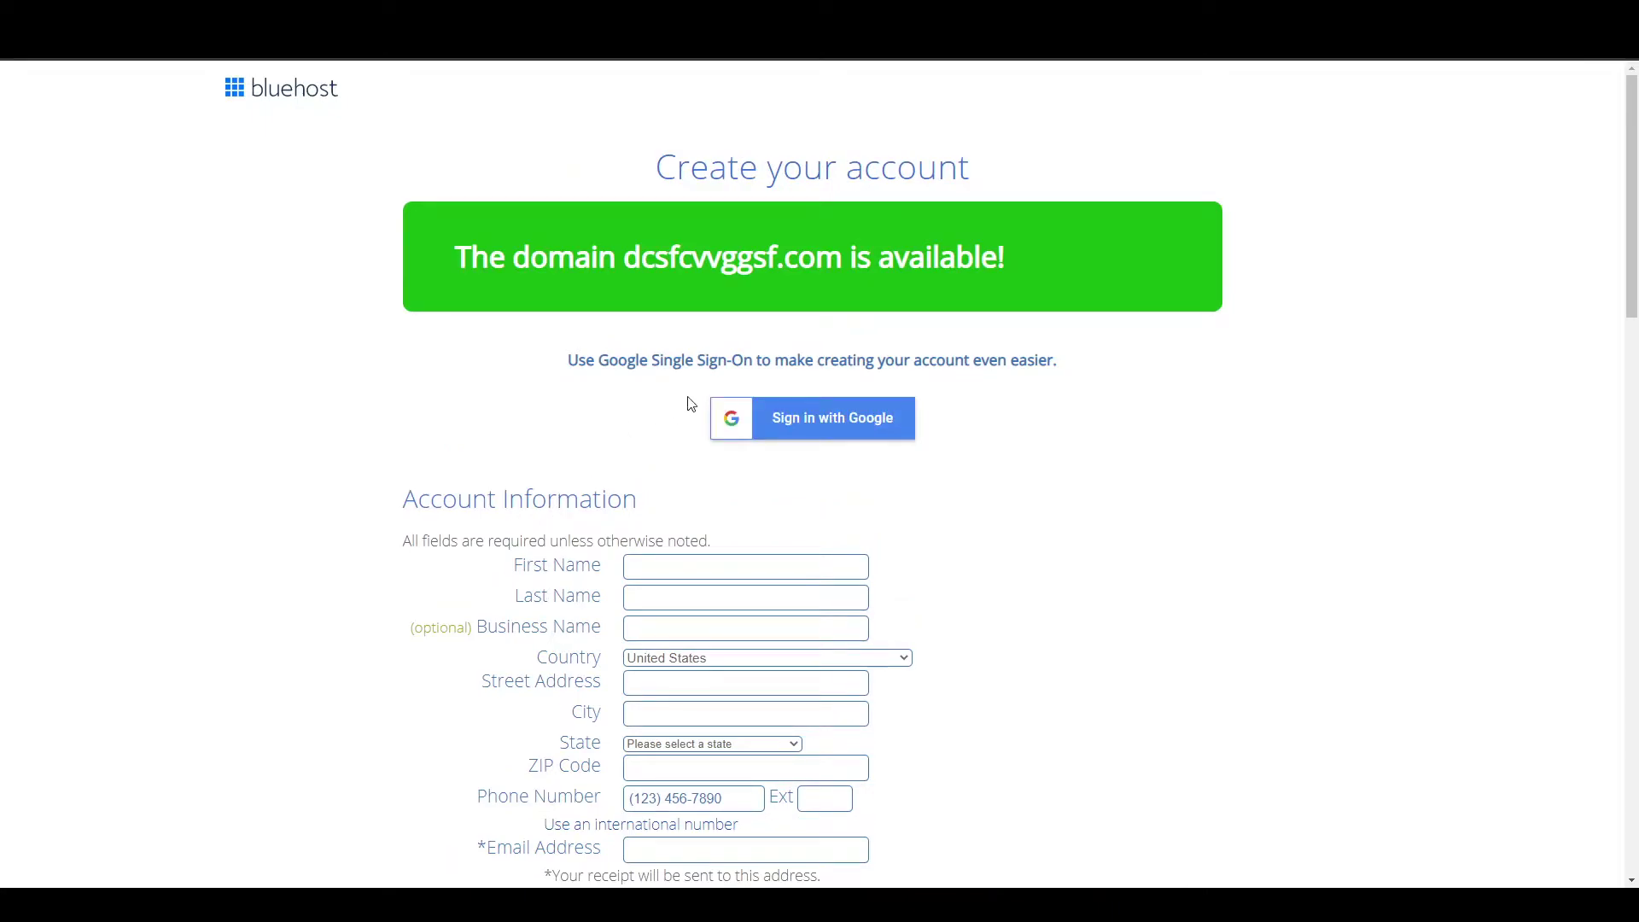
left_click_drag(507, 261, 886, 287)
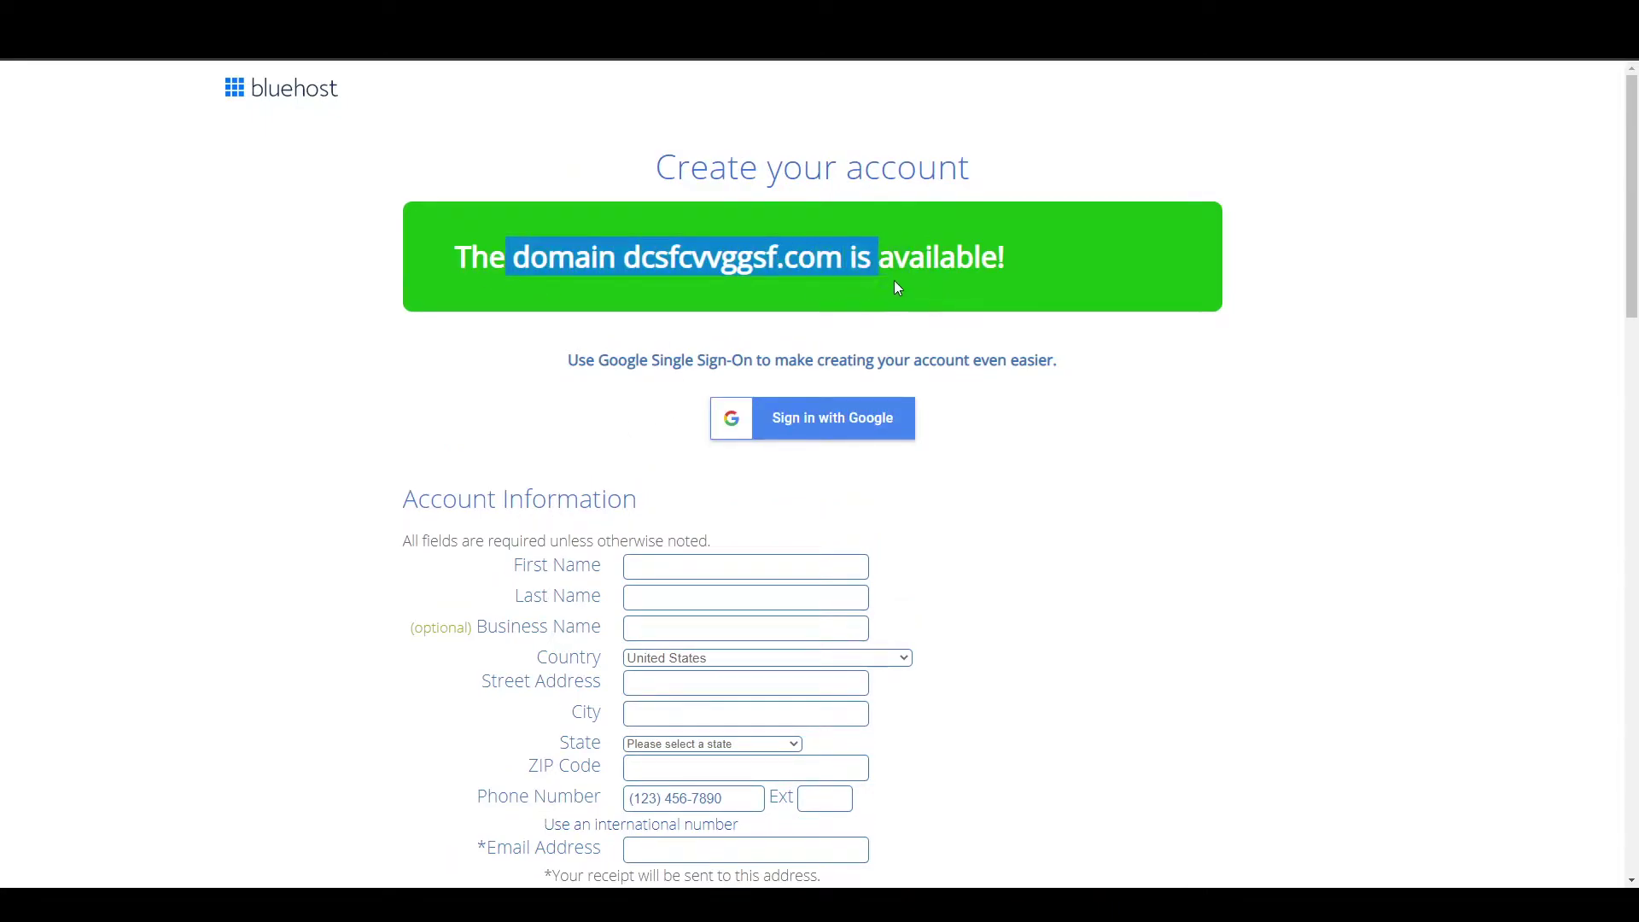
left_click(820, 313)
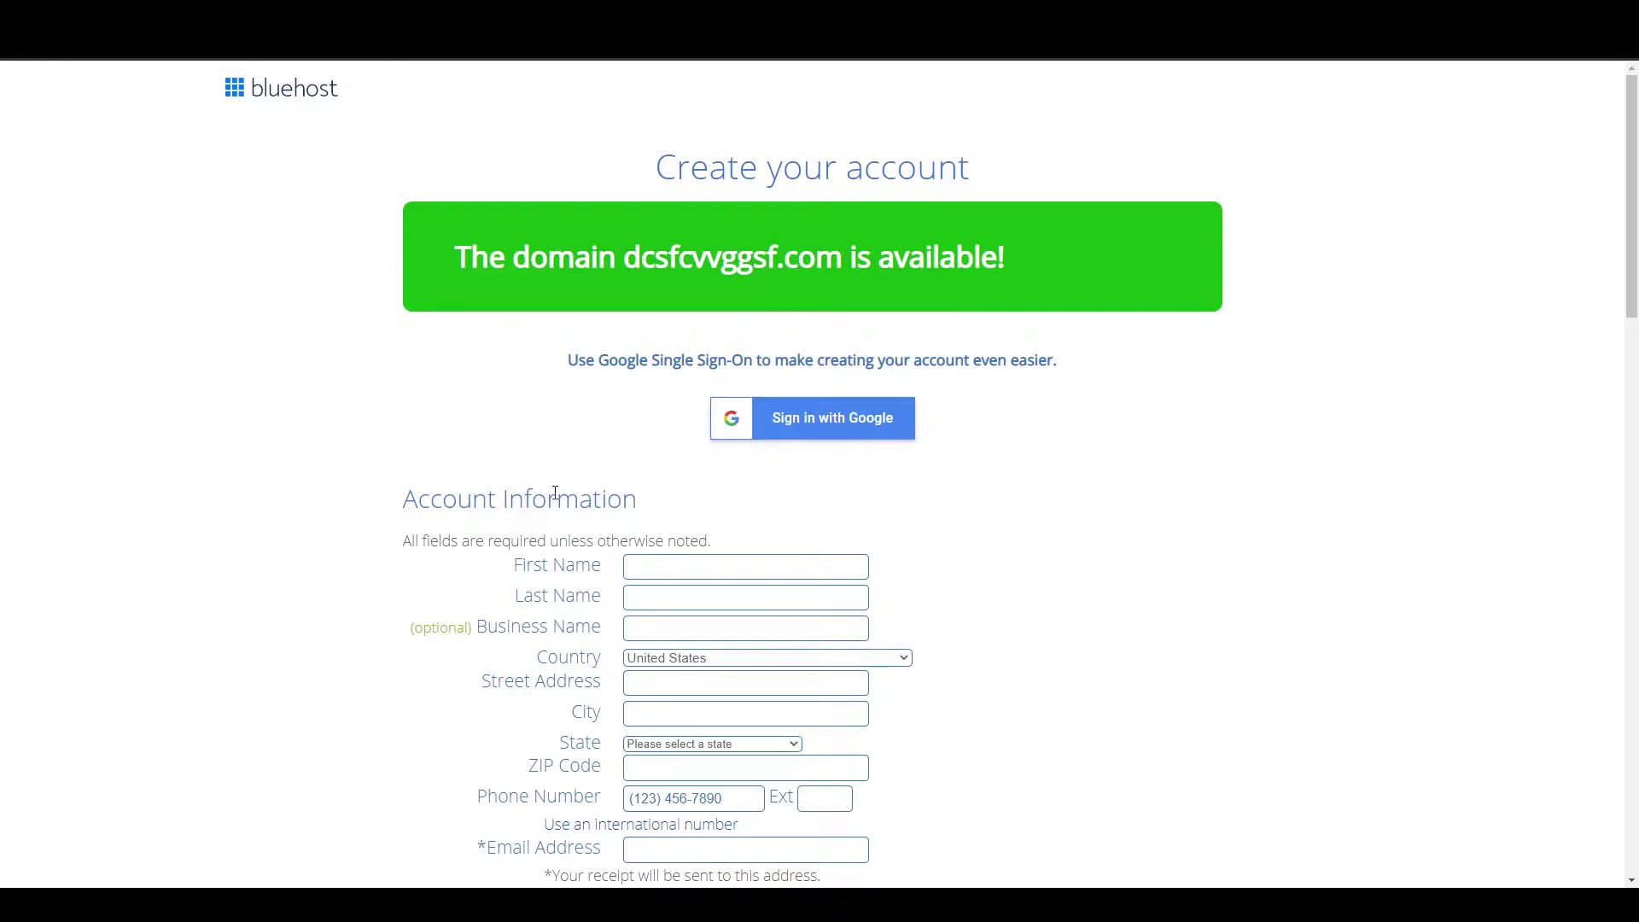
scroll(573, 486, "down", 2)
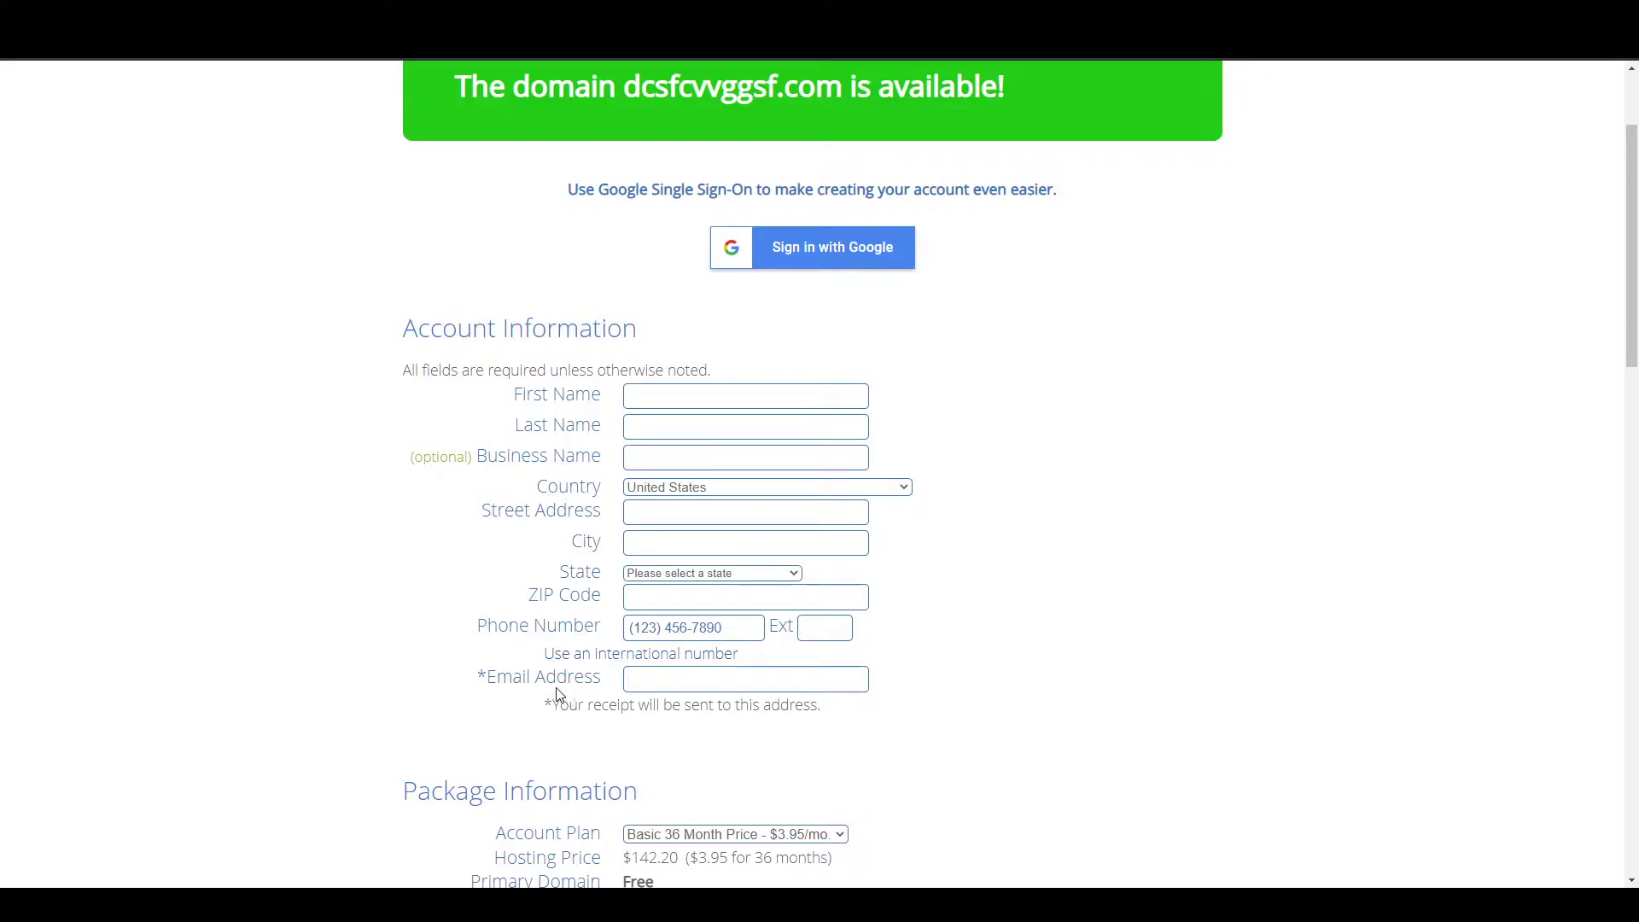
scroll(613, 565, "down", 2)
scroll(613, 563, "down", 3)
left_click_drag(403, 365, 649, 376)
left_click(381, 421)
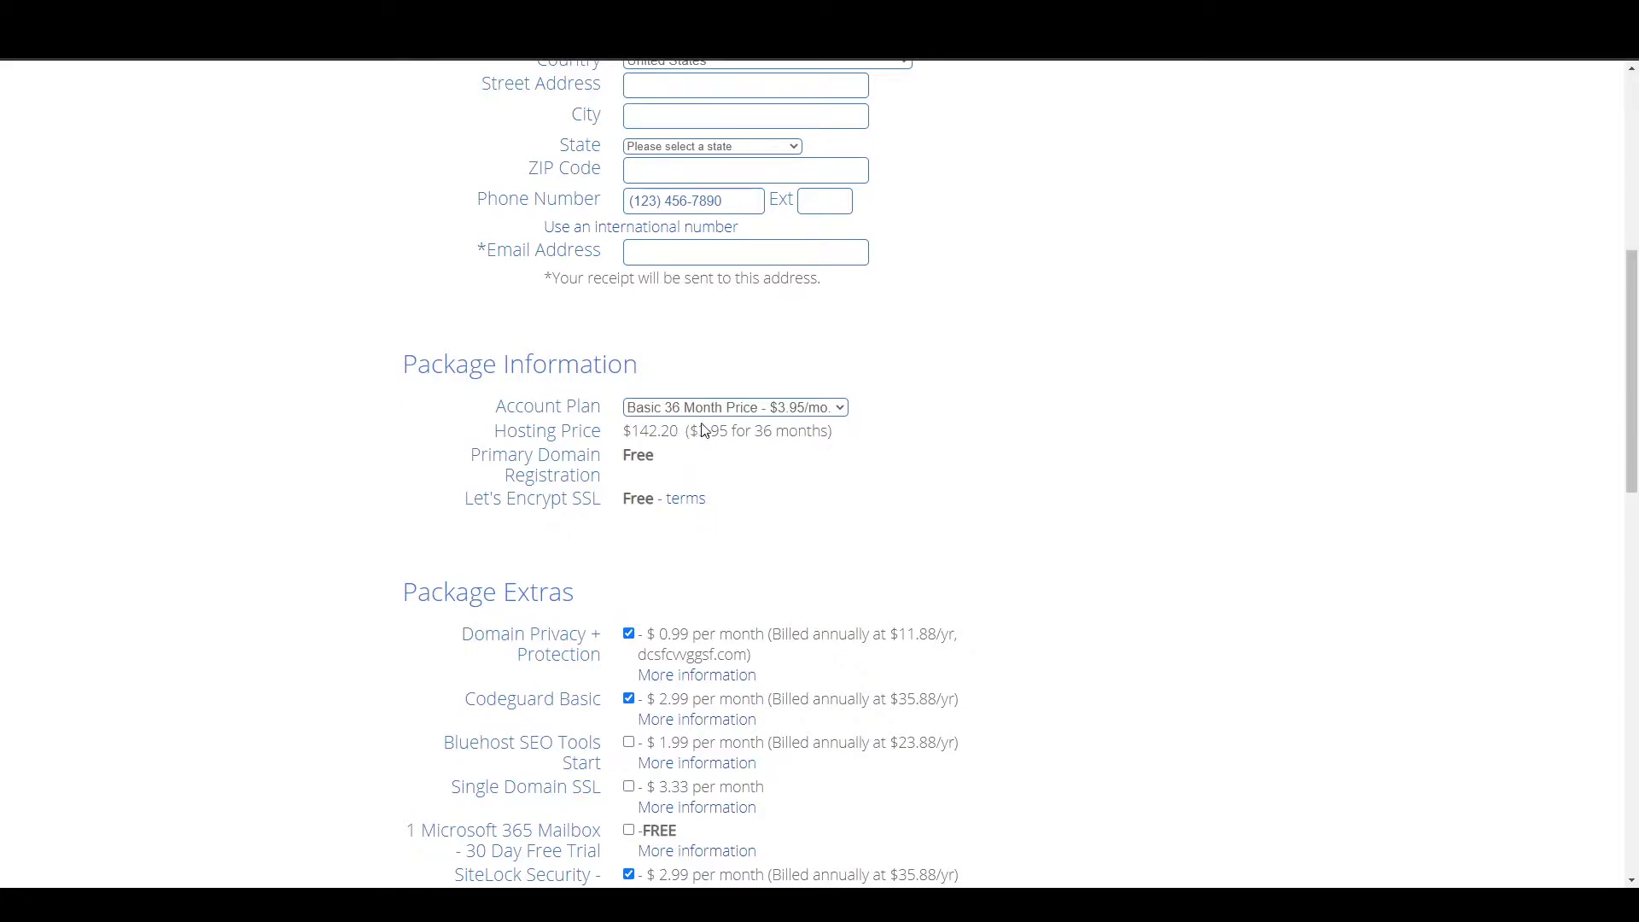
Switch the account plan to Basic 12 Month and check the new hosting price.
key("Up")
key("Up")
left_click_drag(618, 431, 734, 480)
left_click(634, 440)
left_click(731, 489)
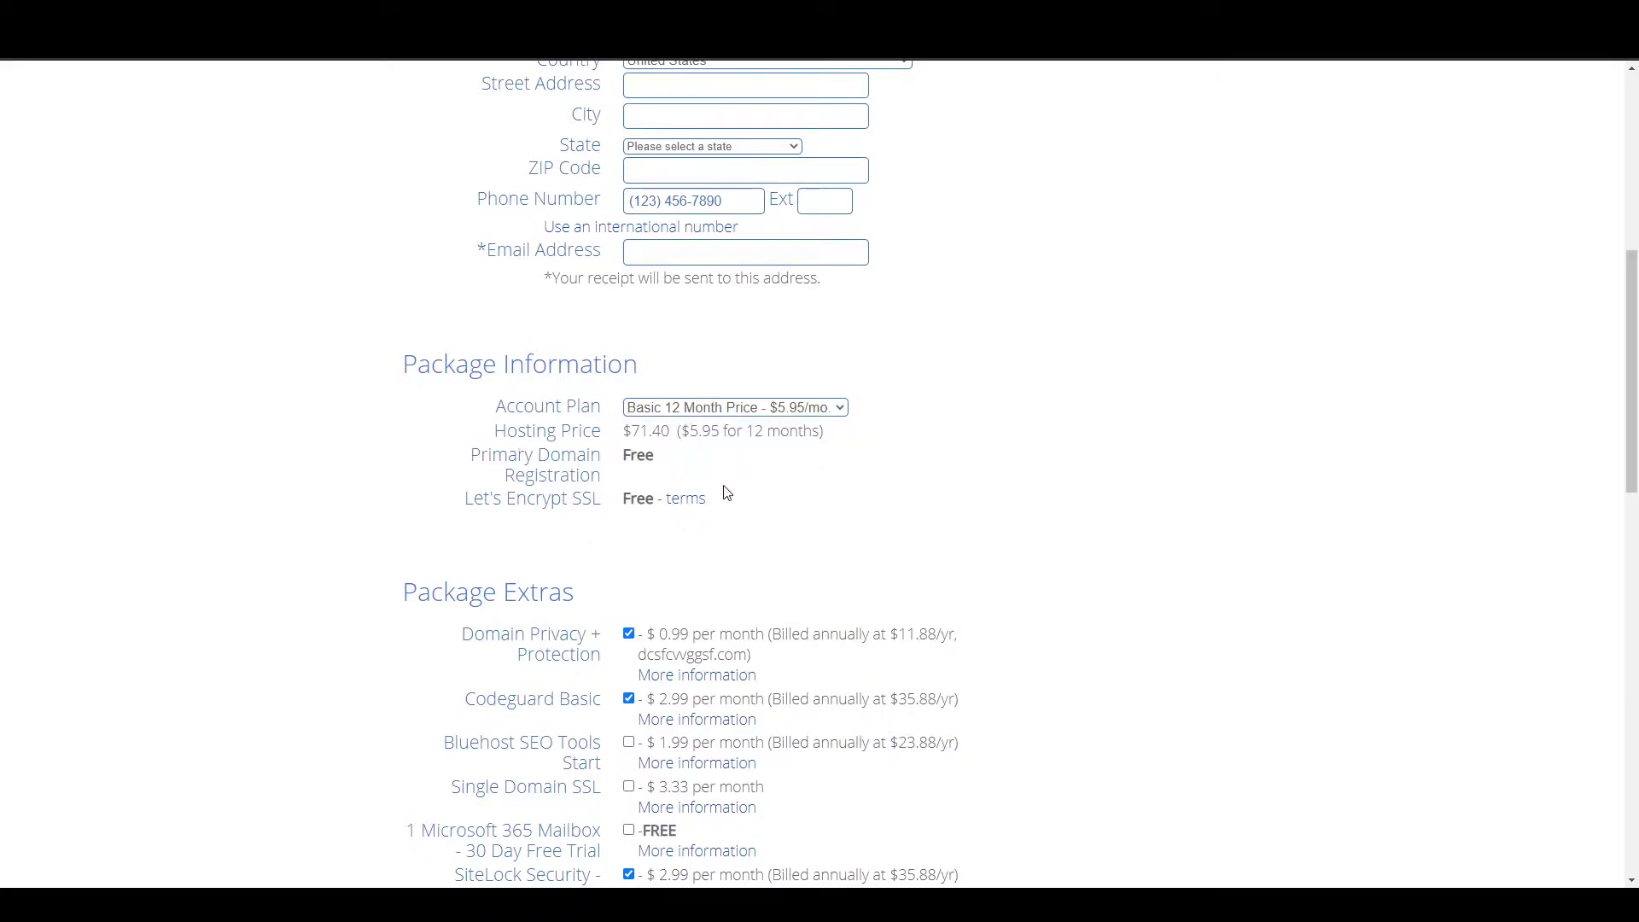
scroll(731, 490, "down", 3)
left_click_drag(405, 338, 622, 355)
left_click(637, 333)
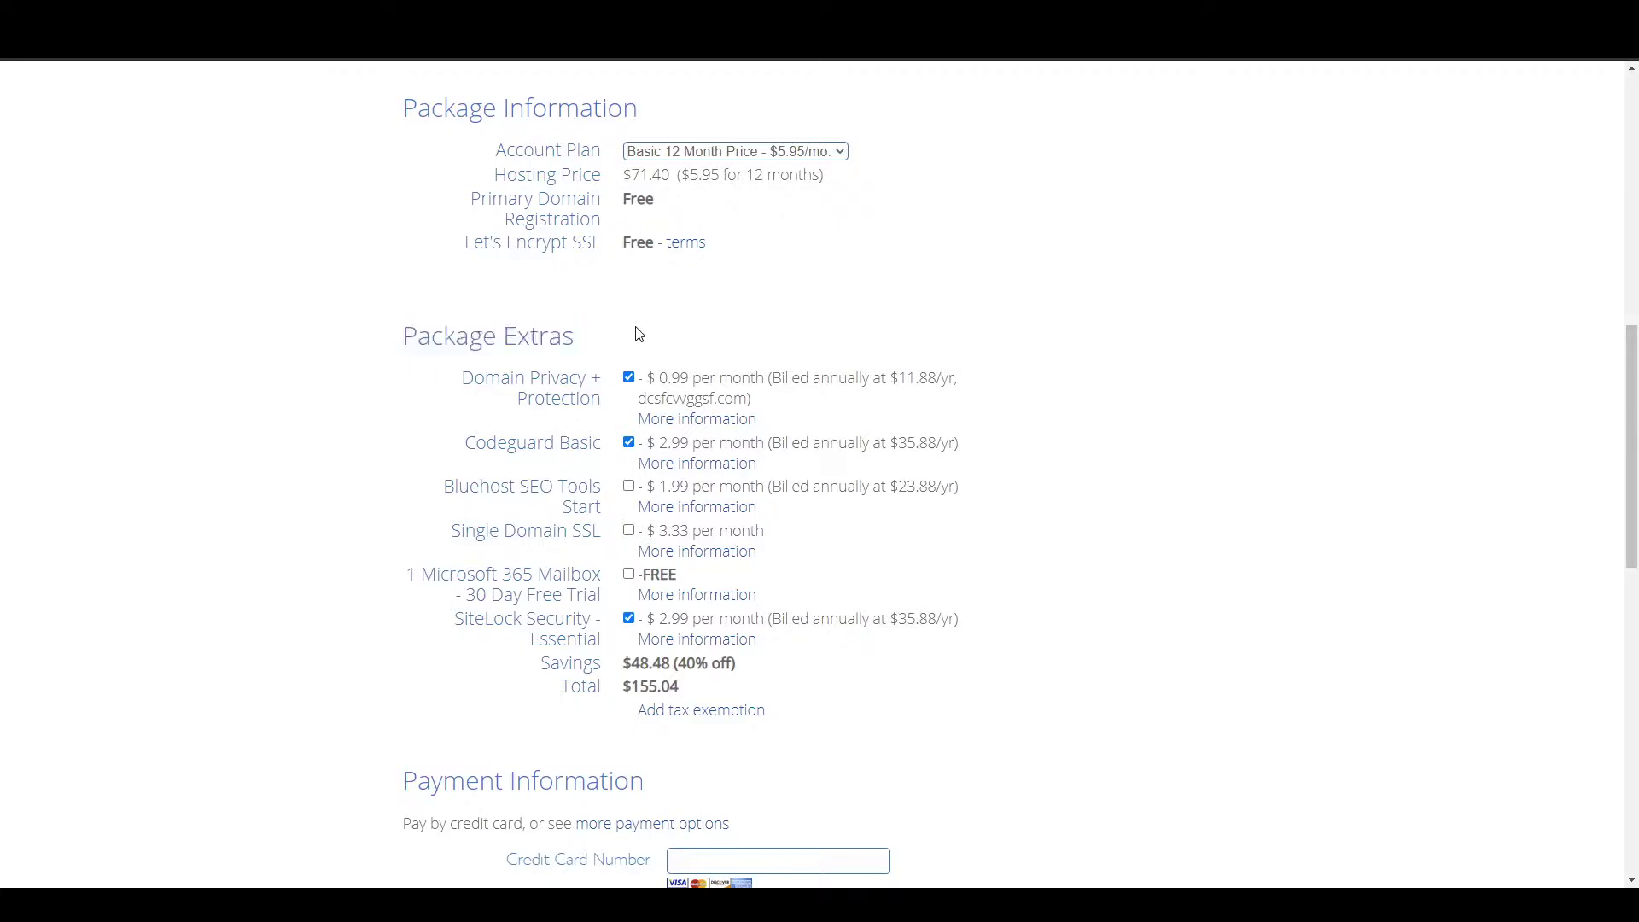
Remove the Codeguard Basic, SiteLock Security and Domain Privacy extras, bringing the total to $71.40.
left_click(629, 443)
left_click(629, 618)
left_click_drag(620, 692, 683, 690)
left_click(460, 381)
left_click(629, 381)
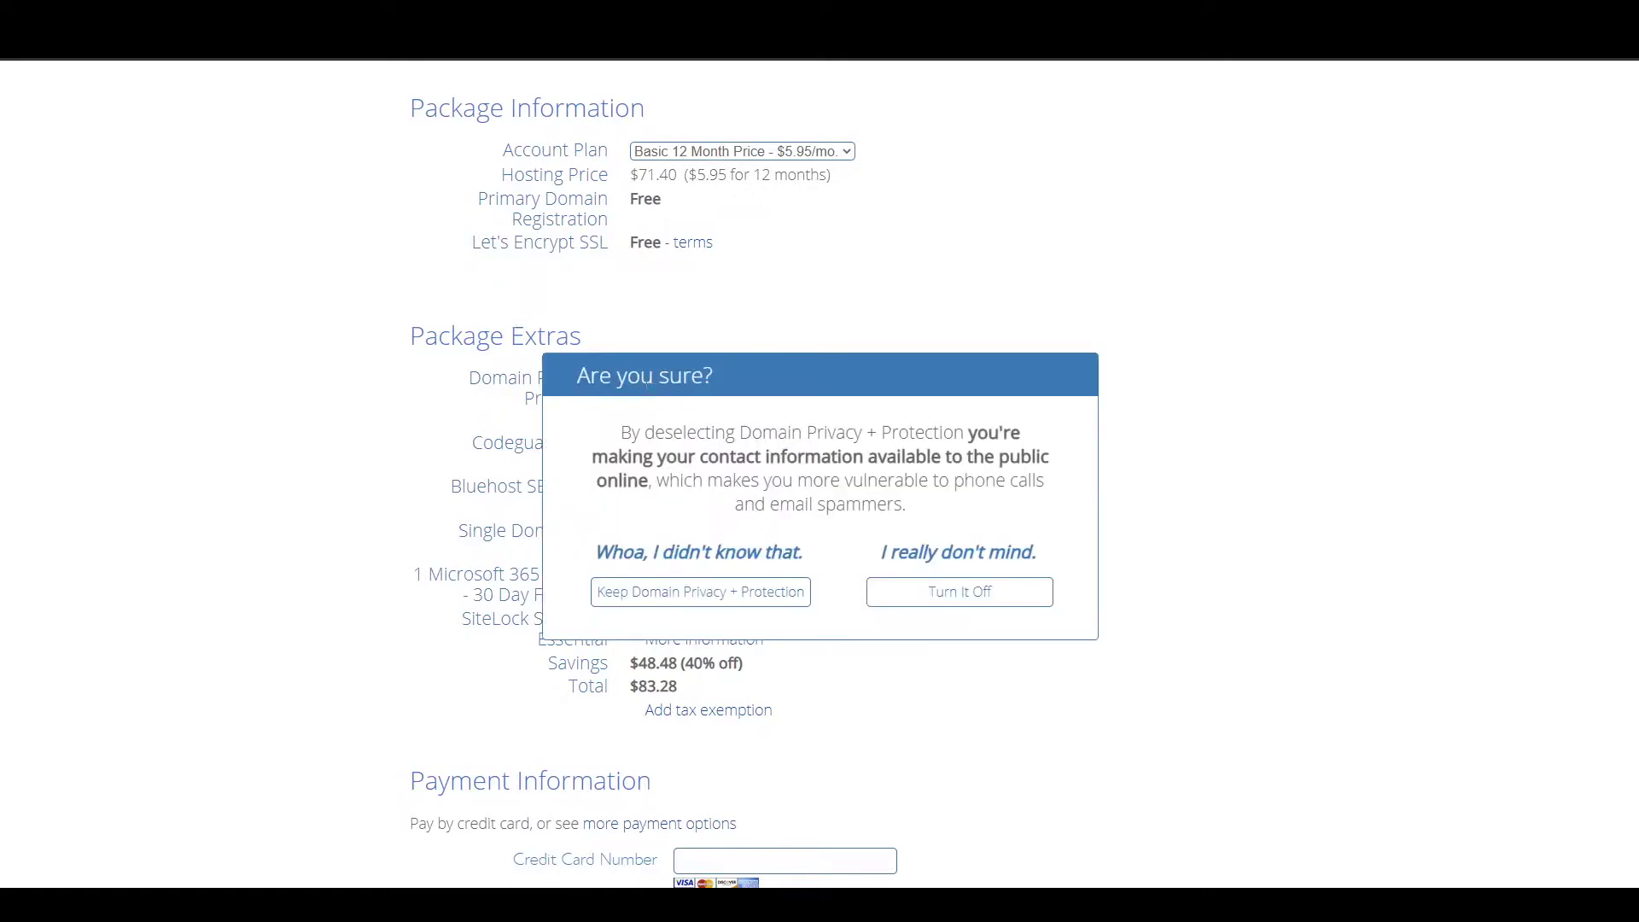
scroll(585, 531, "down", 2)
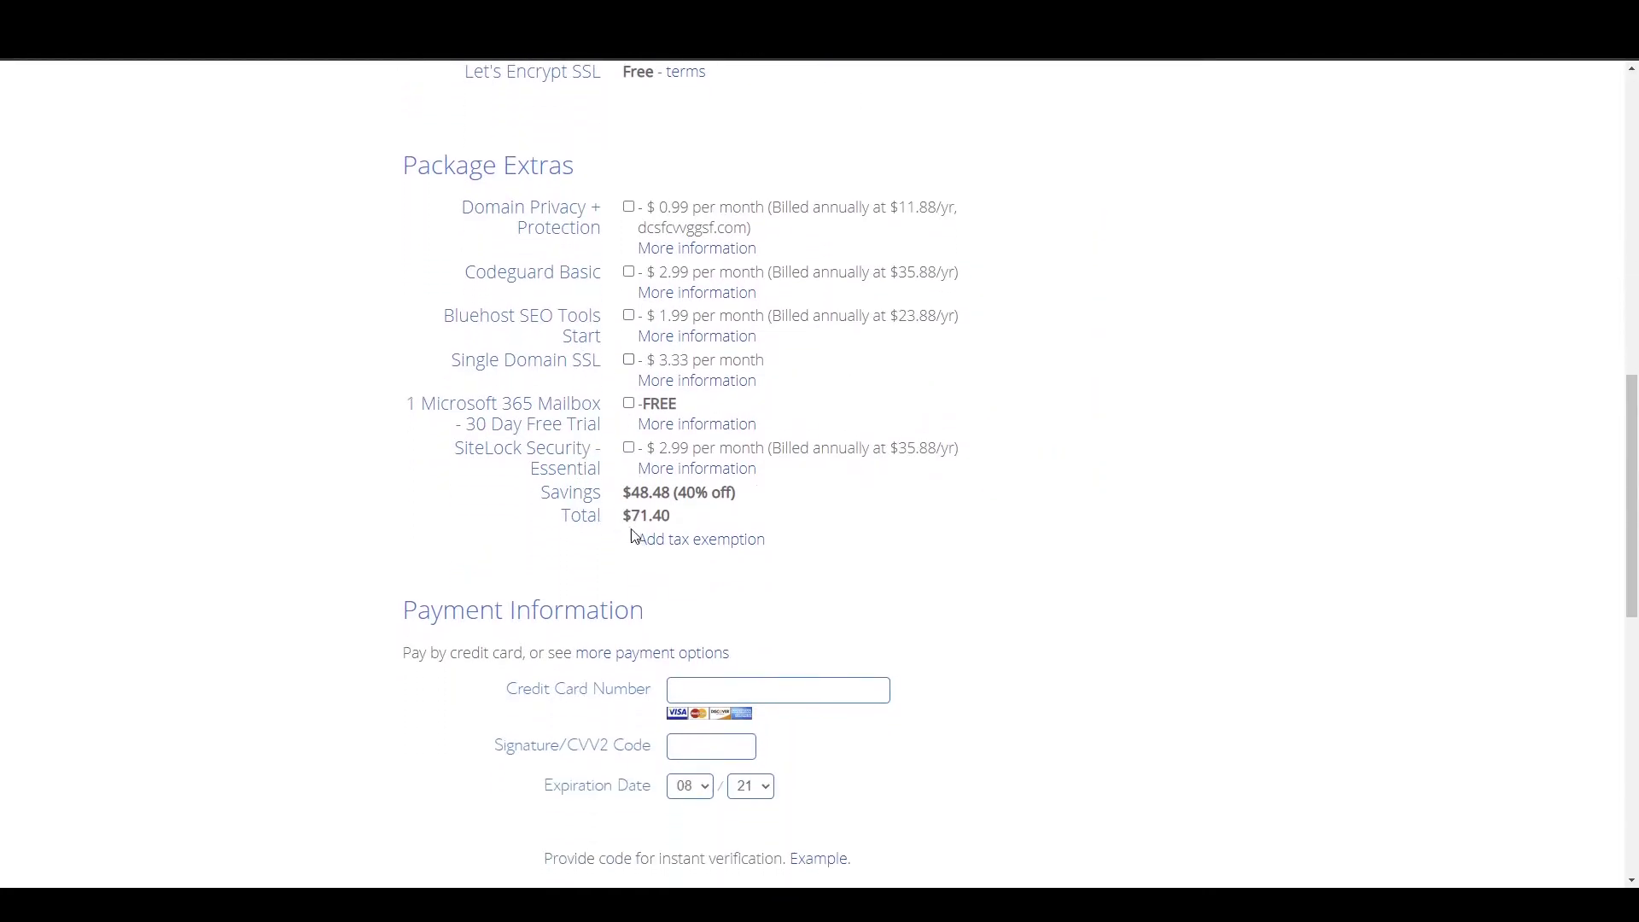
left_click_drag(622, 515, 675, 525)
left_click(530, 523)
Accept the auto-renewal terms and policies below the Payment Information section.
scroll(528, 521, "down", 2)
left_click_drag(394, 444, 669, 453)
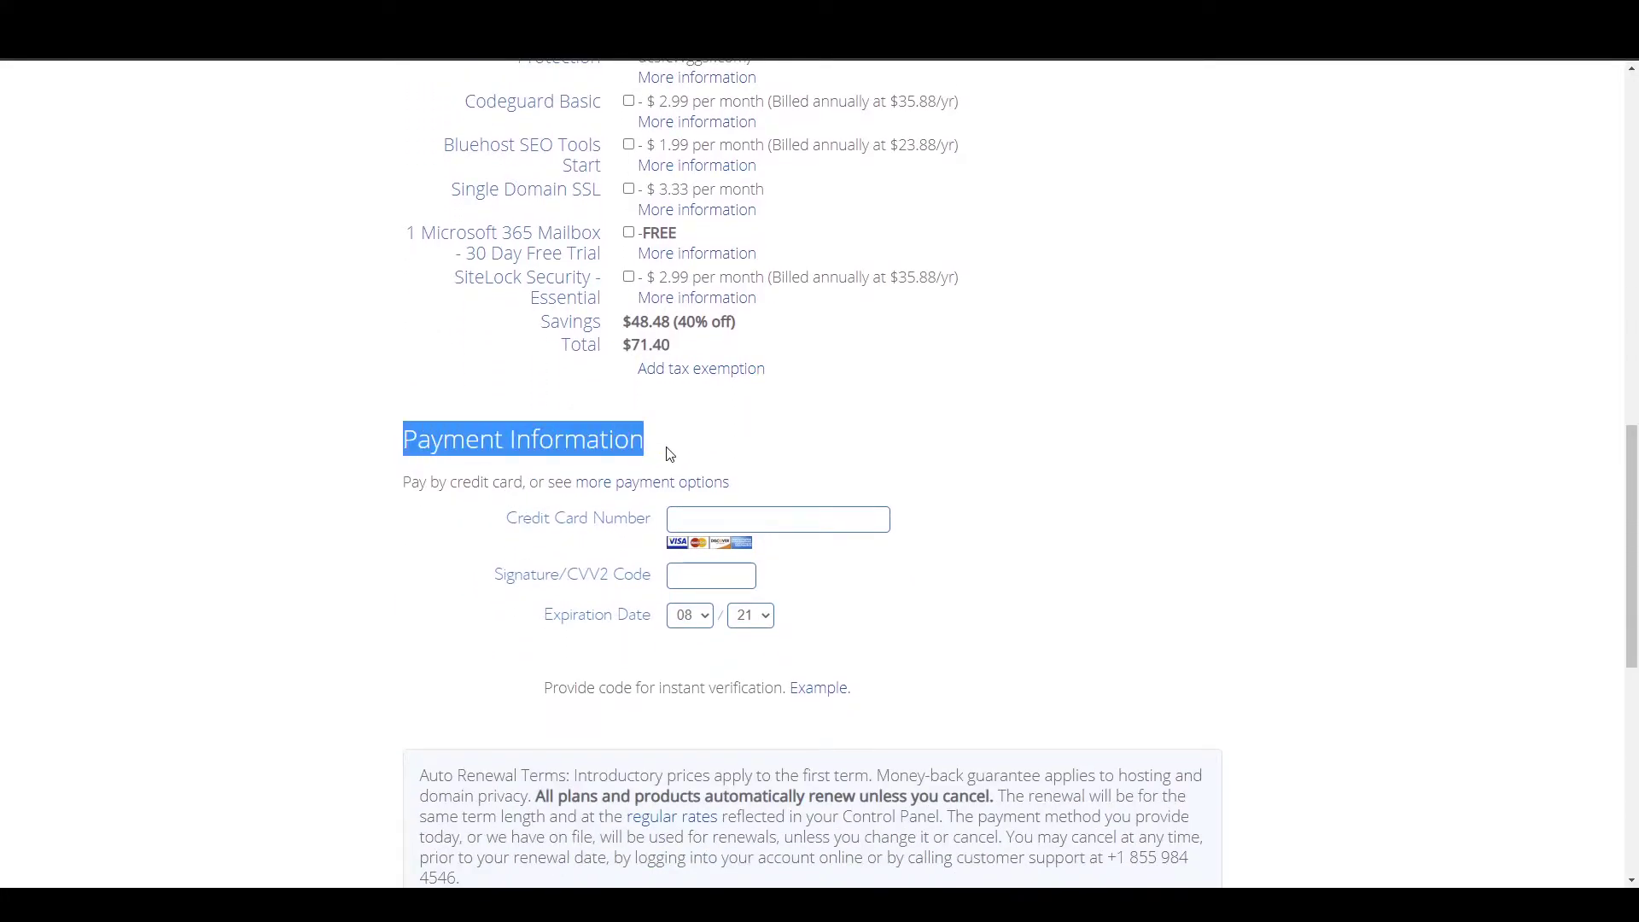
left_click(519, 511)
scroll(376, 538, "down", 1)
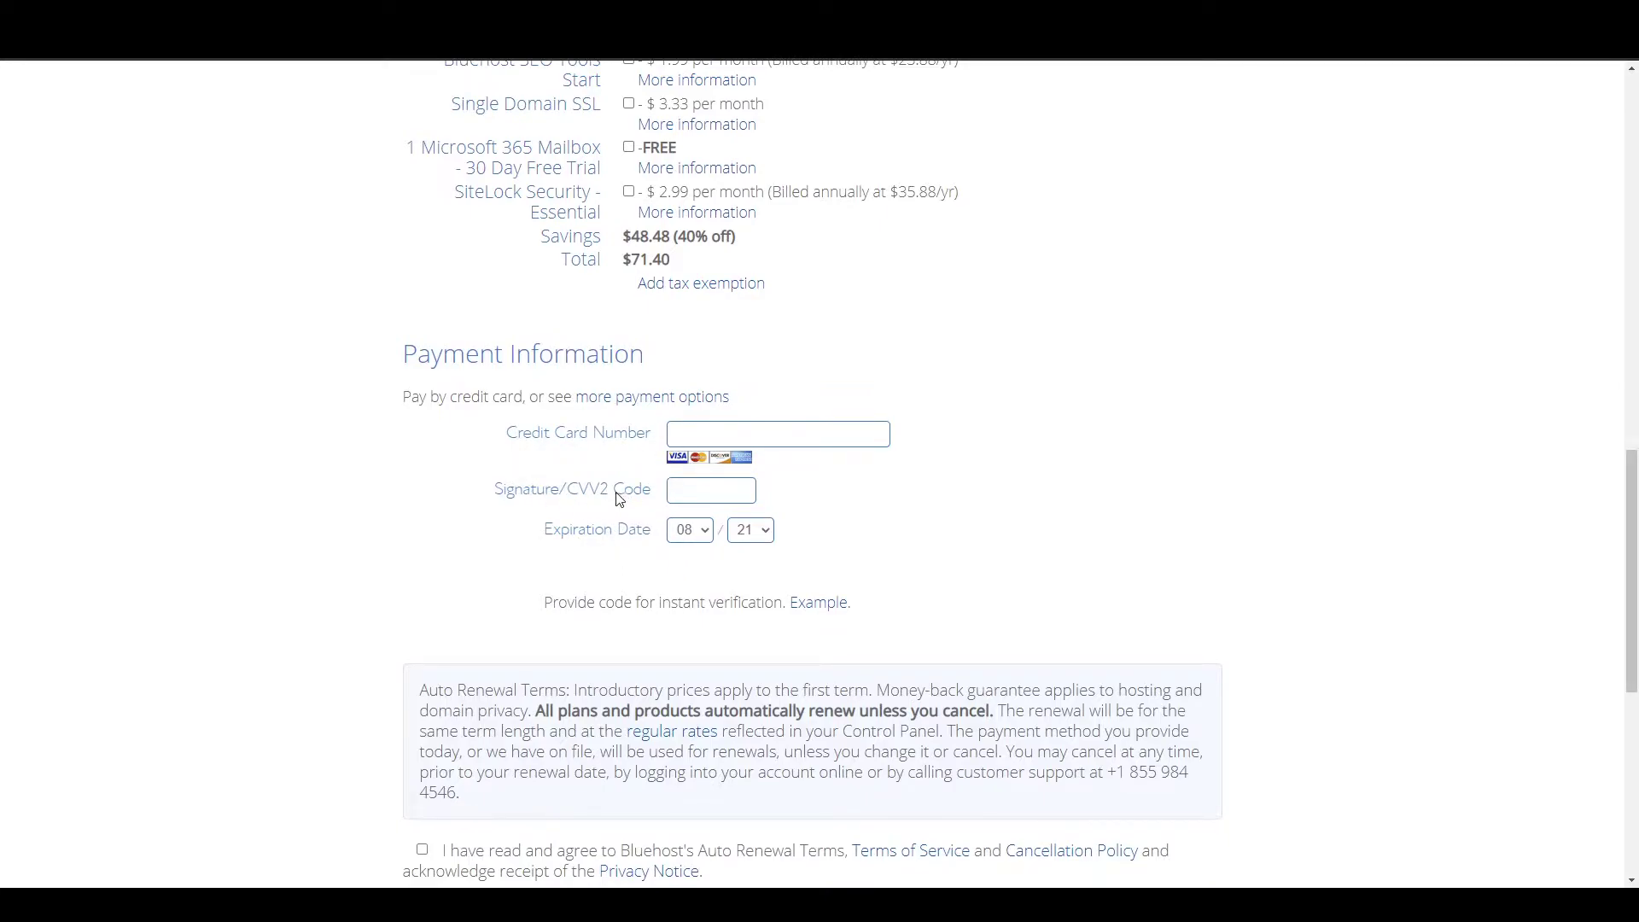
scroll(454, 493, "down", 2)
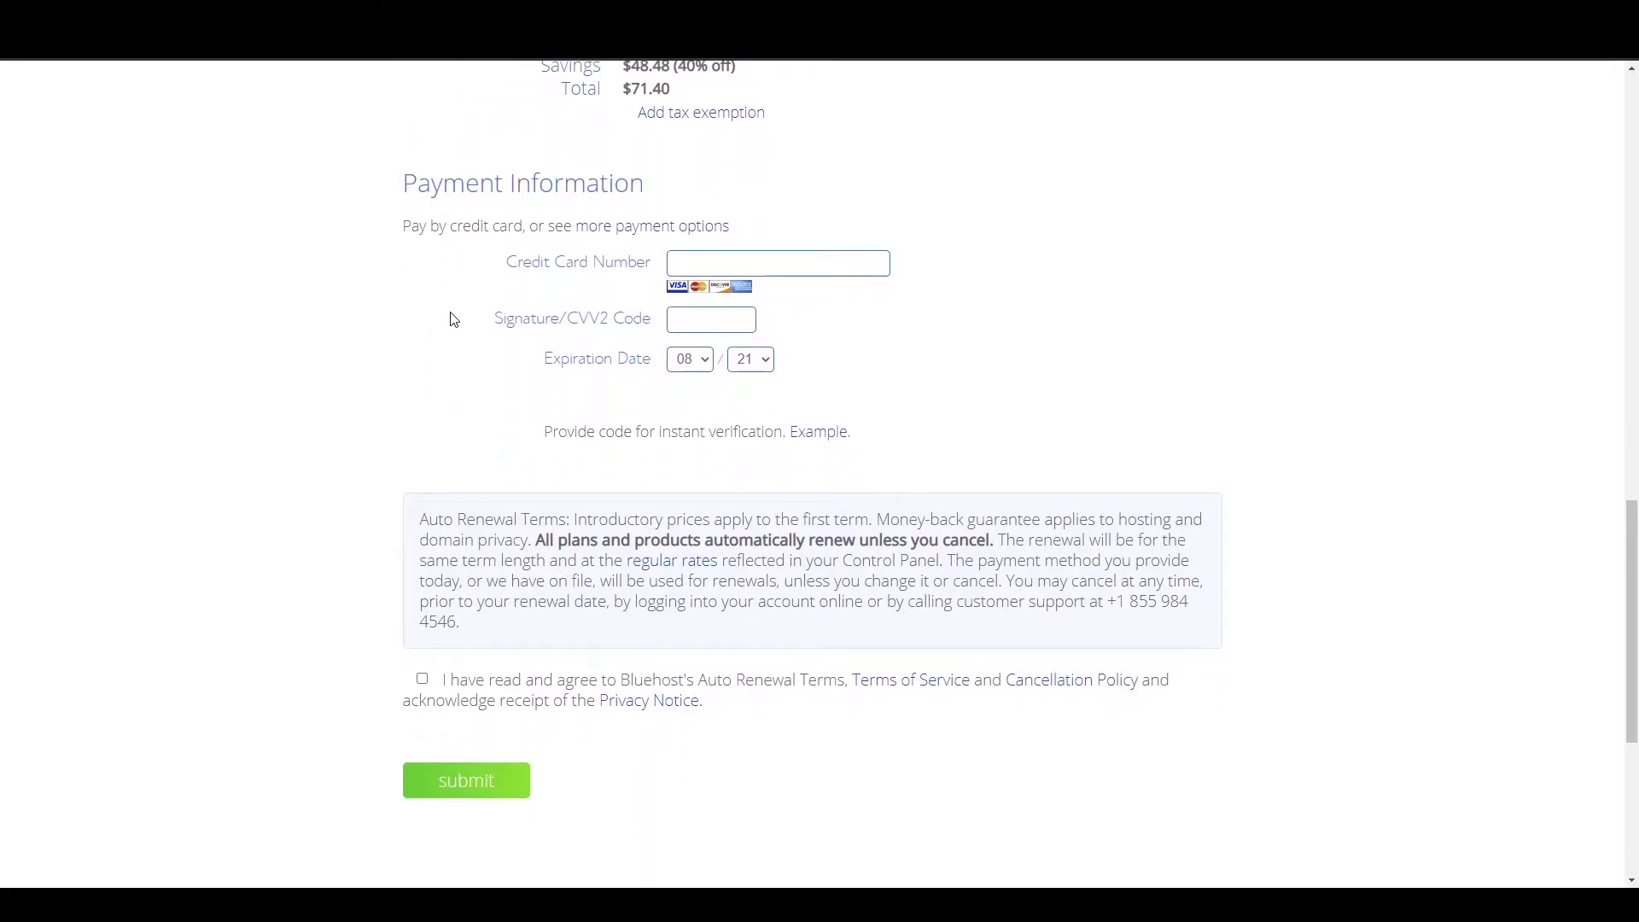
scroll(453, 319, "down", 2)
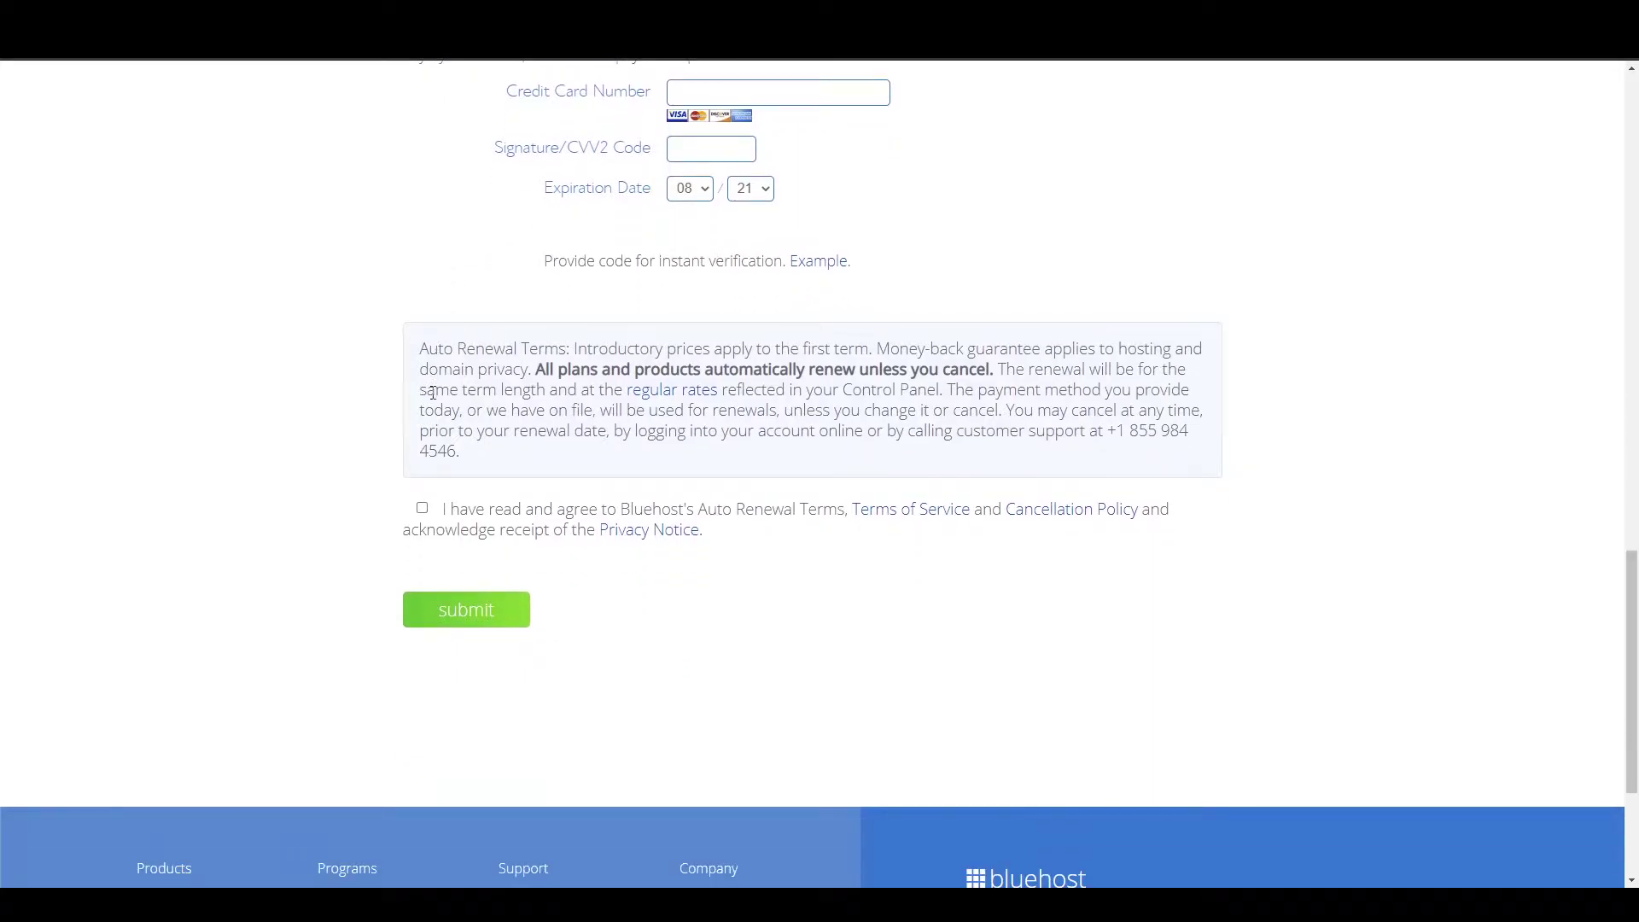
left_click(422, 510)
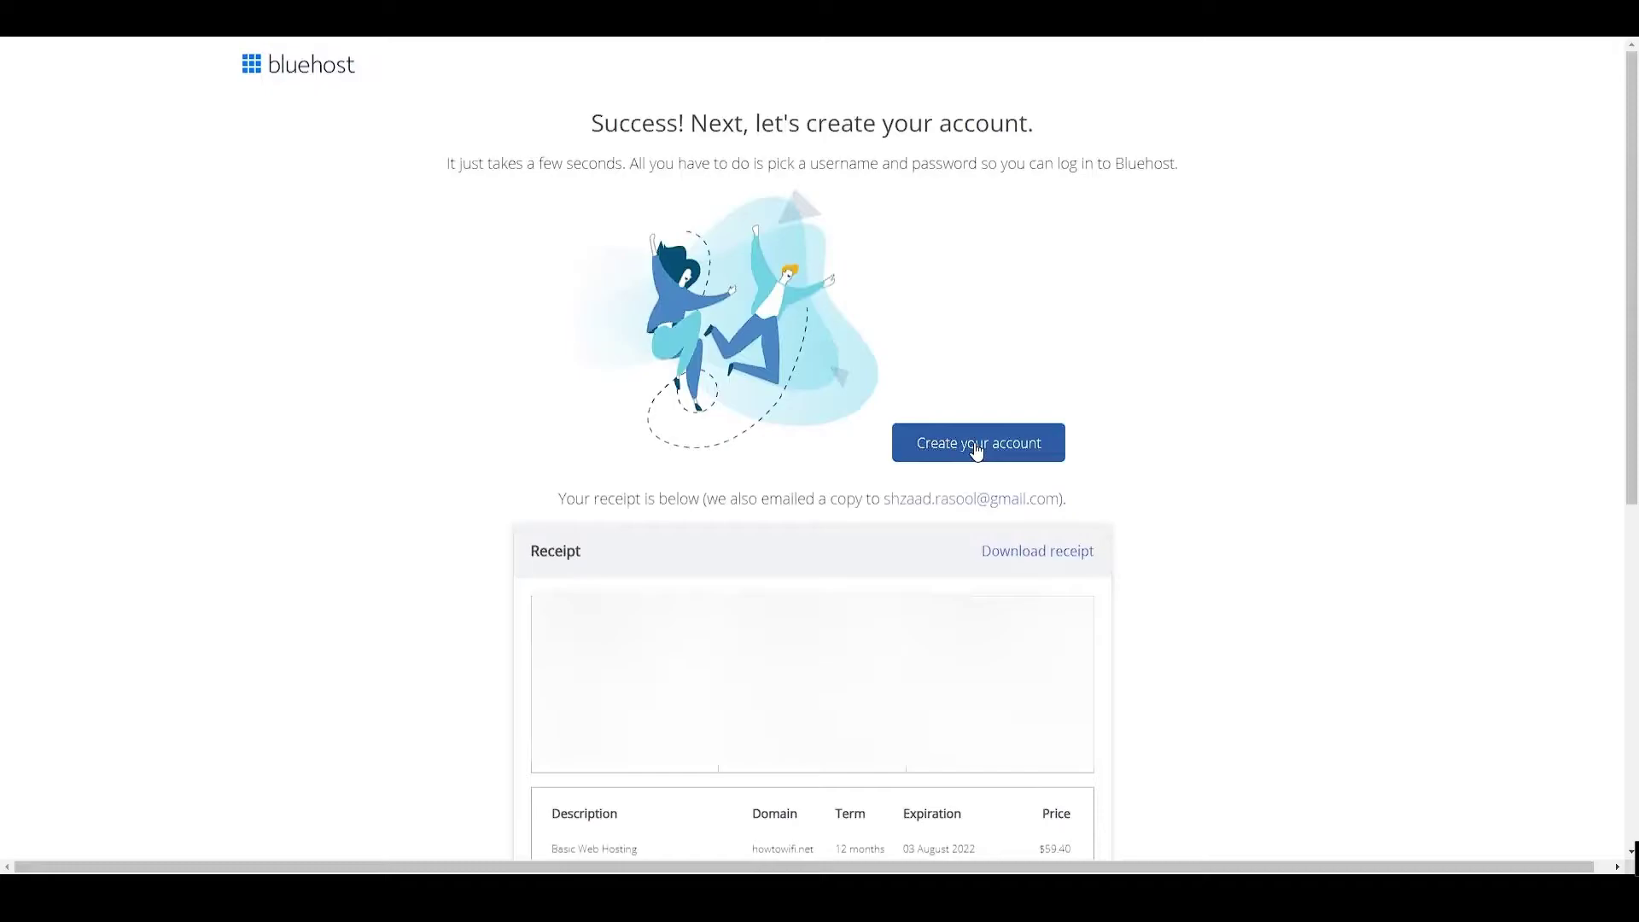
Start creating the Bluehost account login from the order Success page.
left_click(977, 444)
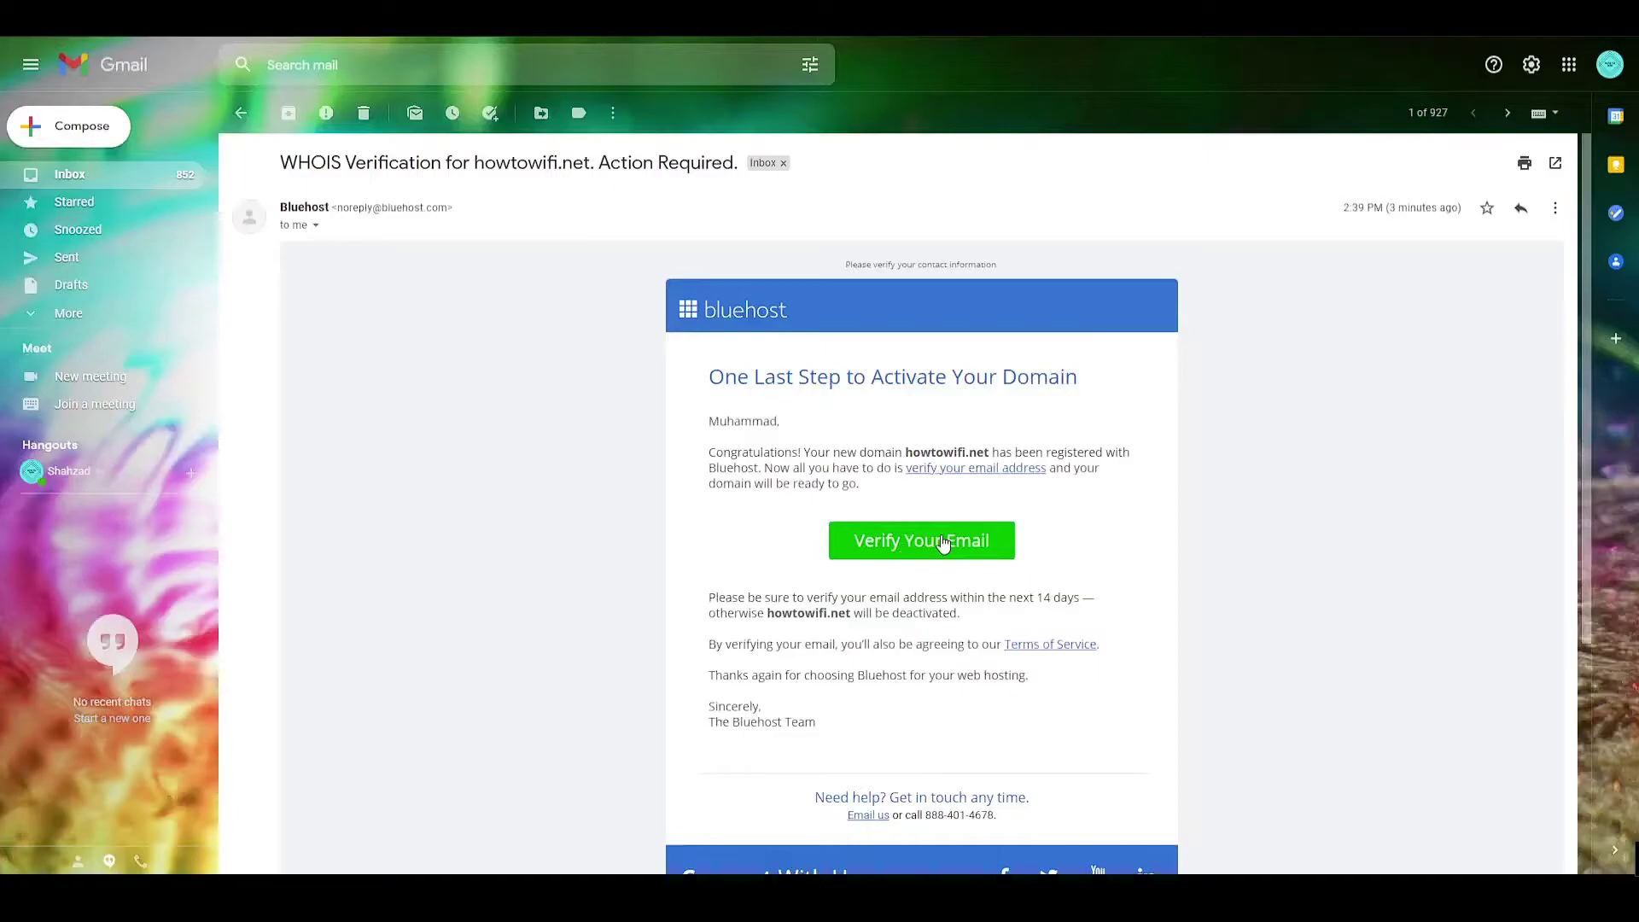
Verify the contact e-mail for howtowifi.net via the Verify Your Email link in Bluehost's message.
left_click(943, 543)
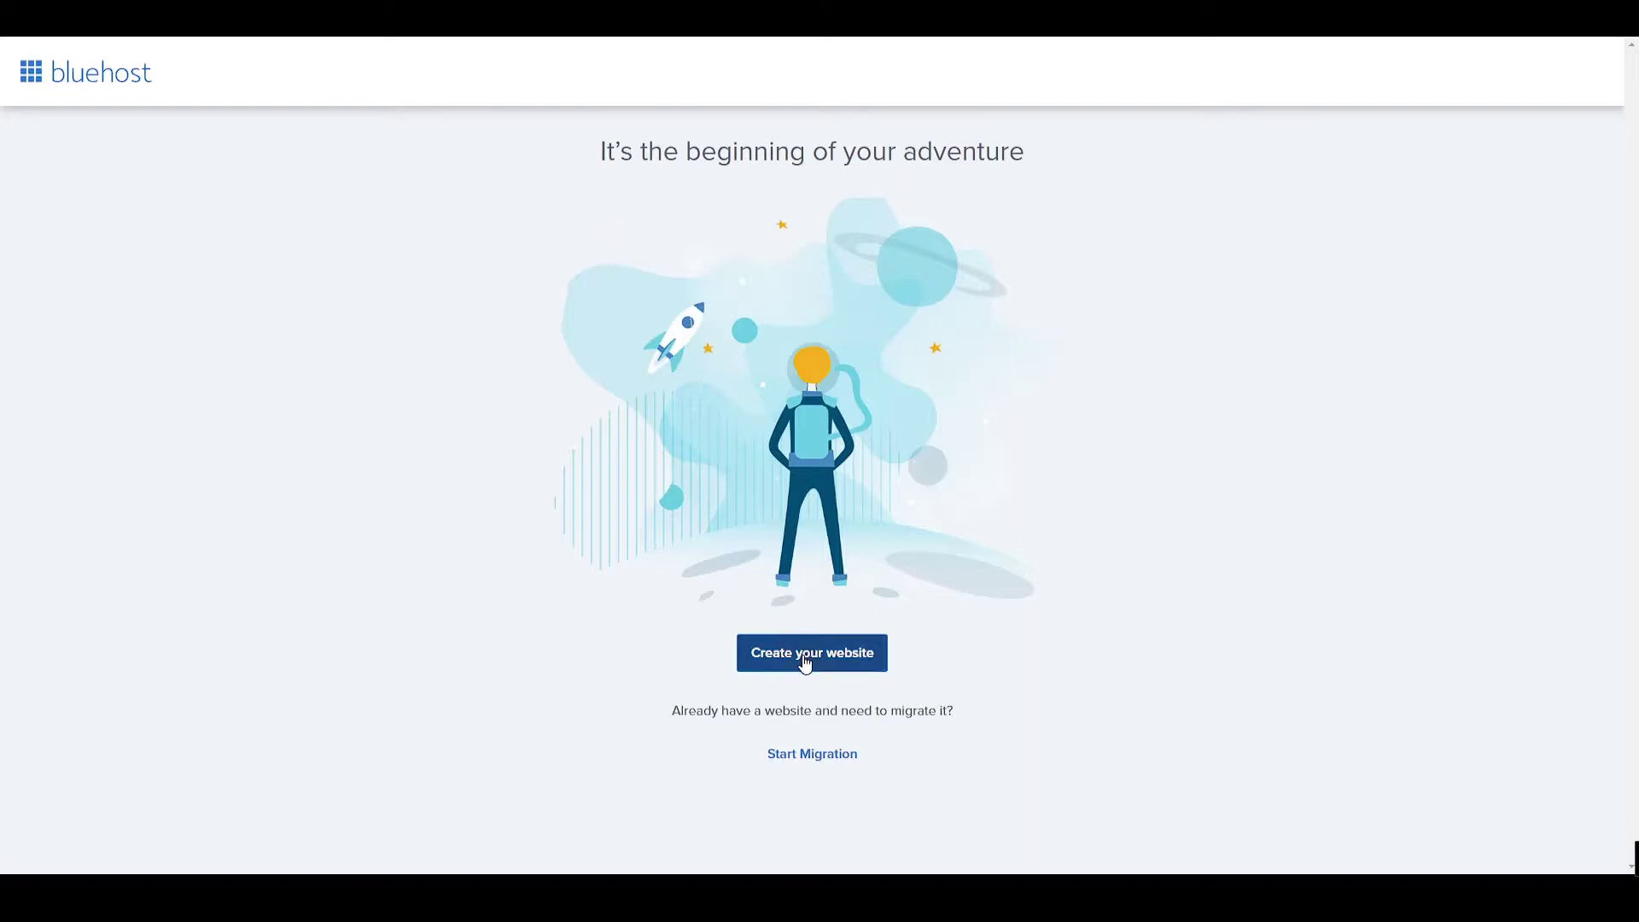
Start creating the website and skip the help-level, site-type and website-experience questions.
left_click(806, 662)
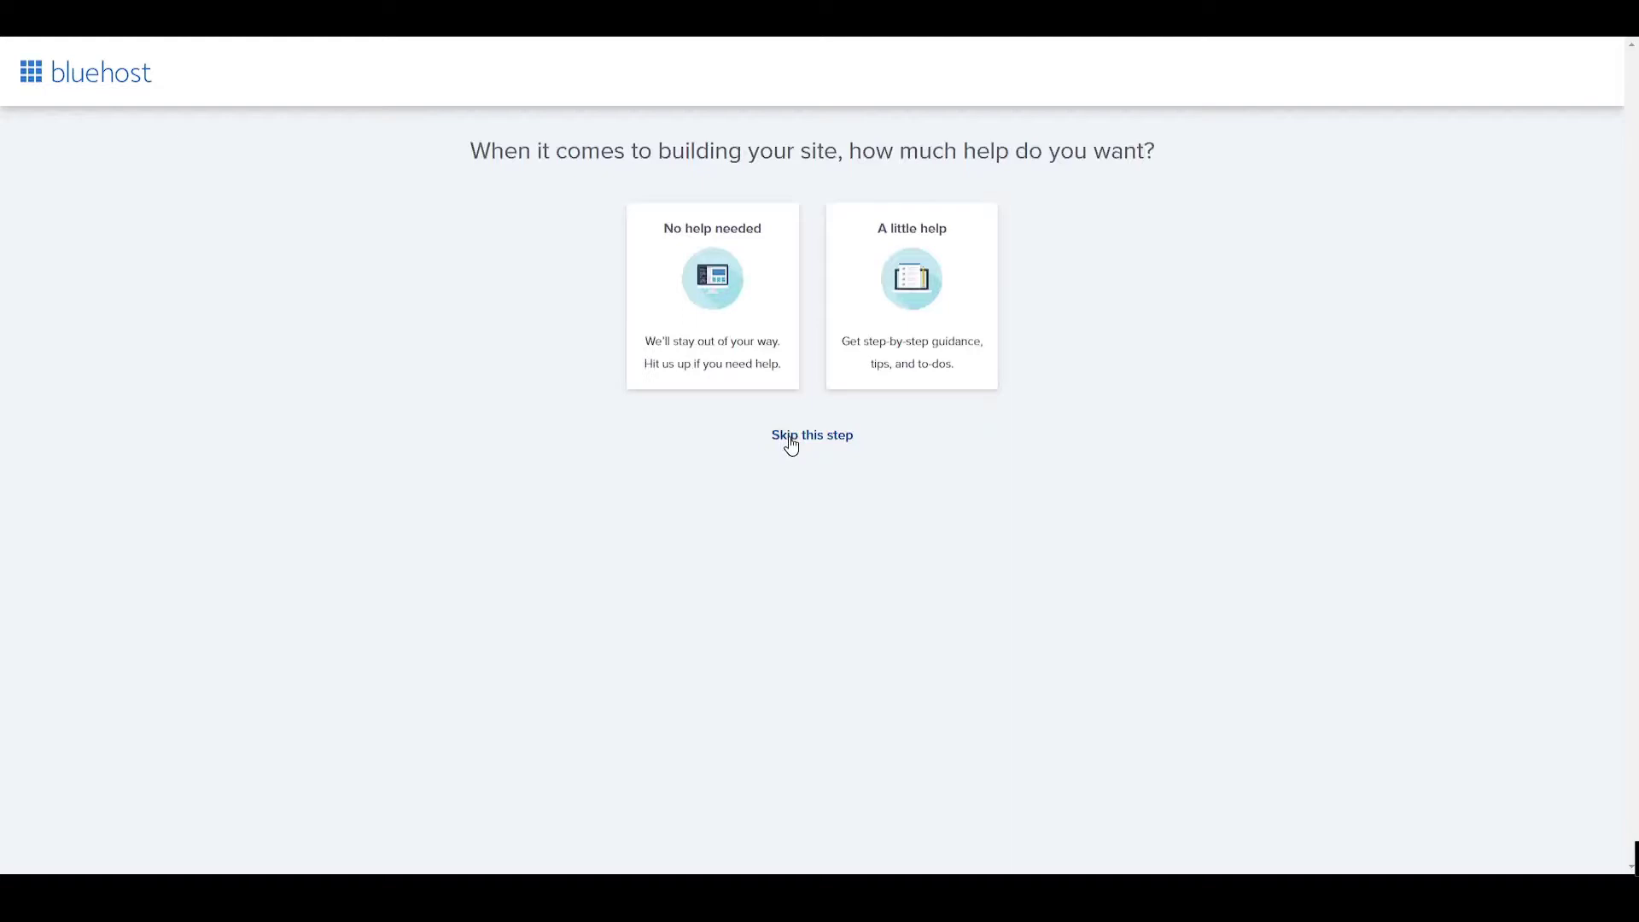
left_click(791, 443)
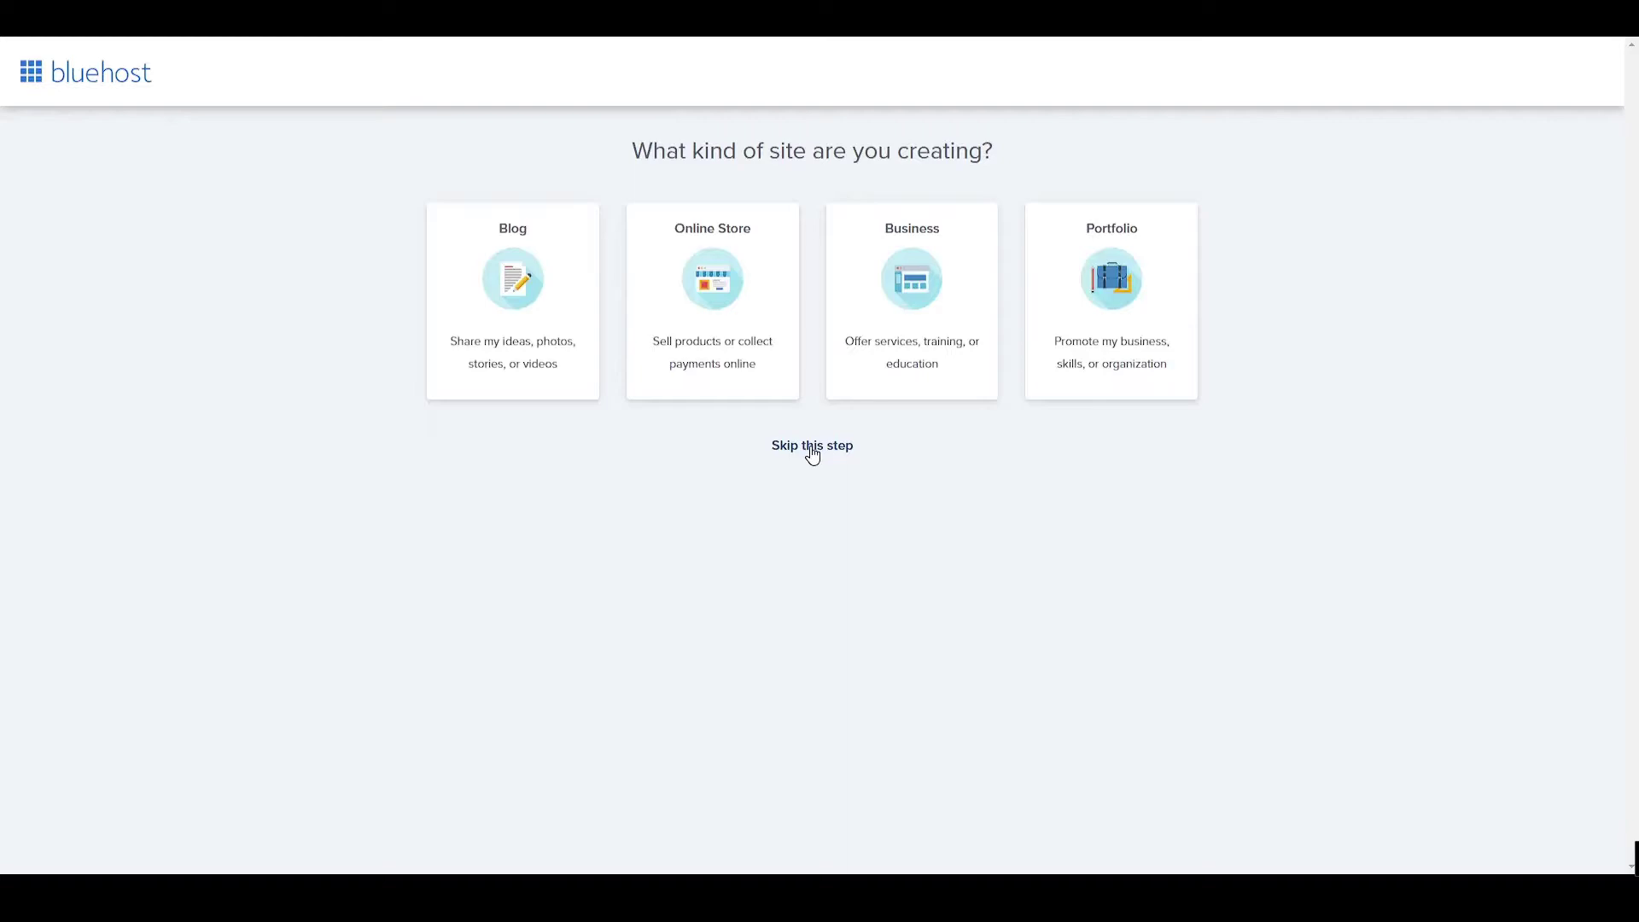
left_click(812, 448)
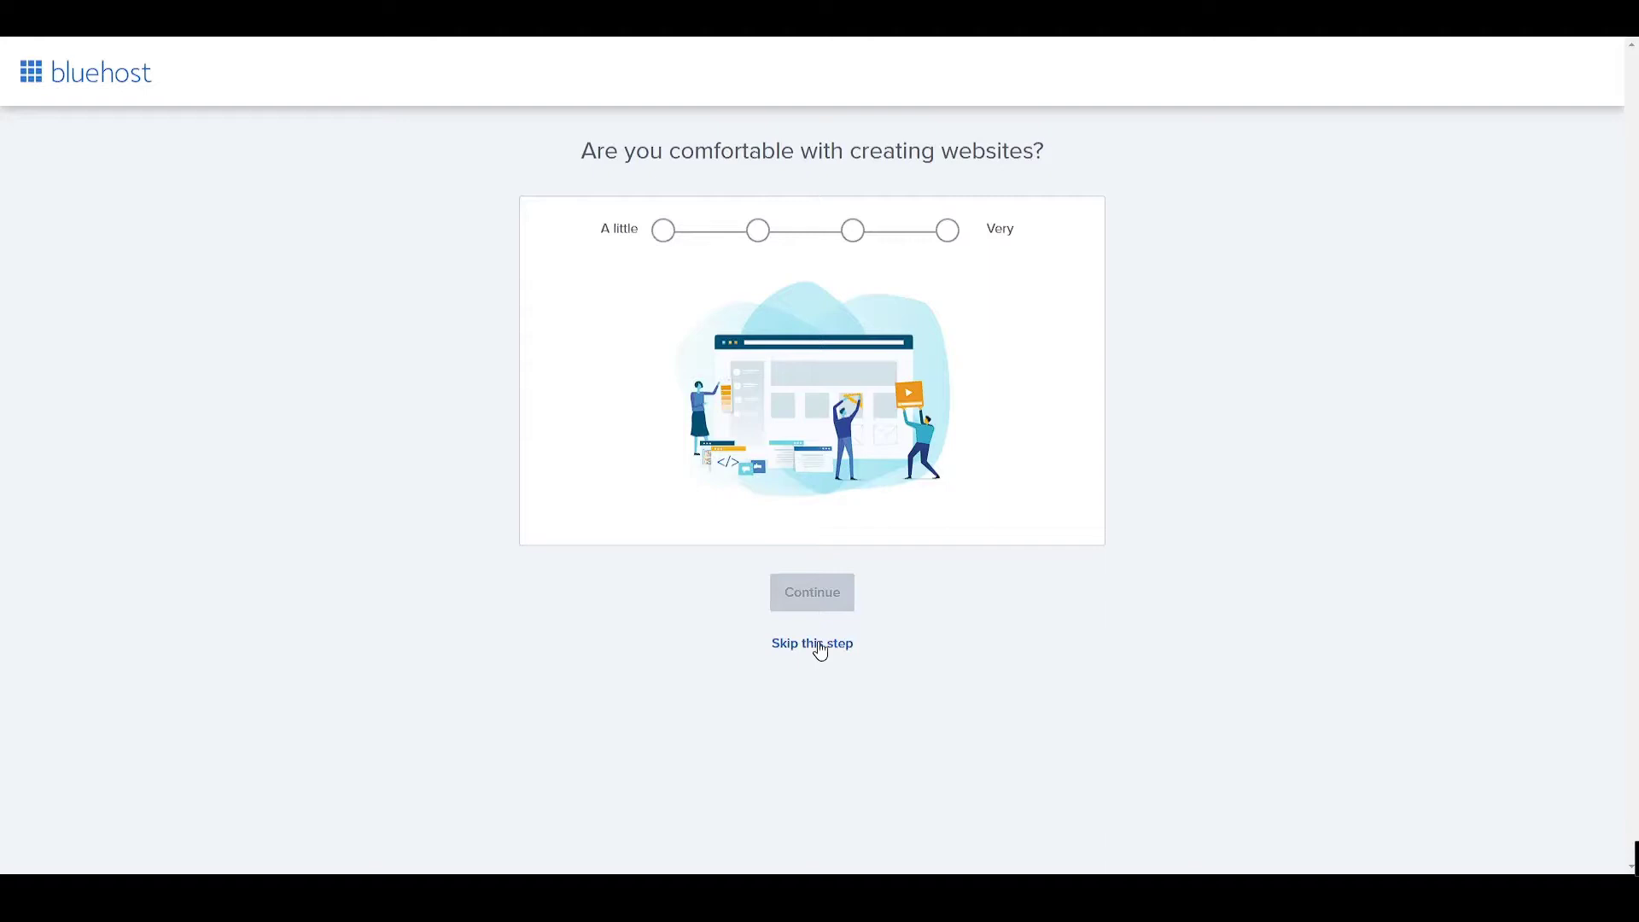
left_click(821, 652)
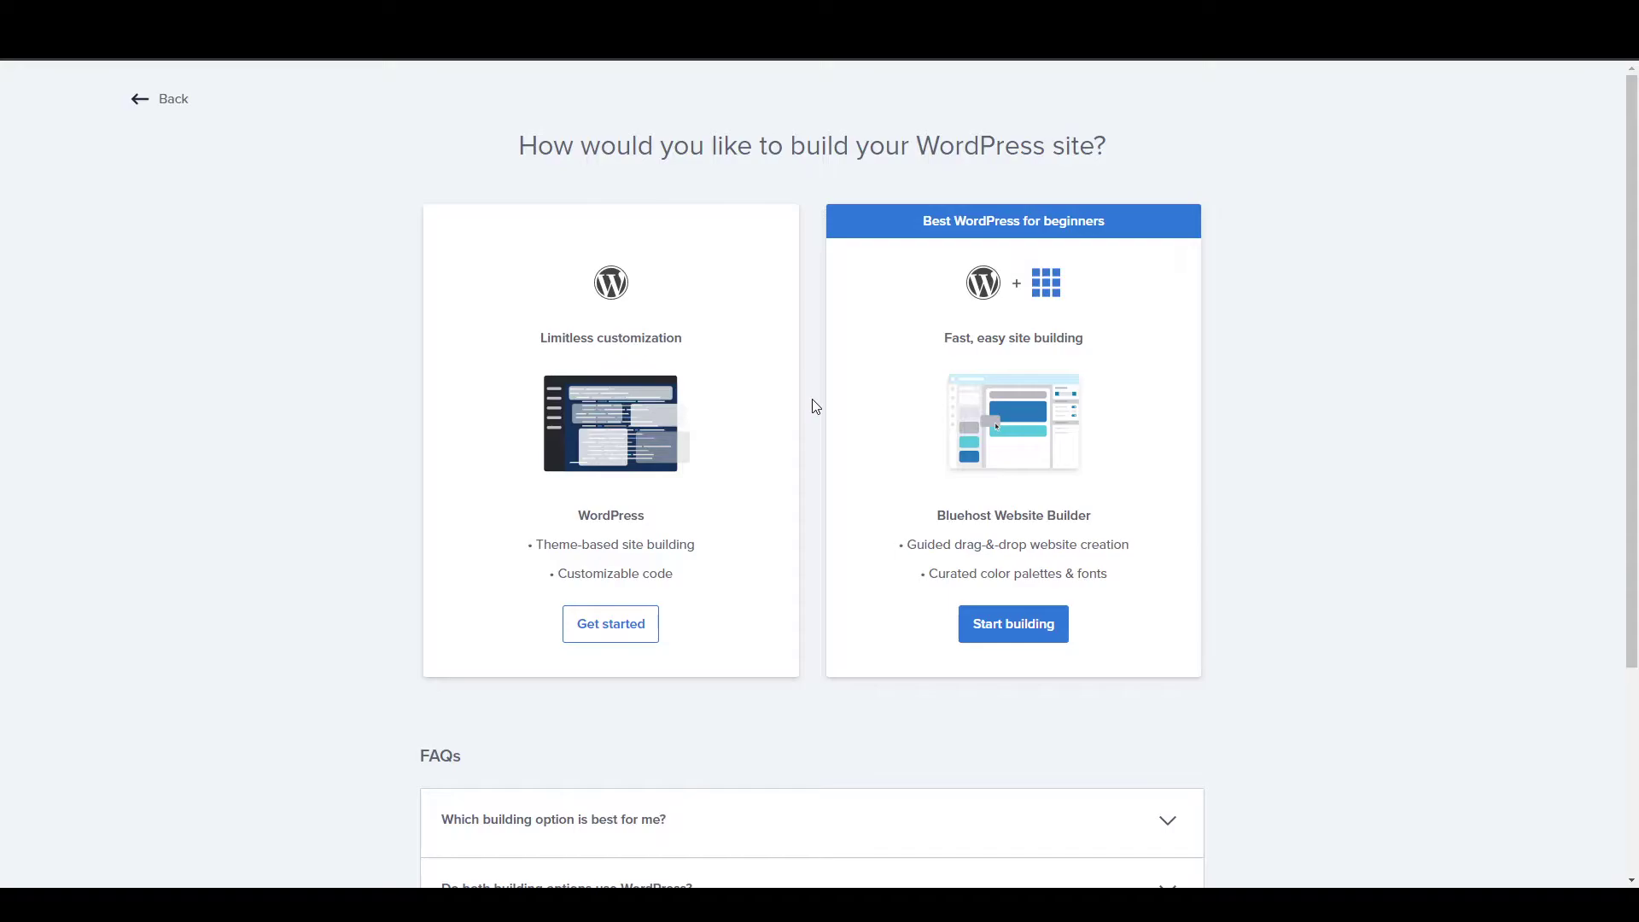
left_click_drag(565, 521, 644, 517)
left_click(730, 515)
Choose the theme-based build route and name the site 'How to WIFI'.
left_click(621, 638)
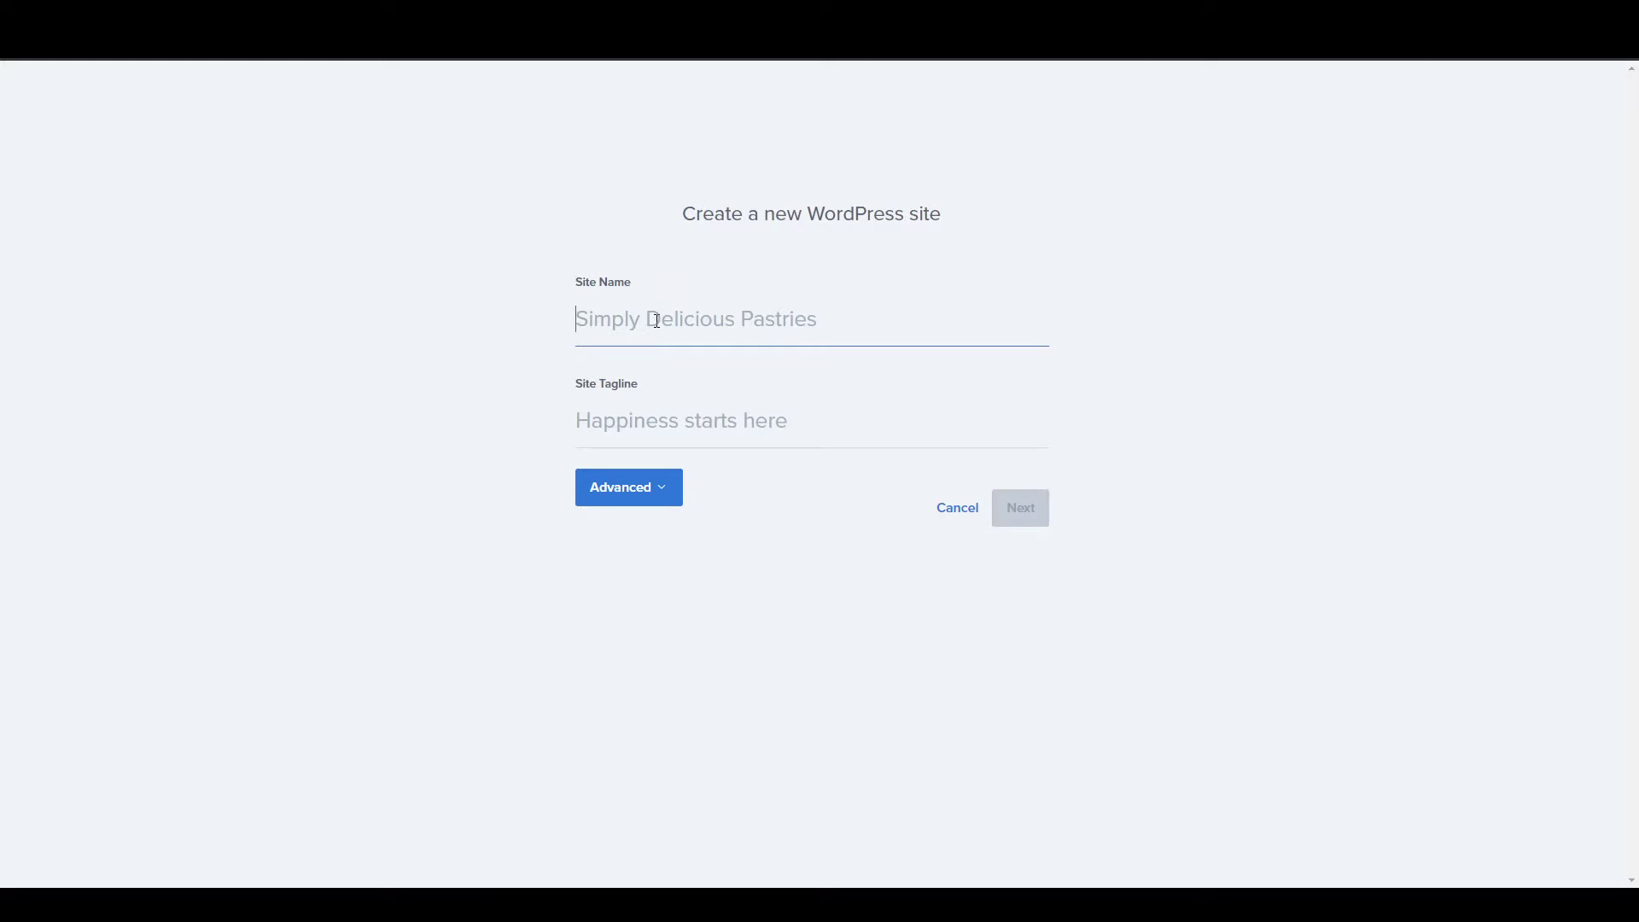
type("How to WIFI")
left_click(647, 423)
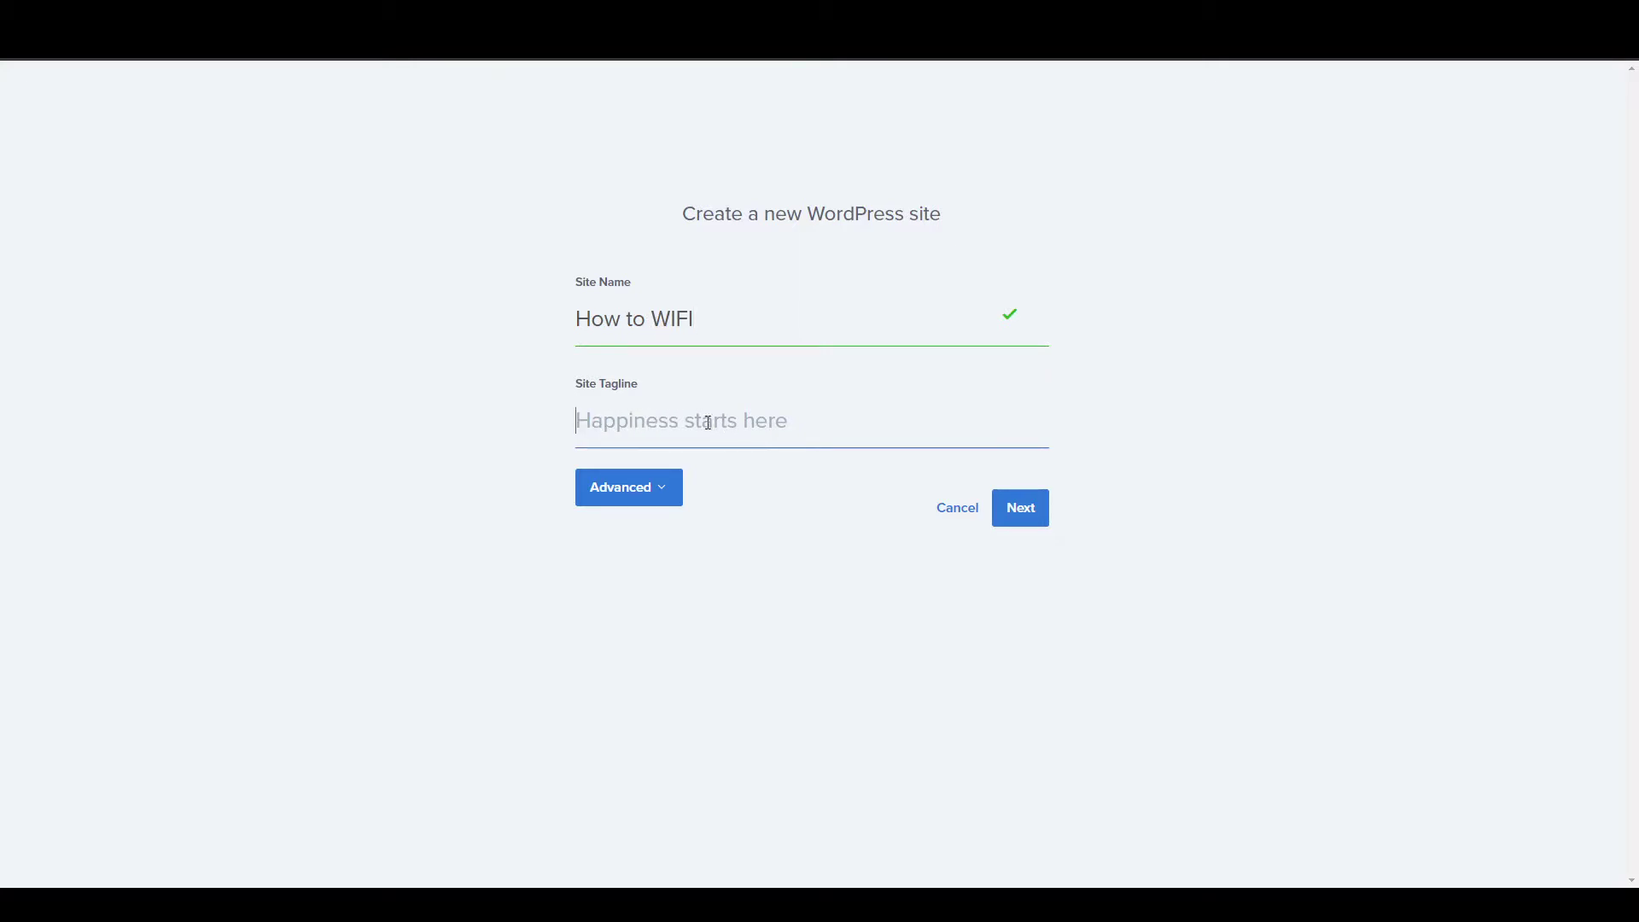
left_click(1027, 514)
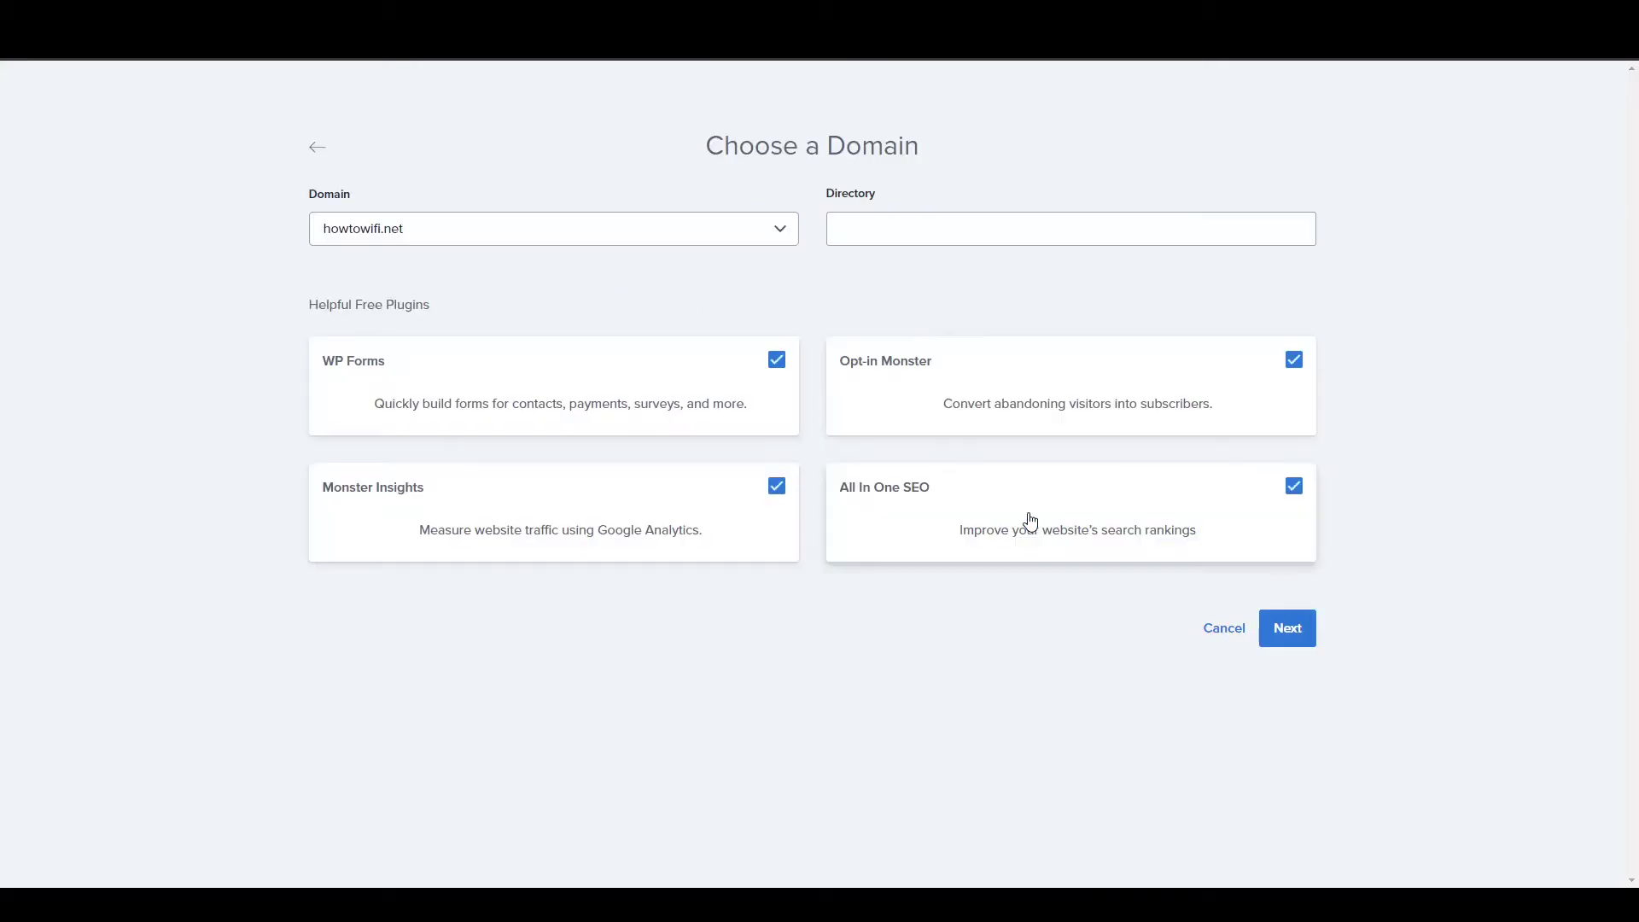
Leave out WP Forms, Monster Insights, All In One SEO and Opt-in Monster, then set up the site.
left_click(773, 362)
left_click(776, 508)
left_click(1294, 508)
left_click(1294, 360)
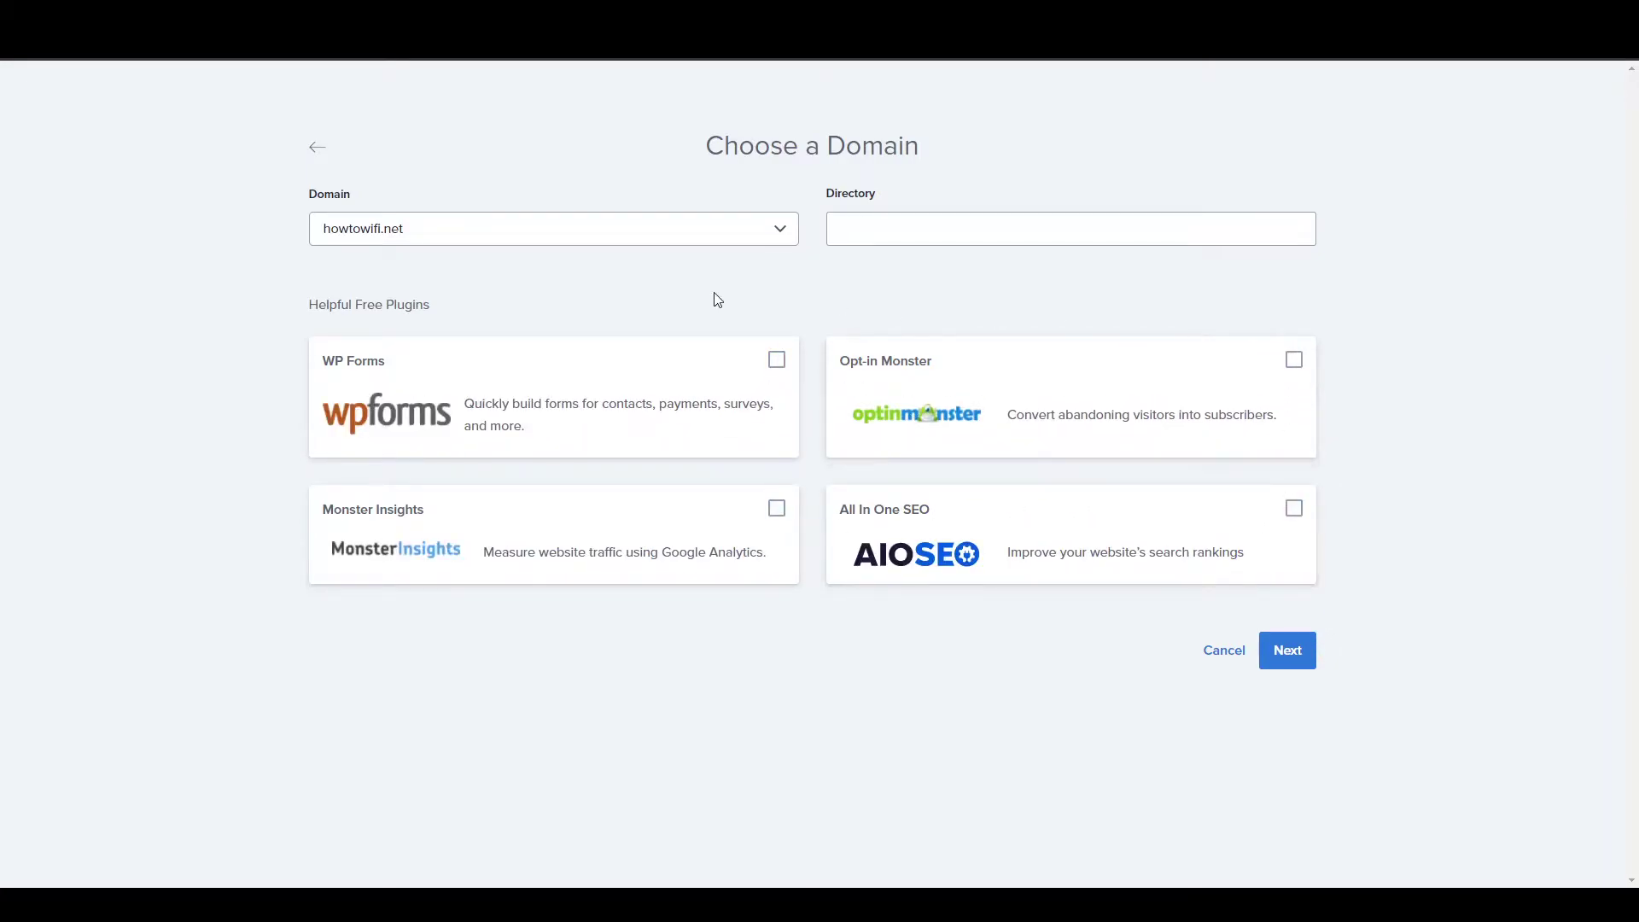
left_click(1310, 653)
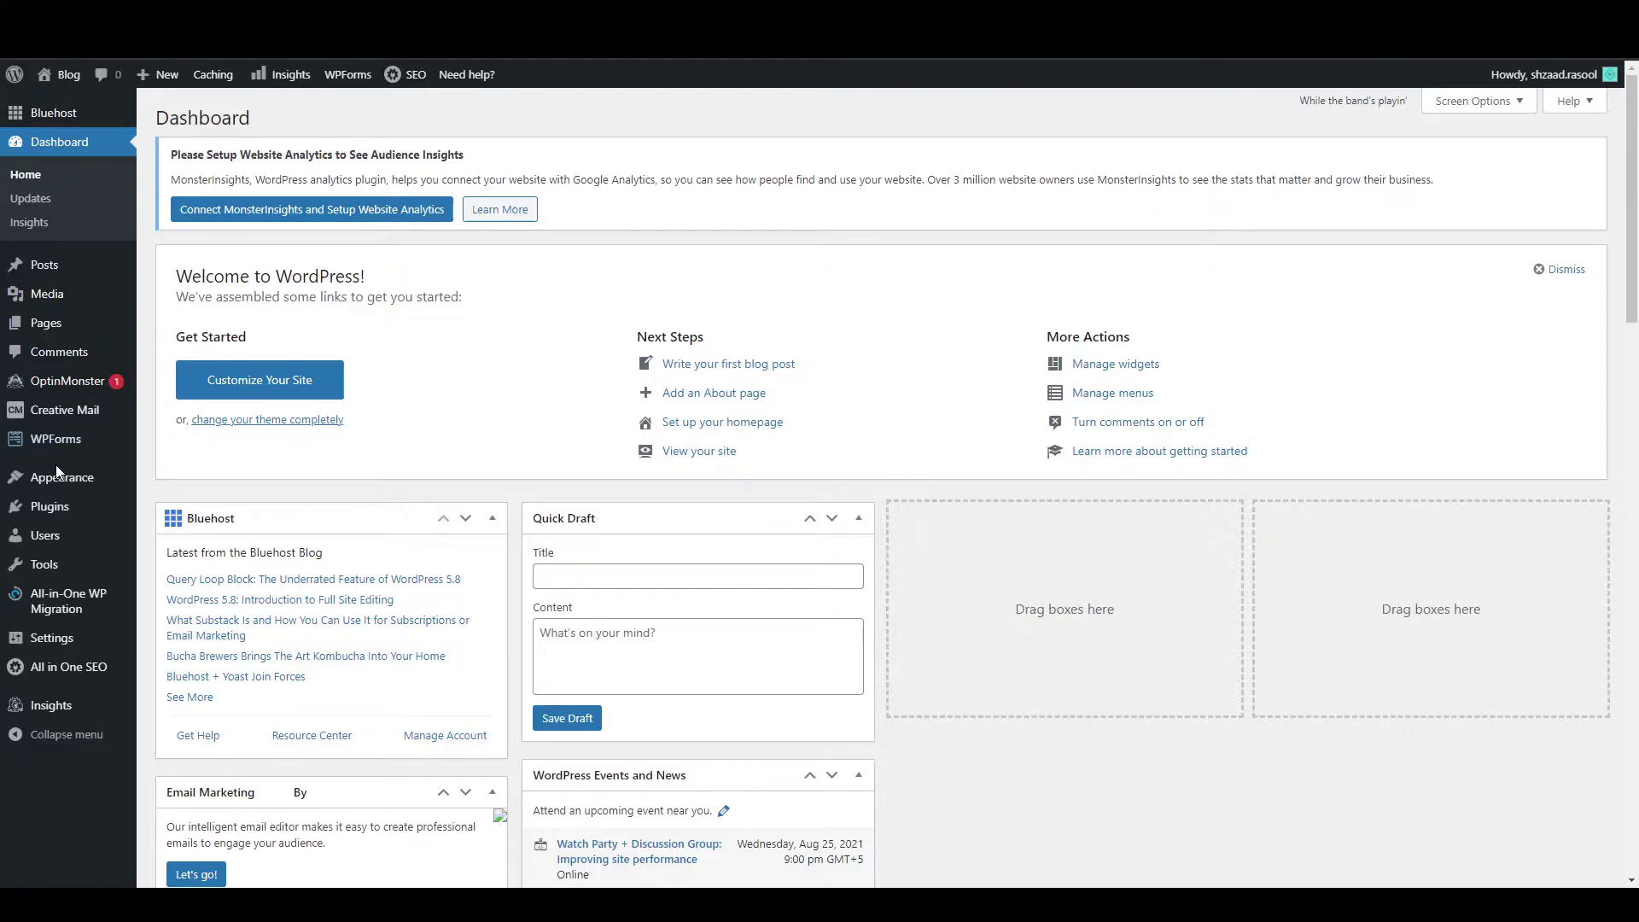
Search plugins for 'astra' and activate the Starter Templates plugin.
mouse_move(85, 516)
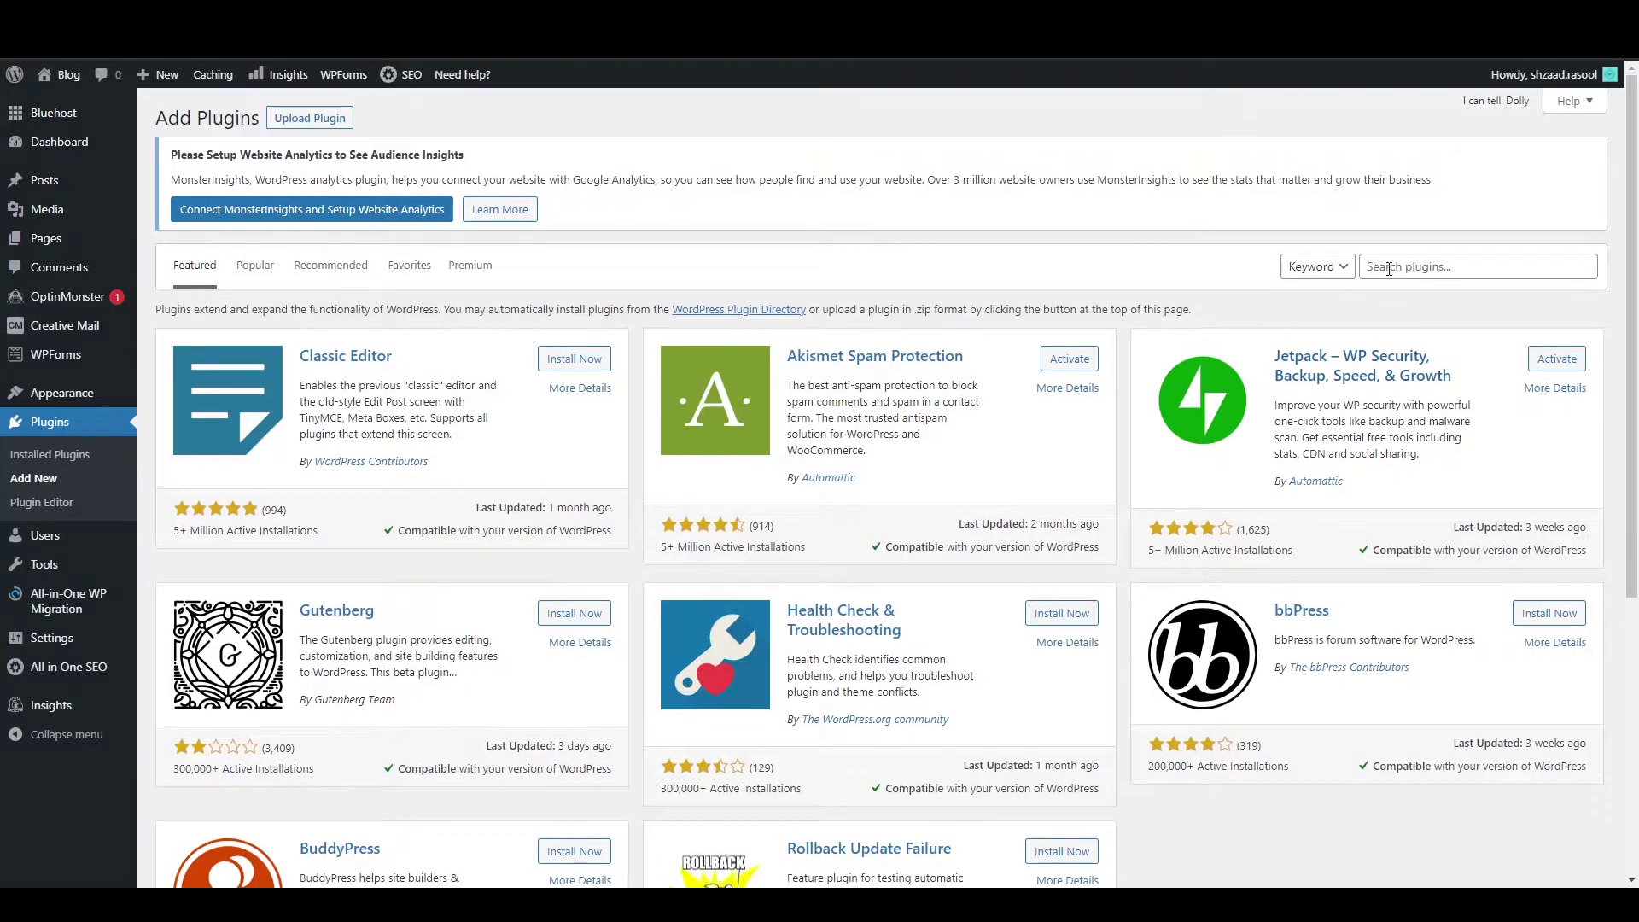
left_click(1389, 267)
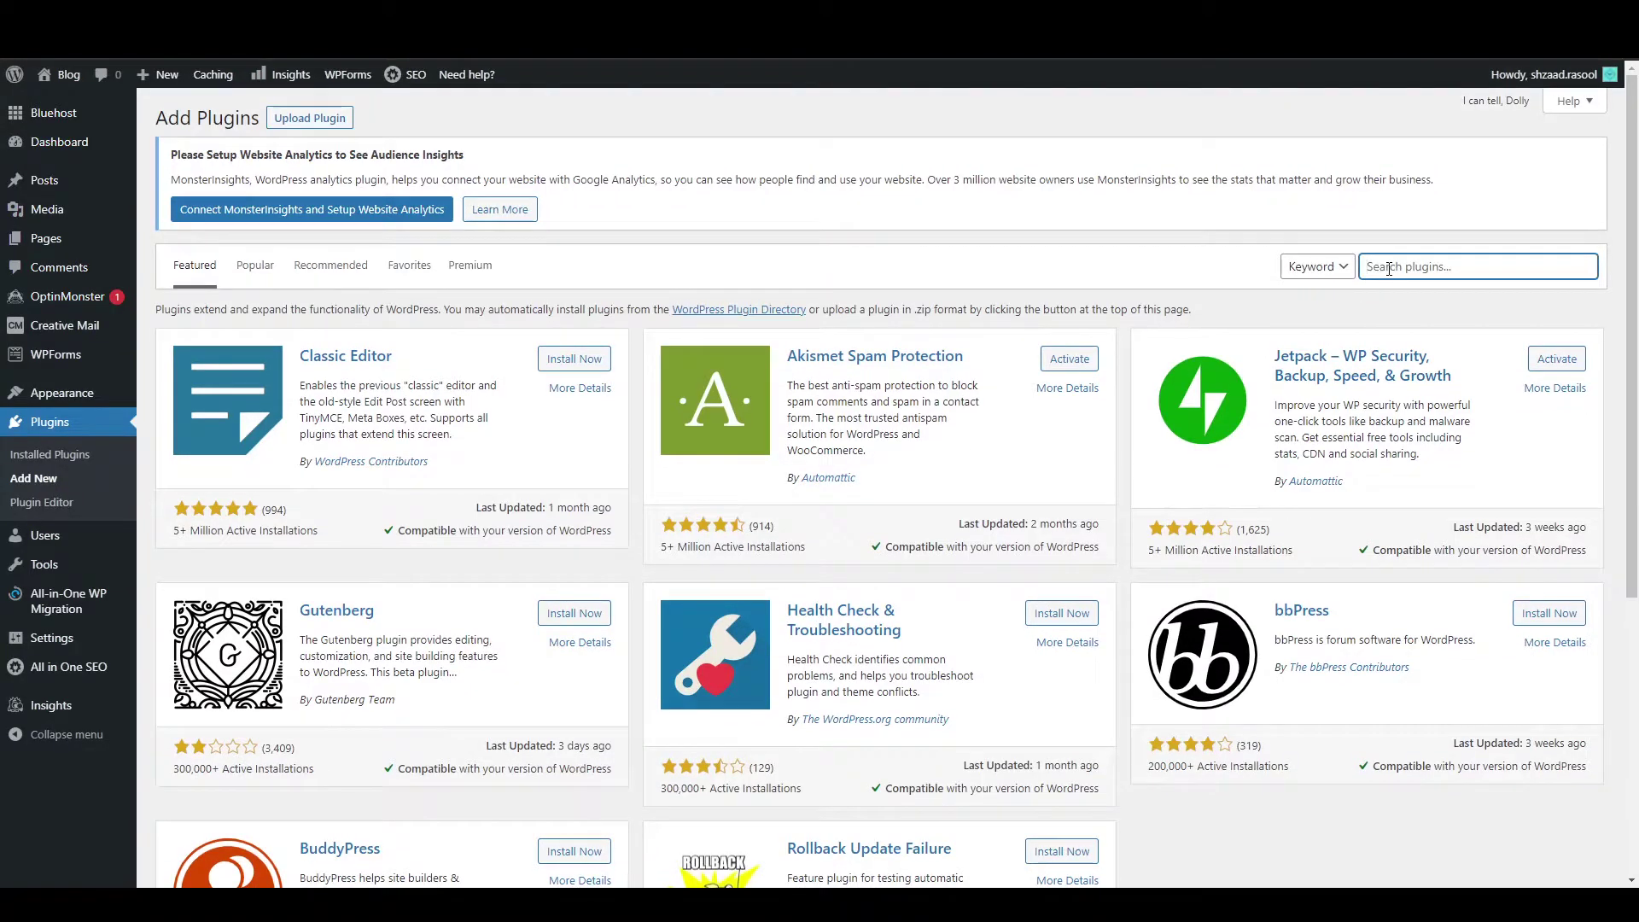
type("astra")
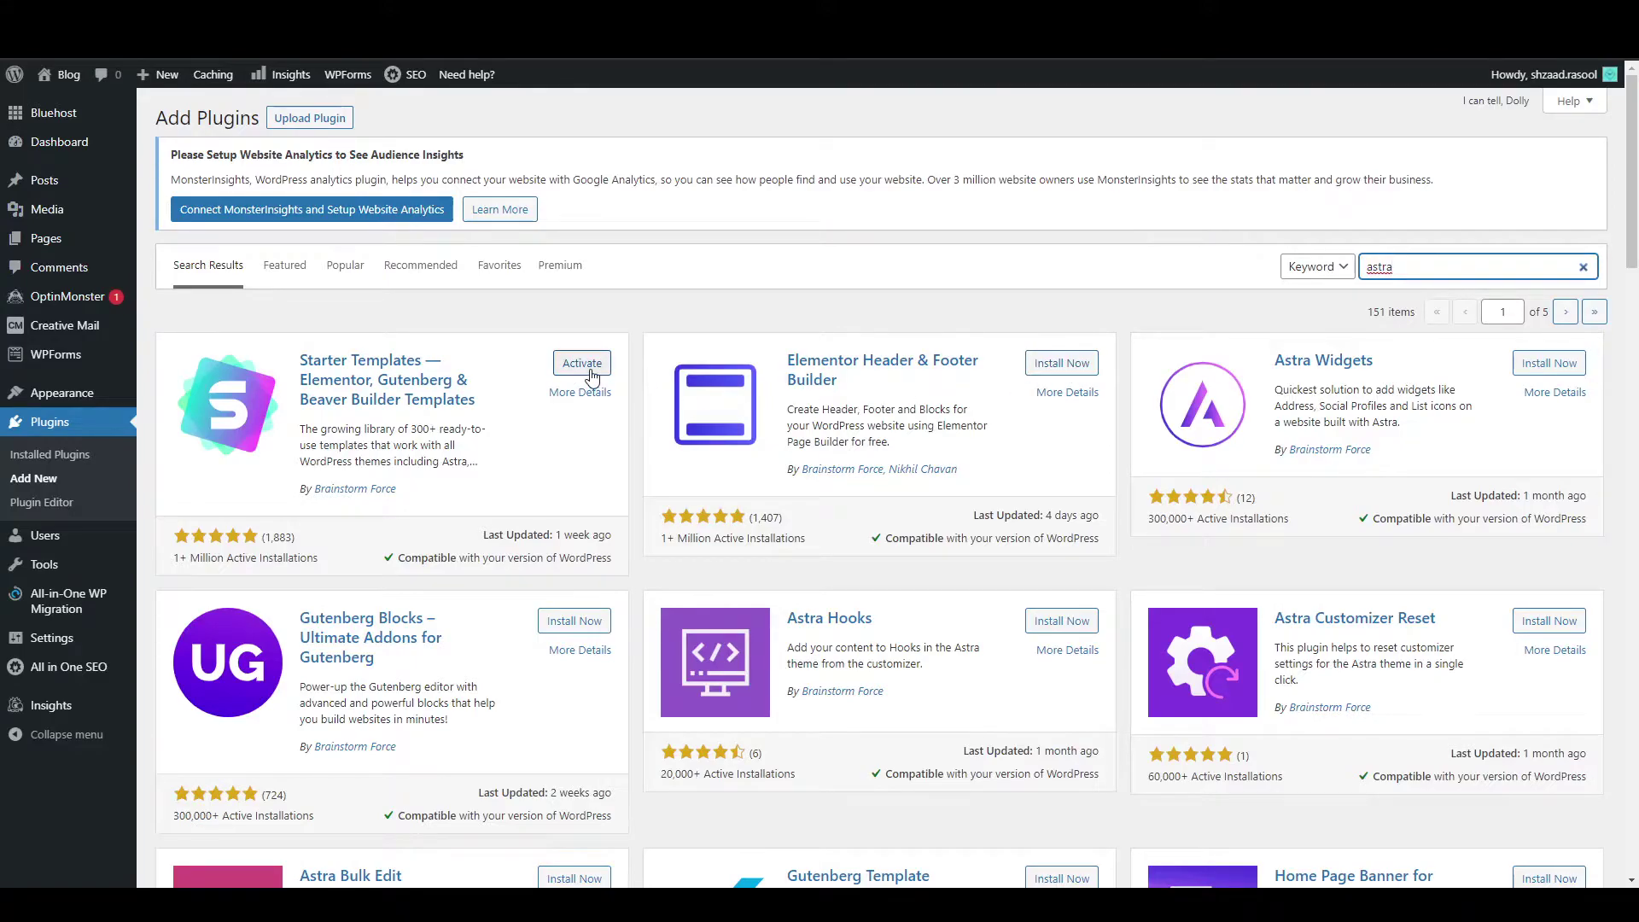
left_click(590, 373)
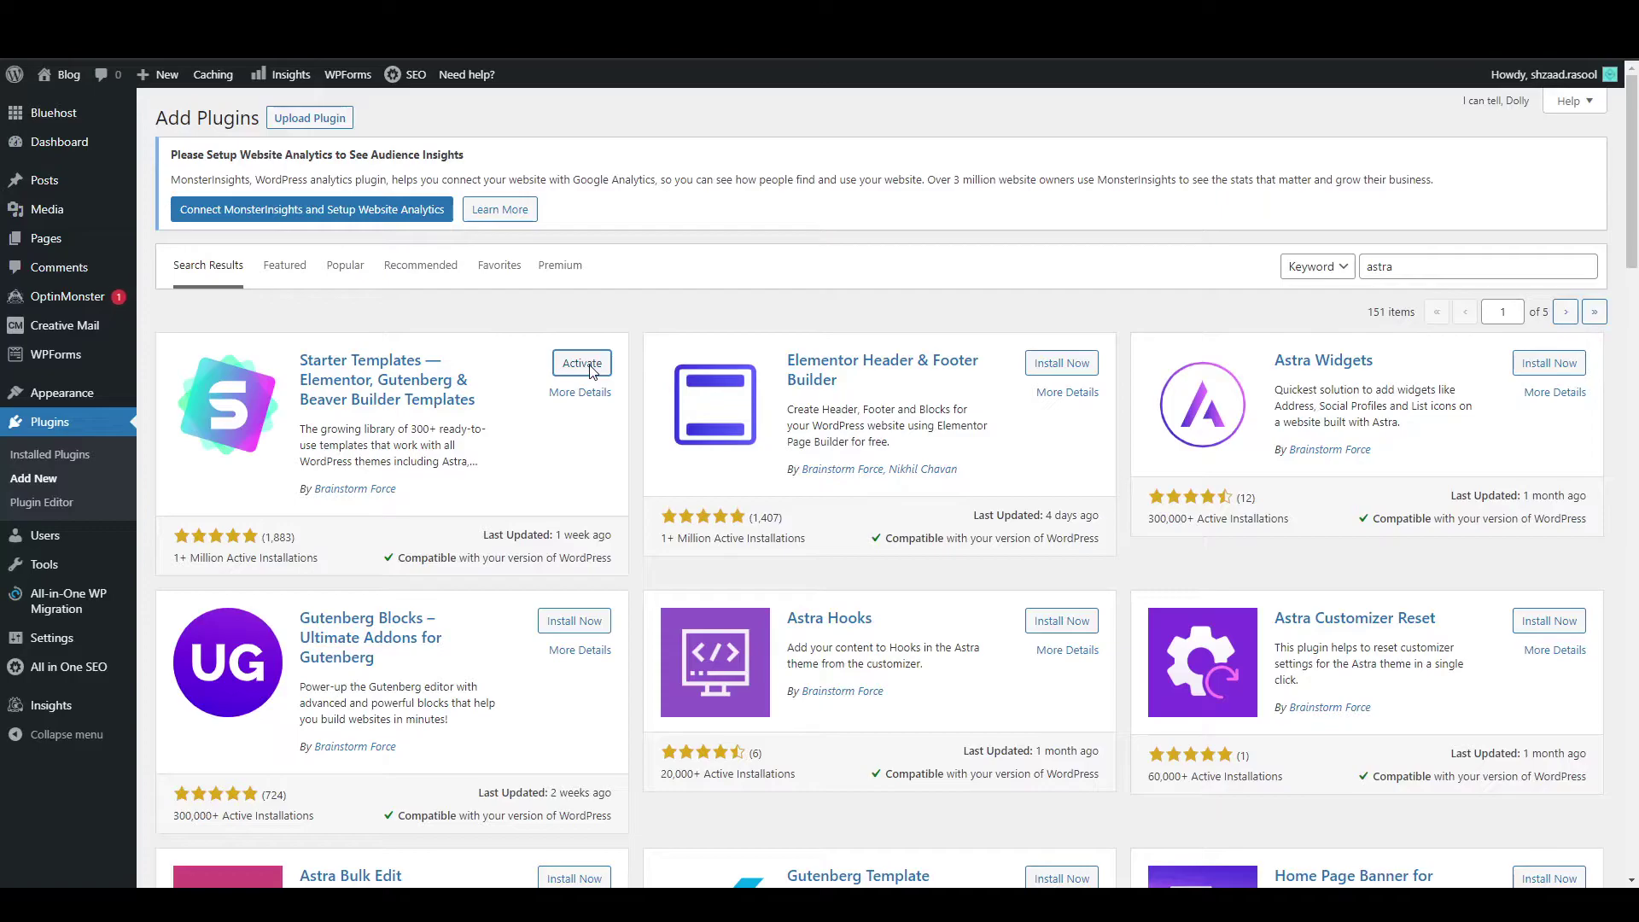
scroll(486, 450, "down", 10)
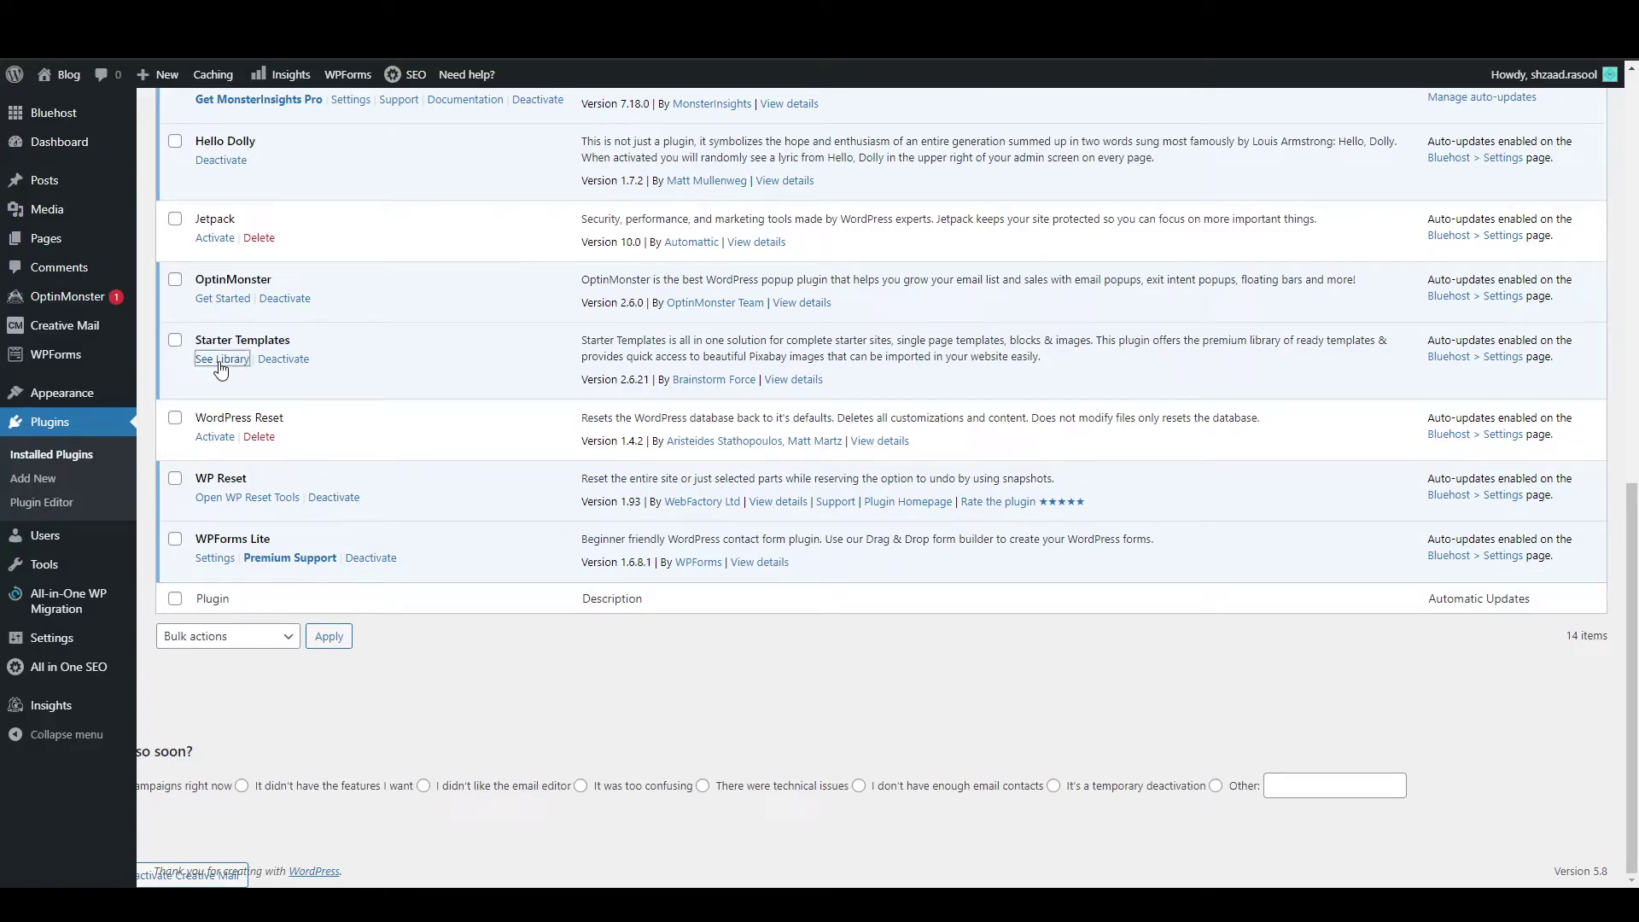
scroll(220, 368, "up", 10)
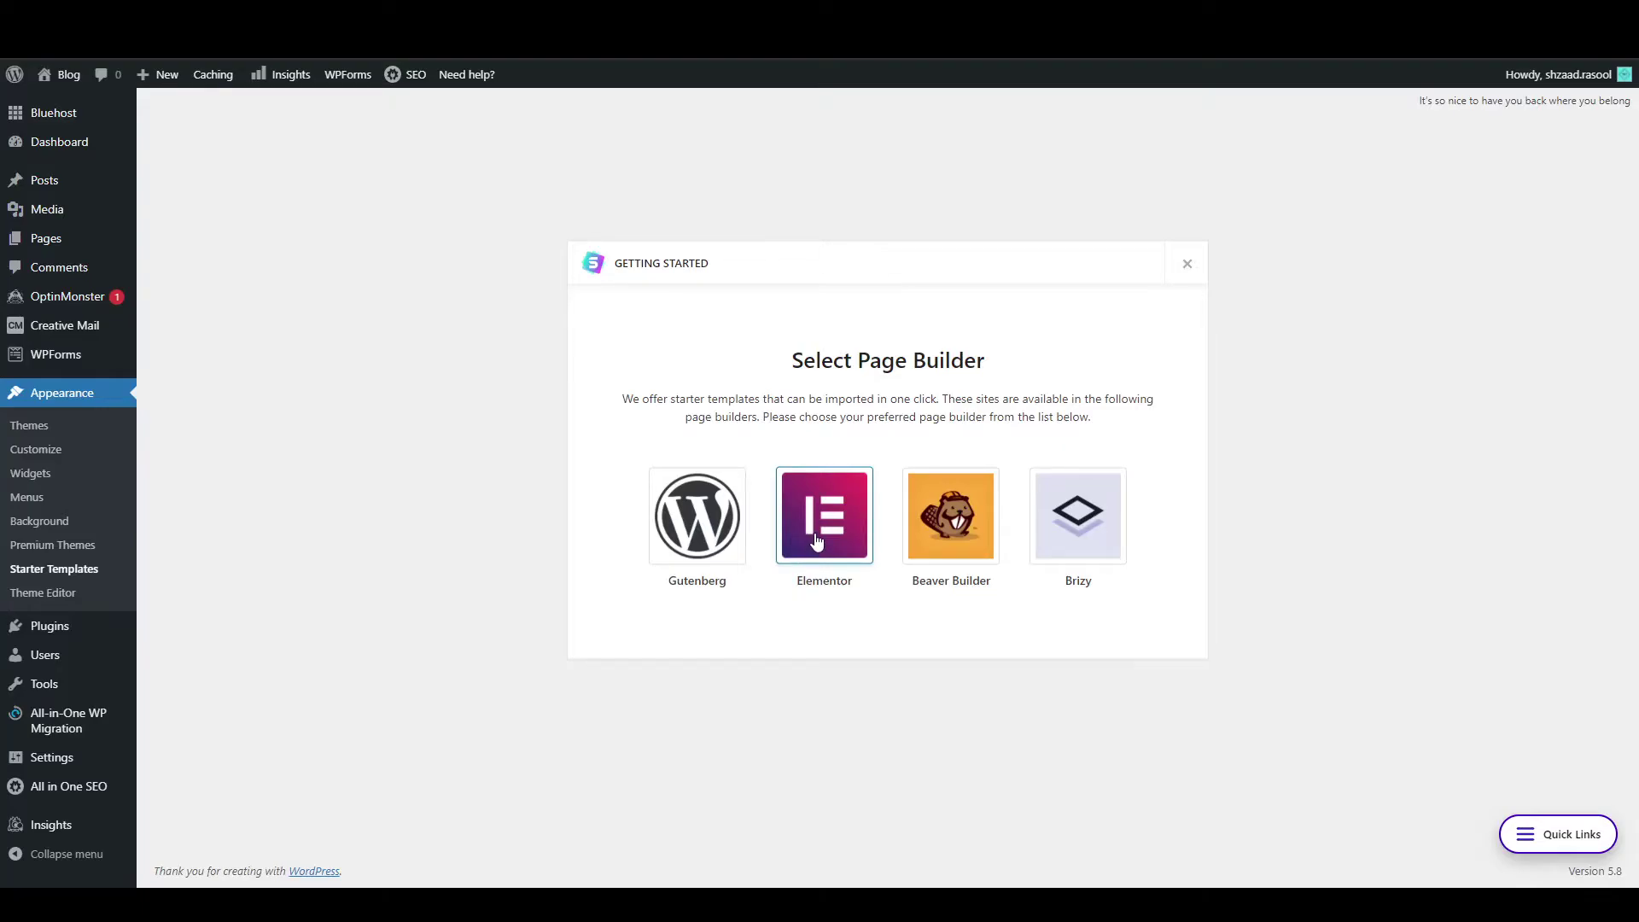
Choose Elementor, find Tech Startup in the template grid and preview its Home, About Us, Features and Plans pages.
left_click(817, 540)
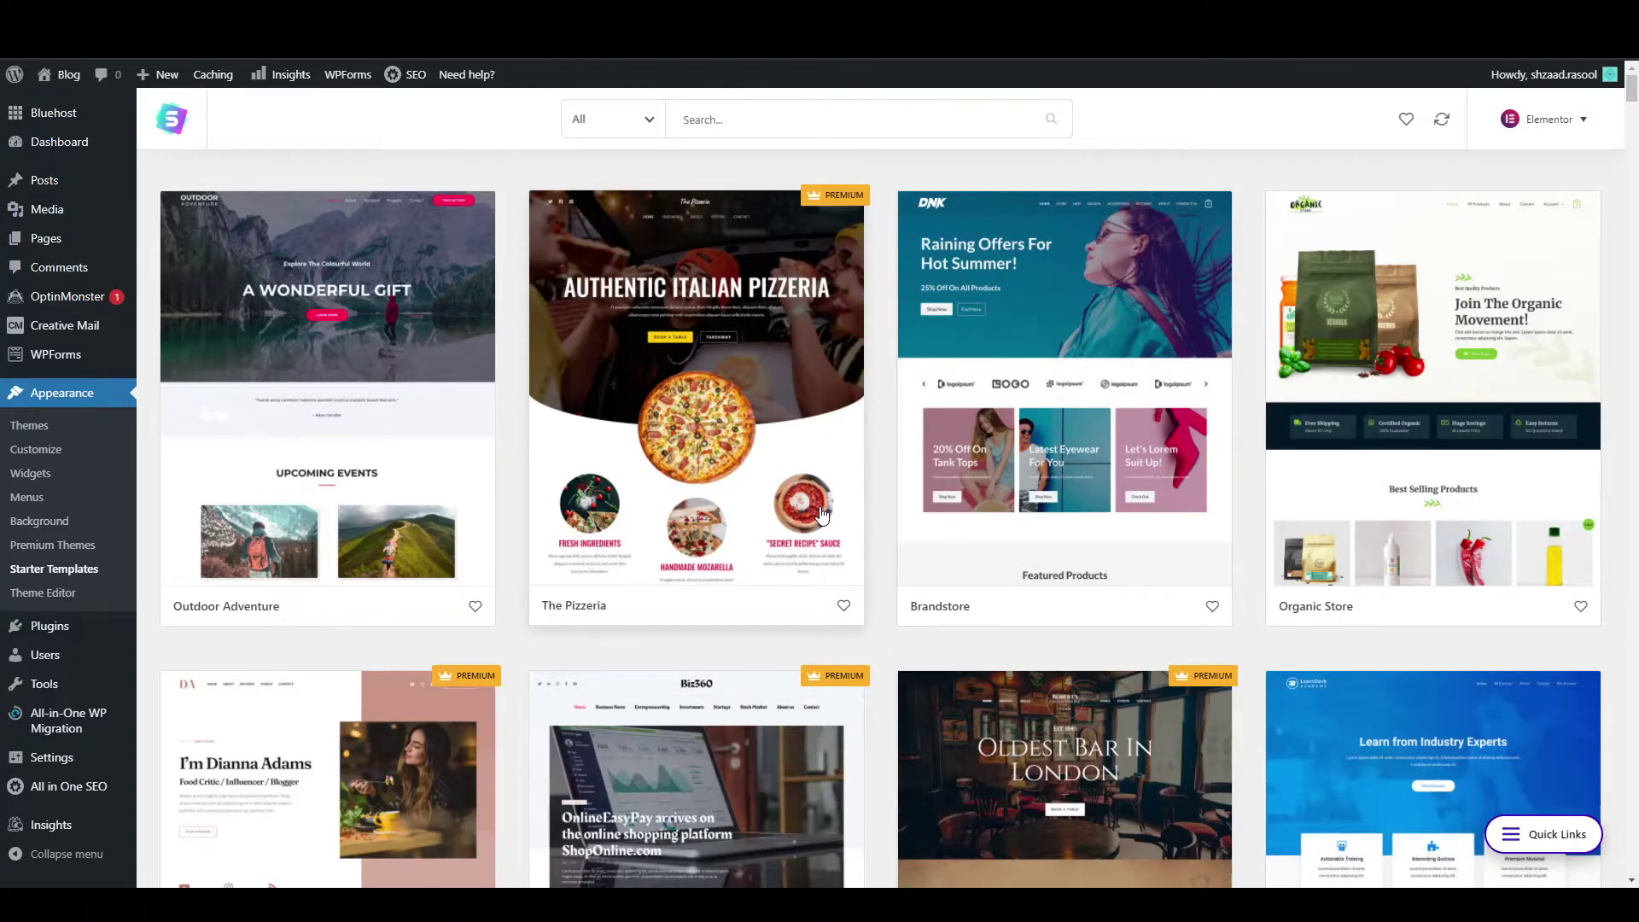
scroll(821, 513, "down", 5)
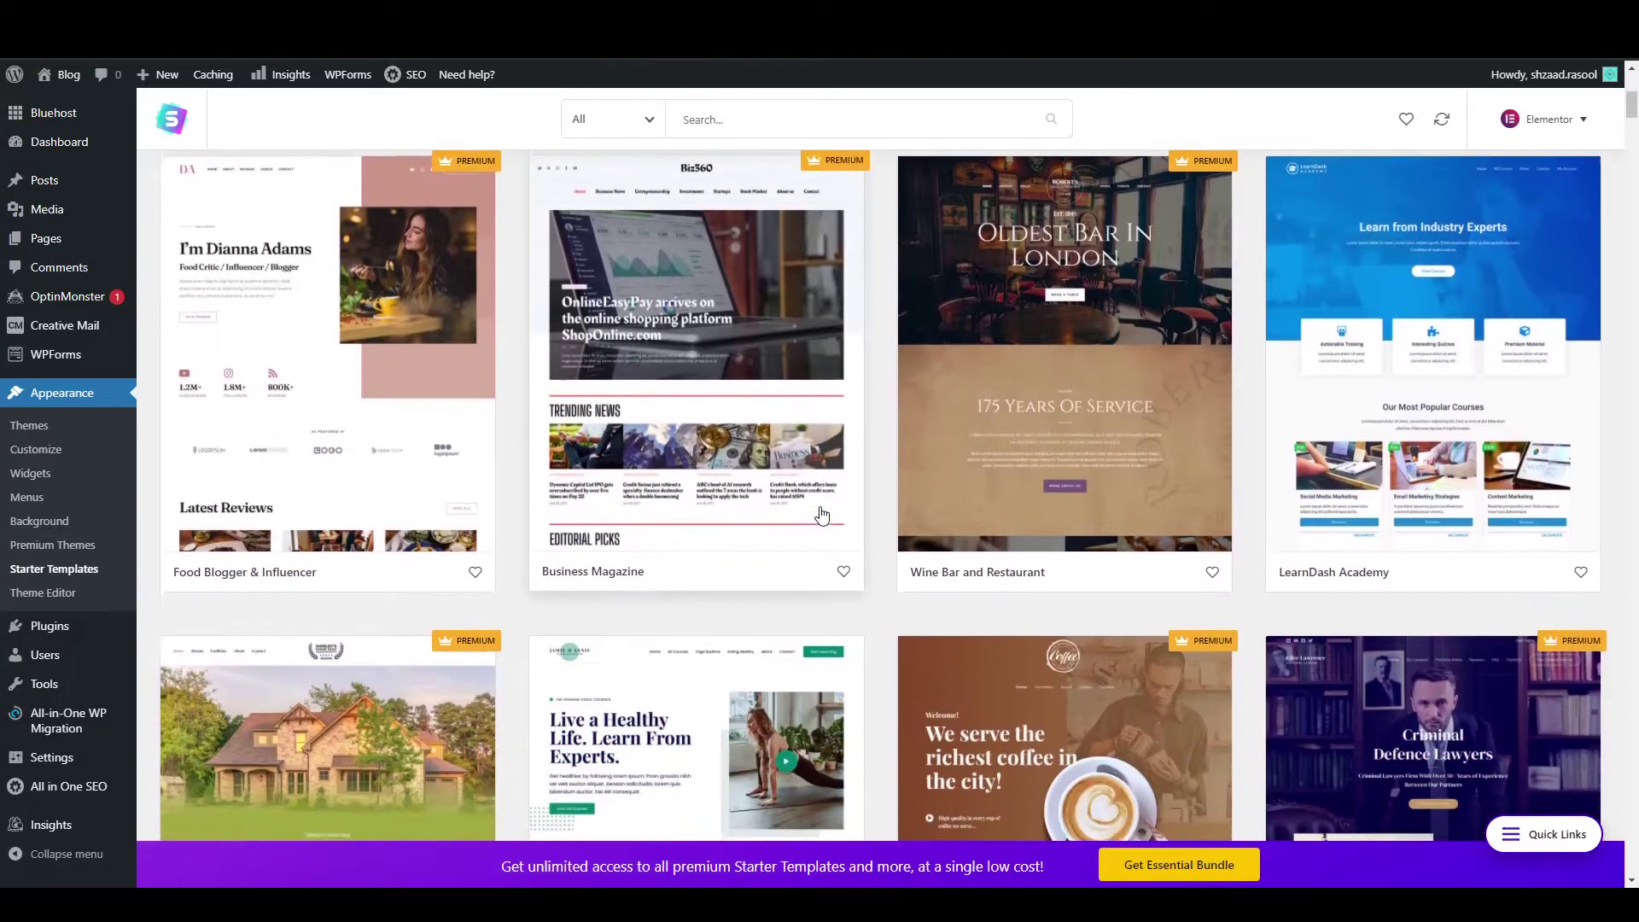
scroll(821, 513, "down", 5)
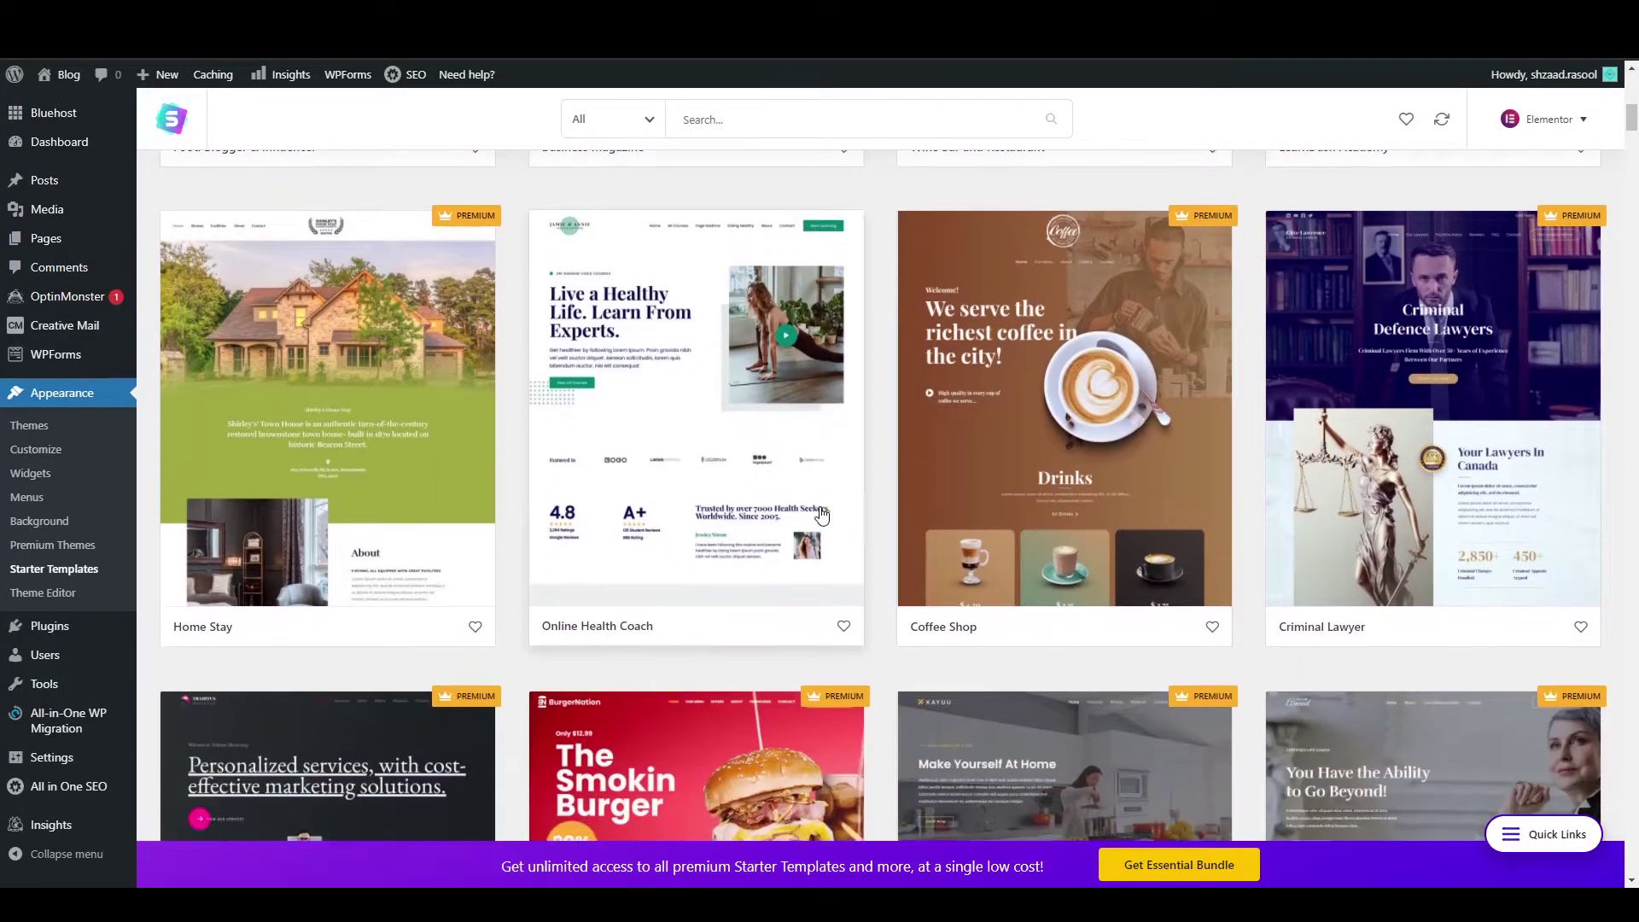
scroll(821, 513, "down", 5)
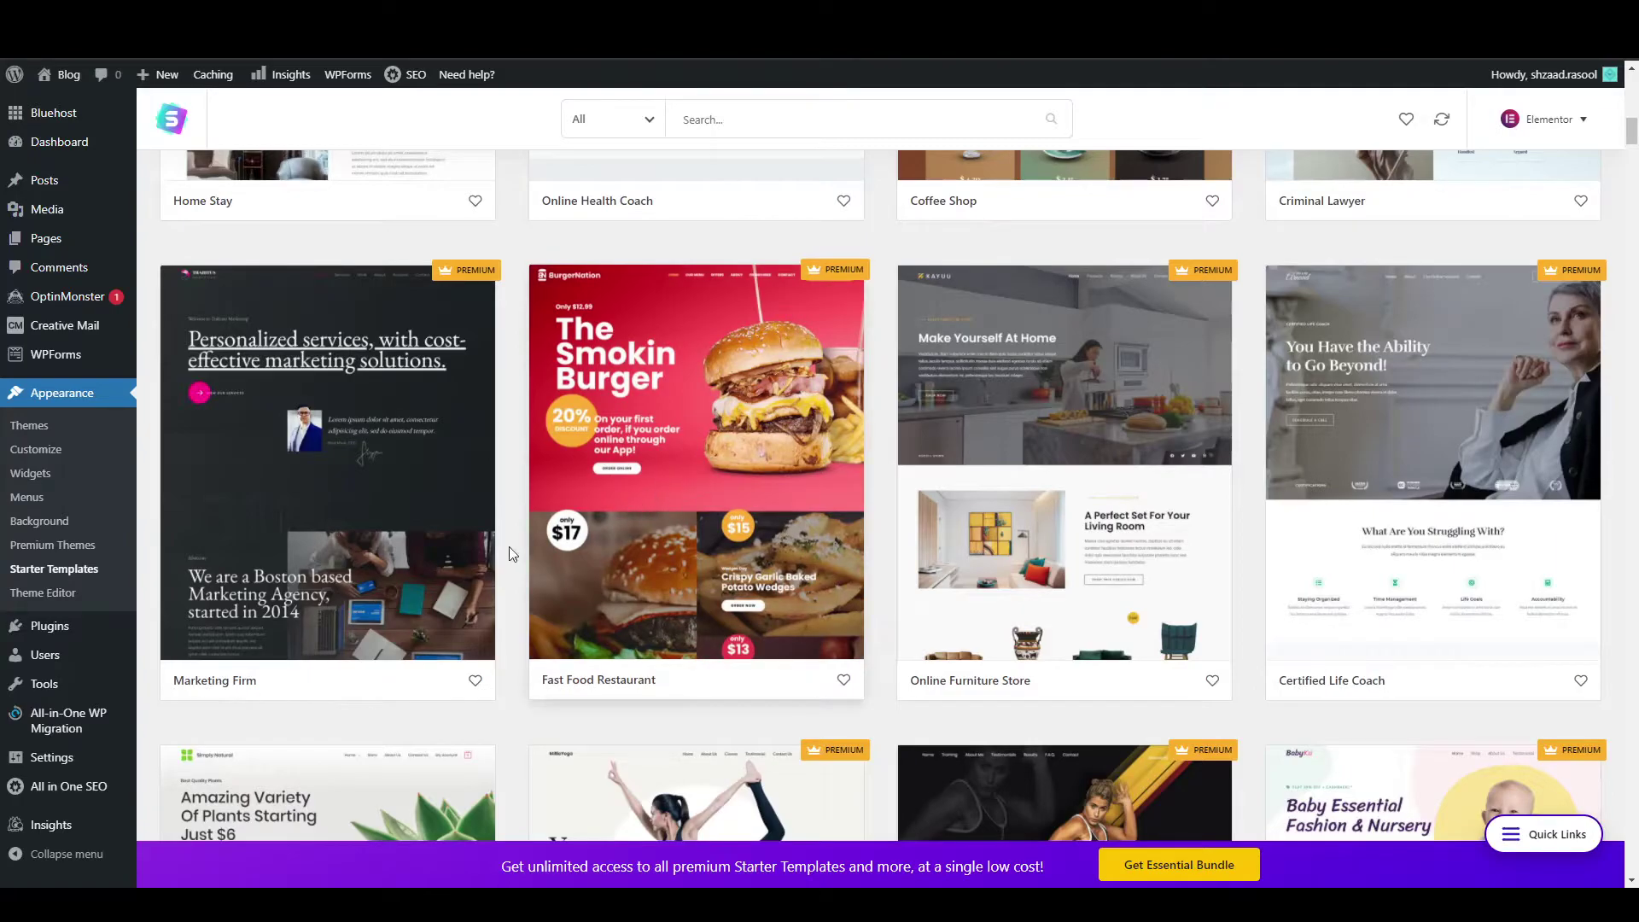
scroll(520, 551, "down", 6)
scroll(660, 529, "up", 8)
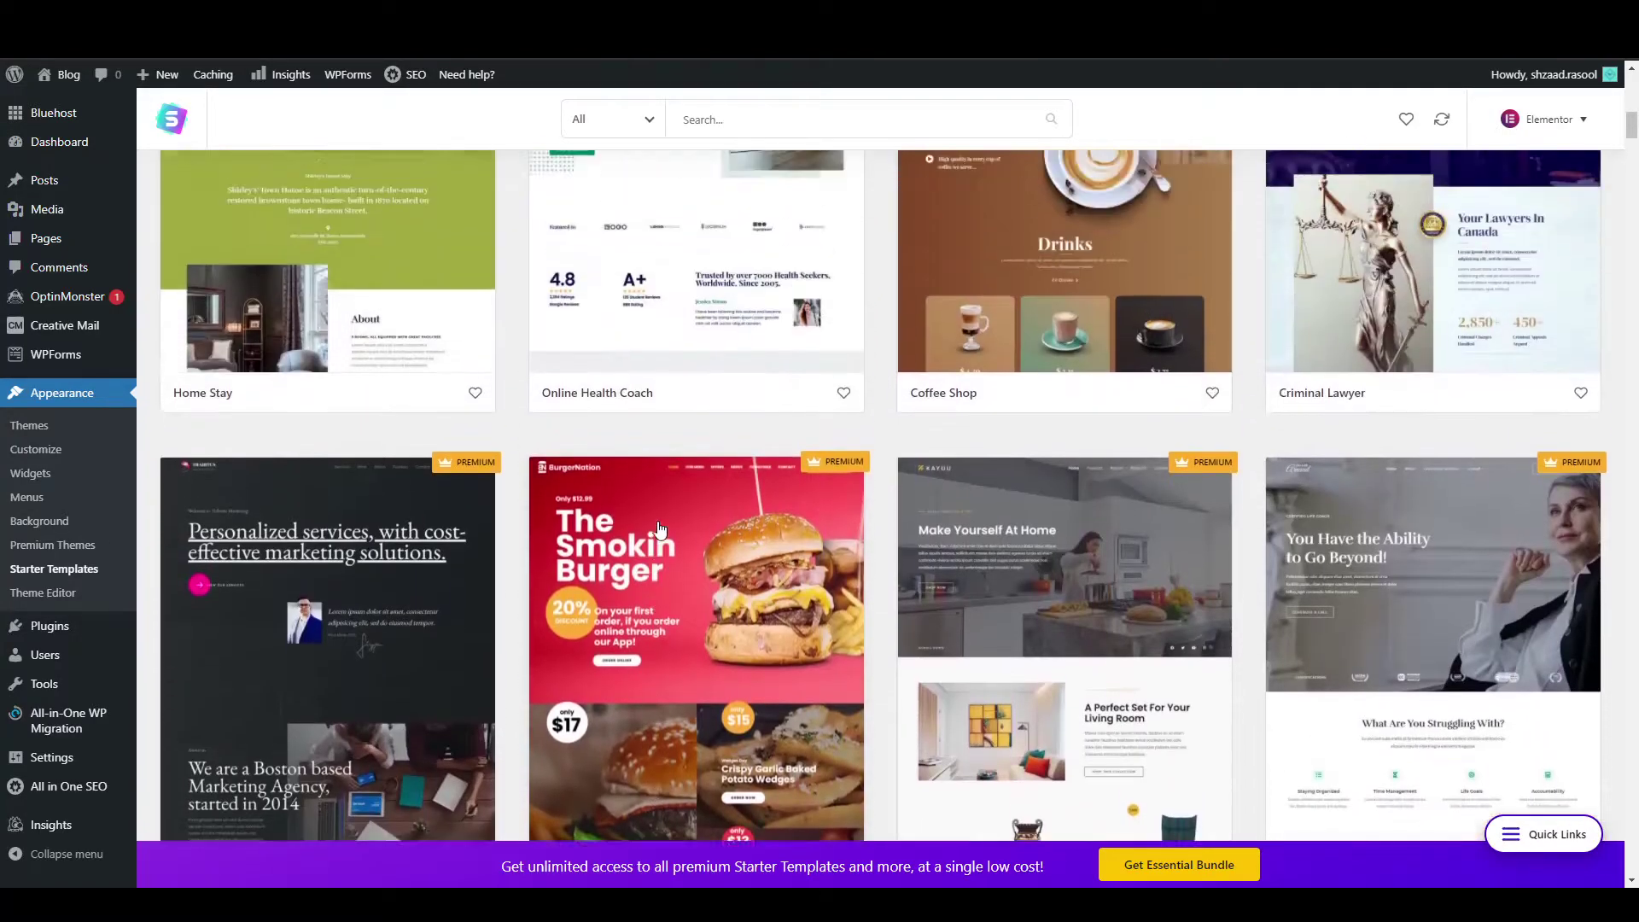
scroll(660, 529, "down", 20)
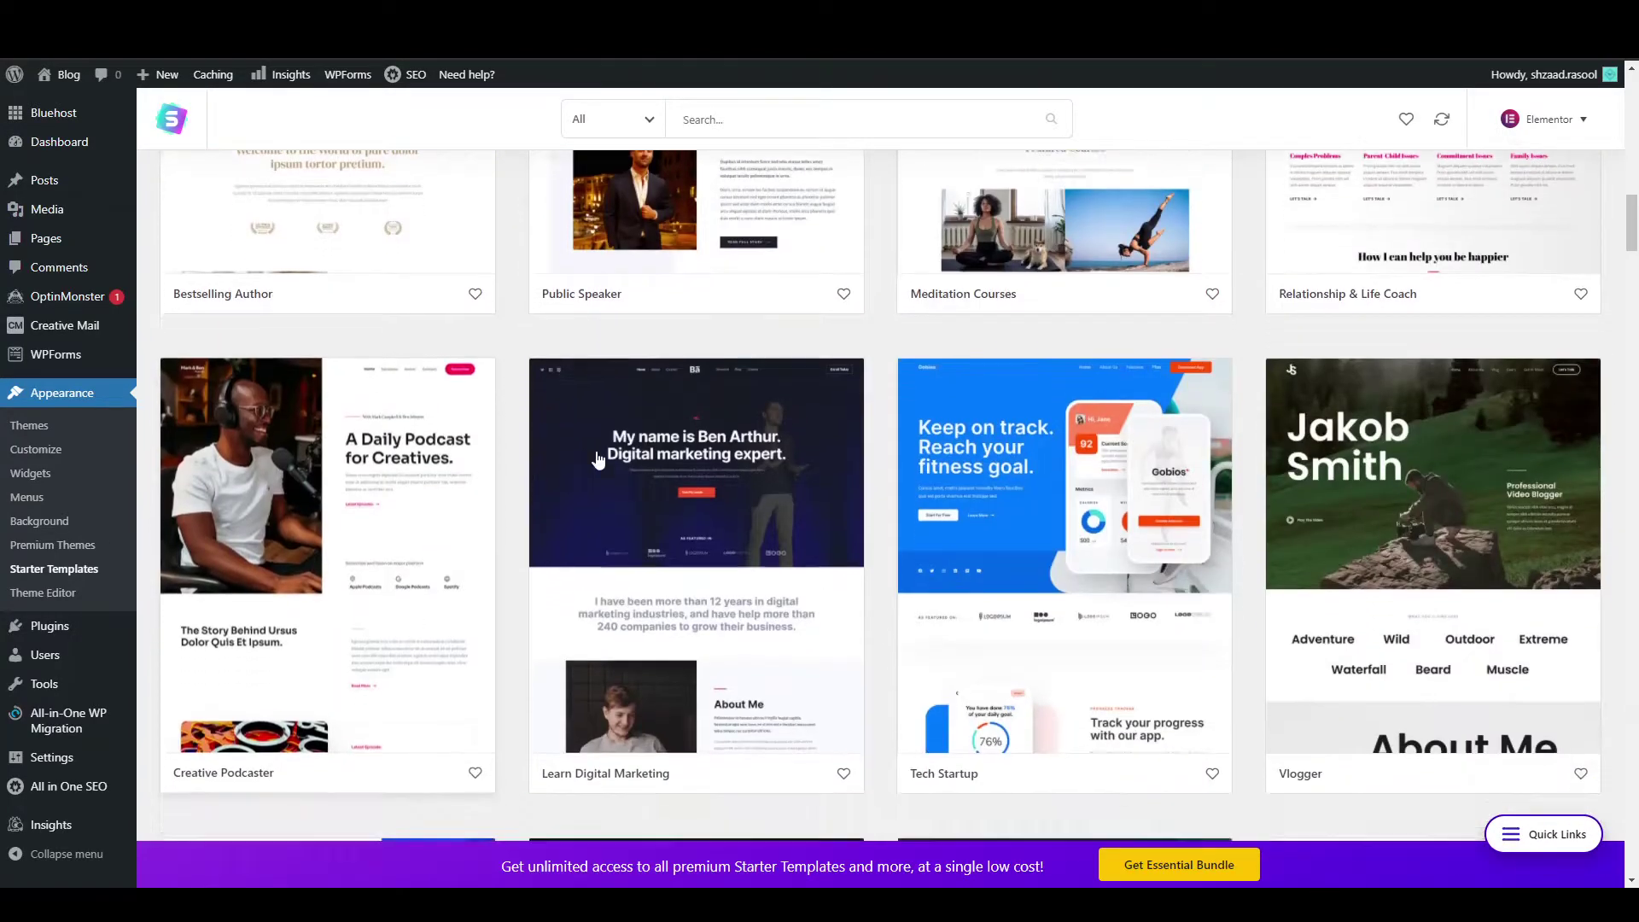
left_click(1080, 437)
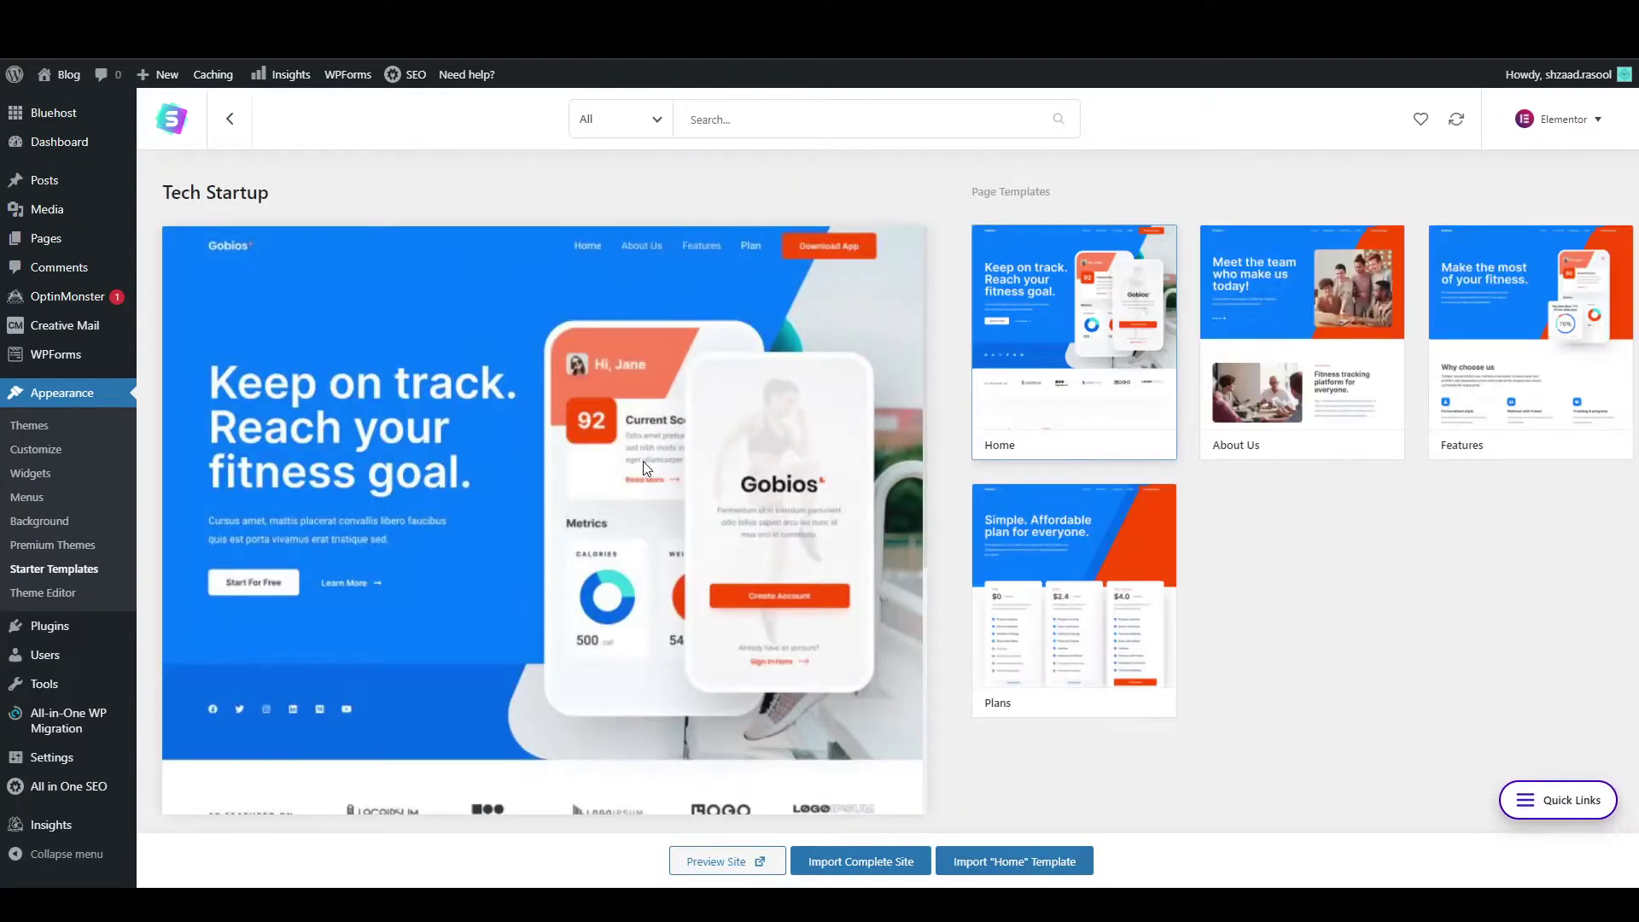
scroll(531, 489, "down", 5)
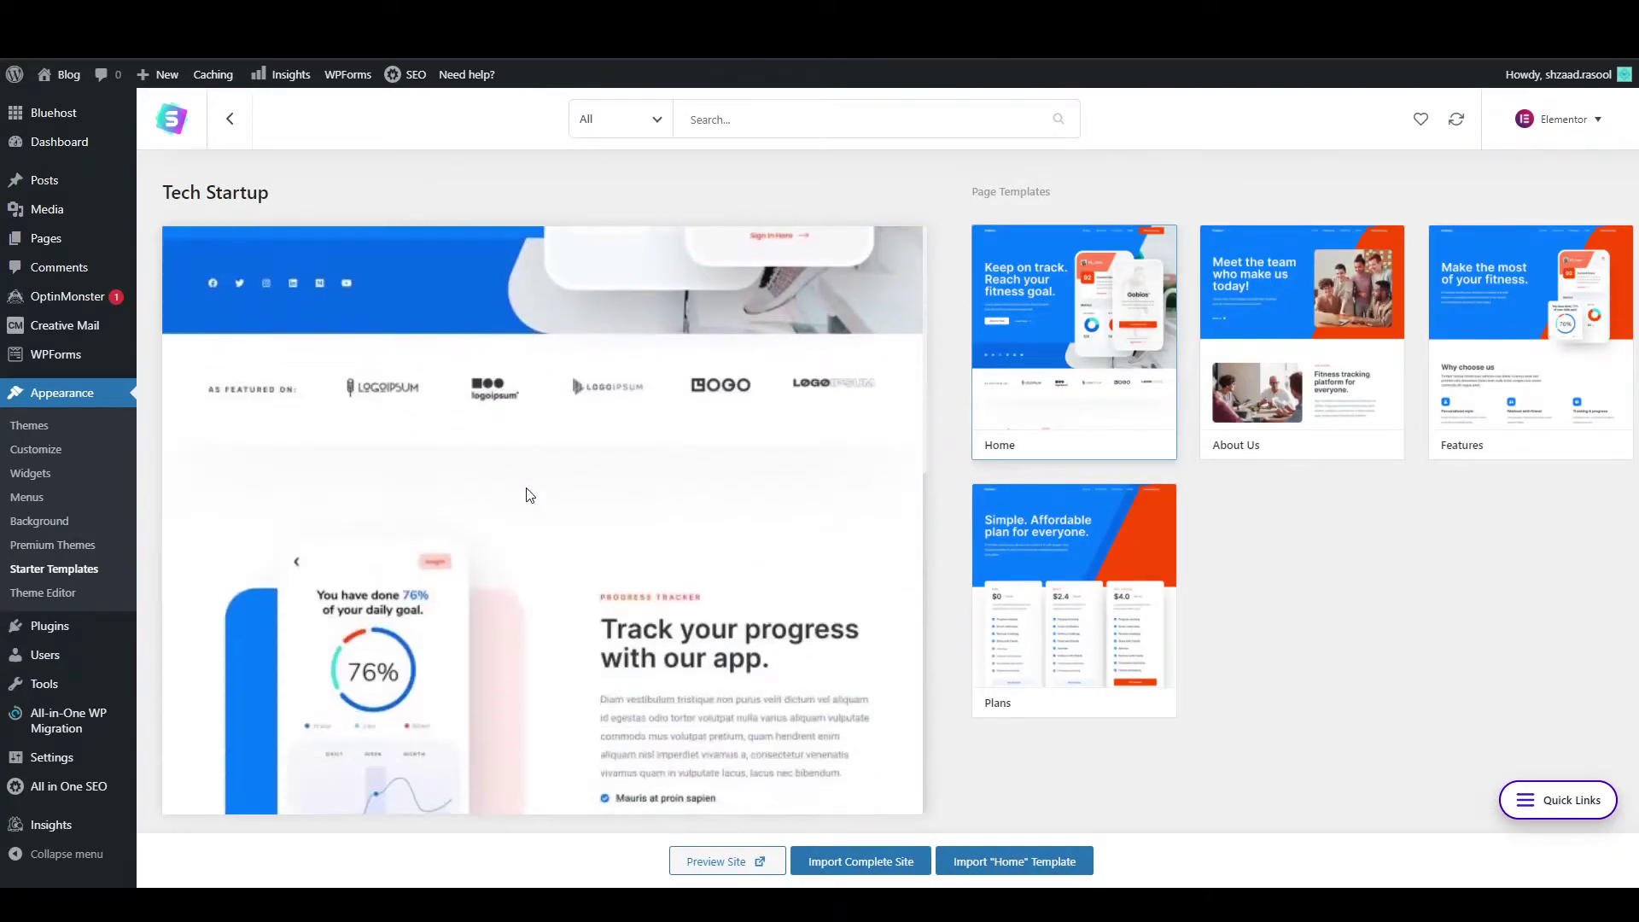
scroll(526, 489, "down", 2)
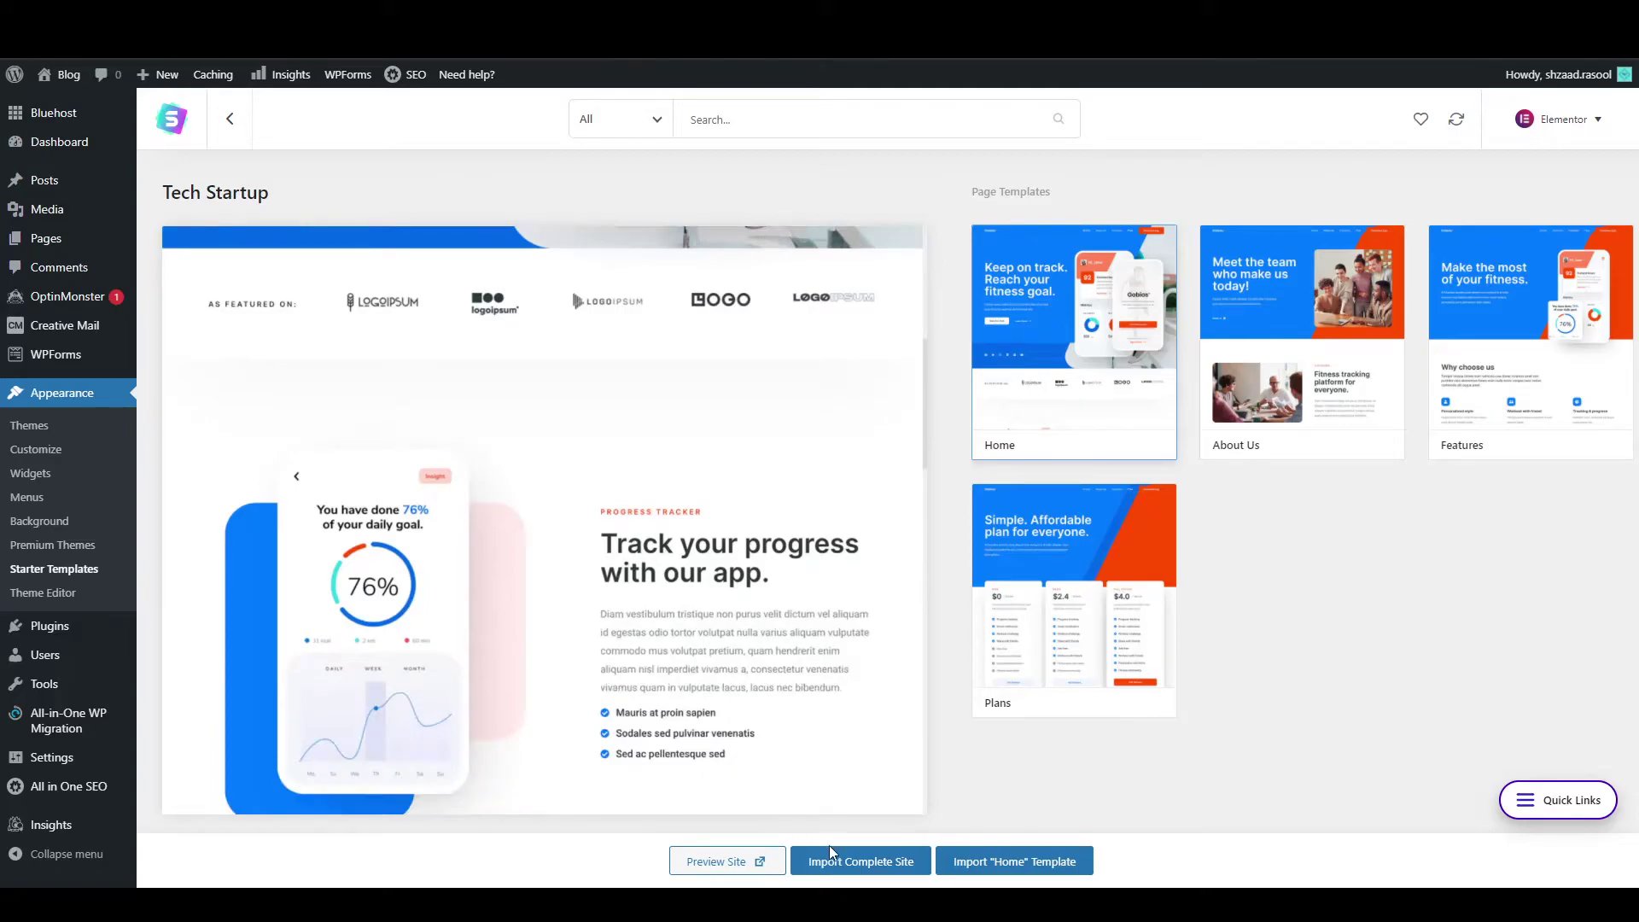
Import the complete Tech Startup site as a Beginner for Myself/My company, skip personal details, and view it.
left_click(852, 863)
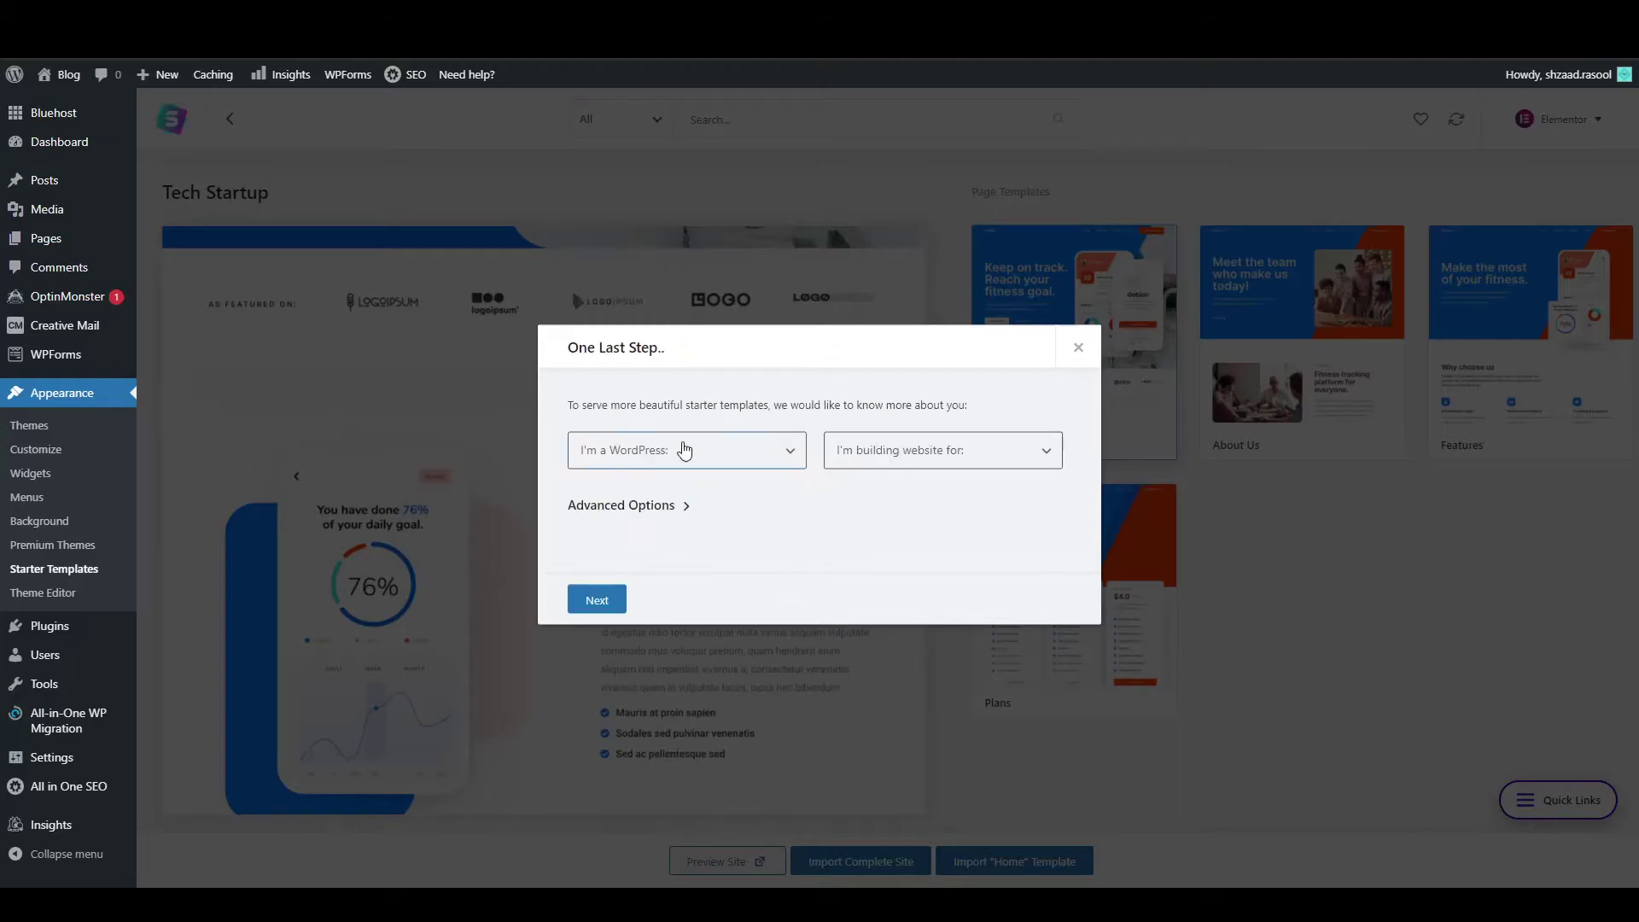
left_click(639, 458)
left_click(642, 504)
left_click(915, 458)
left_click(918, 502)
left_click(598, 602)
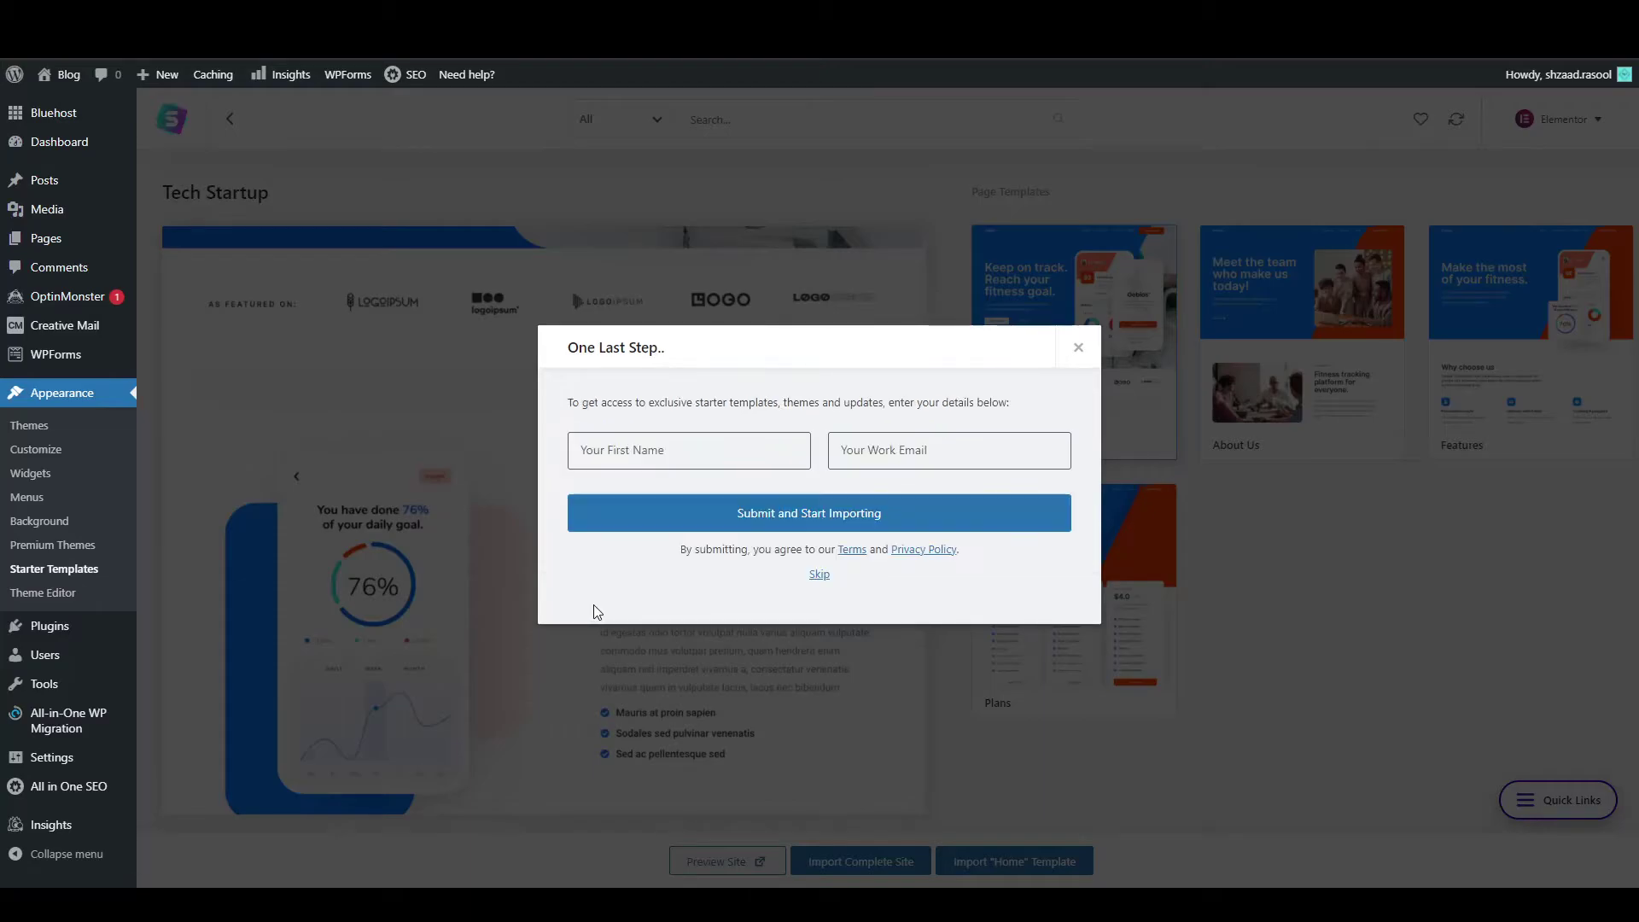
left_click(818, 576)
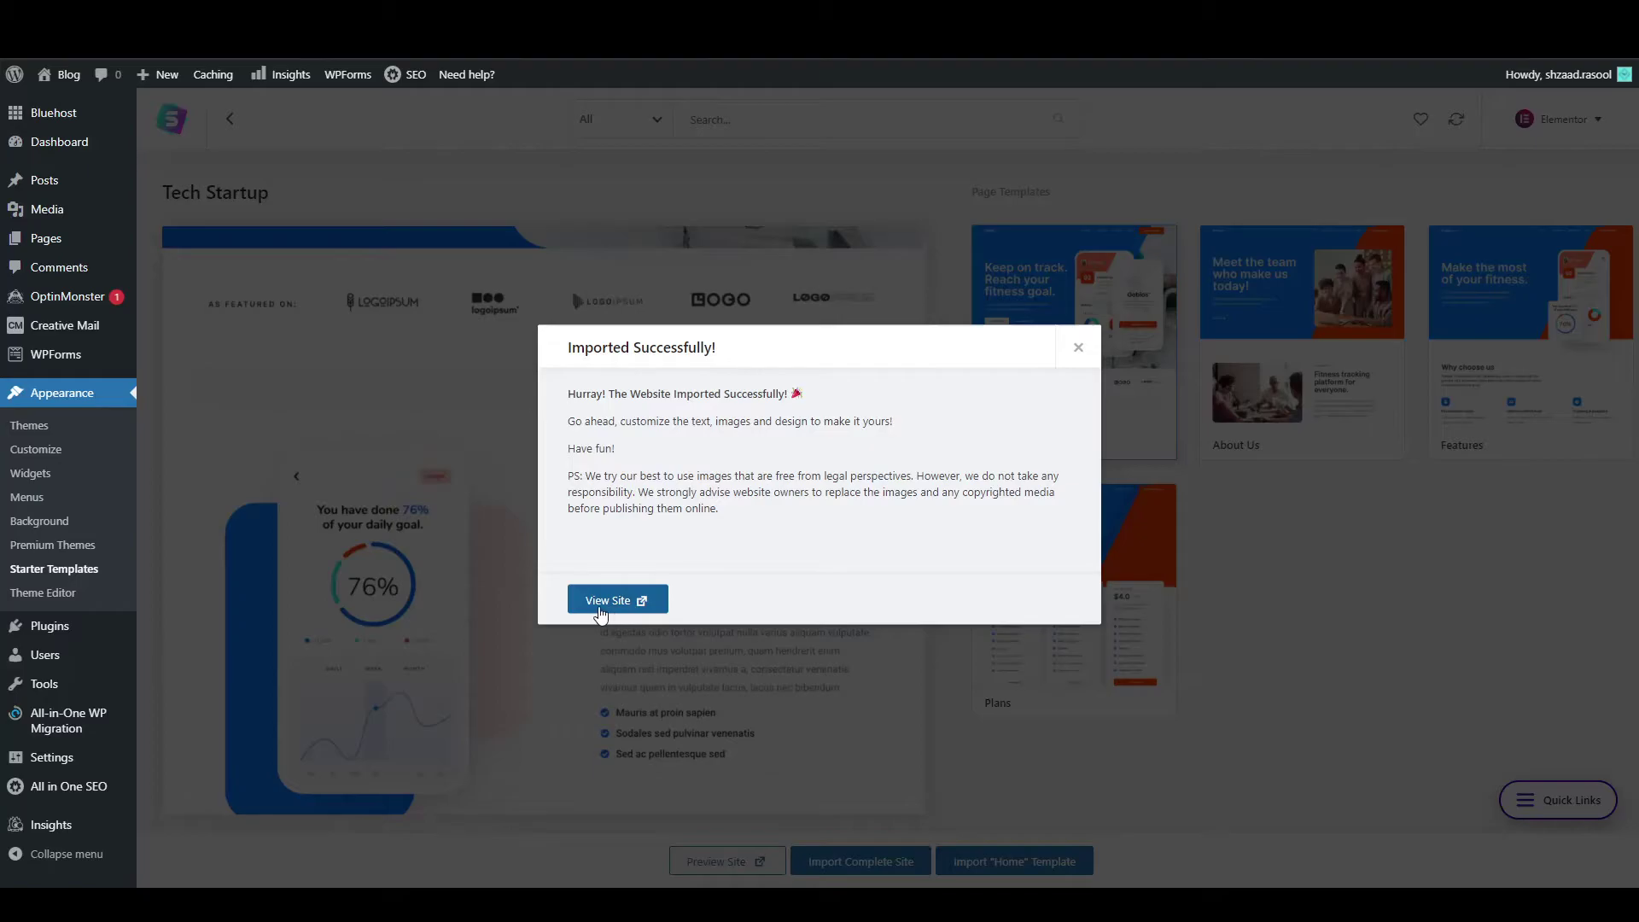
left_click(613, 600)
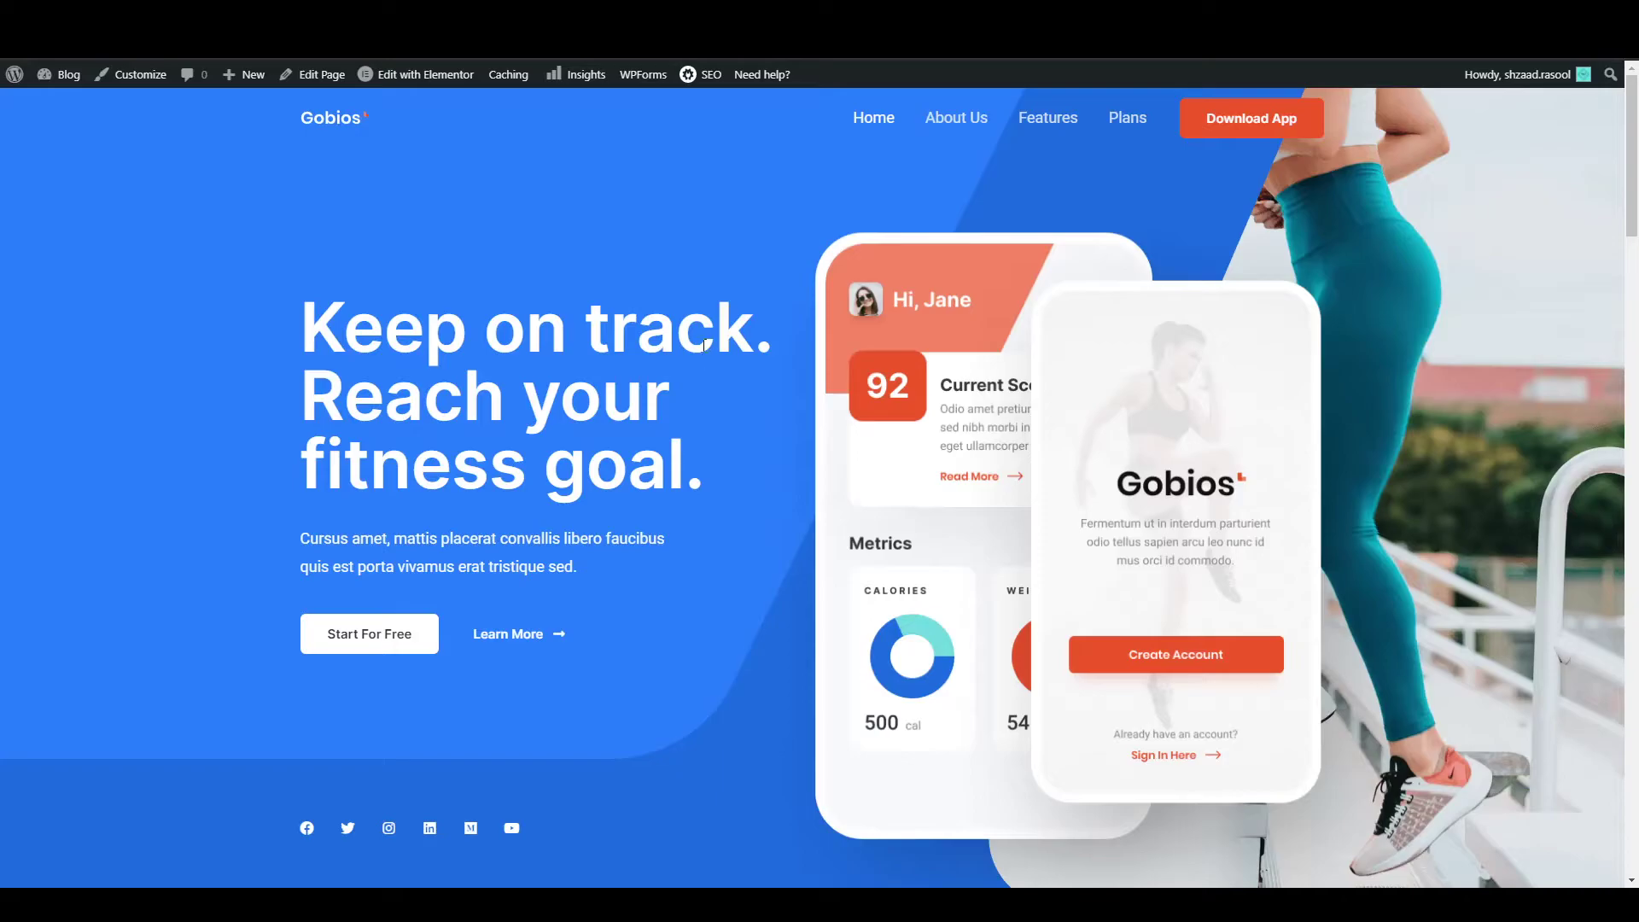
Scroll through the imported Gobios homepage down to the footer and back to the top.
scroll(1267, 329, "down", 6)
scroll(740, 362, "up", 6)
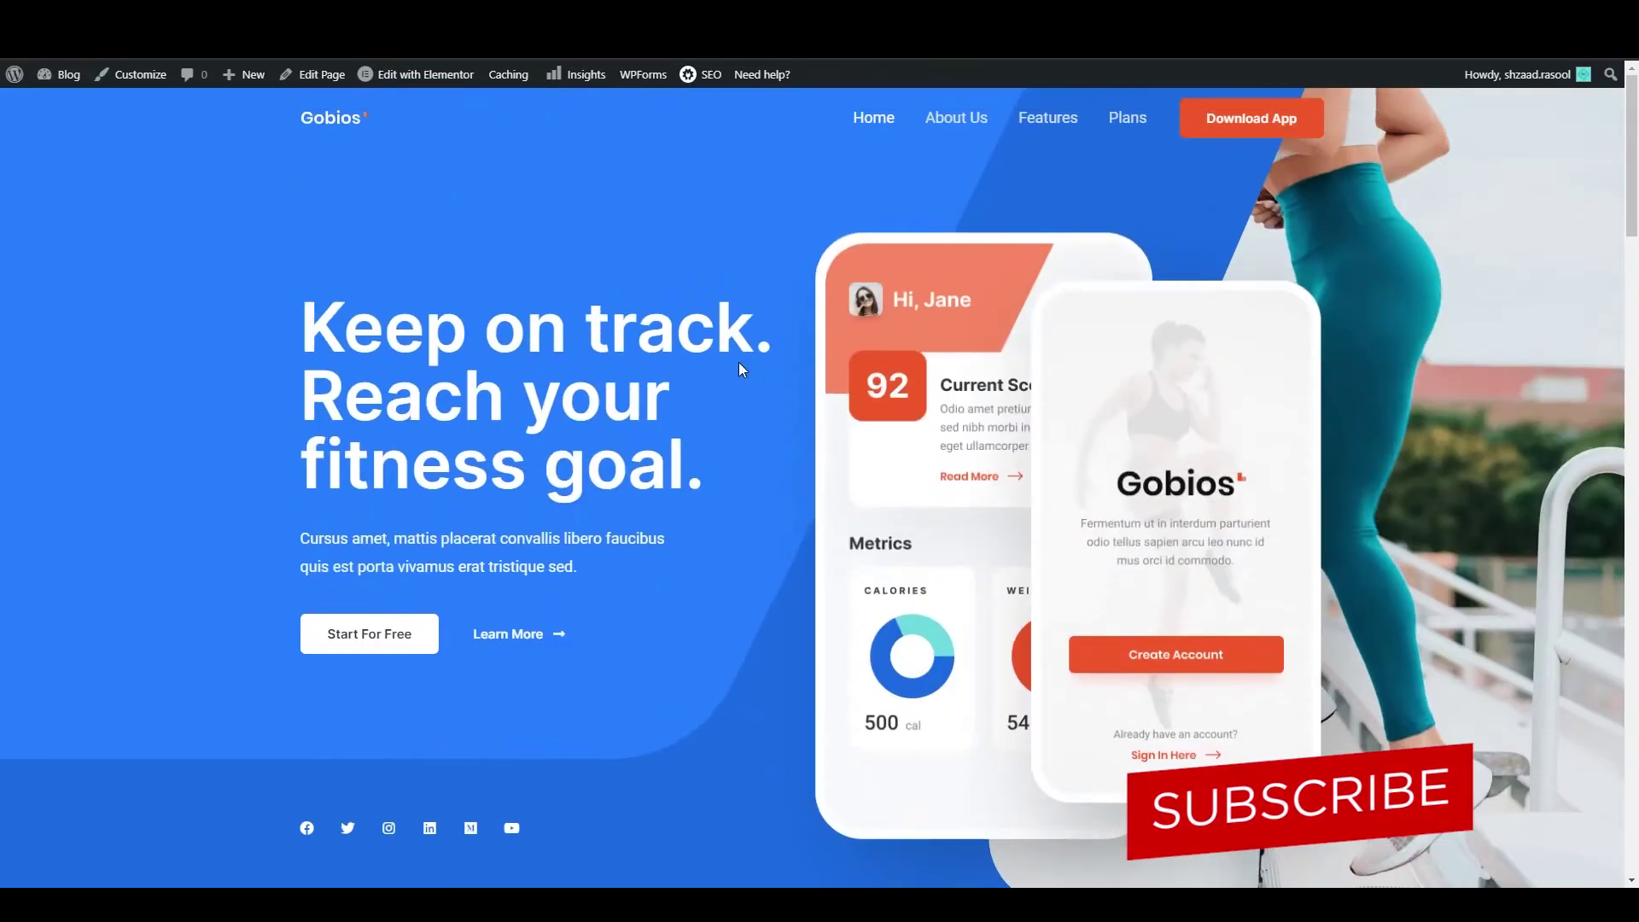
scroll(852, 532, "down", 13)
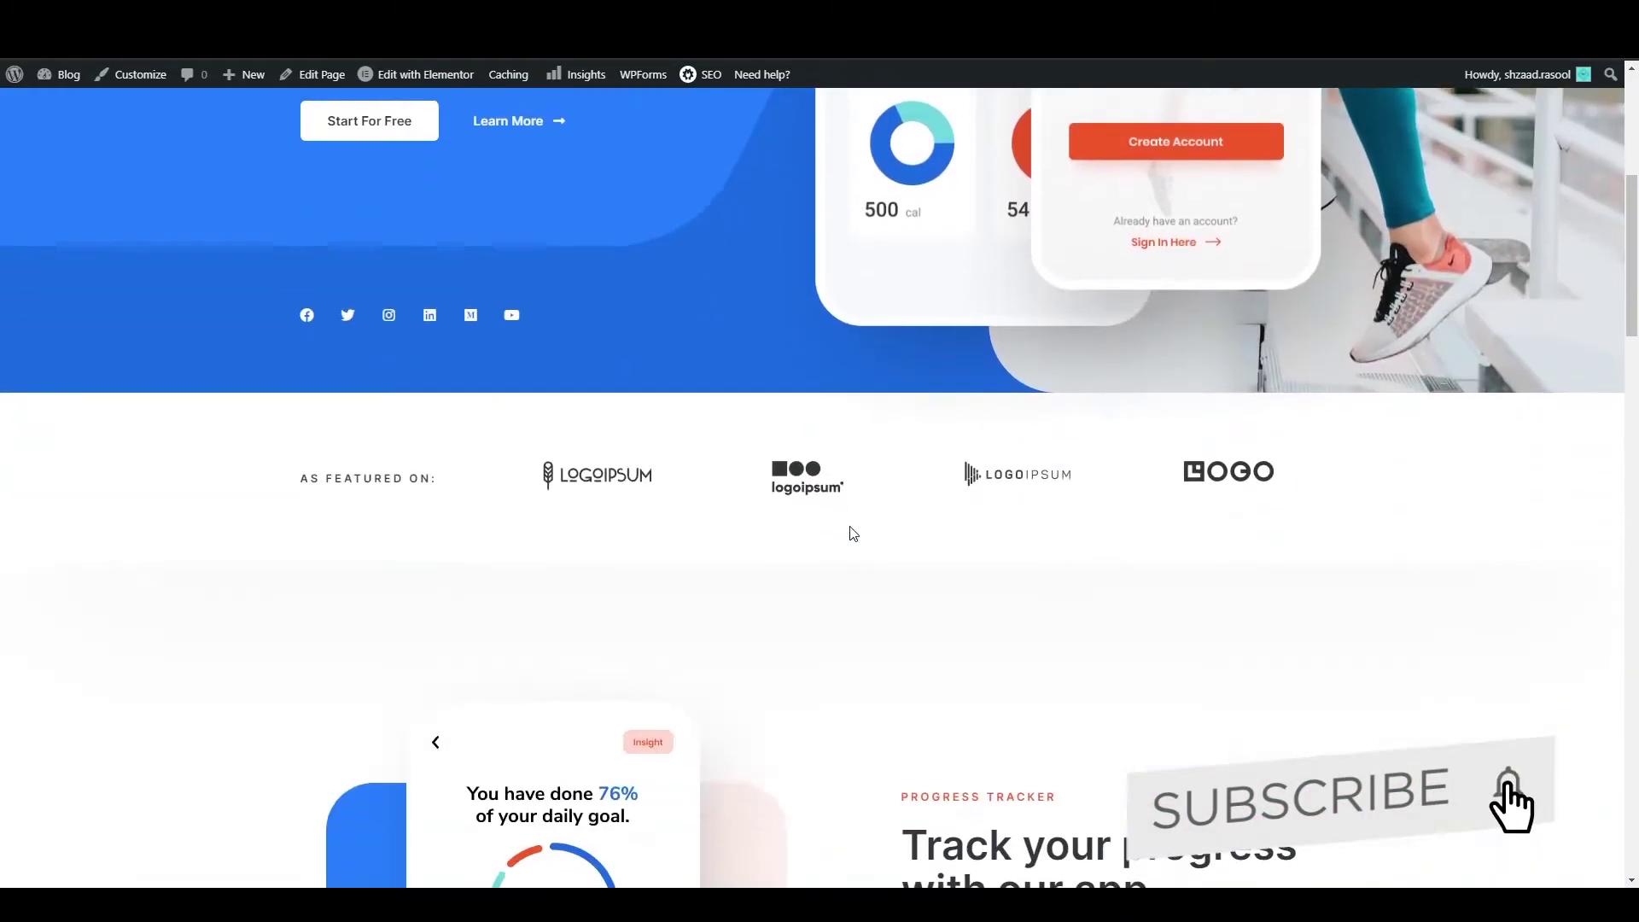
scroll(849, 527, "down", 20)
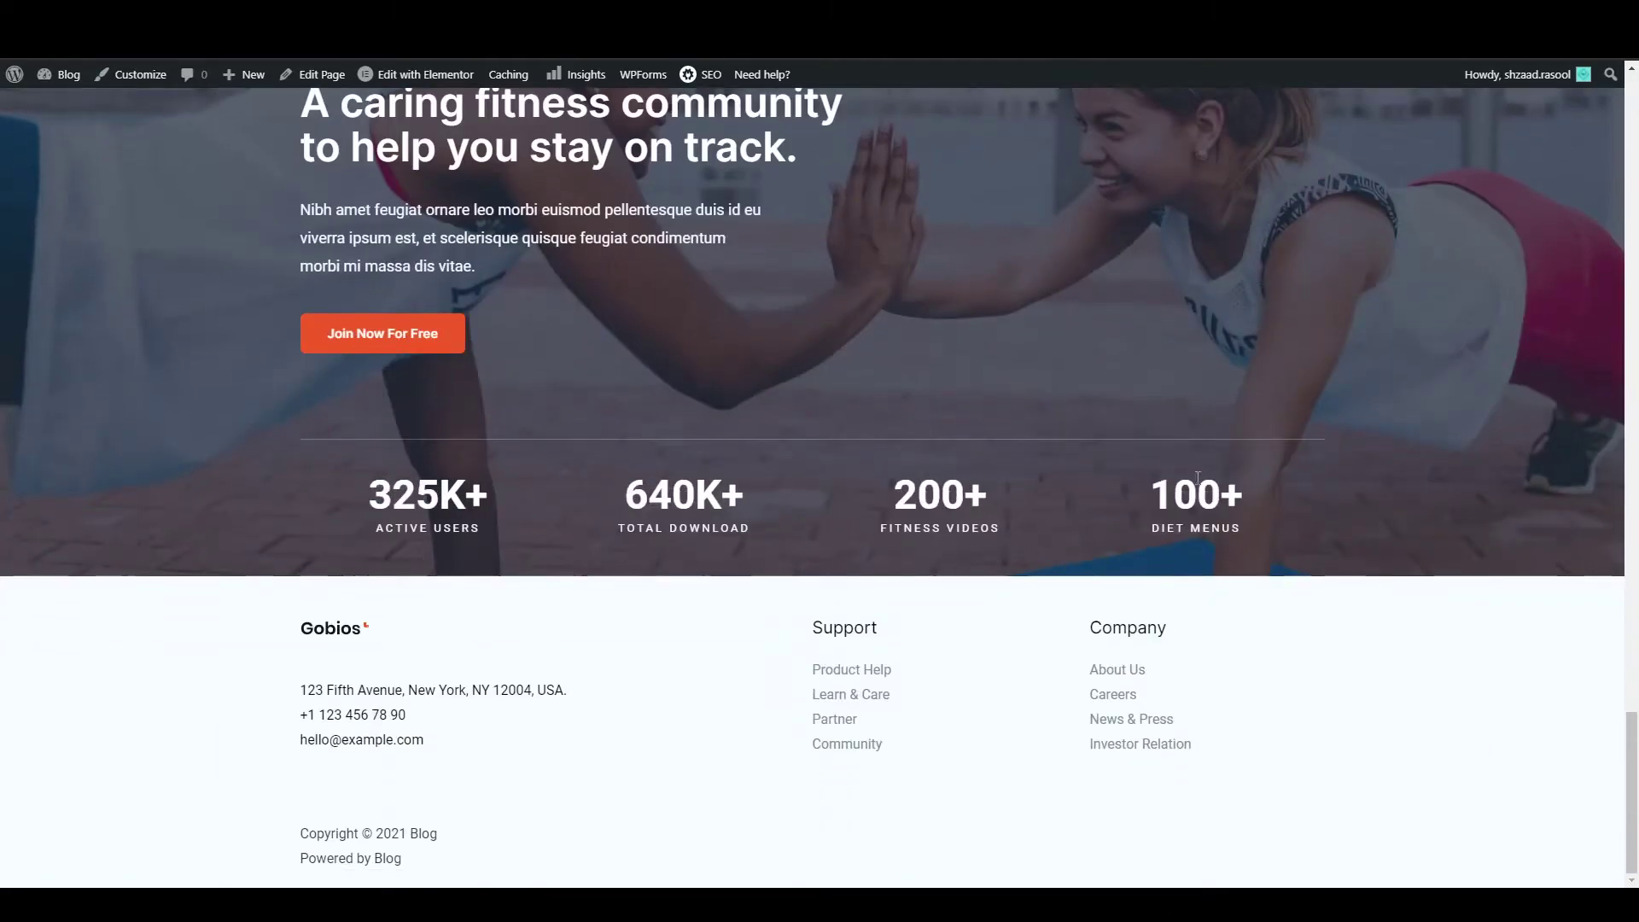
scroll(666, 560, "up", 20)
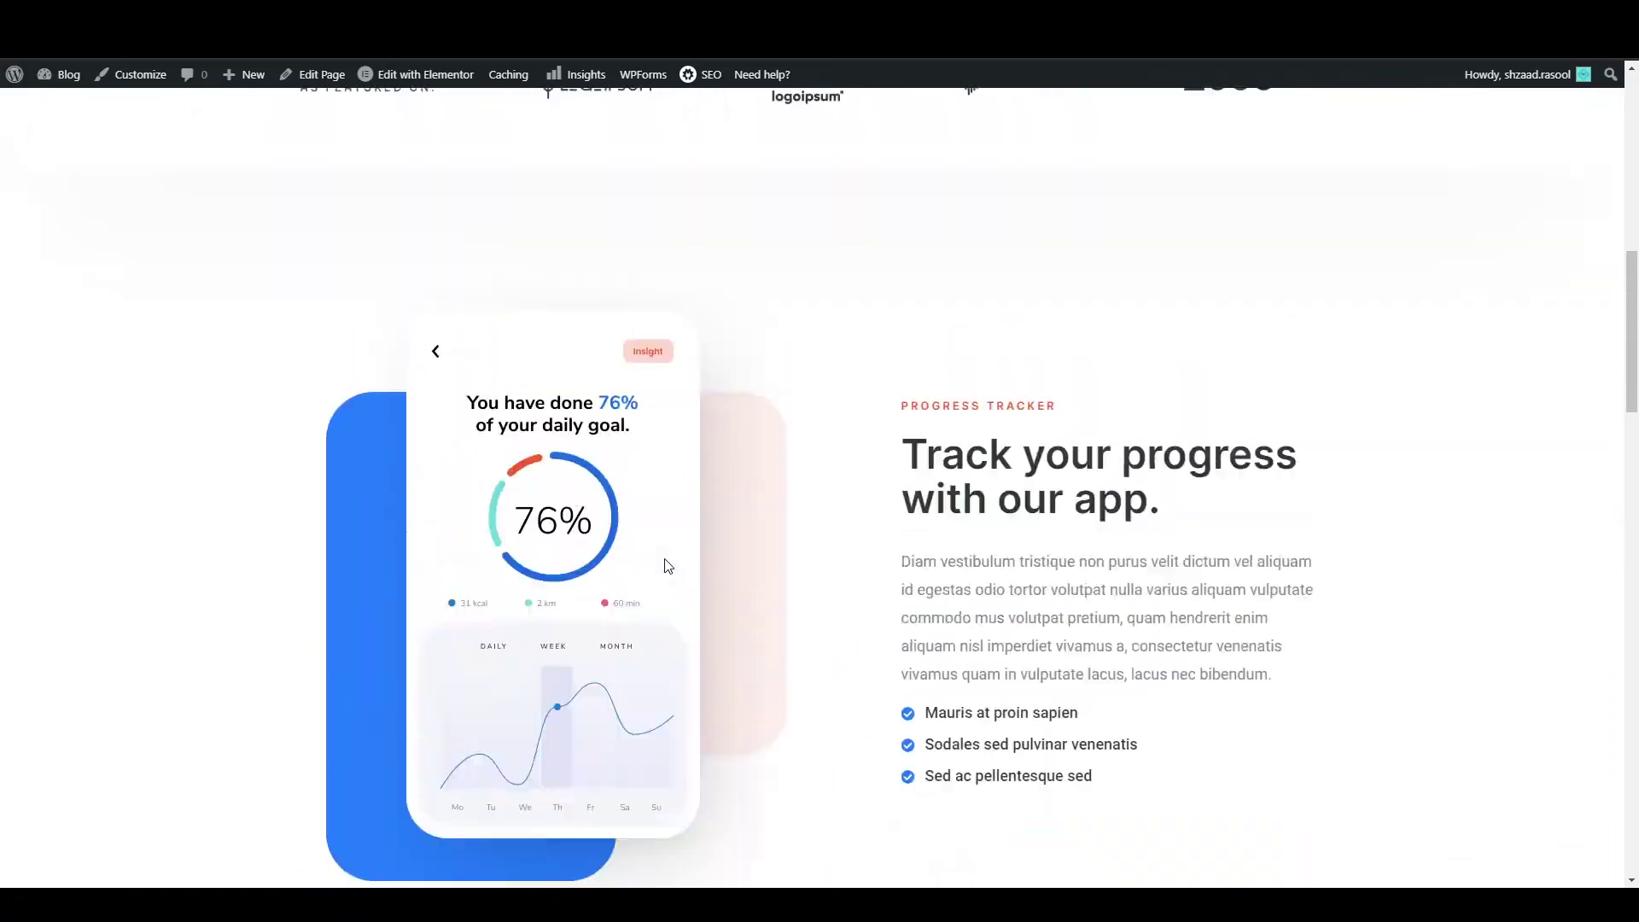
scroll(668, 567, "up", 2)
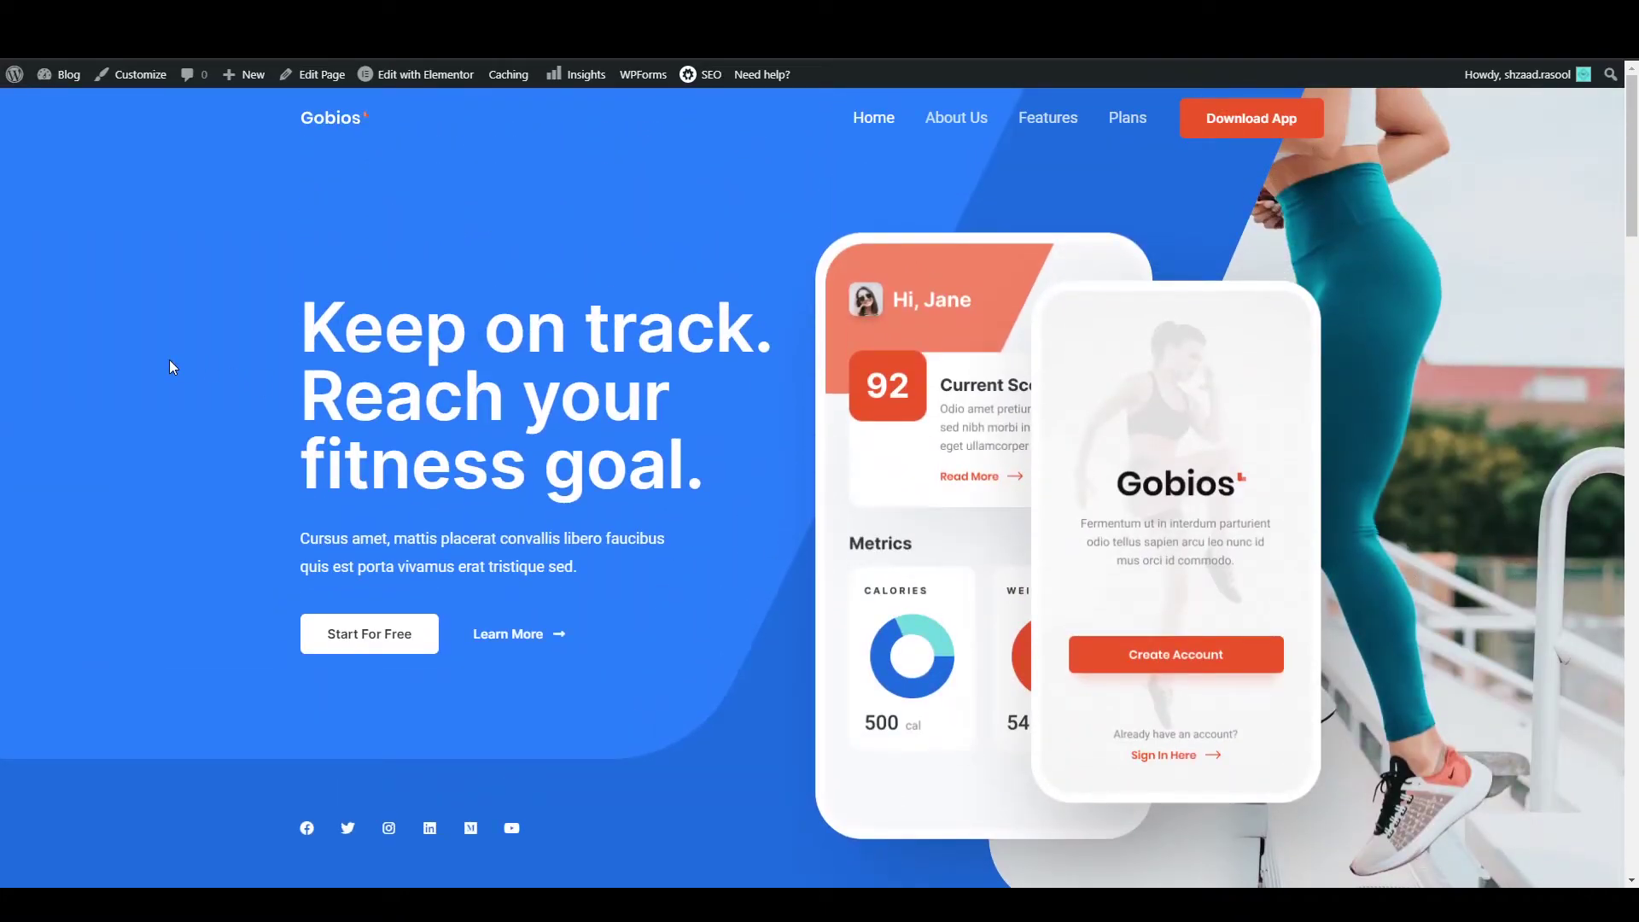
Open the home page in Elementor and select the 'Keep on track' hero heading's title text.
mouse_move(428, 86)
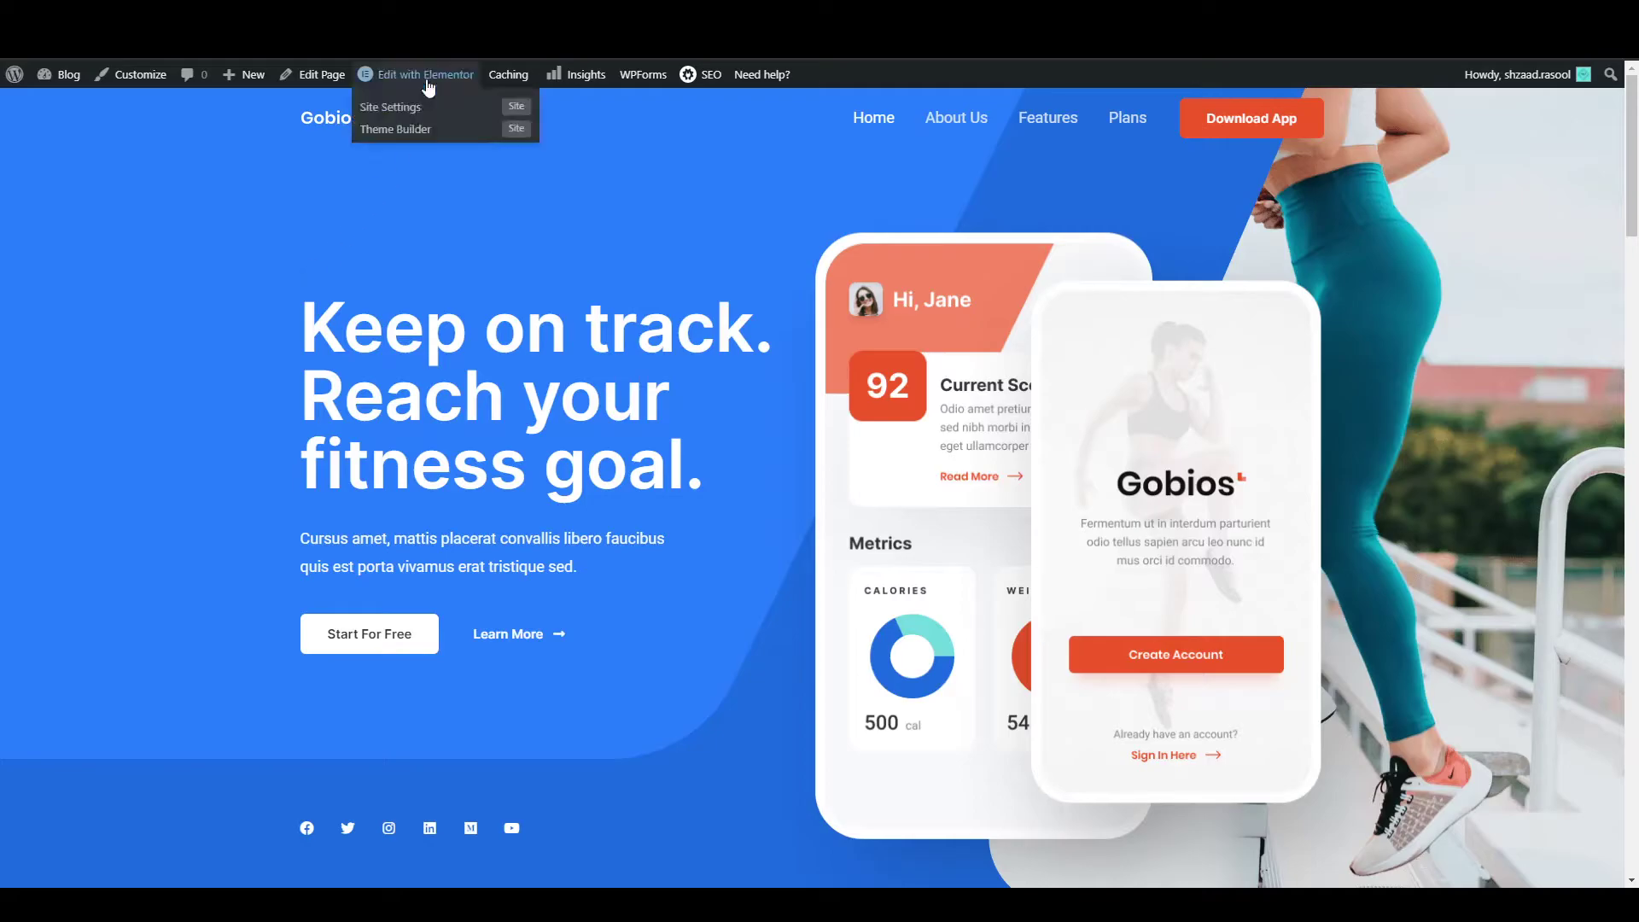
left_click(429, 78)
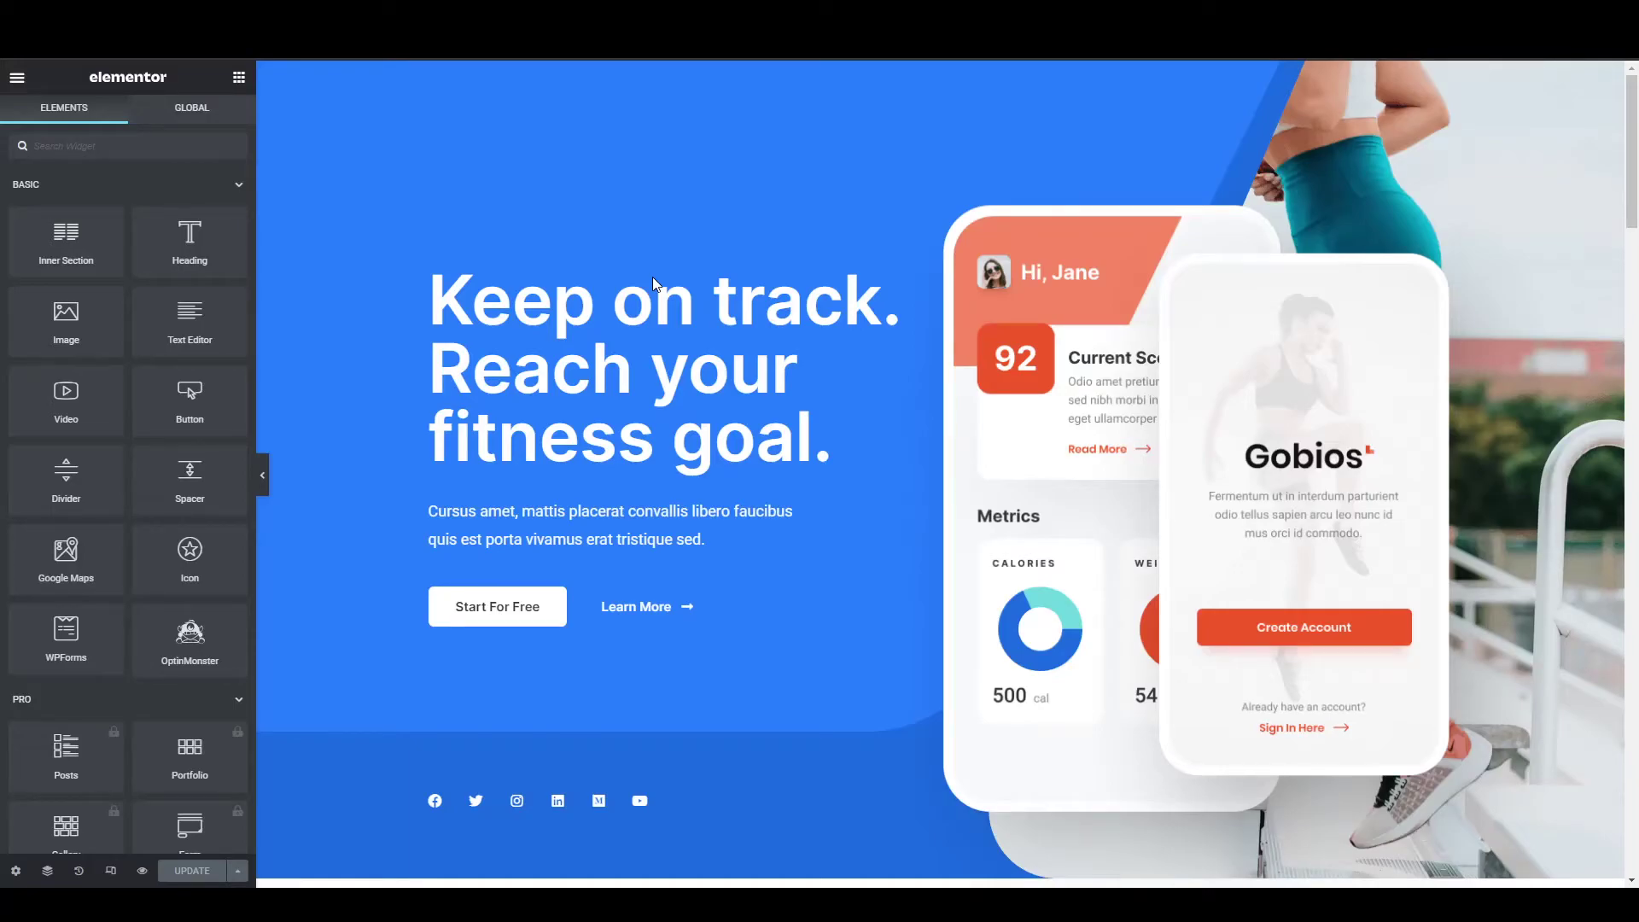
scroll(652, 277, "down", 10)
scroll(652, 285, "up", 10)
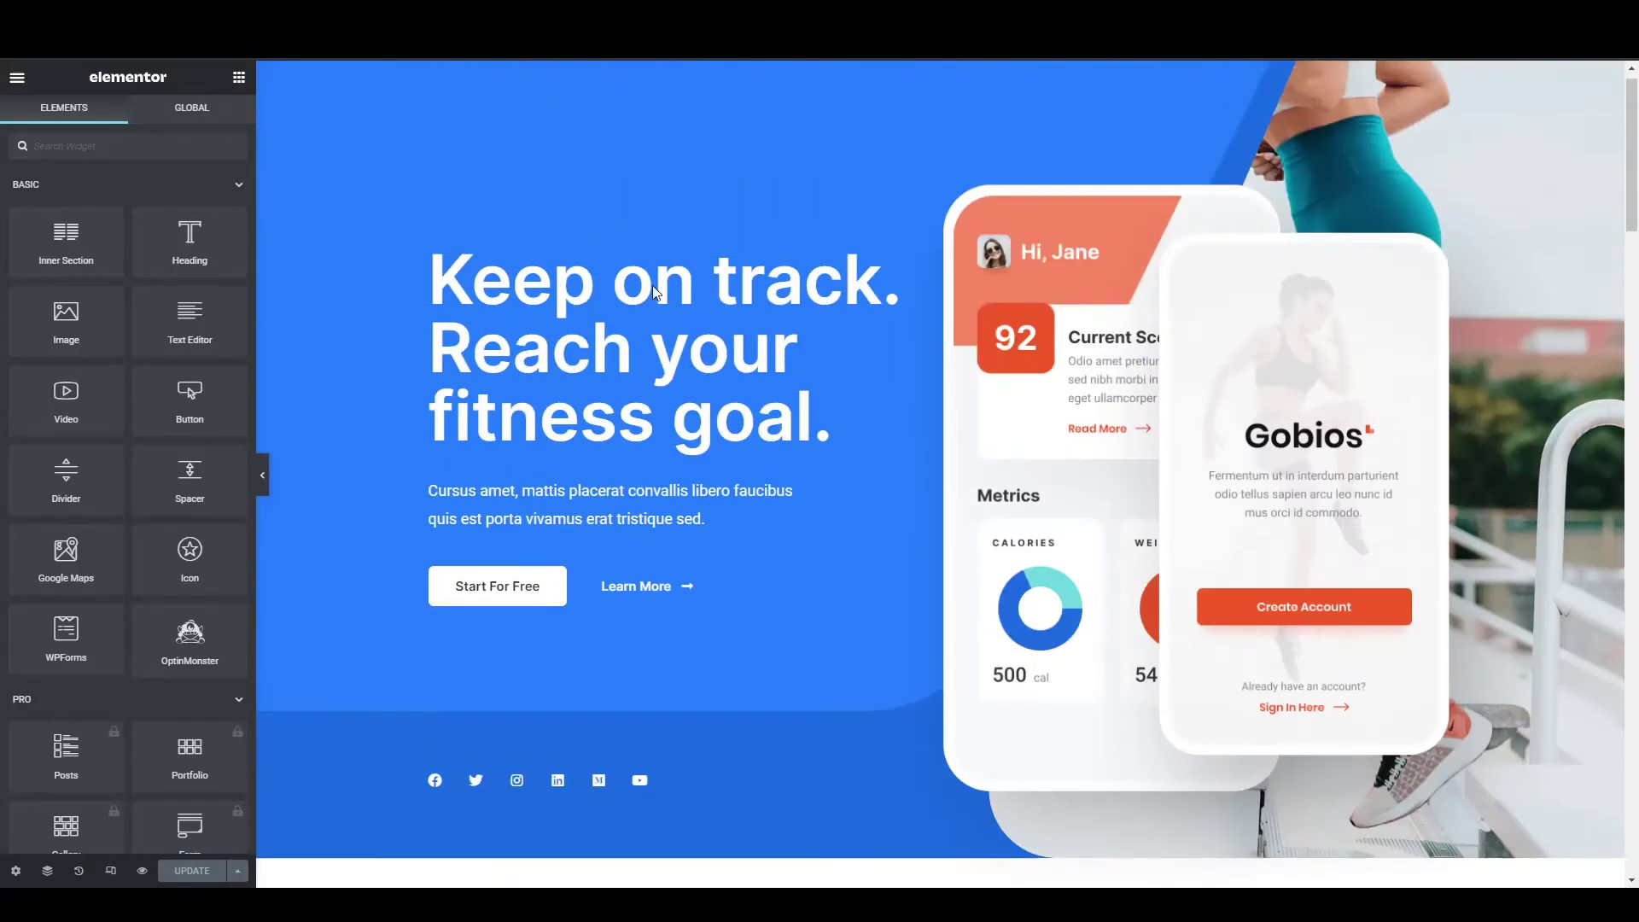
left_click(685, 421)
left_click(849, 447)
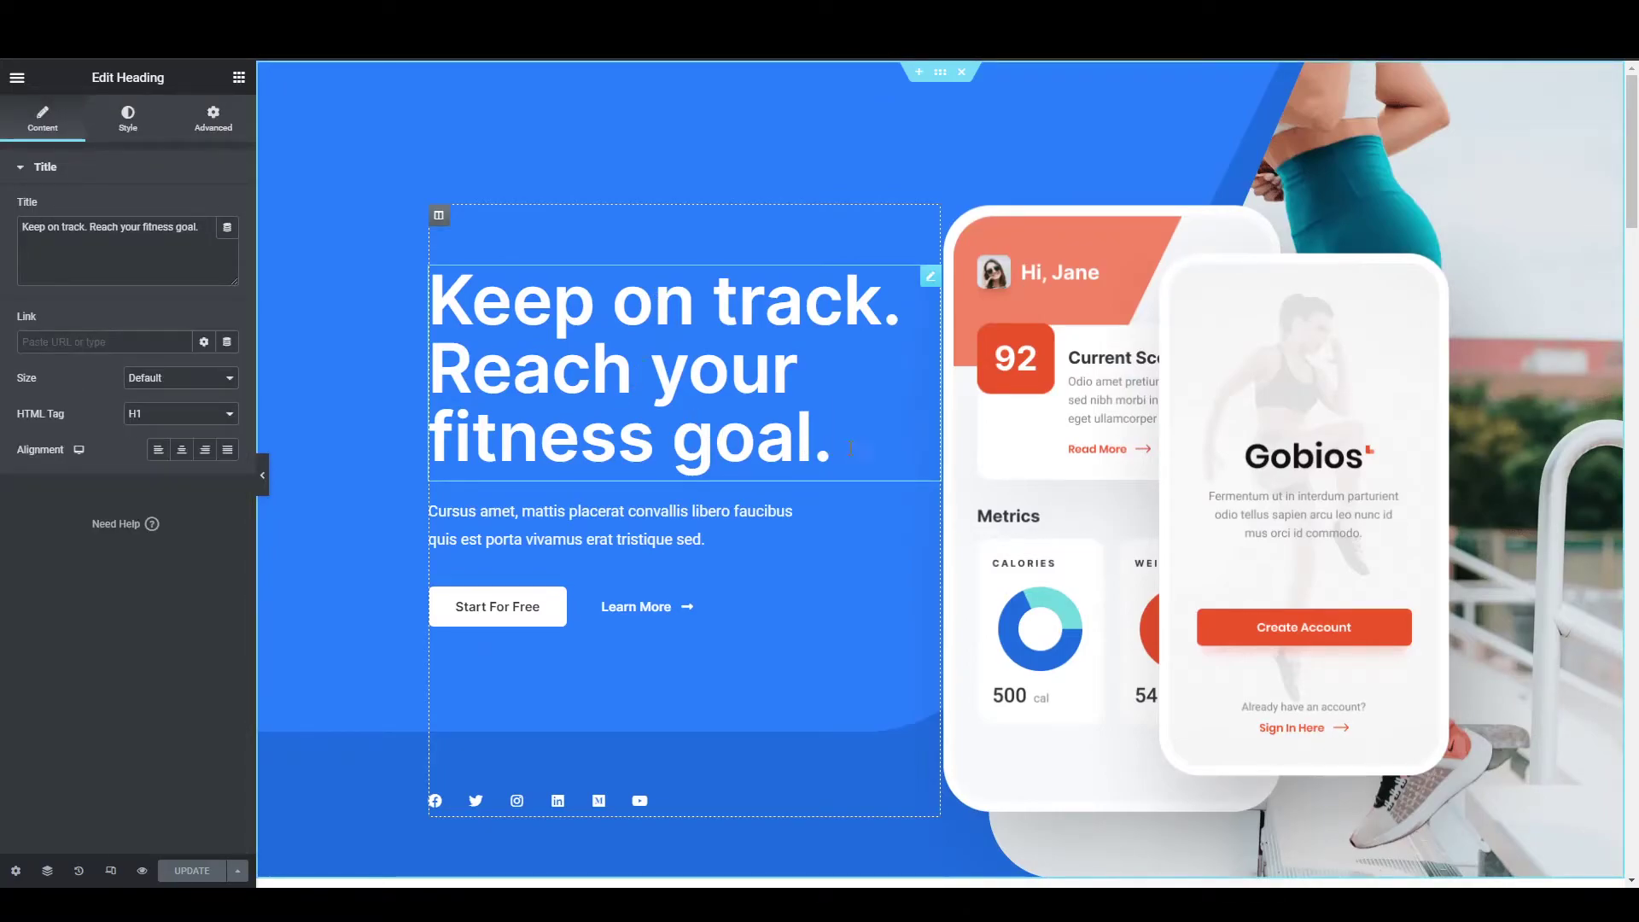
left_click(116, 237)
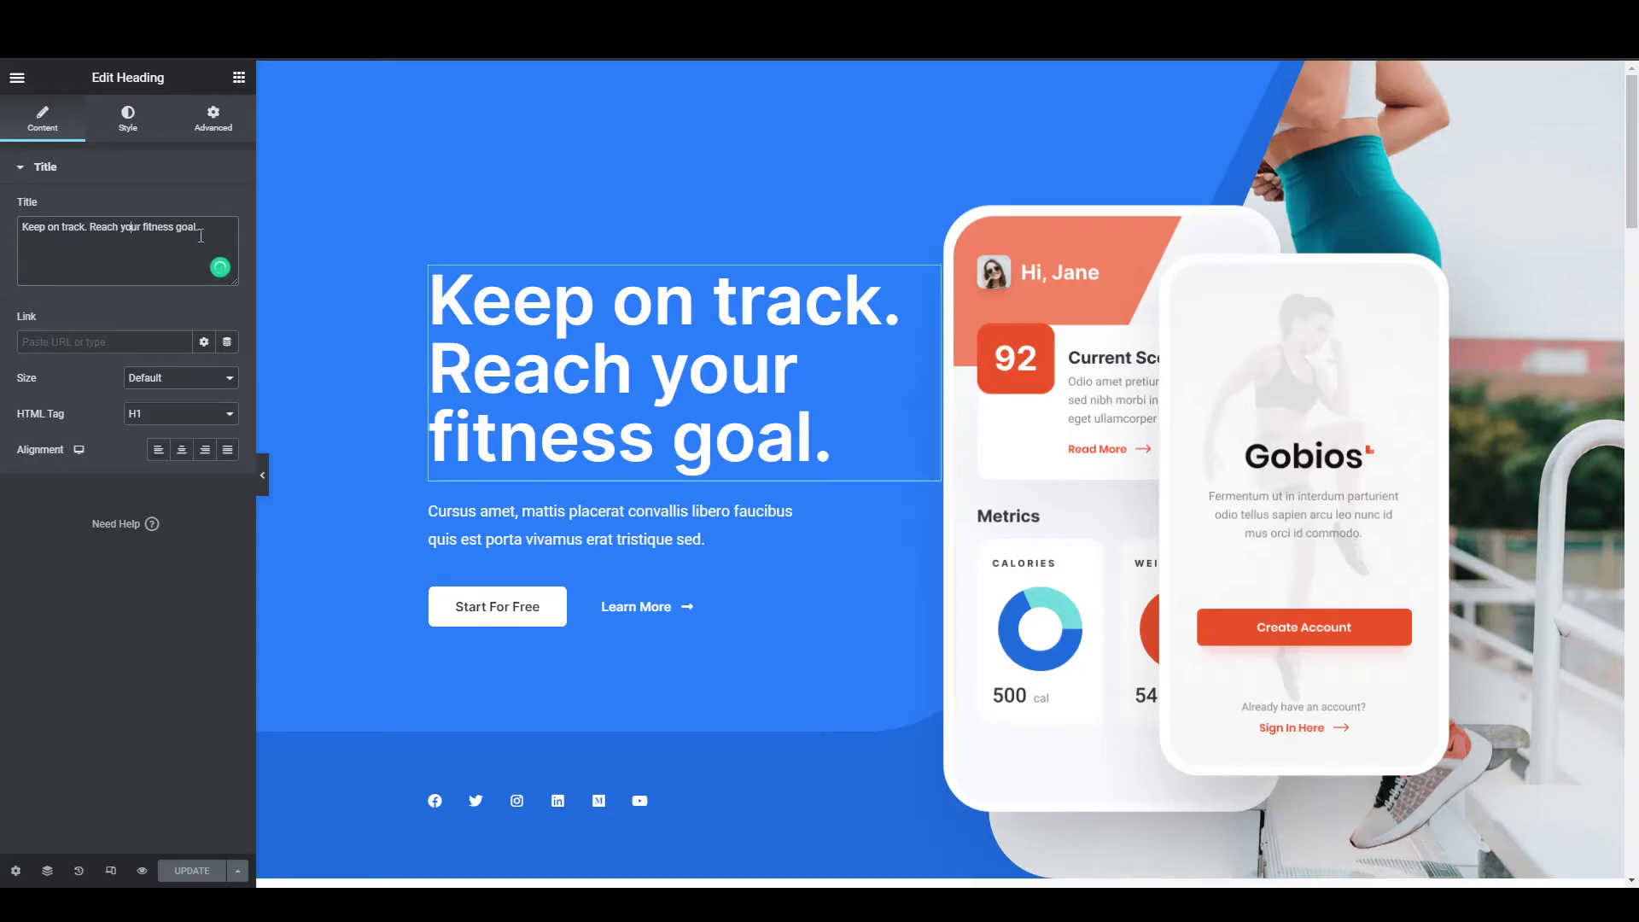
left_click_drag(199, 228, 2, 237)
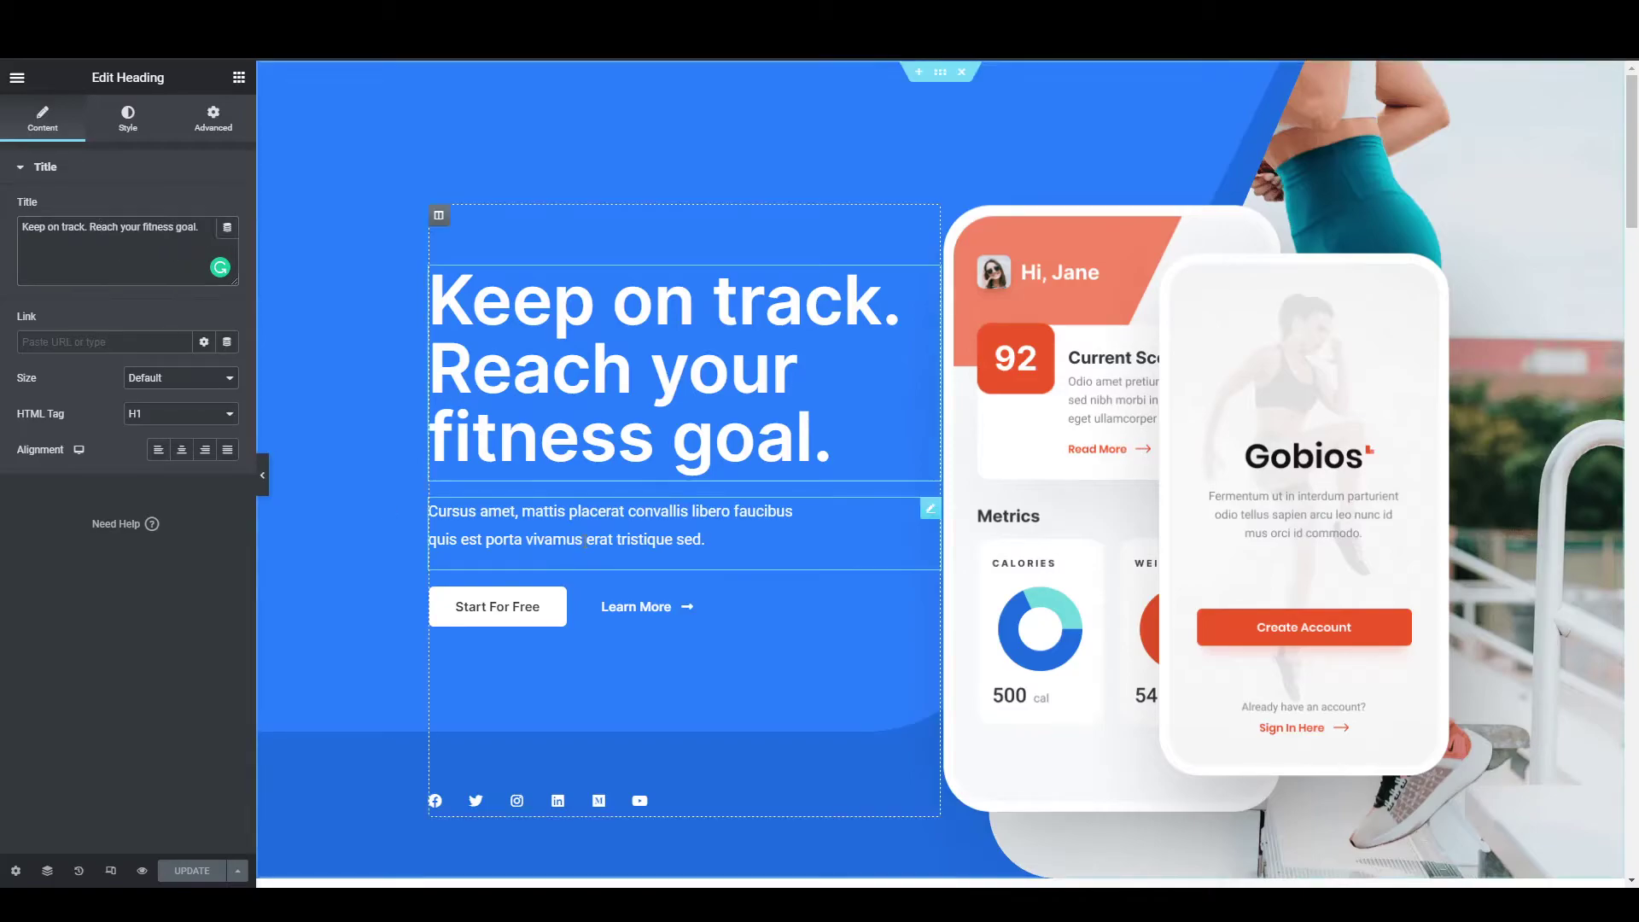
Replace the hero paragraph text with 'Make your own website.'.
left_click(642, 538)
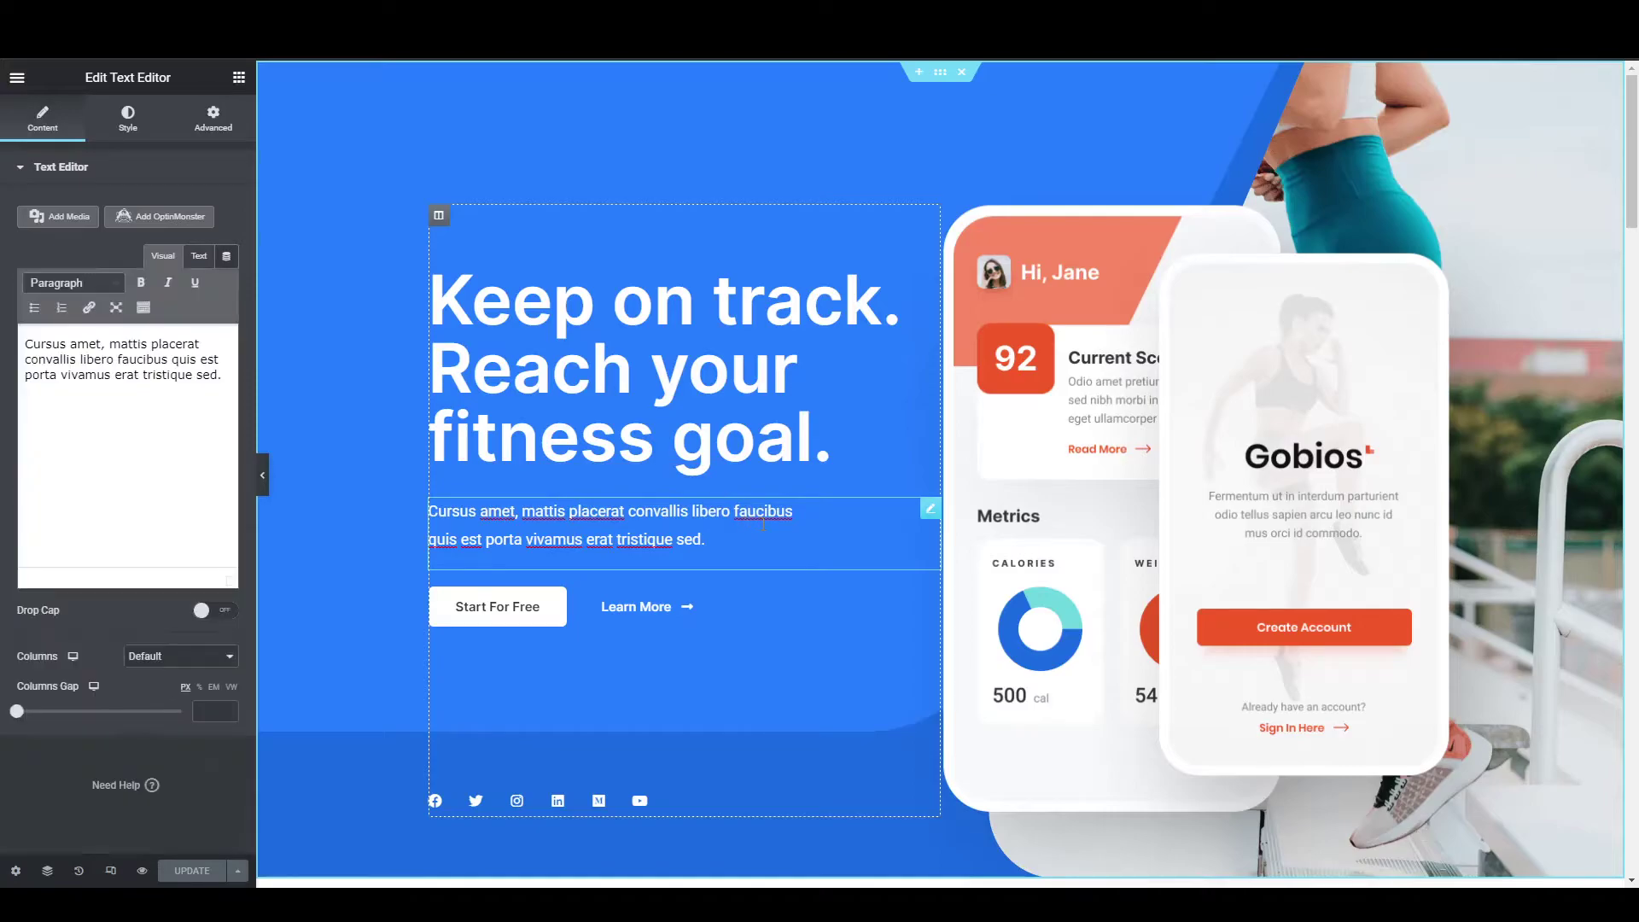
left_click(146, 453)
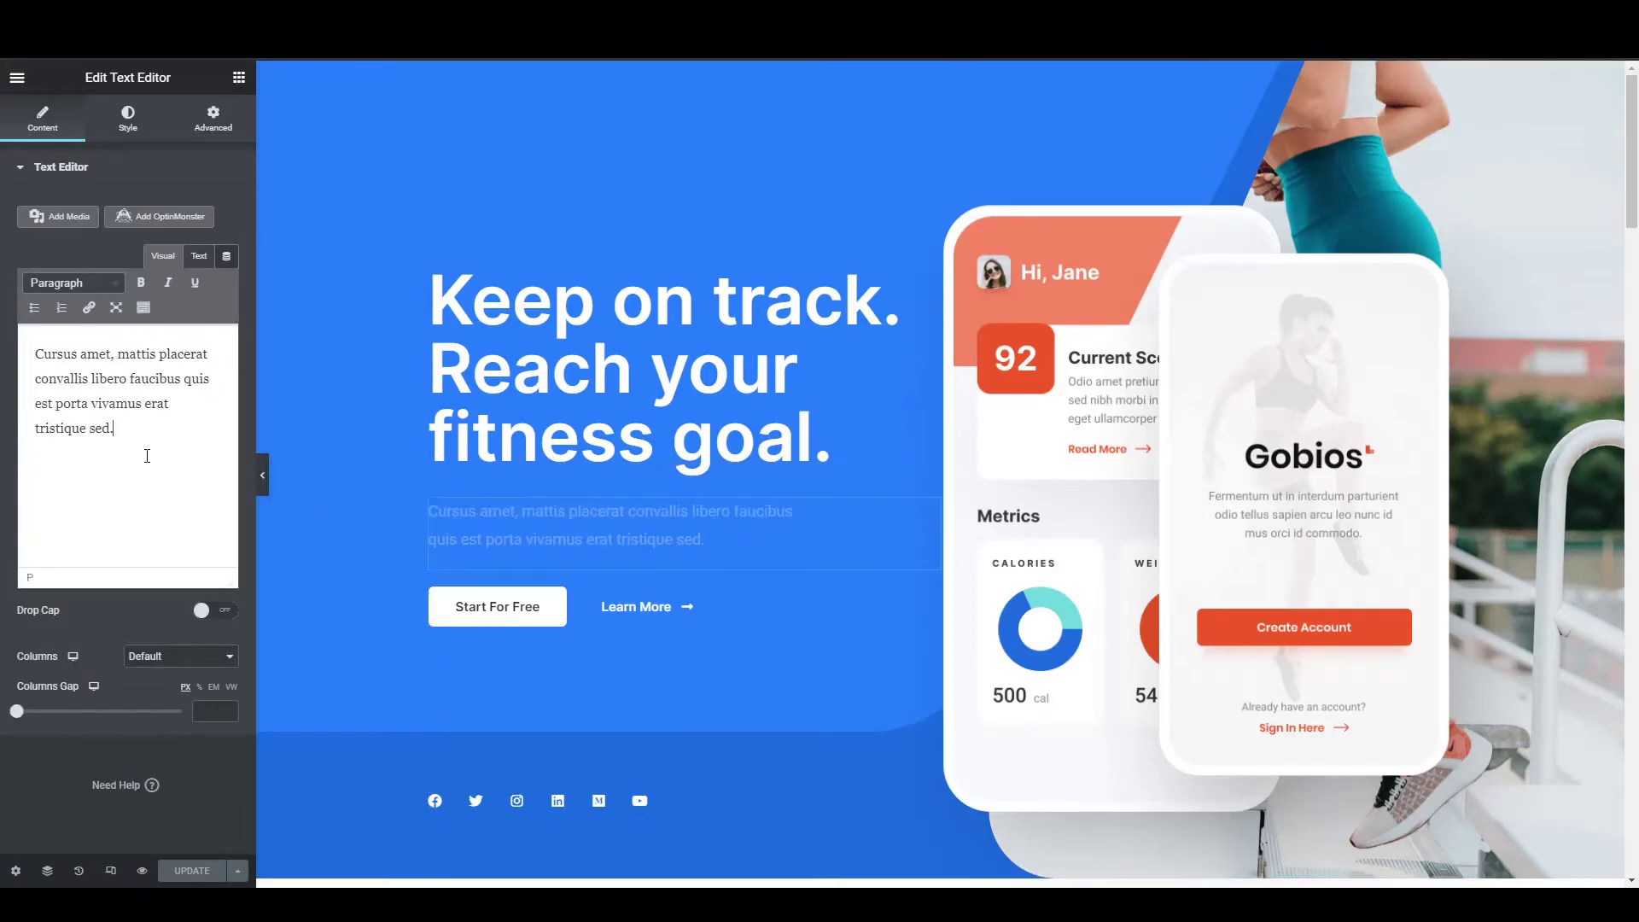
left_click_drag(117, 428, 13, 352)
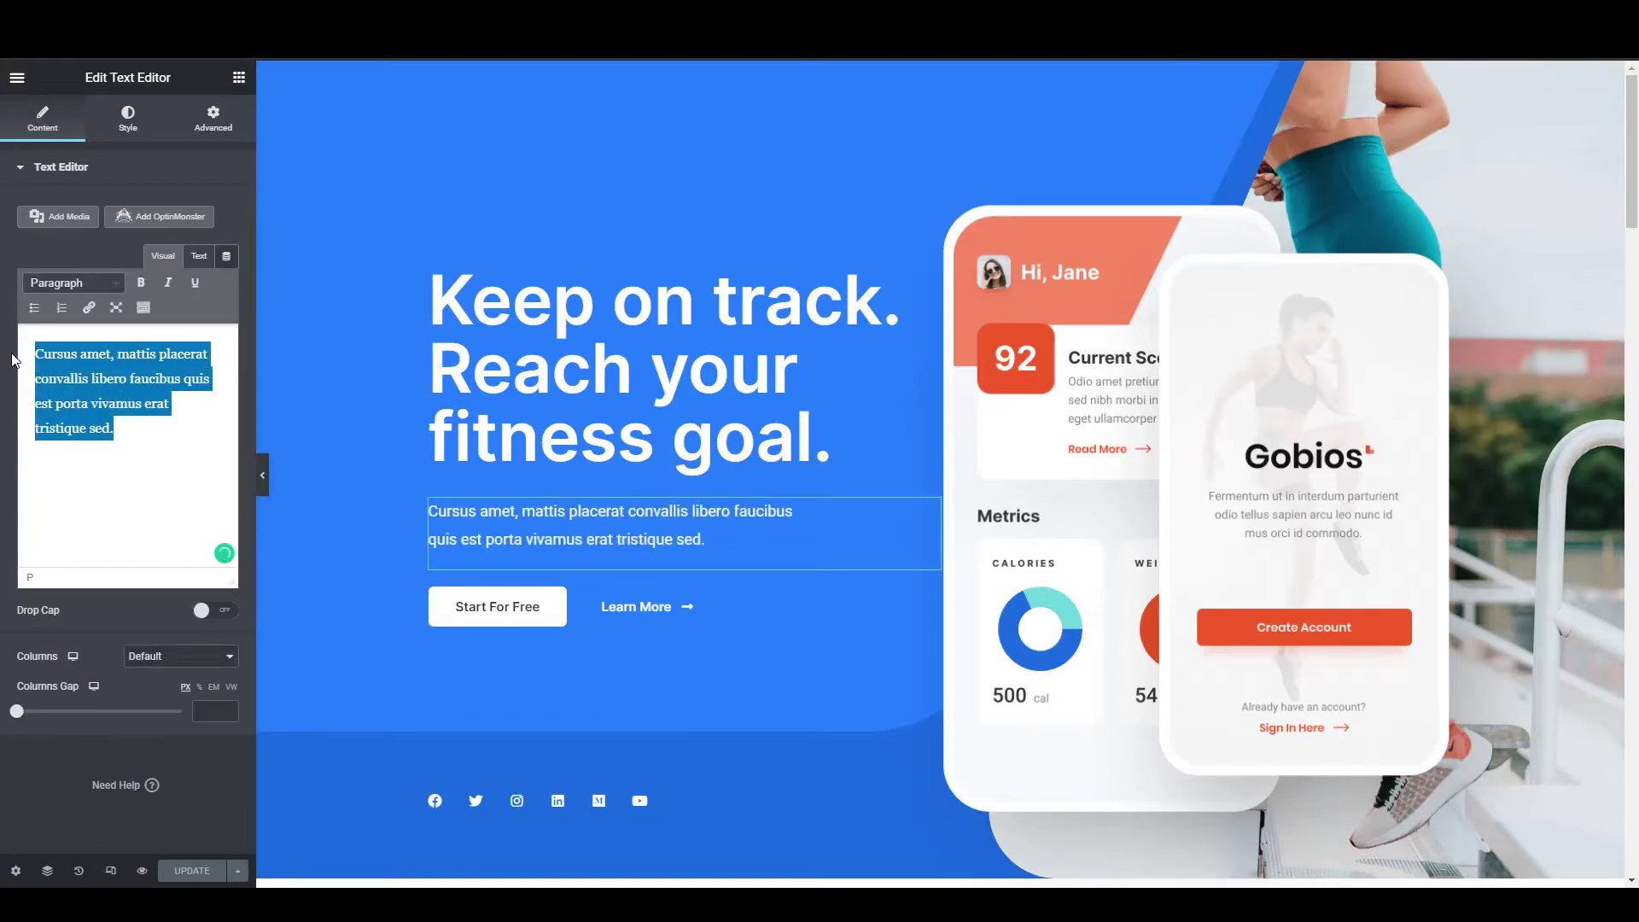
type("Make")
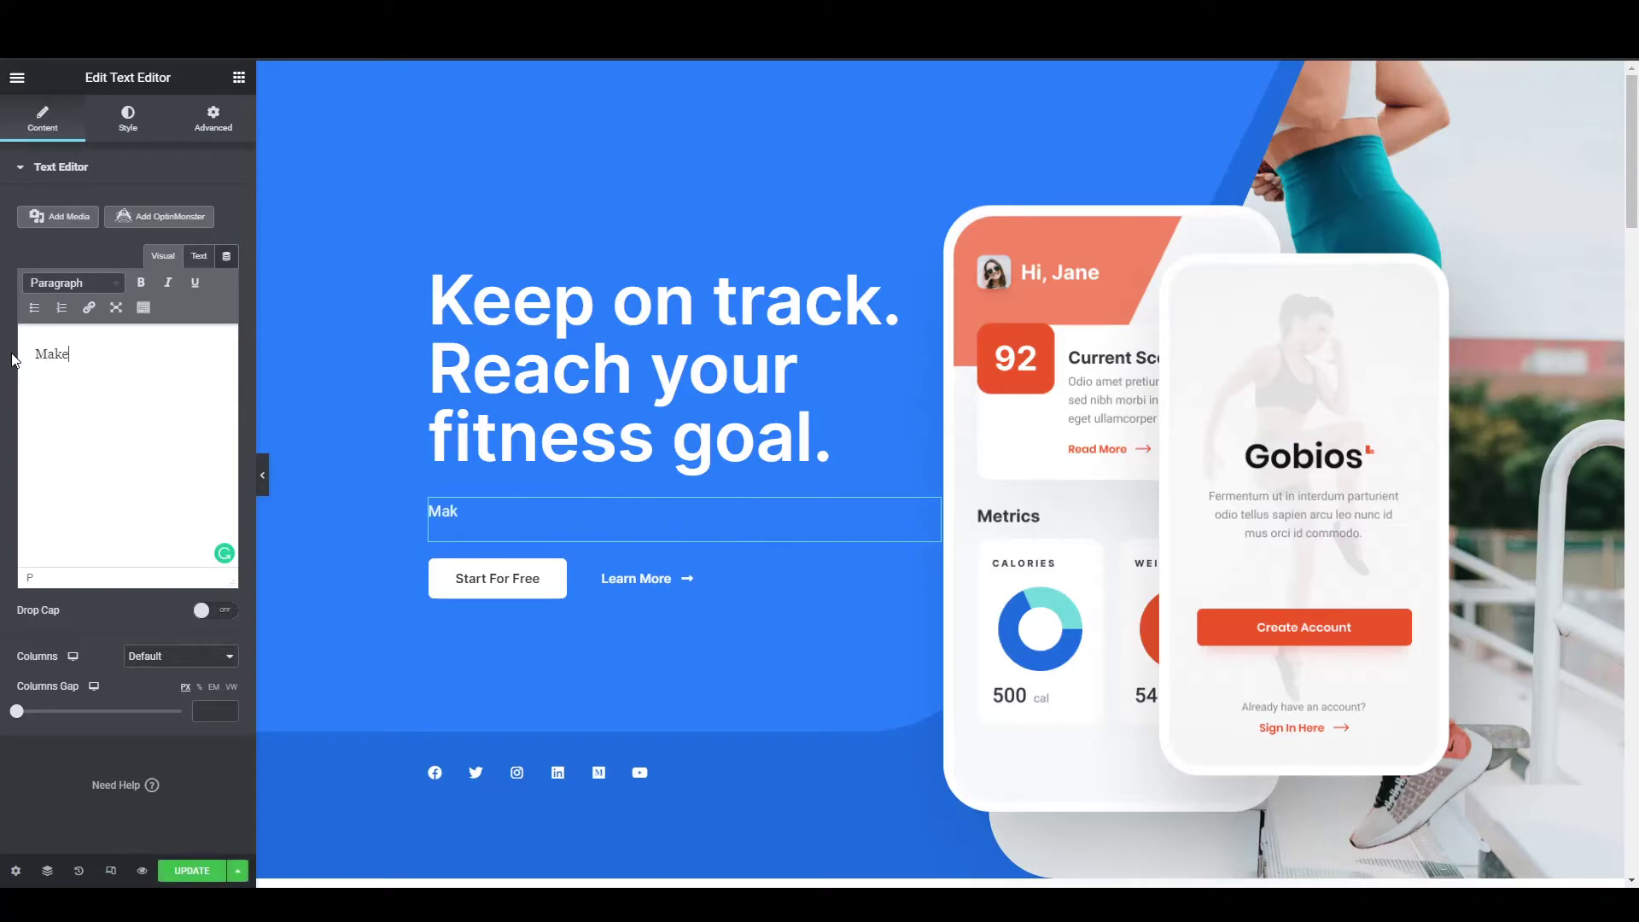
type(" your own websiute")
key("BackSpace")
key("BackSpace")
type("te.")
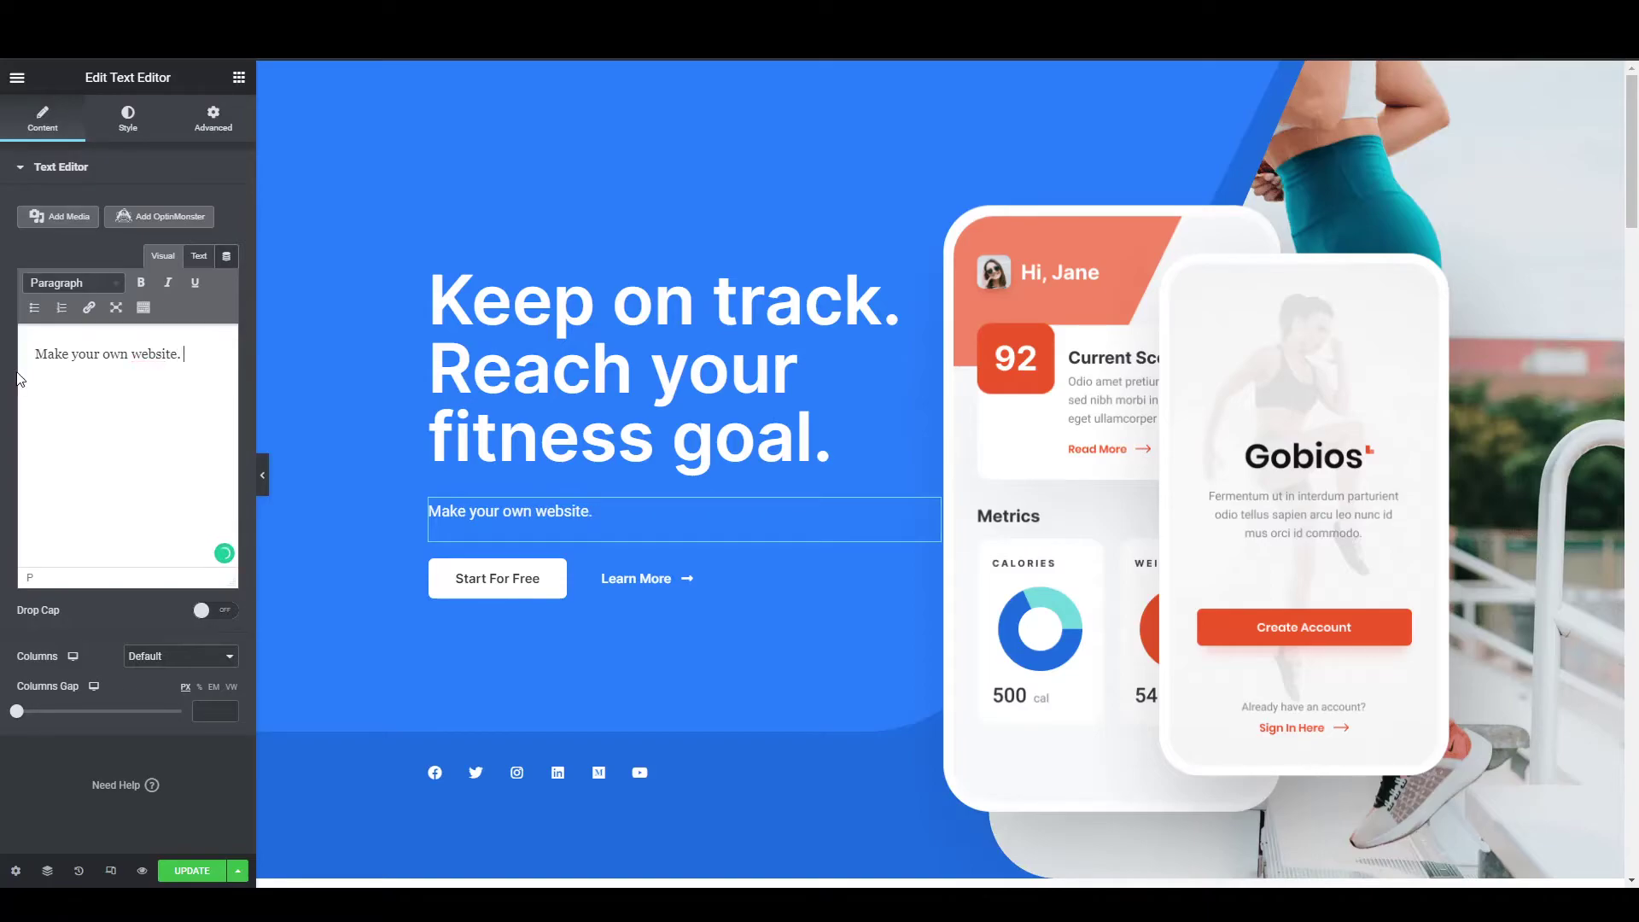
Select the Start For Free button widget, then the phone-mockup image widget.
left_click(486, 584)
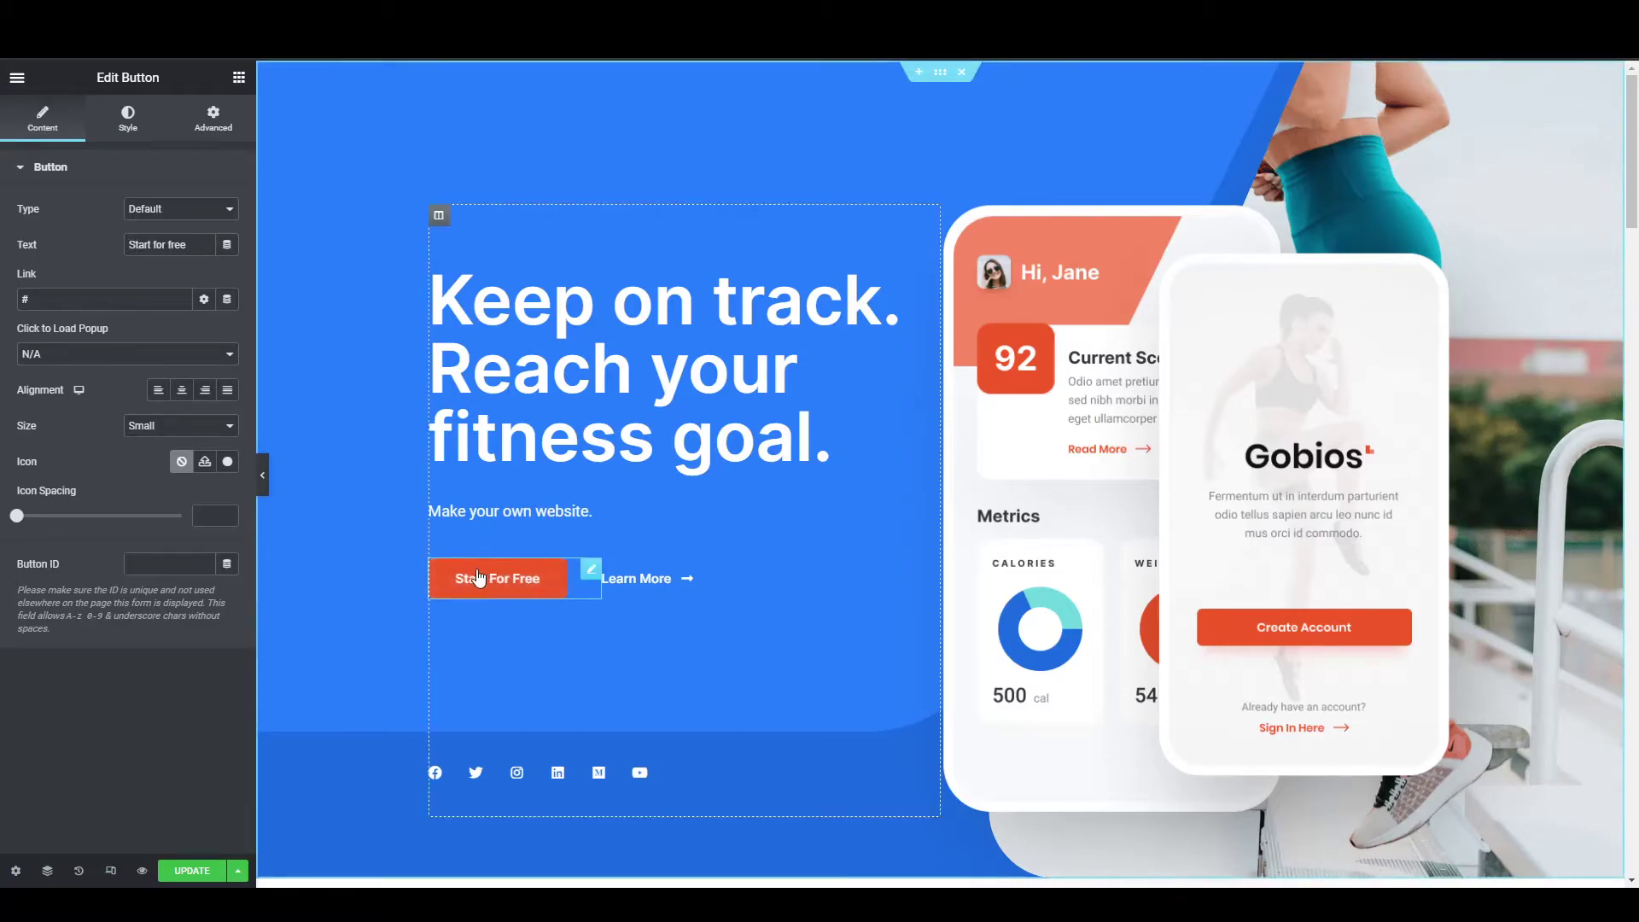
left_click(1191, 413)
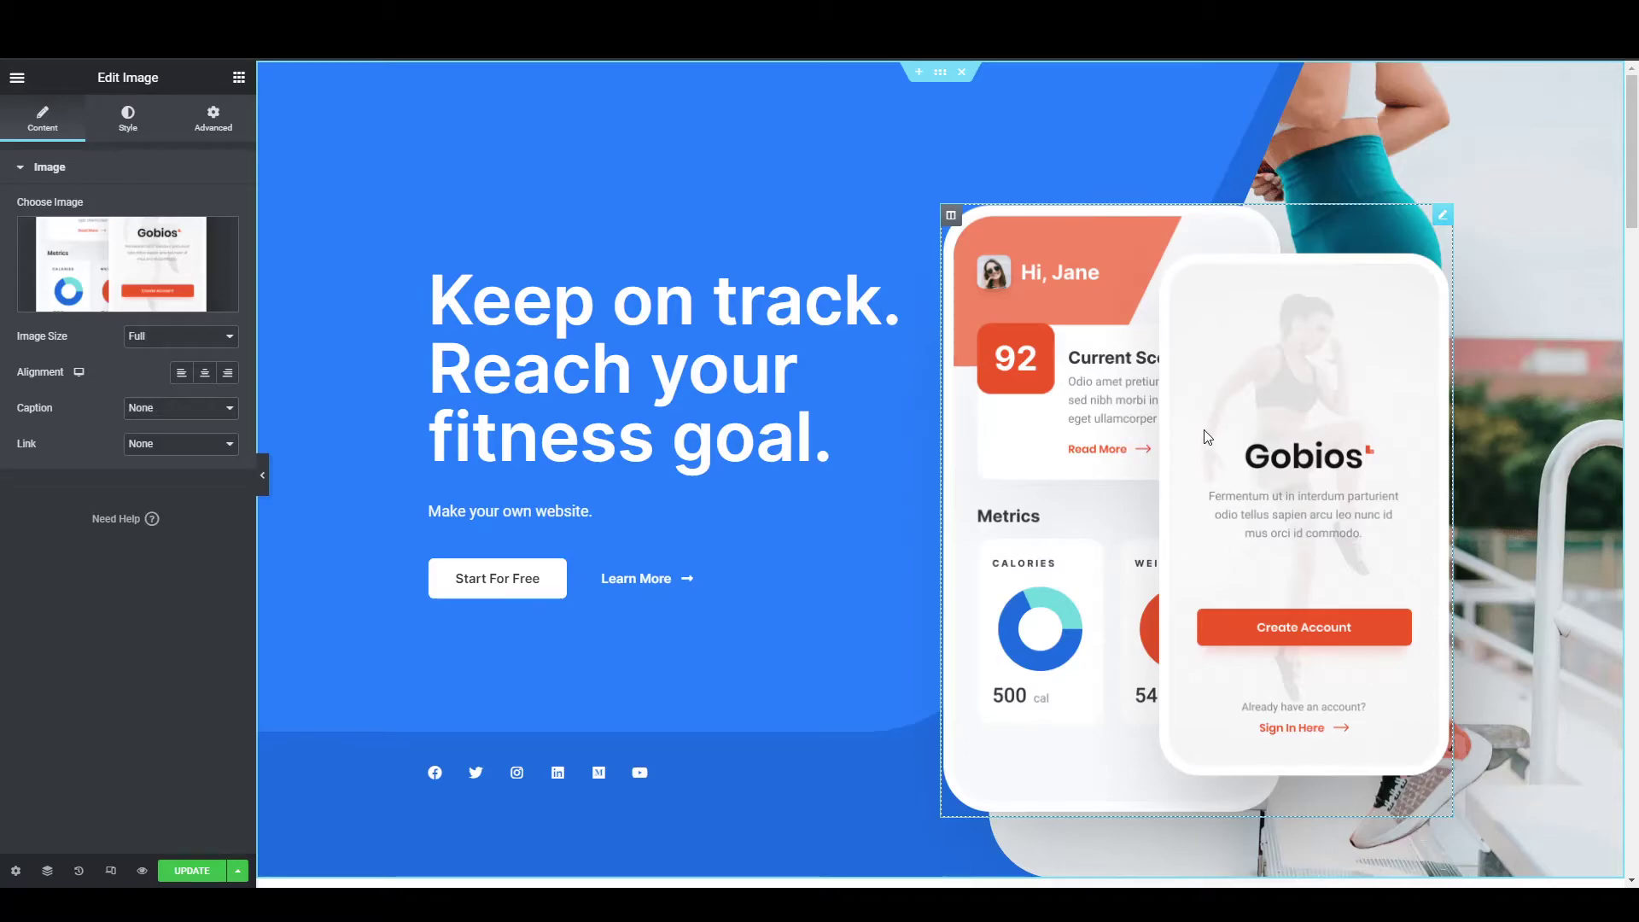
left_click_drag(1219, 470, 1058, 442)
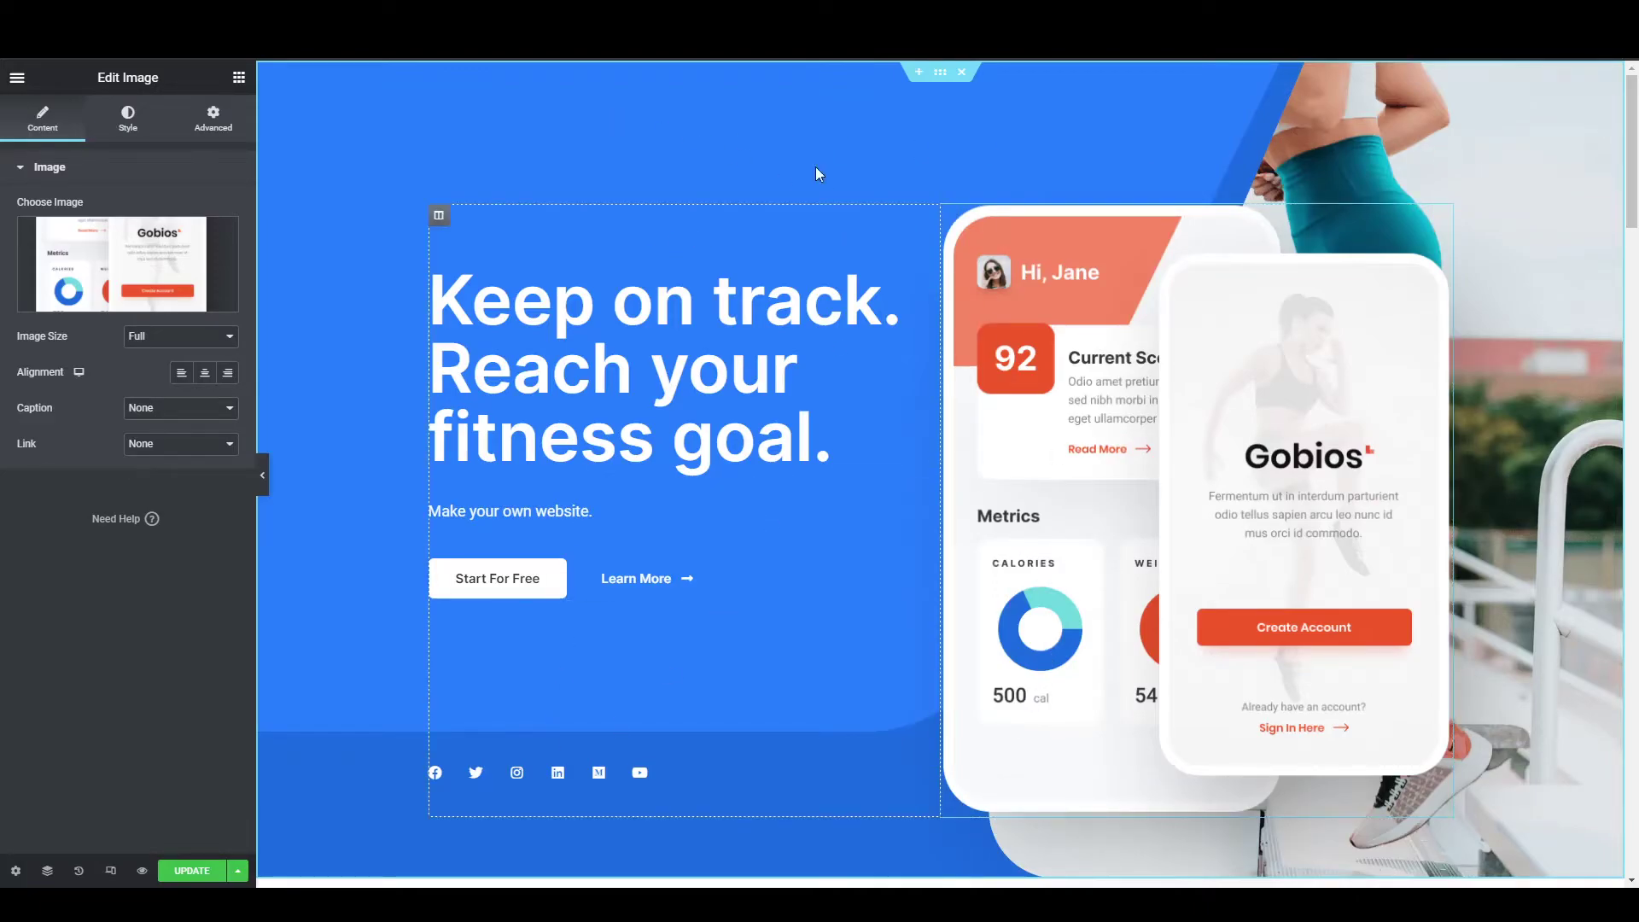
Show the hero section's Style tab with its Background settings.
left_click(940, 78)
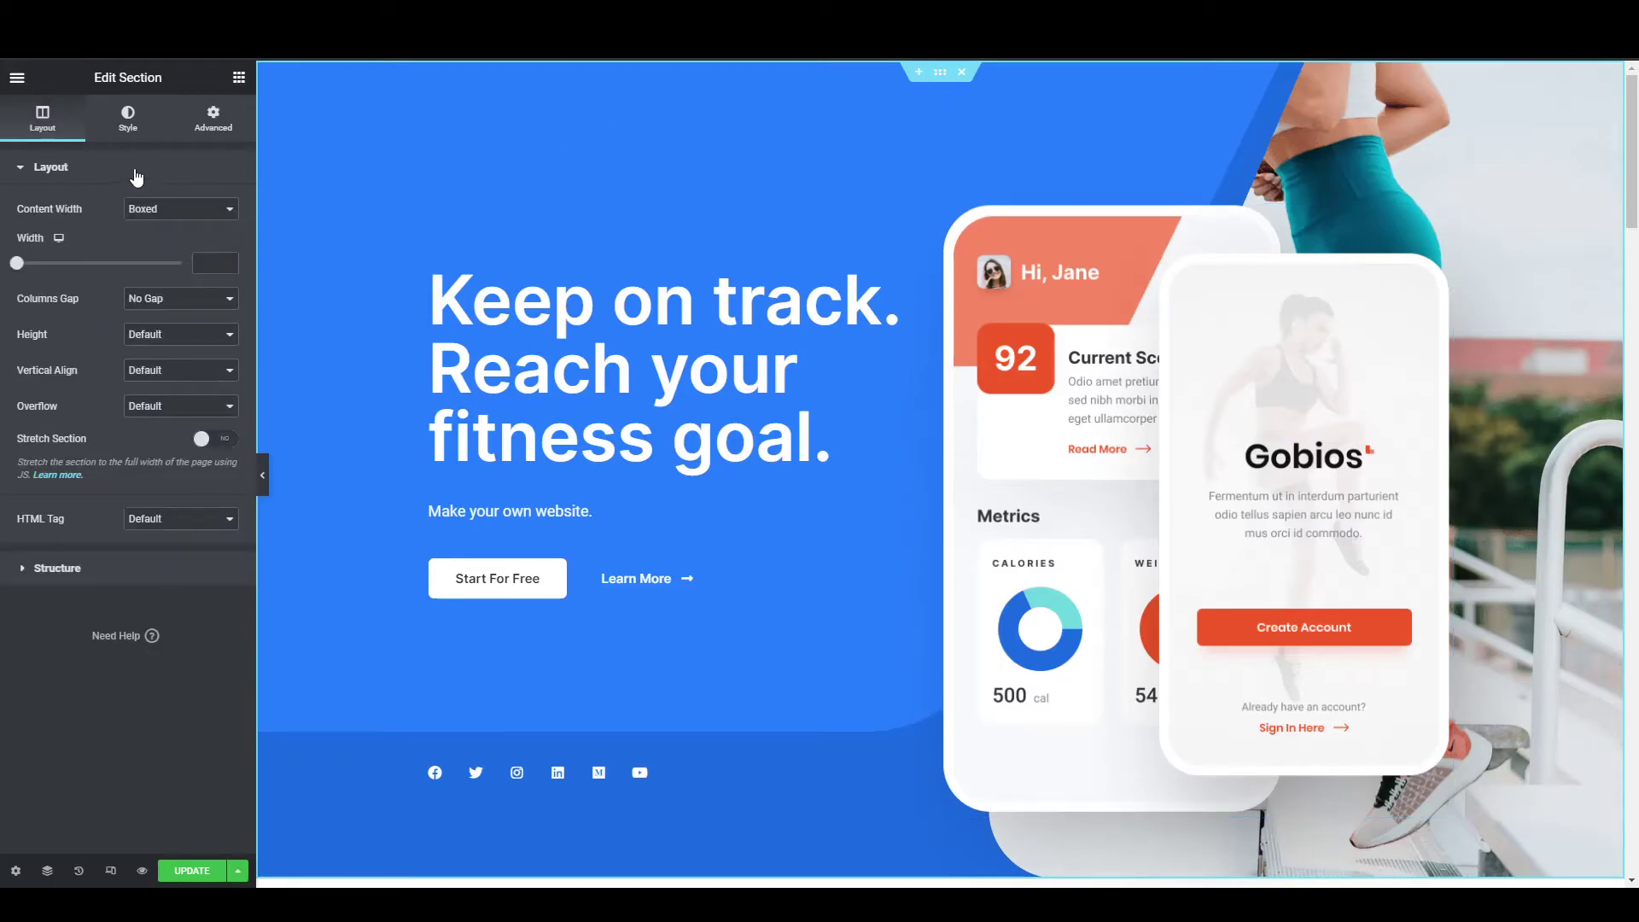
left_click(129, 127)
mouse_move(79, 391)
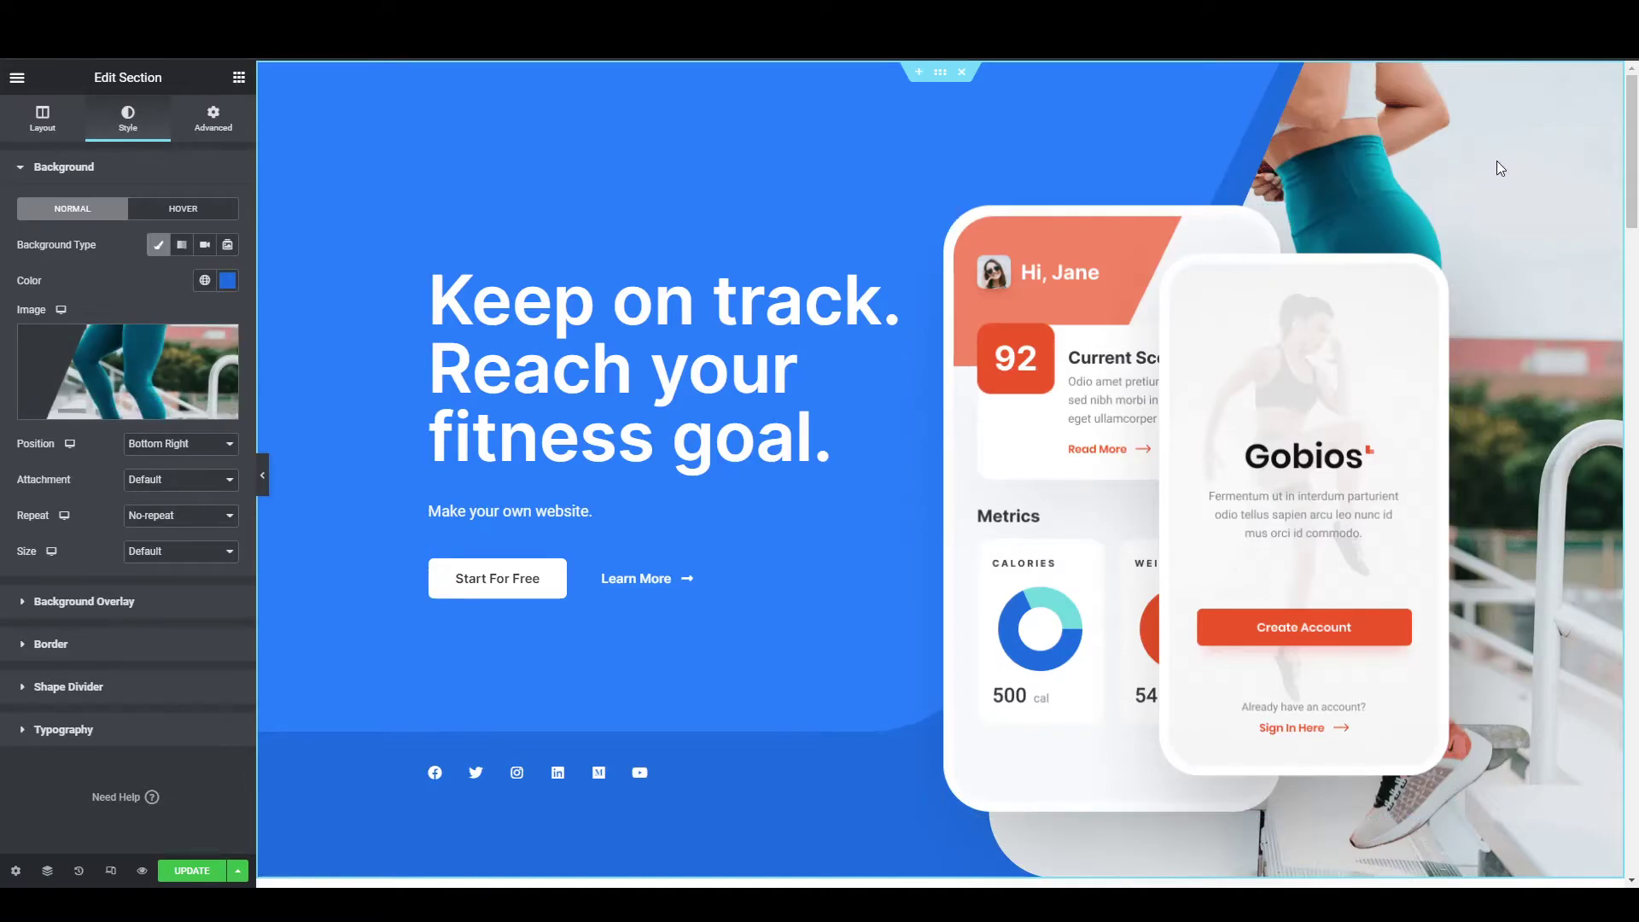
Scroll down the page to the empty Add New Section area above the footer.
scroll(556, 415, "down", 4)
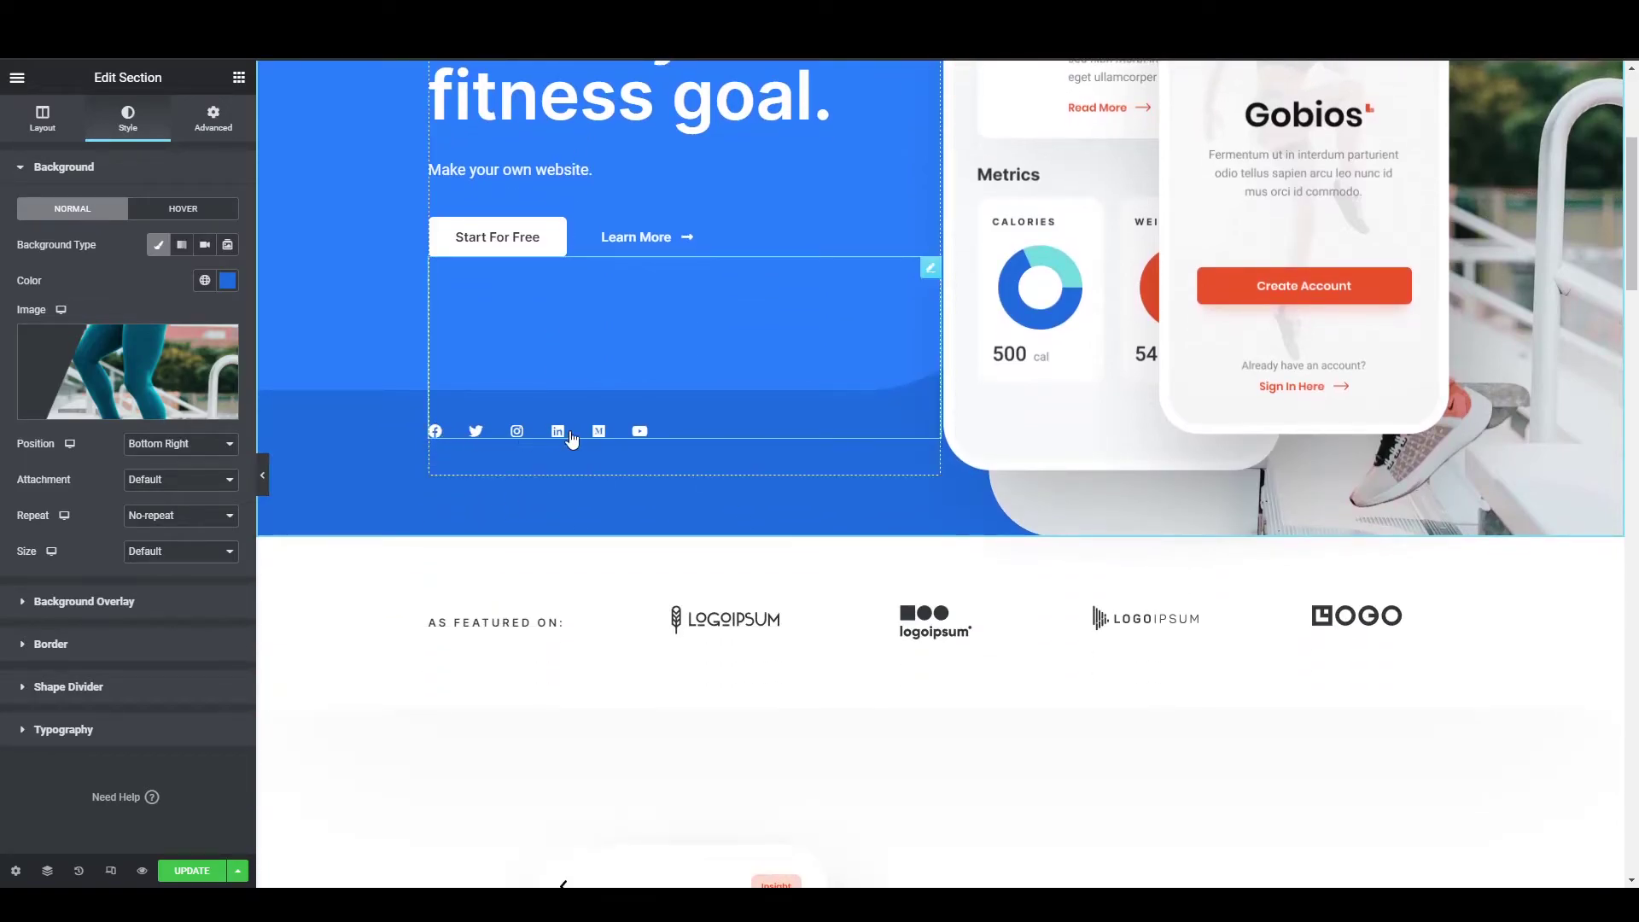
scroll(567, 440, "down", 10)
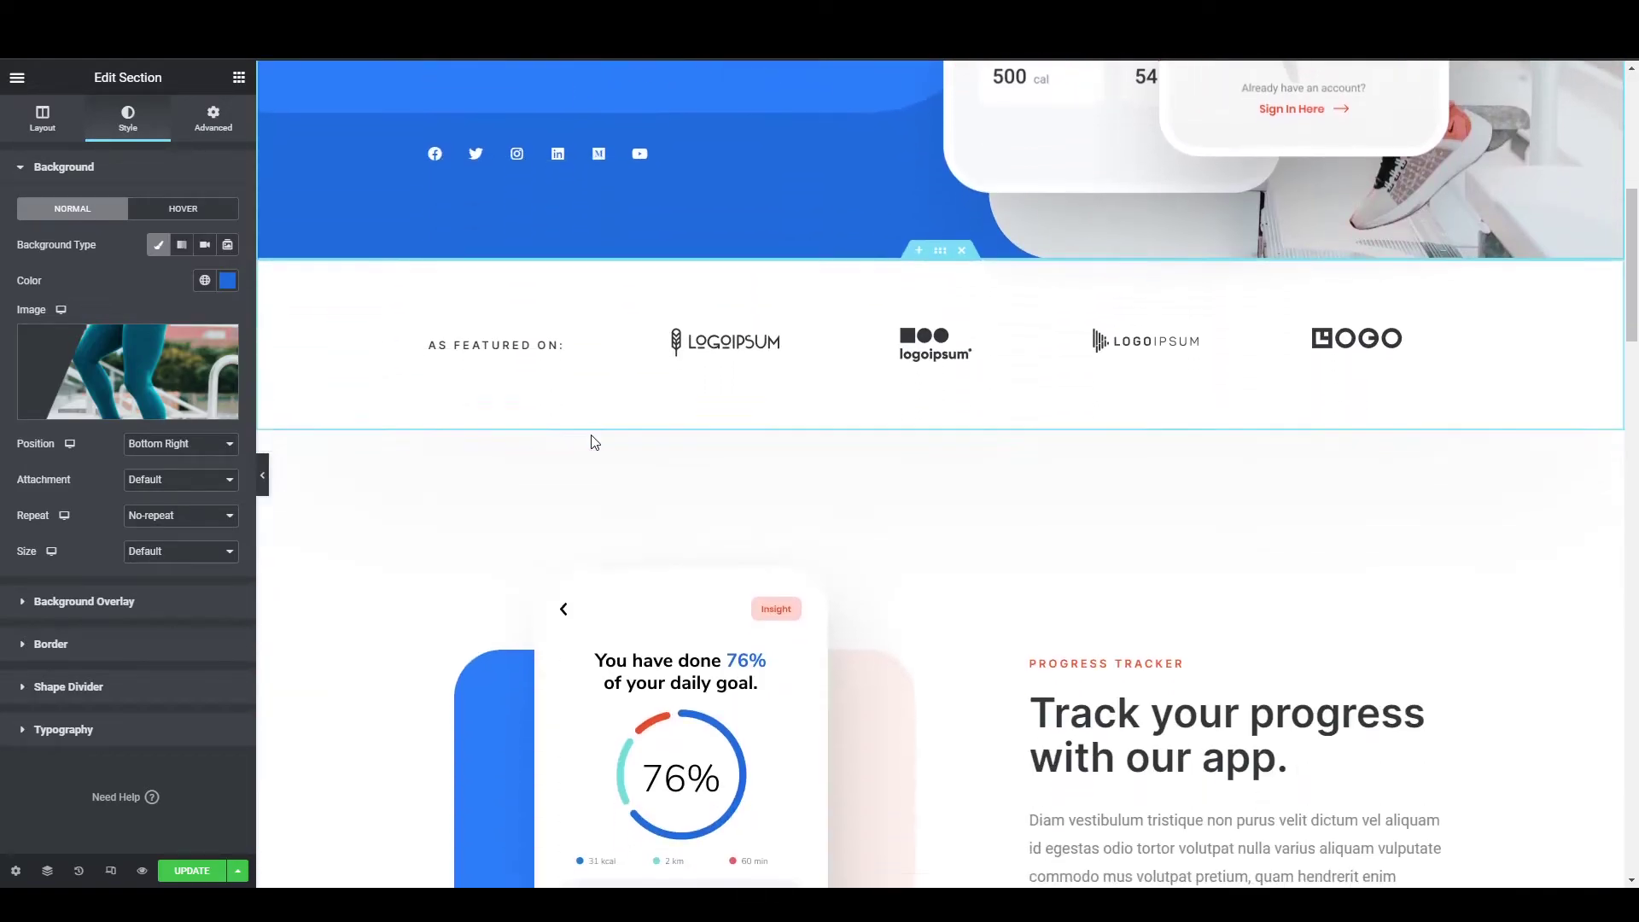
scroll(595, 441, "up", 2)
scroll(589, 441, "down", 12)
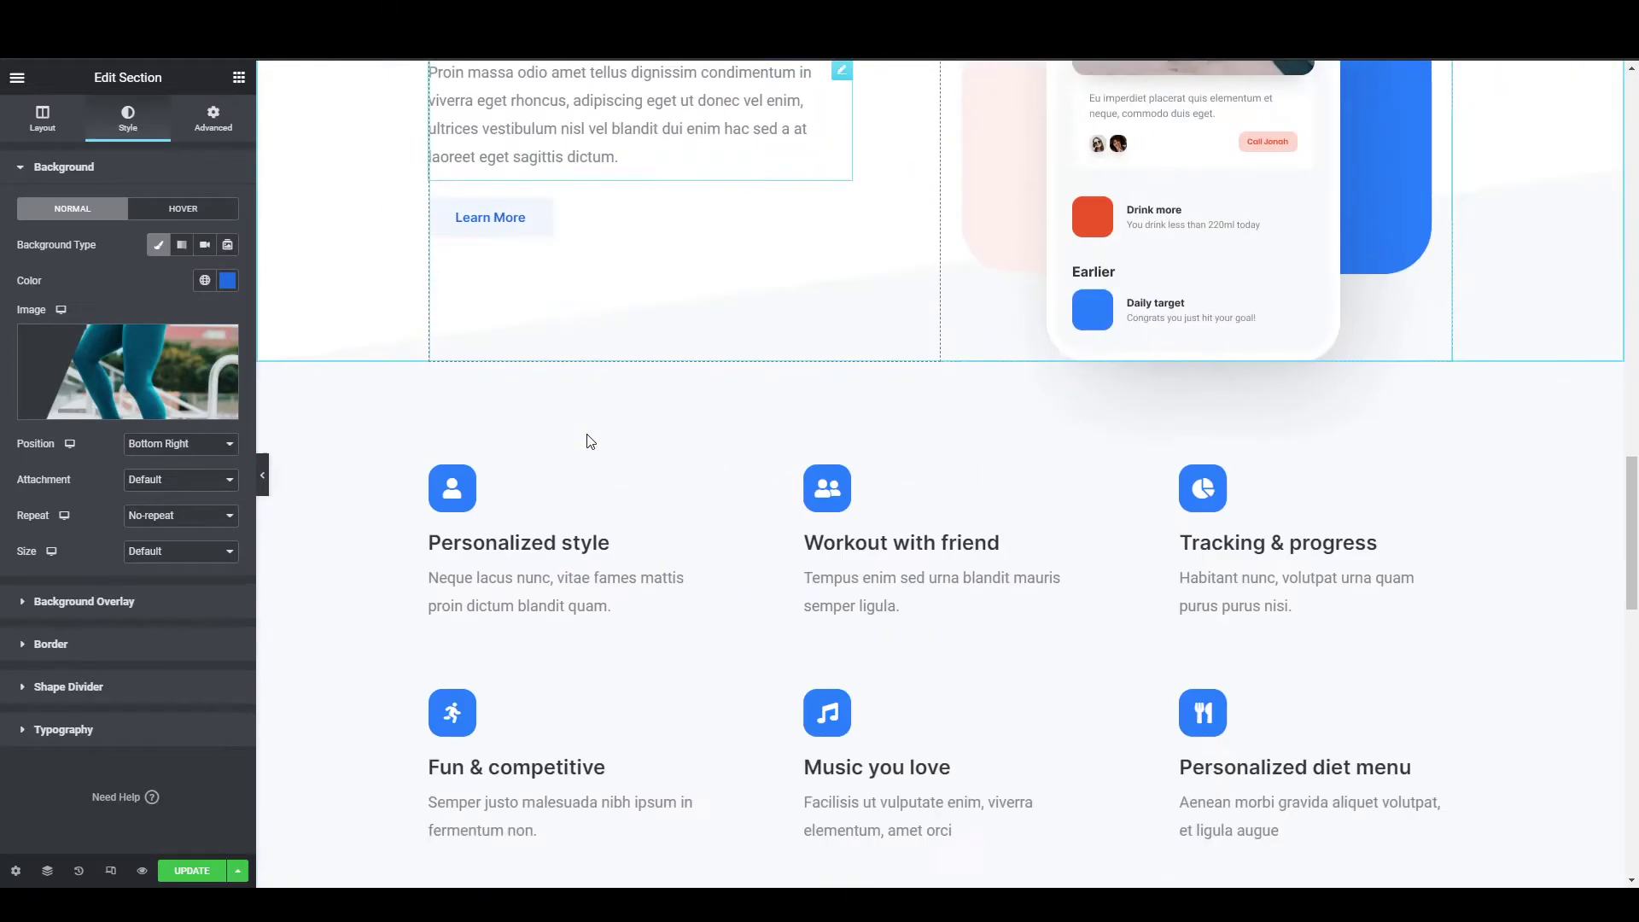
scroll(588, 442, "down", 5)
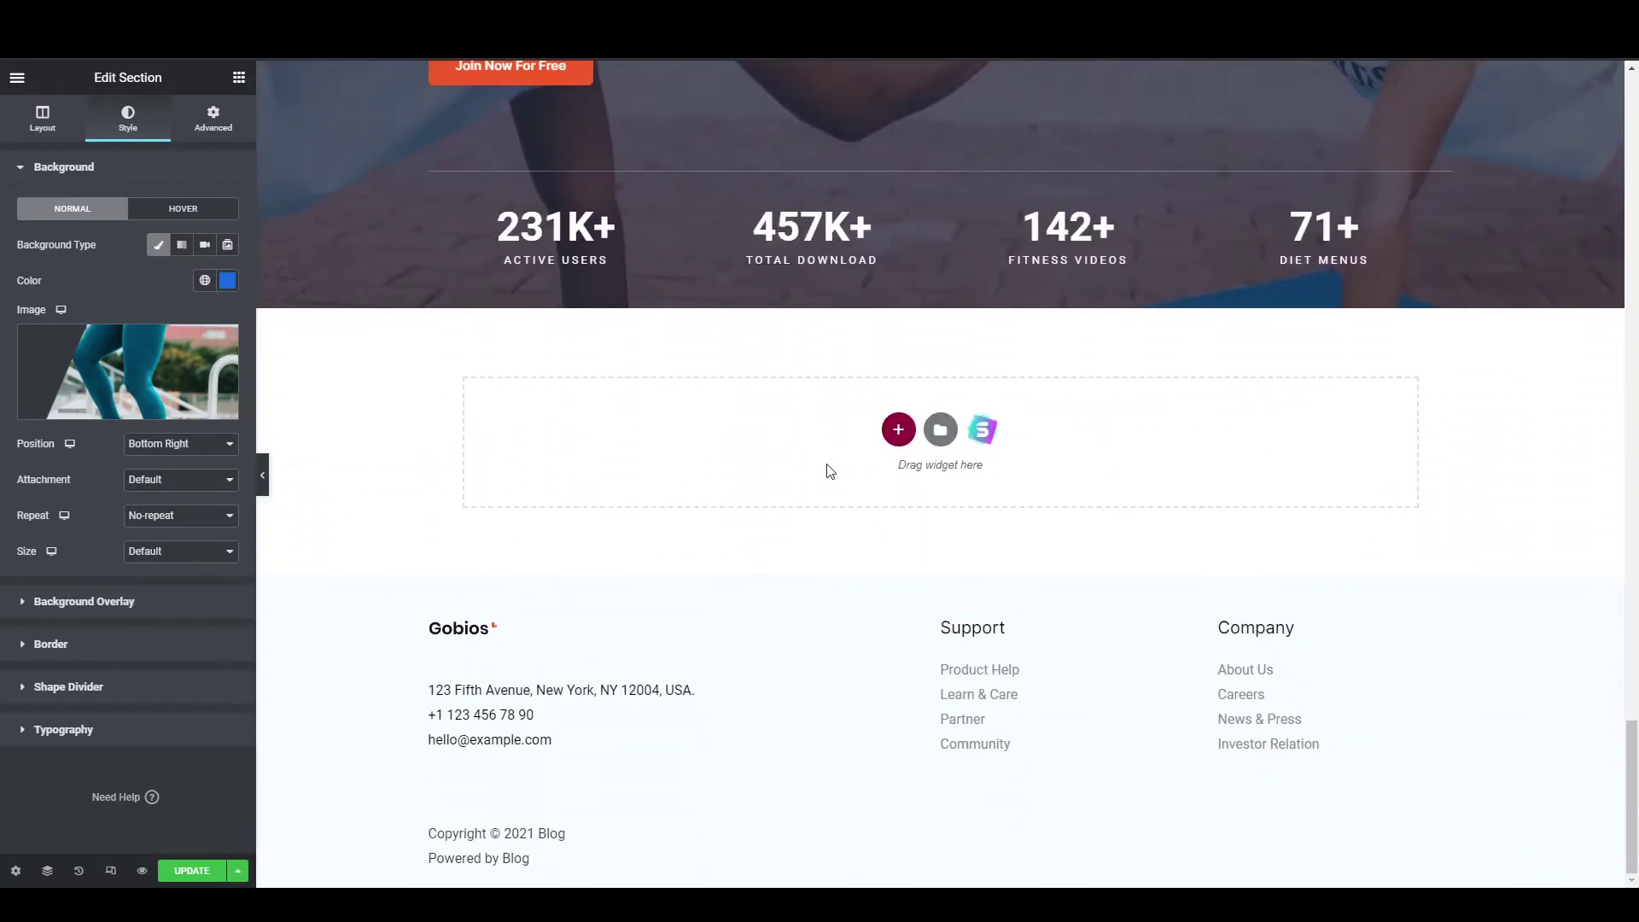
Add a two-column section above the footer with a WPForms Newsletter Signup Form on the left.
left_click(894, 438)
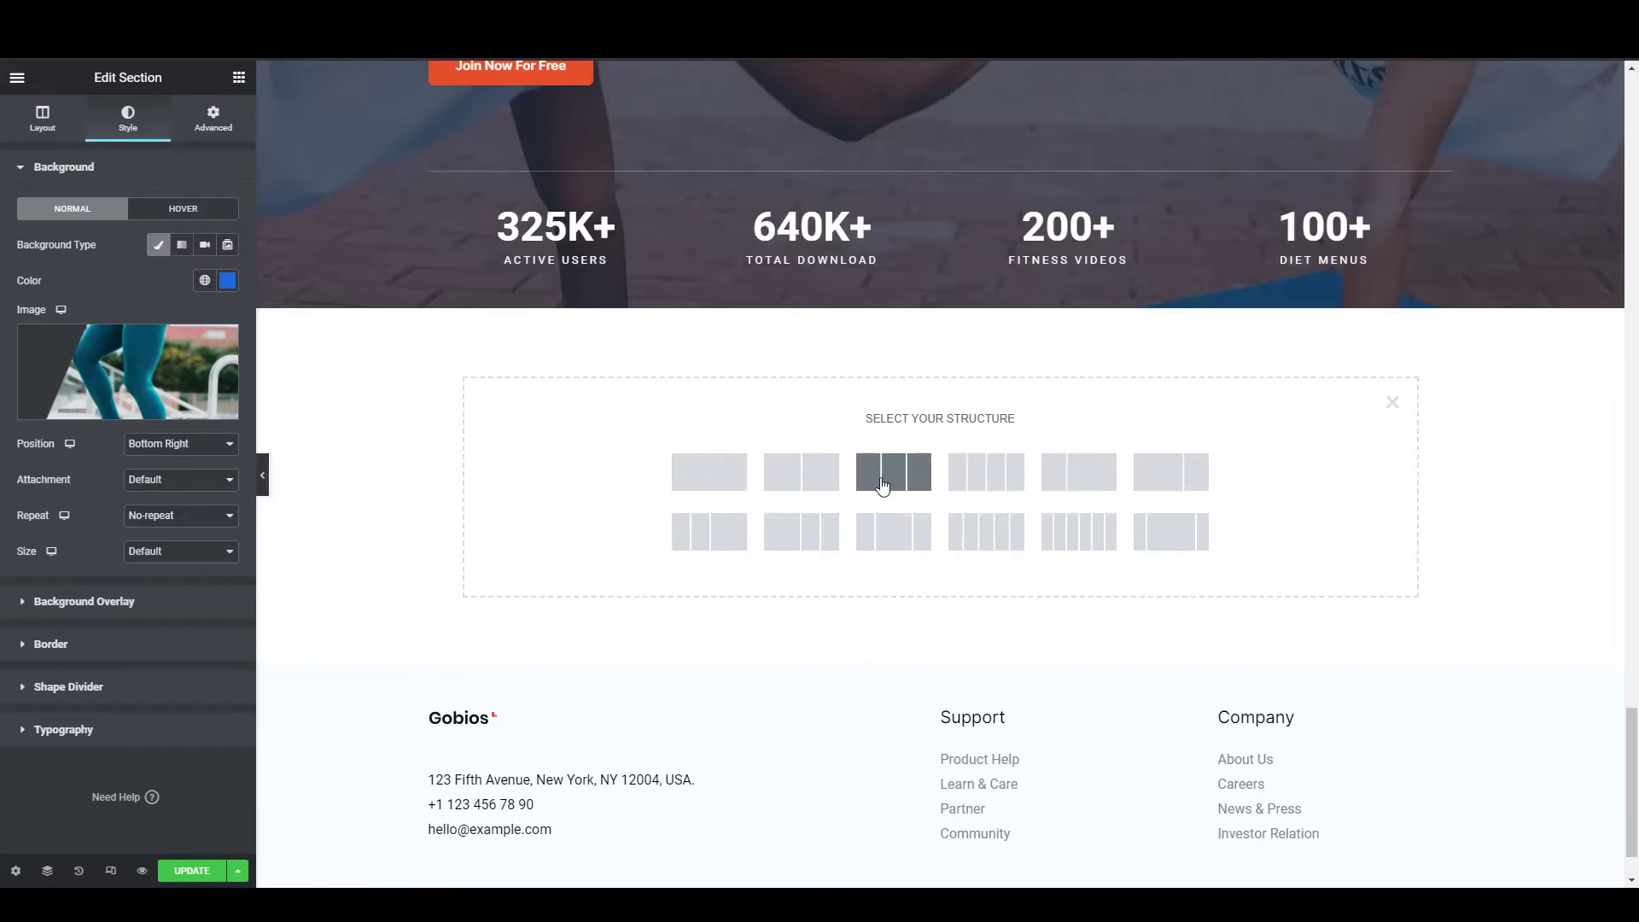
left_click(803, 483)
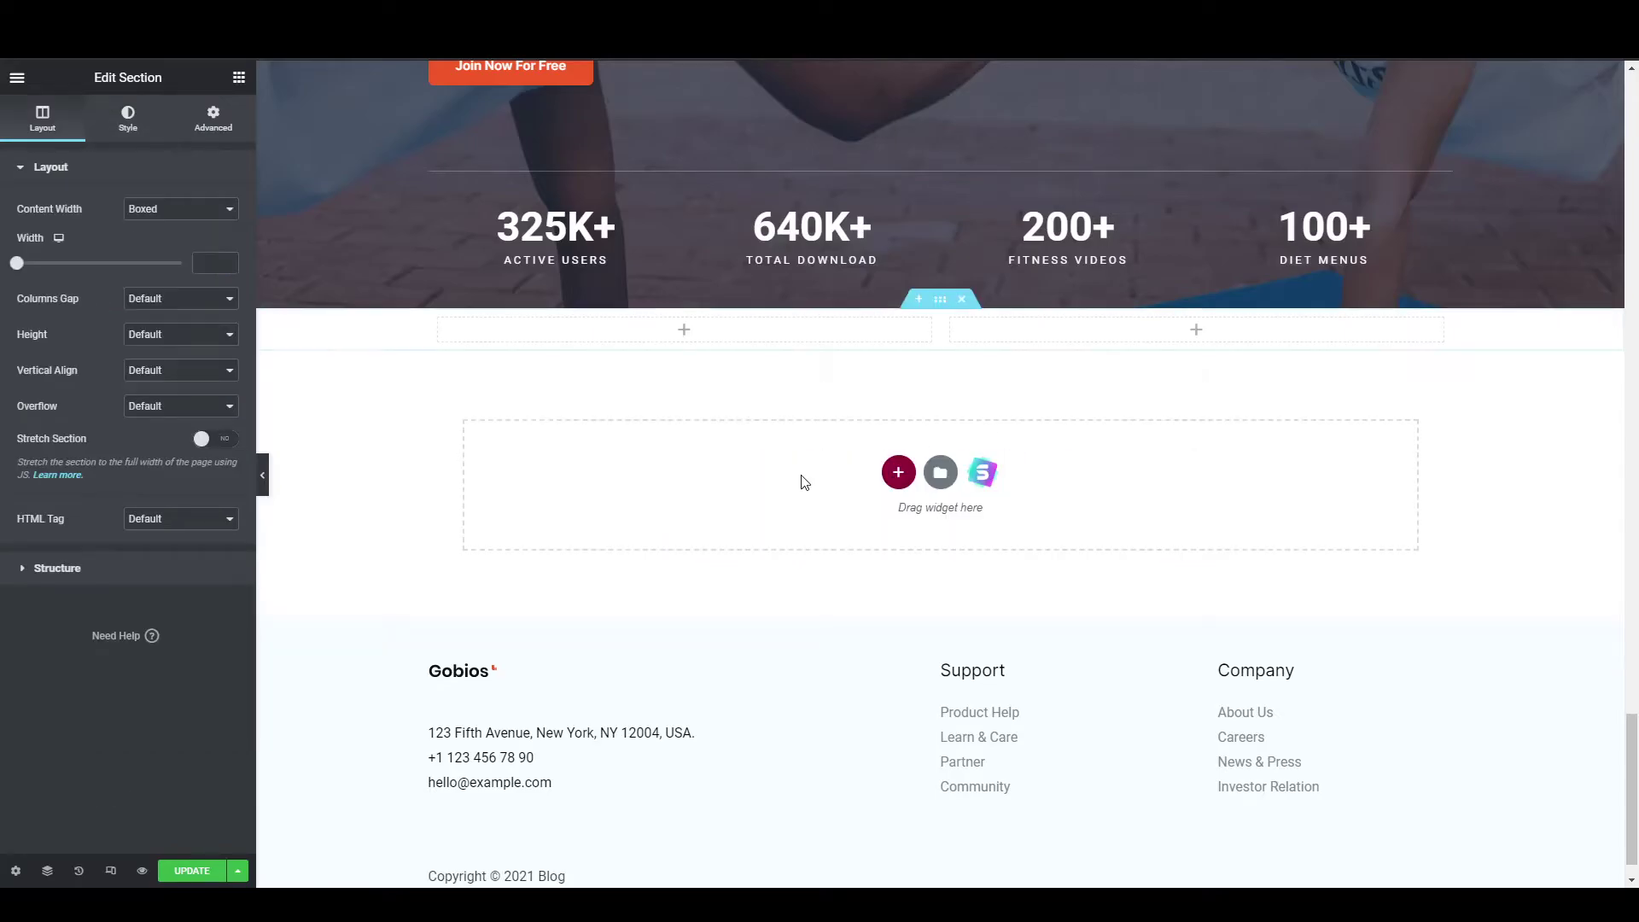
left_click(685, 333)
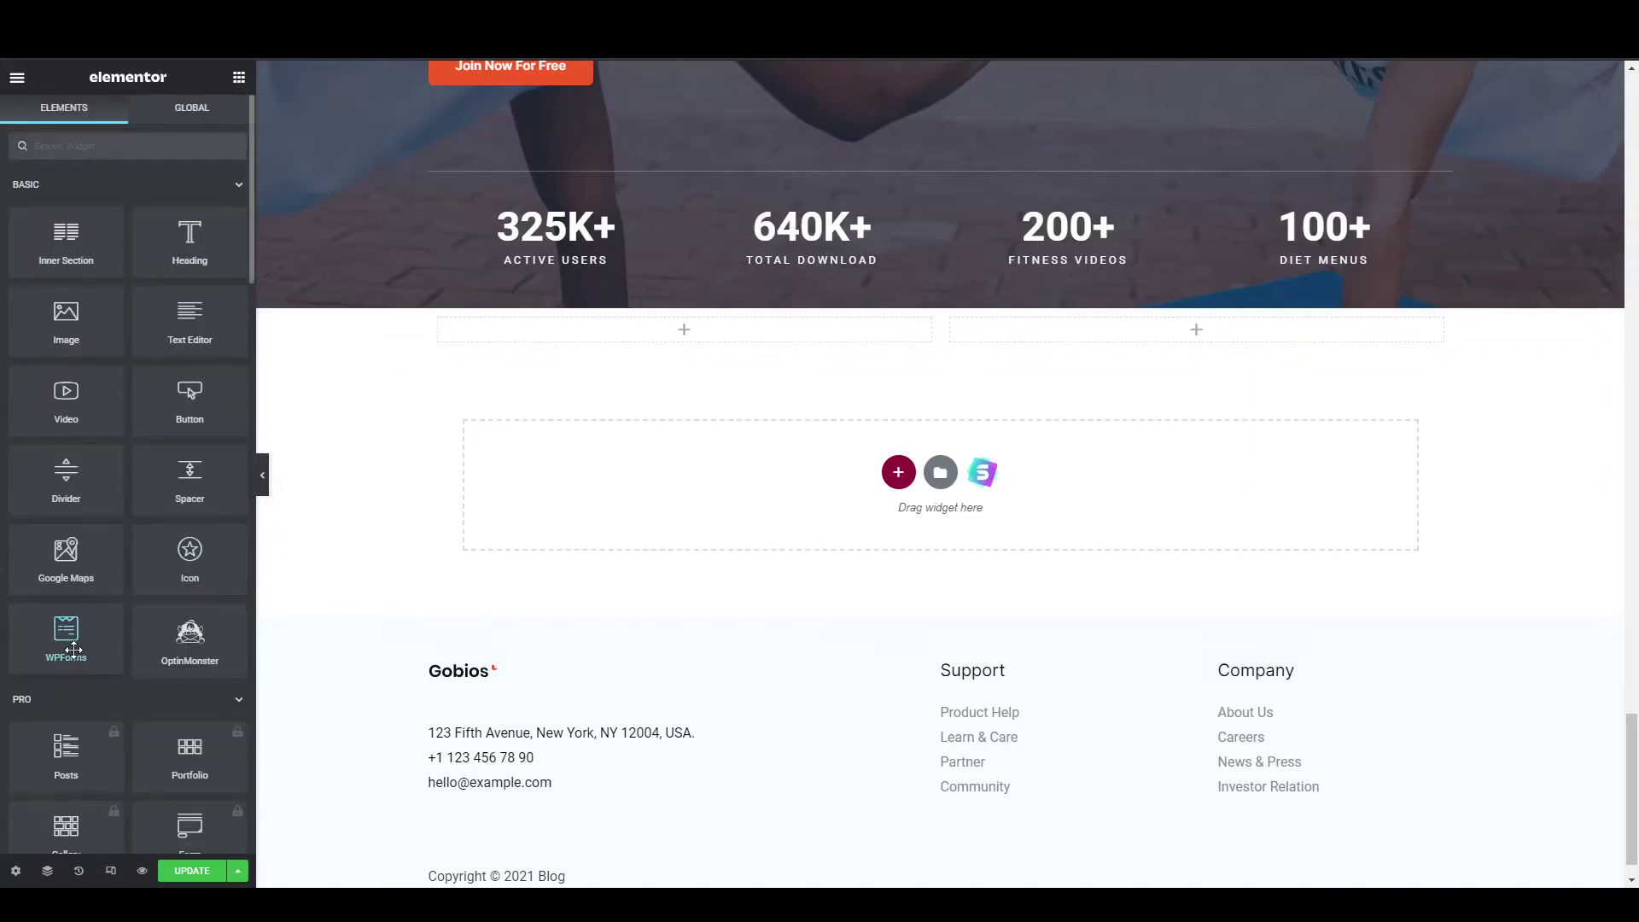
left_click_drag(73, 651, 674, 329)
left_click(168, 239)
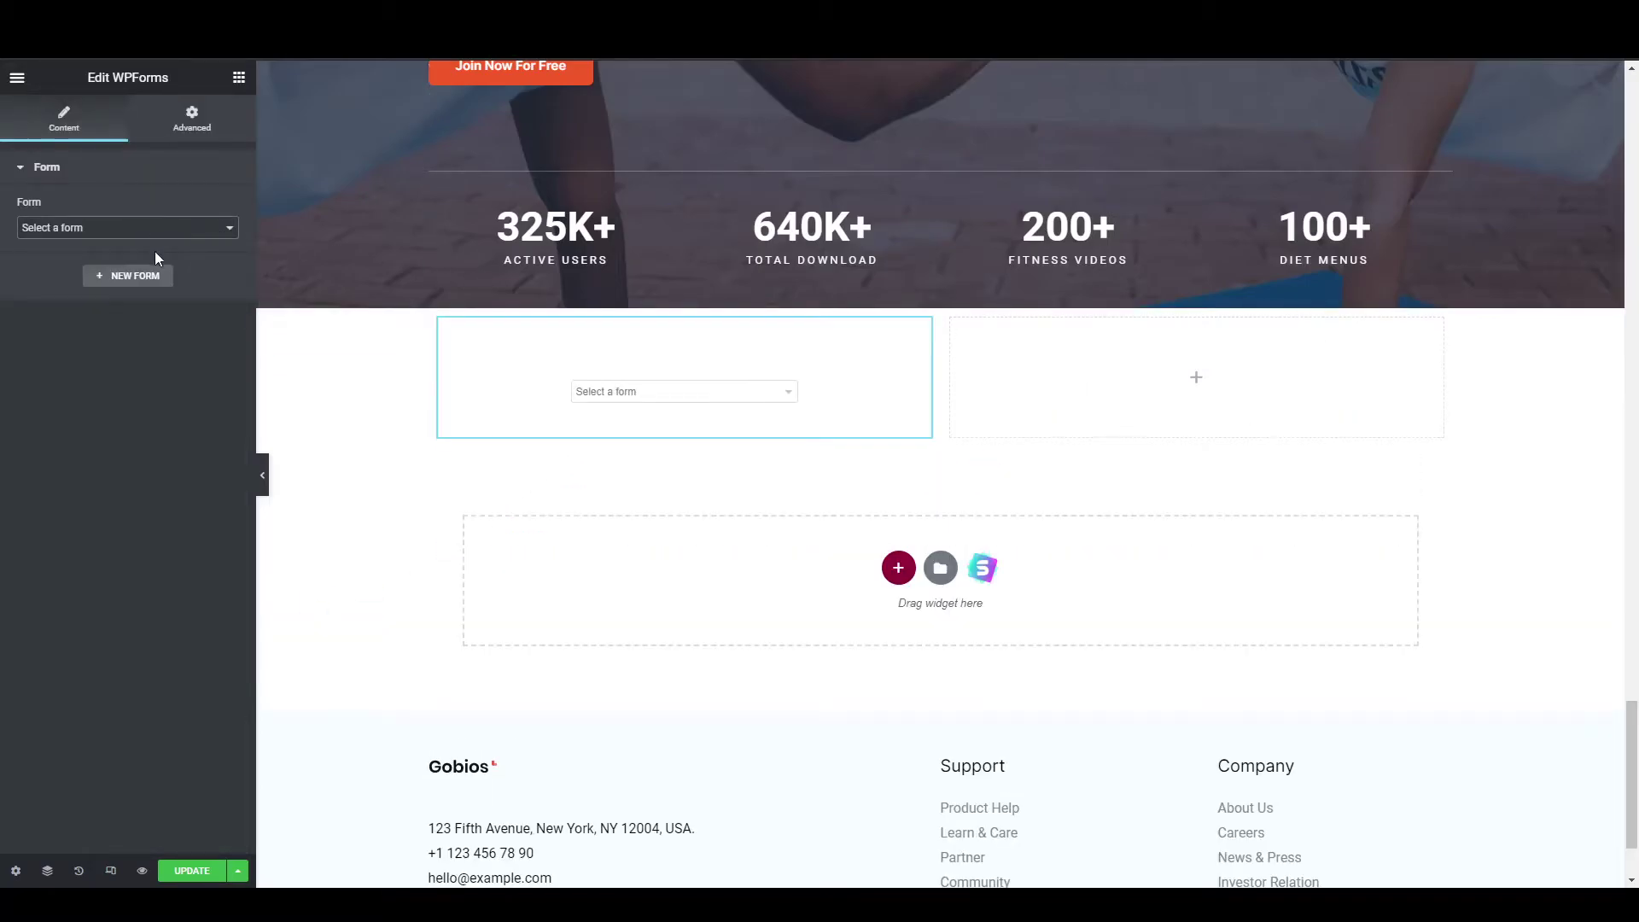
left_click(152, 254)
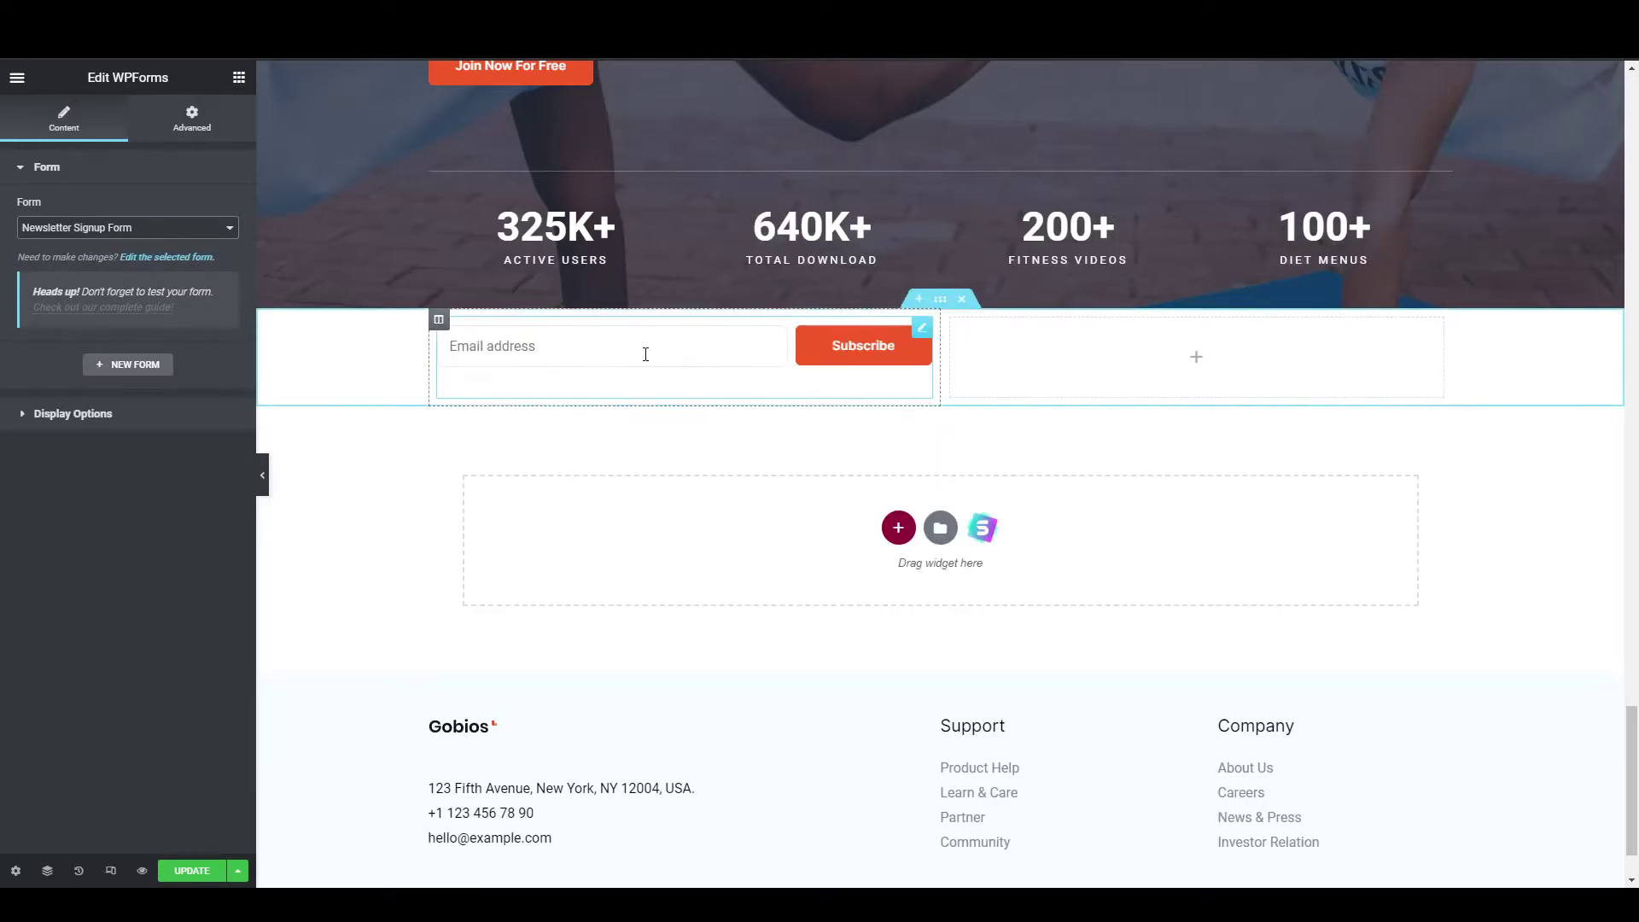
Place a Google Maps widget in the right column and set its height to 141.
left_click(1198, 358)
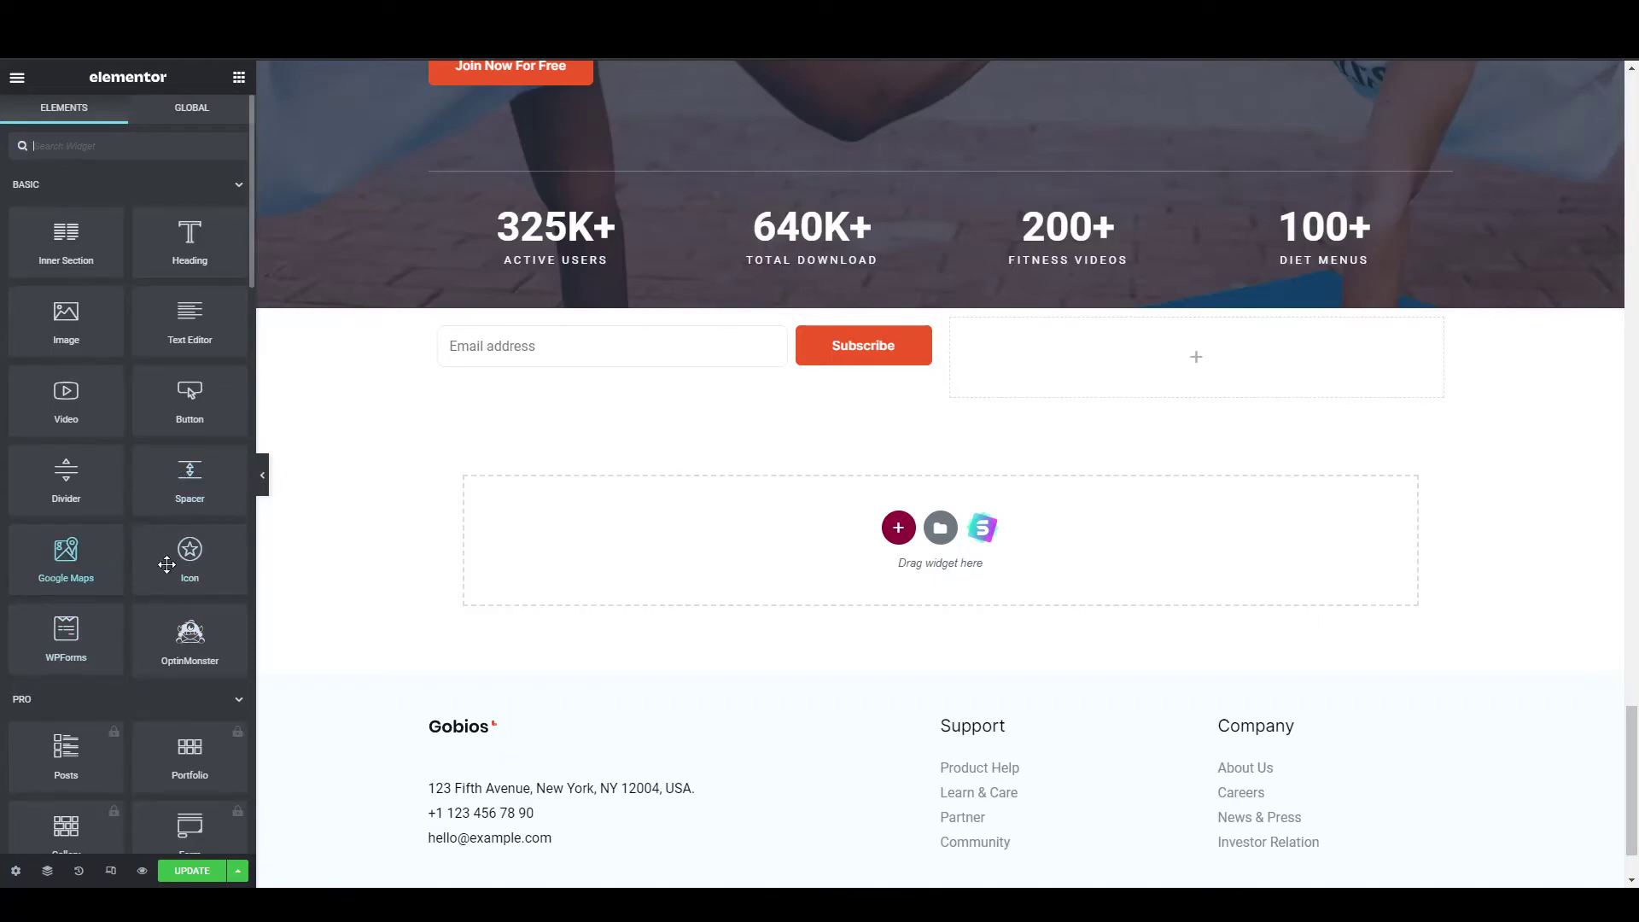
left_click_drag(73, 559, 1221, 362)
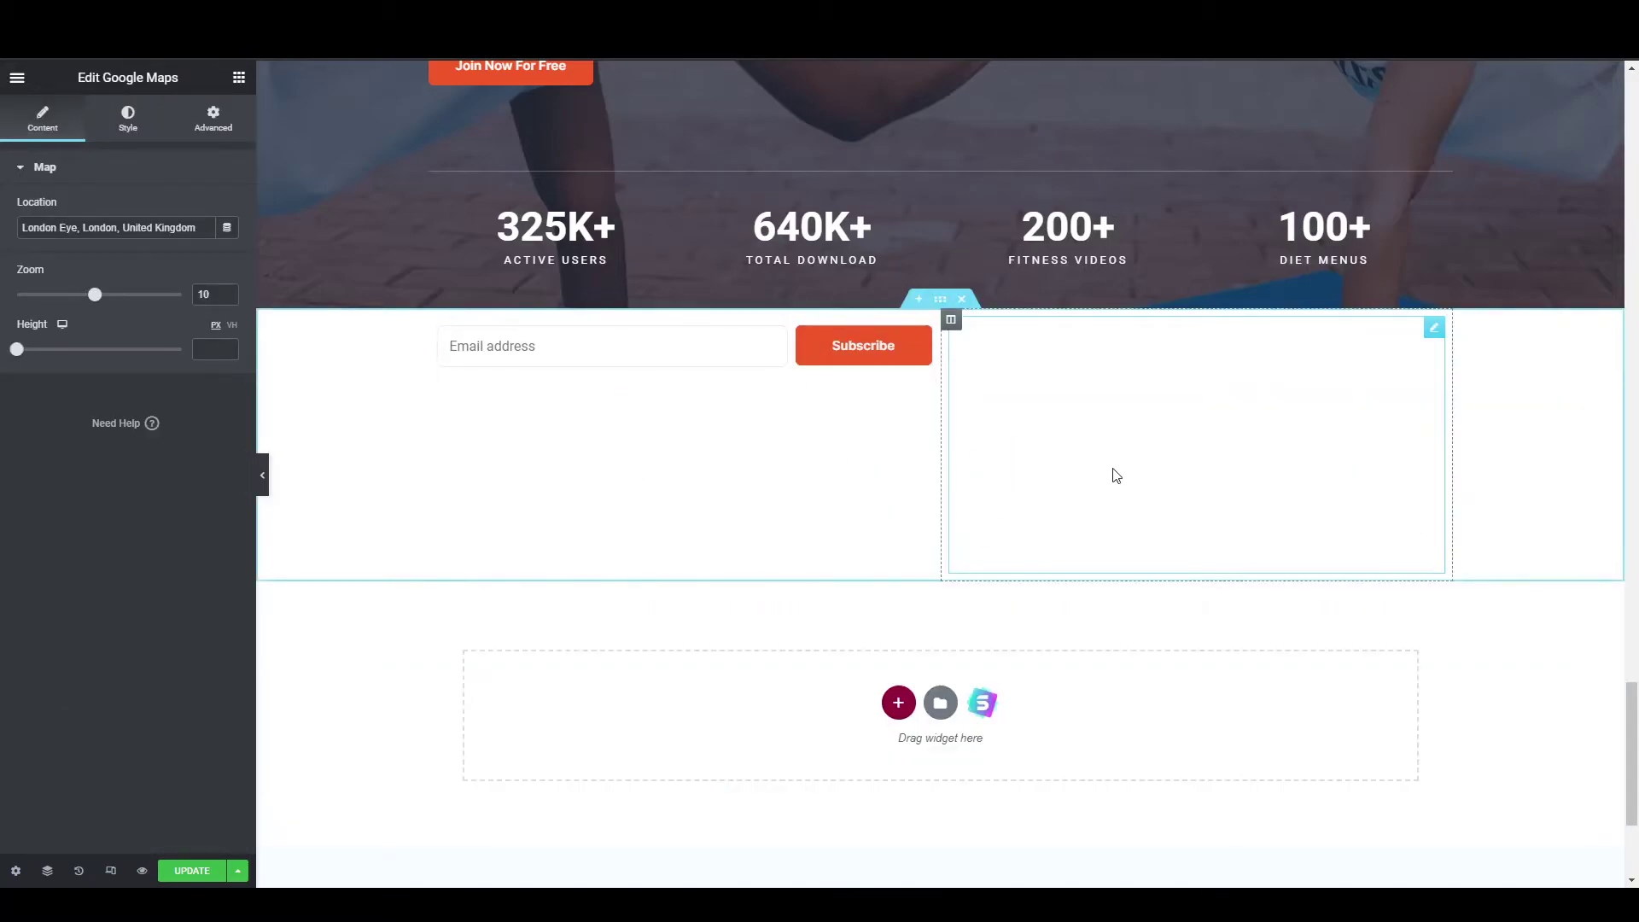
mouse_move(38, 356)
left_mouse_down()
mouse_move(18, 355)
mouse_move(99, 365)
mouse_move(3, 357)
mouse_move(40, 348)
left_mouse_up()
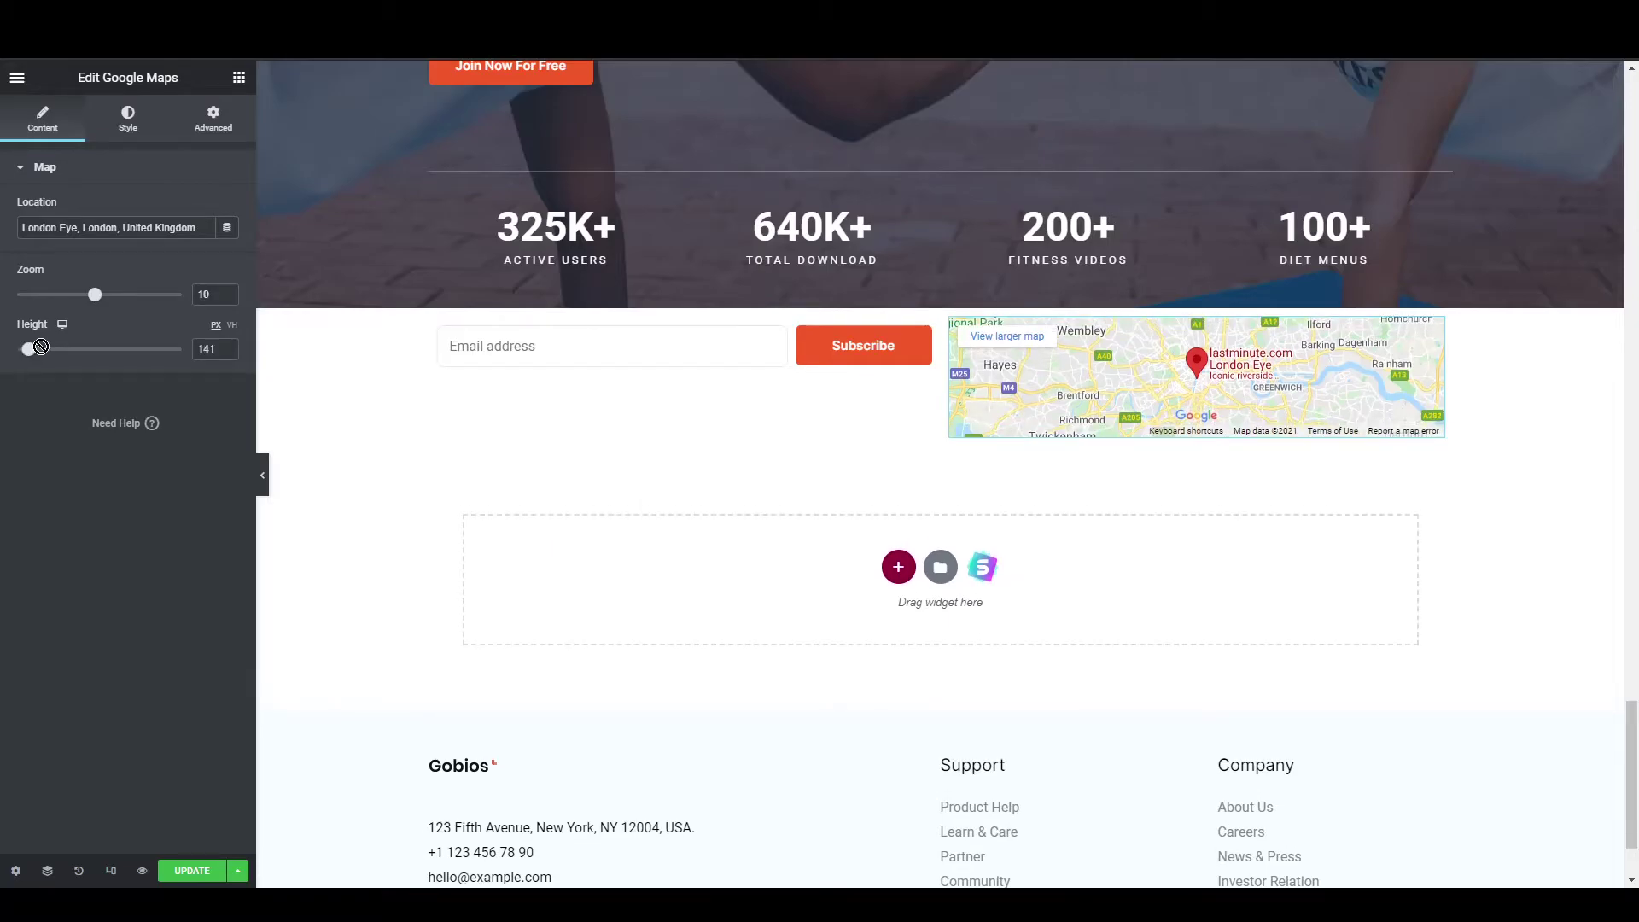
scroll(403, 481, "down", 2)
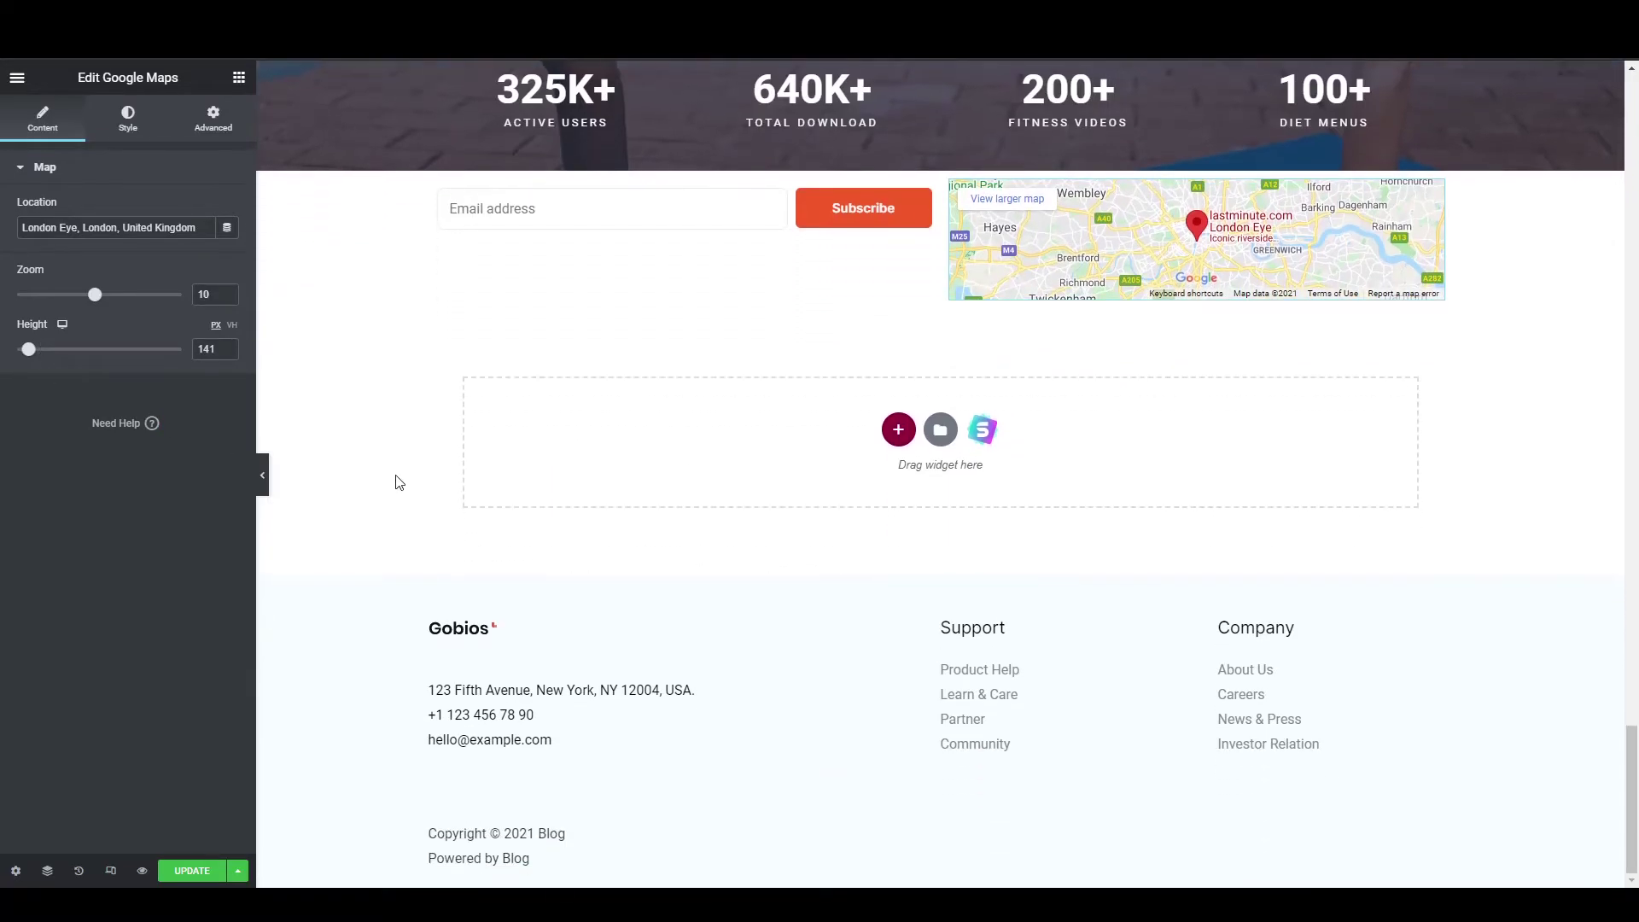
scroll(397, 483, "up", 20)
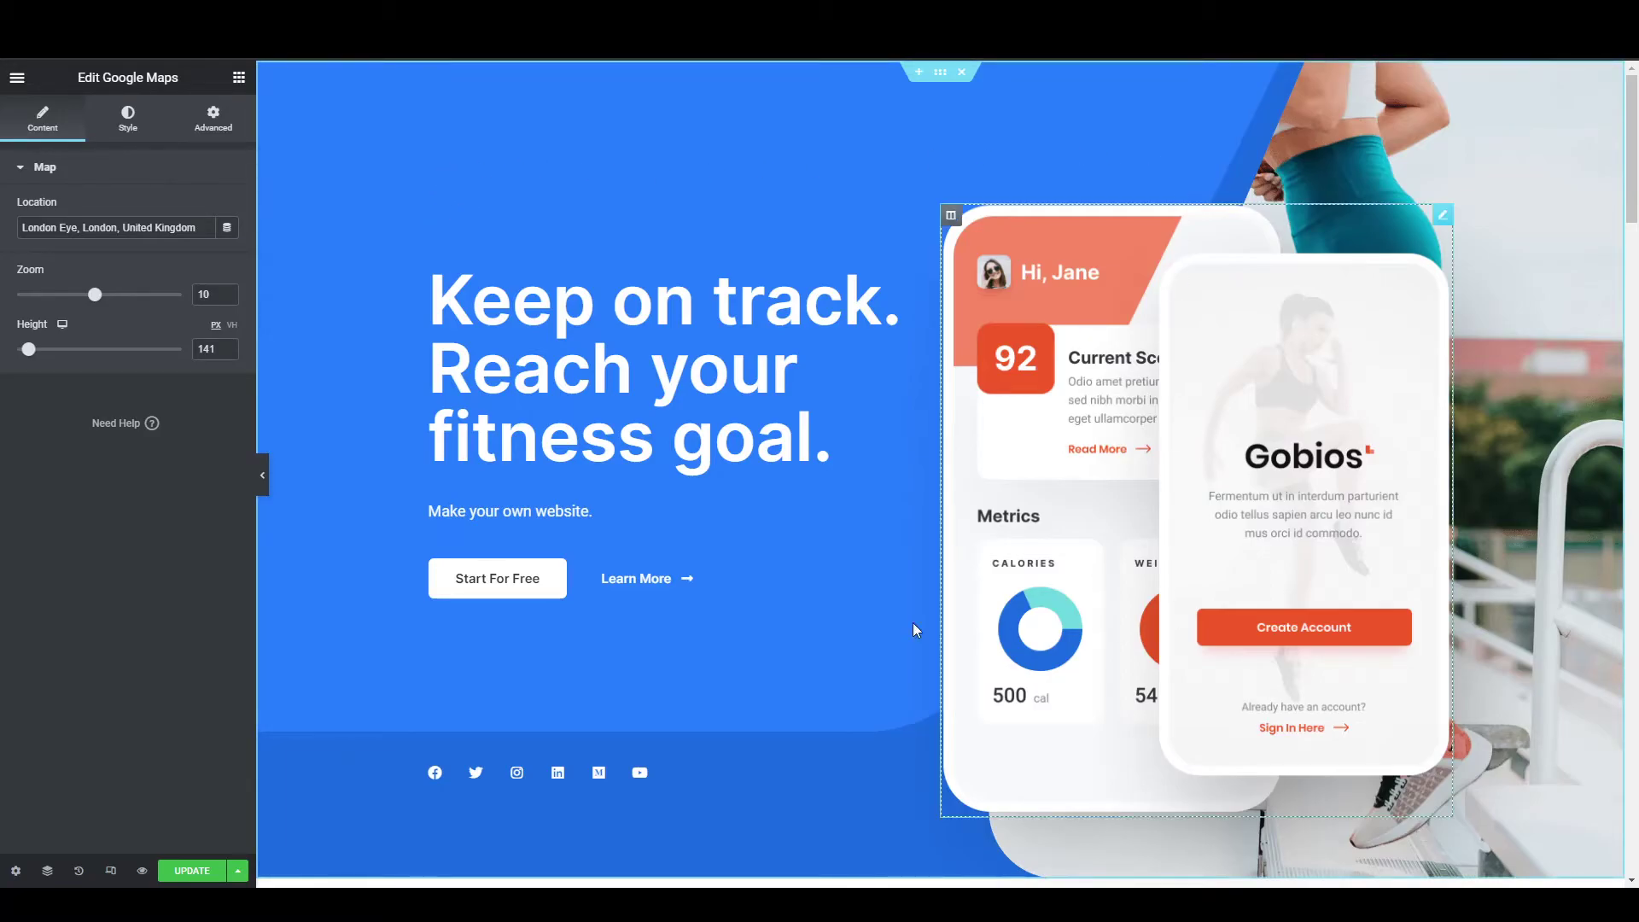
Collapse the Map settings, check and close Site Settings, then save the homepage with UPDATE.
left_click(15, 166)
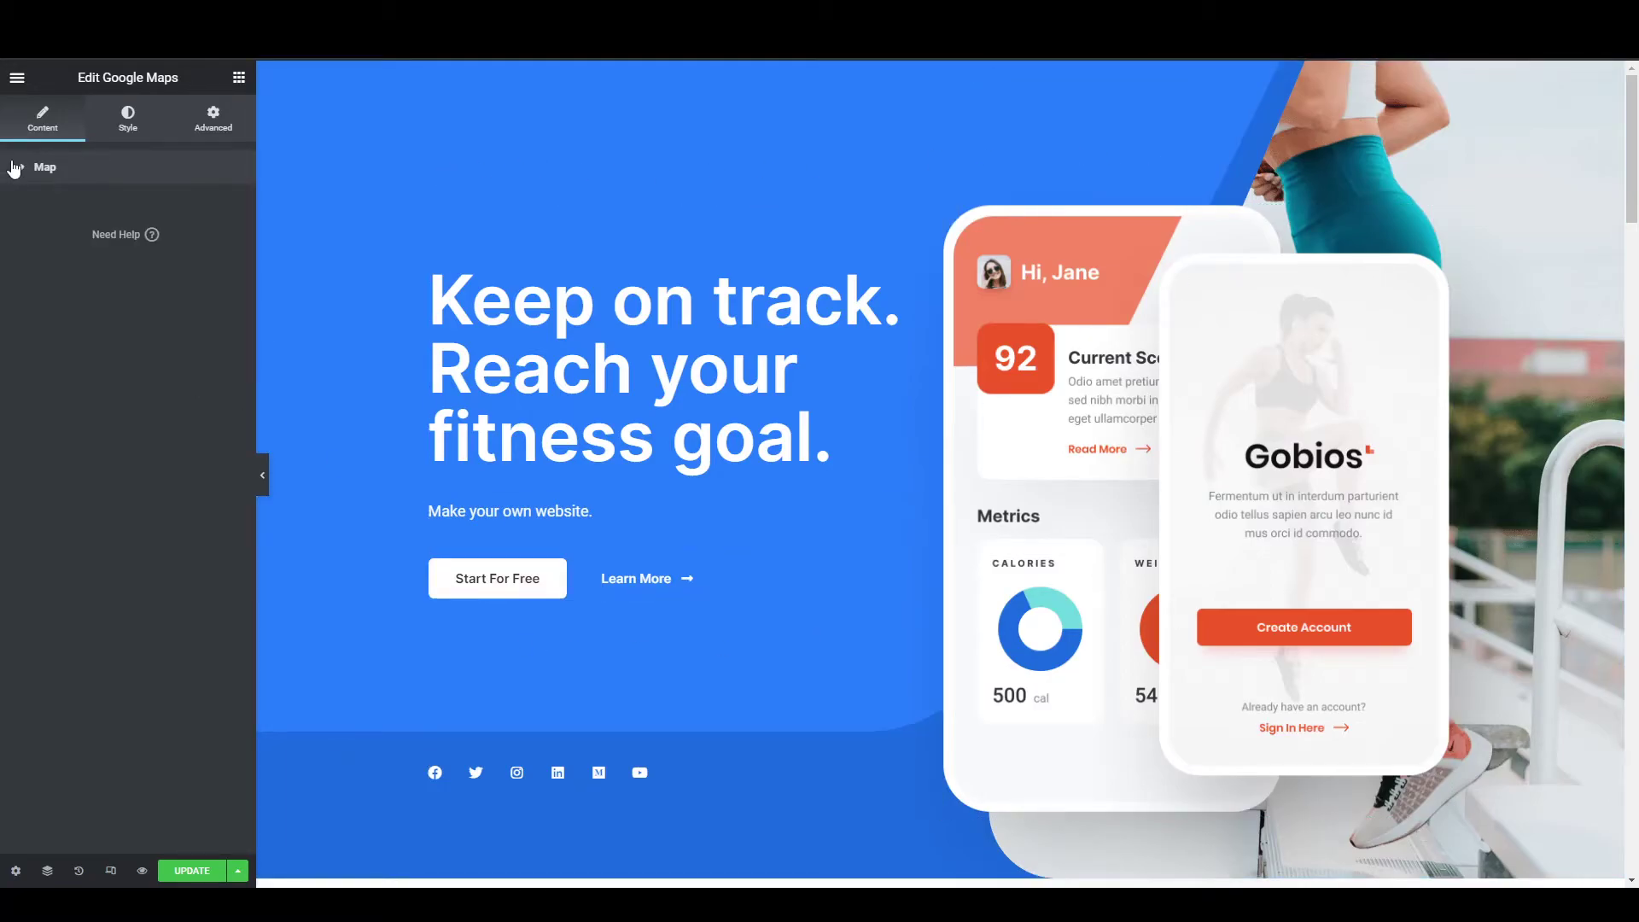
left_click(20, 82)
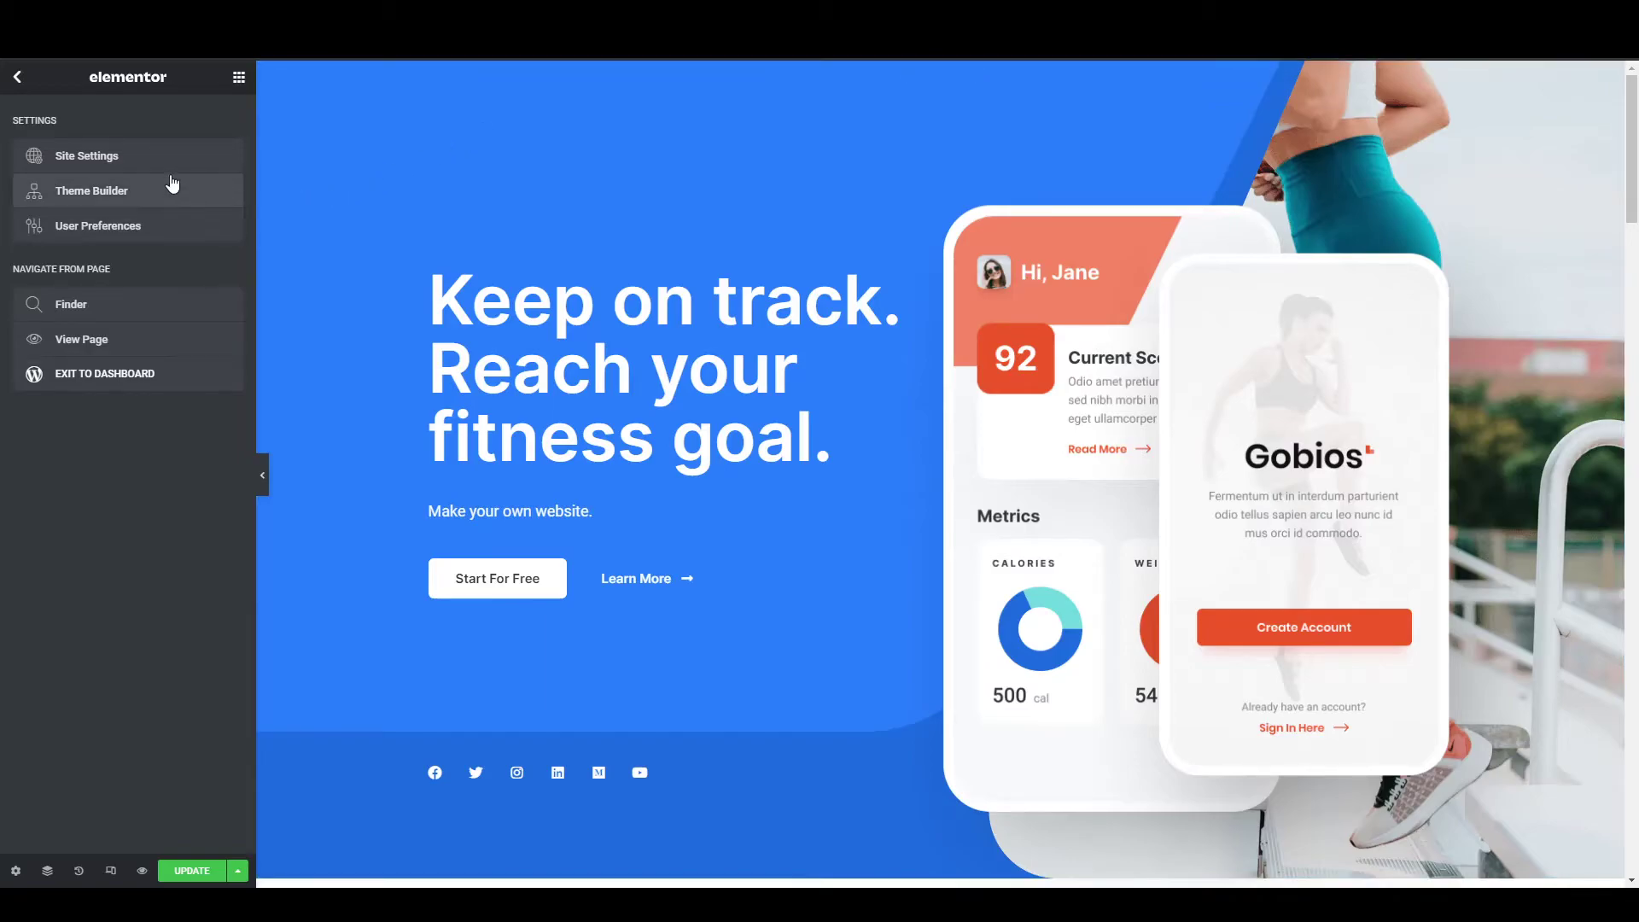
left_click(88, 155)
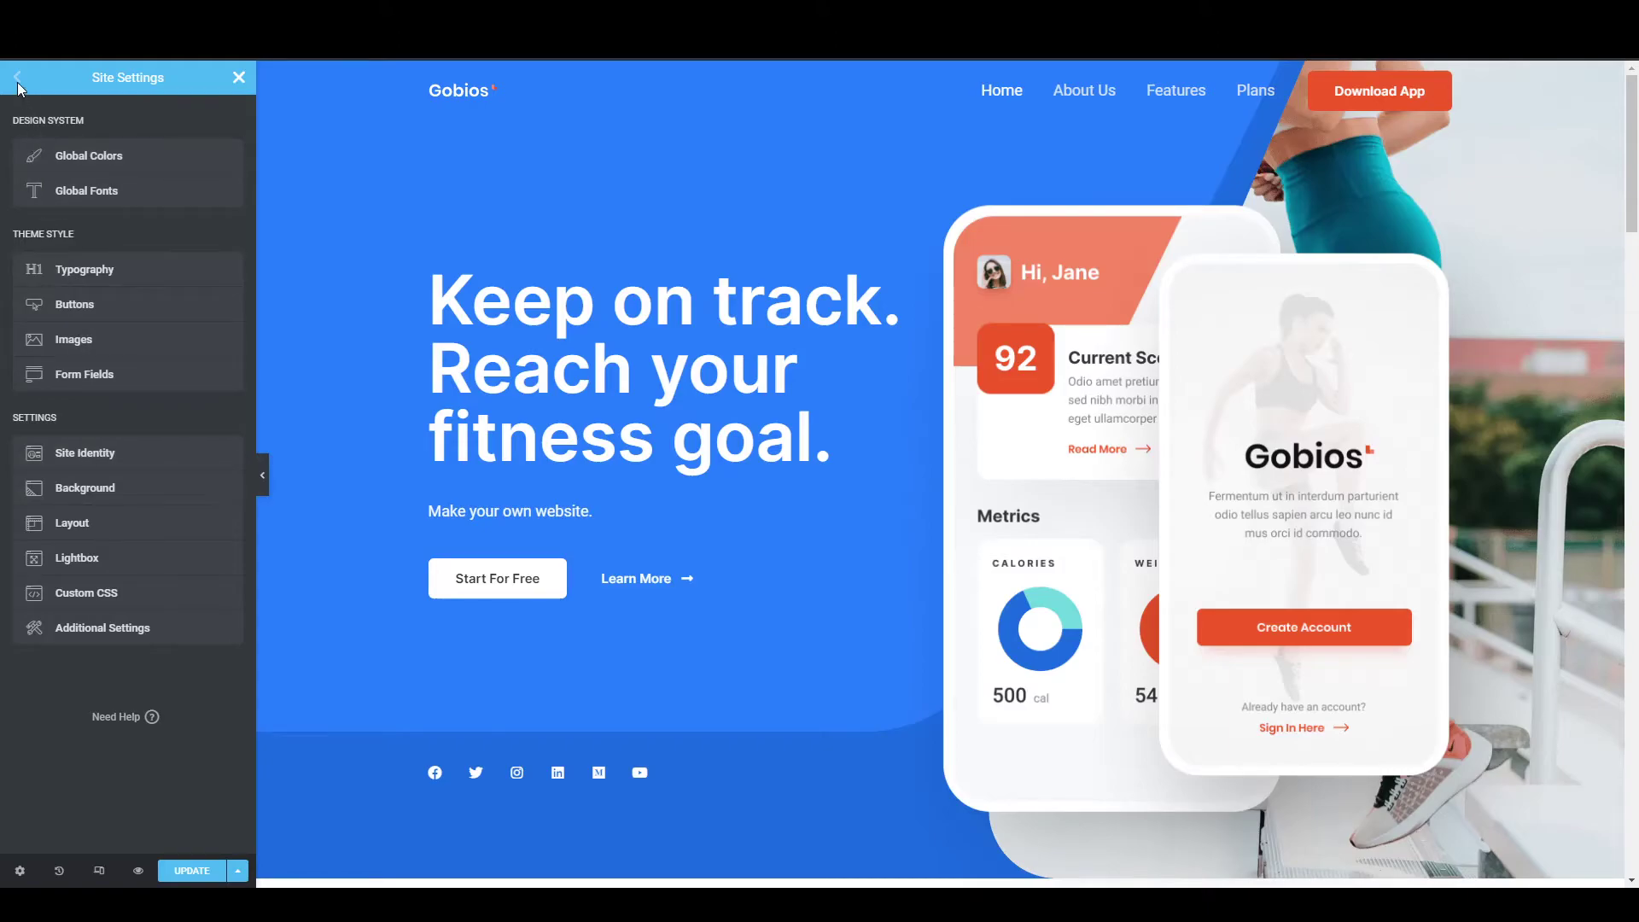
left_click(239, 78)
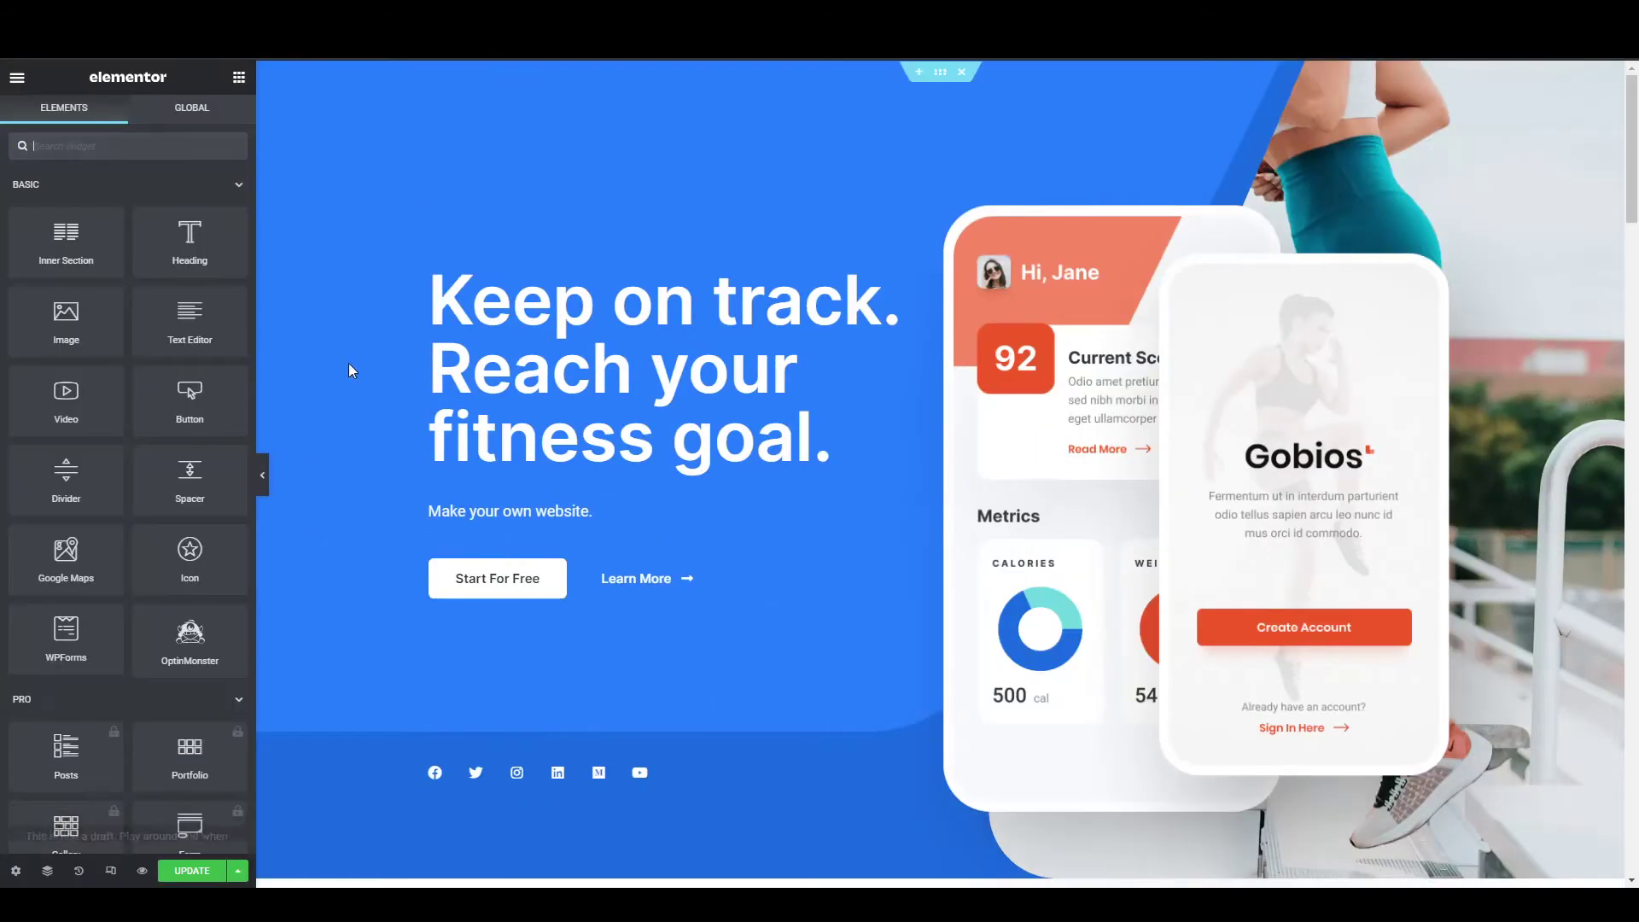
left_click(191, 870)
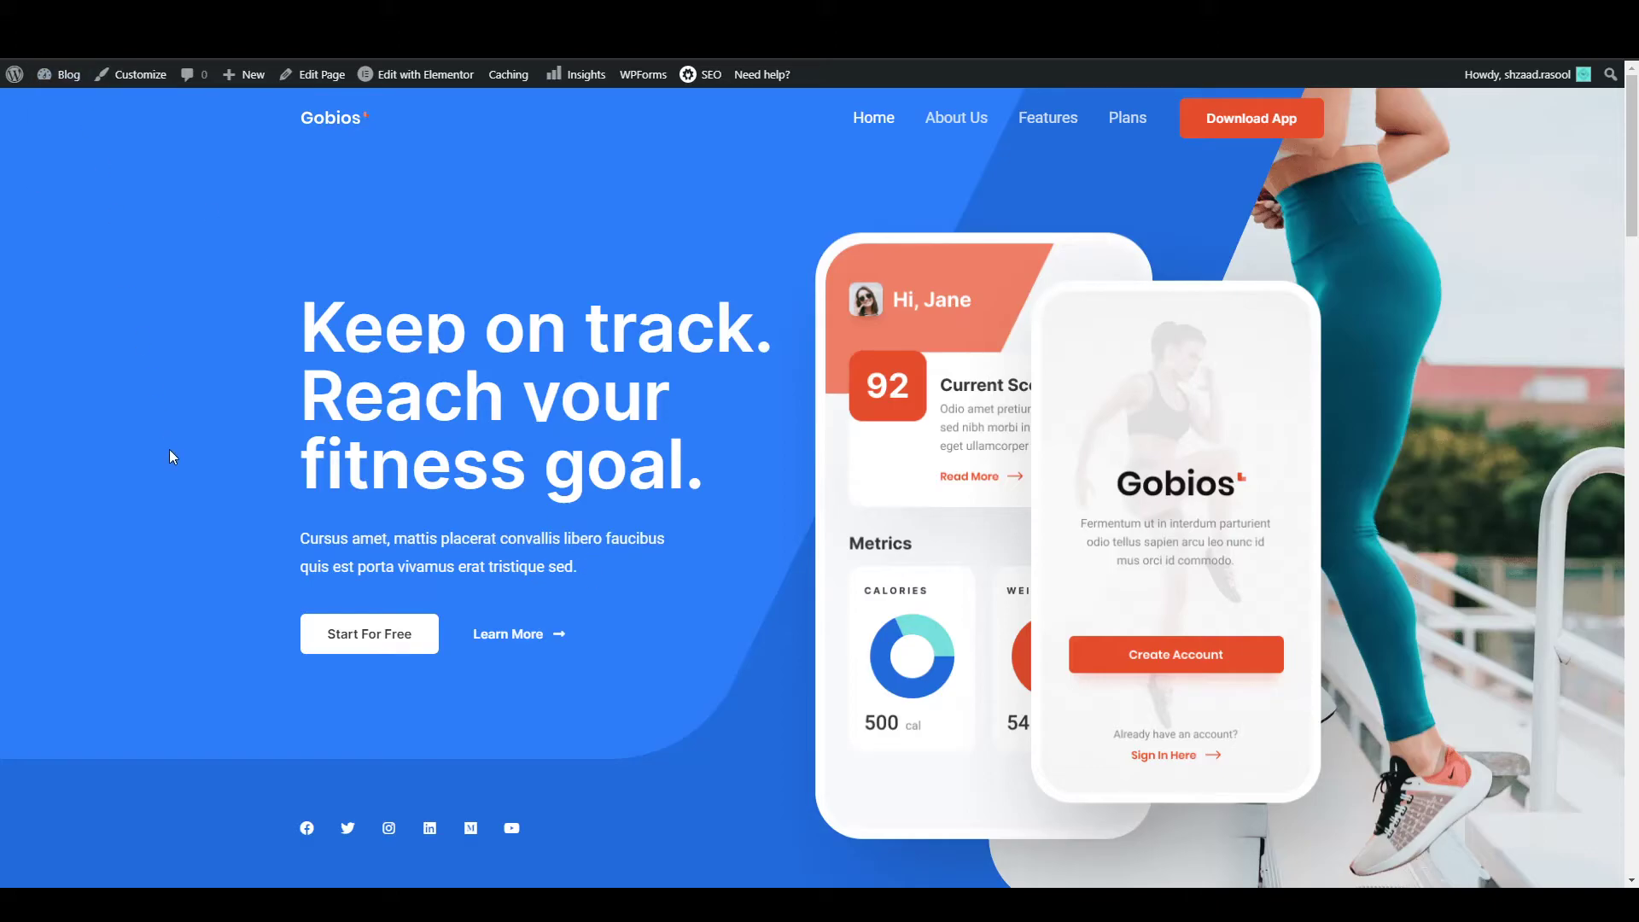
Reload the live page to confirm the edits, then go to the dashboard and Appearance > Customize.
key("F5")
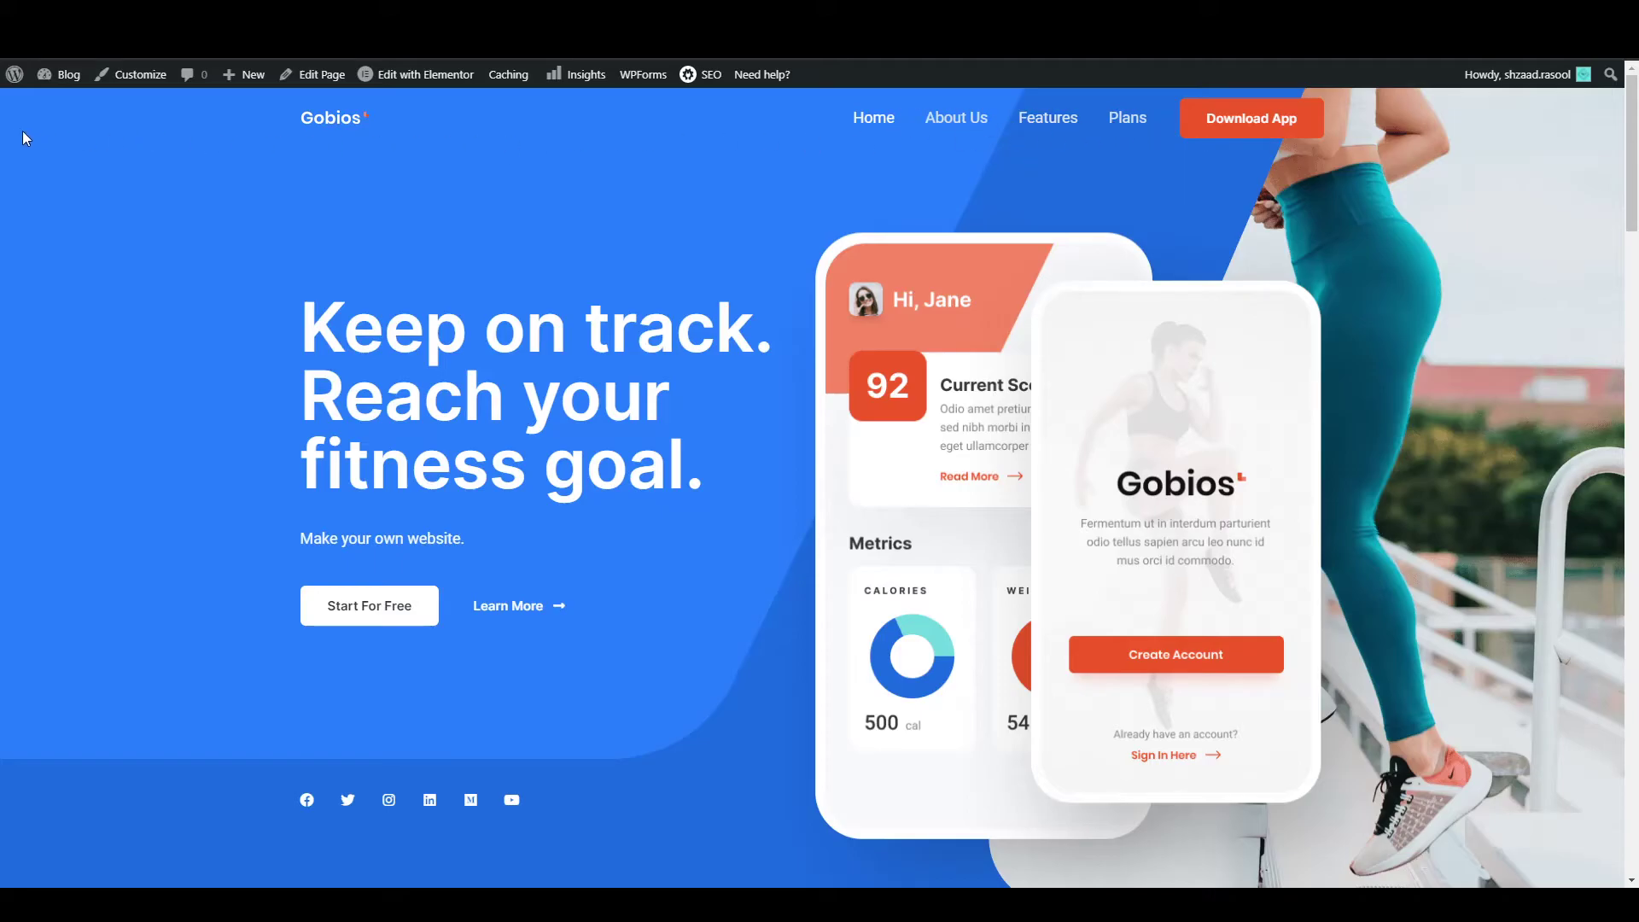
mouse_move(51, 87)
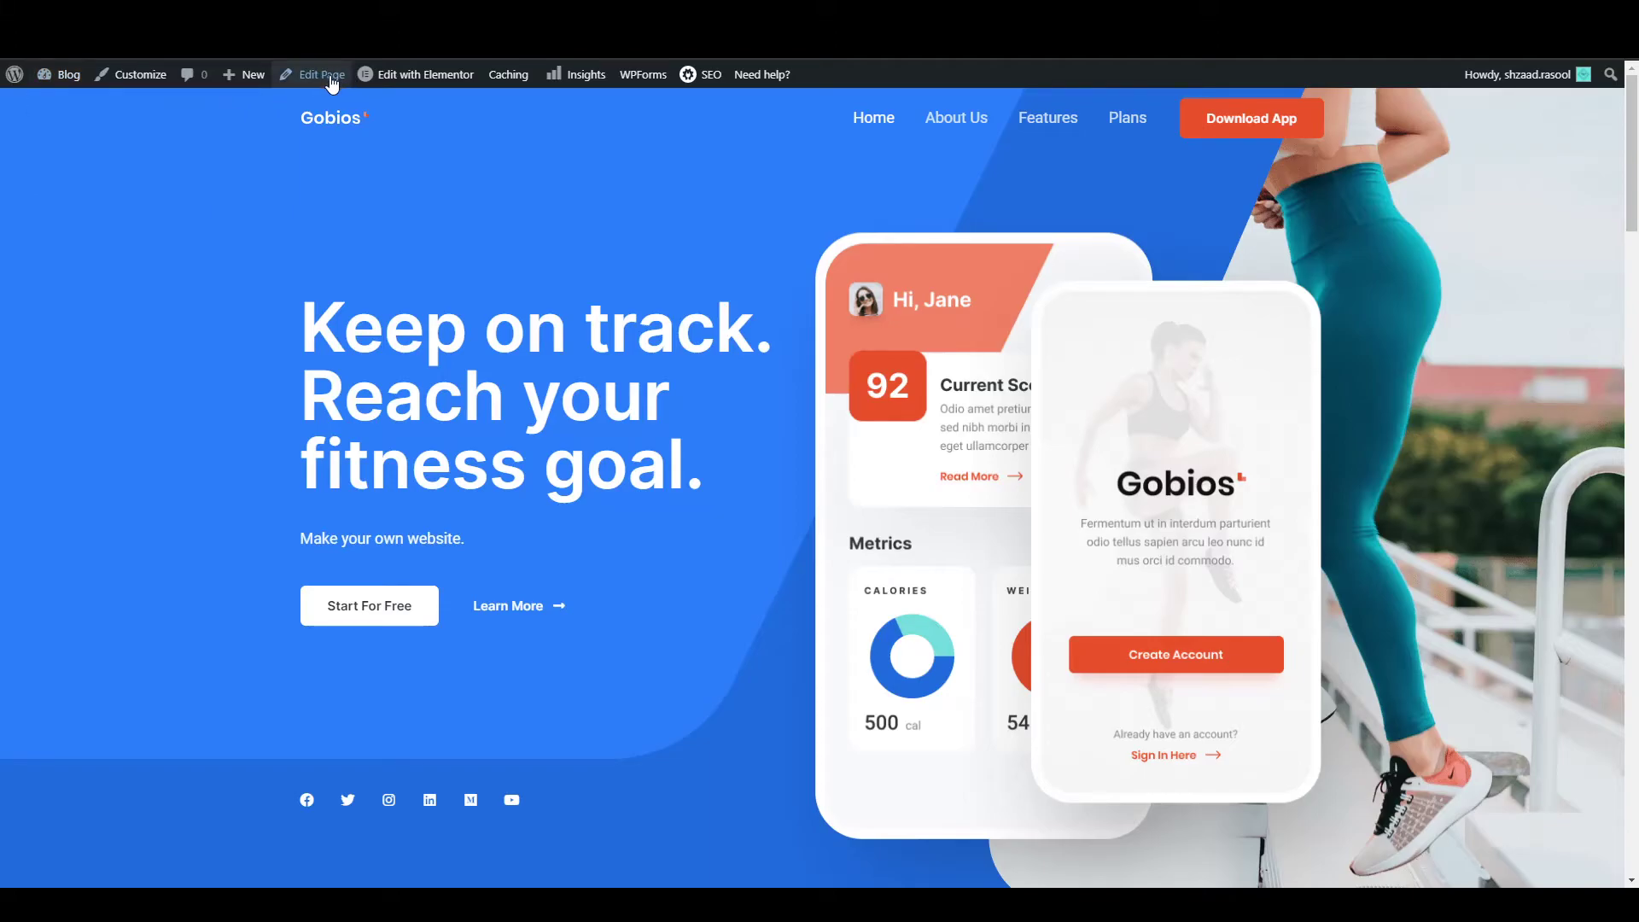
left_click(72, 92)
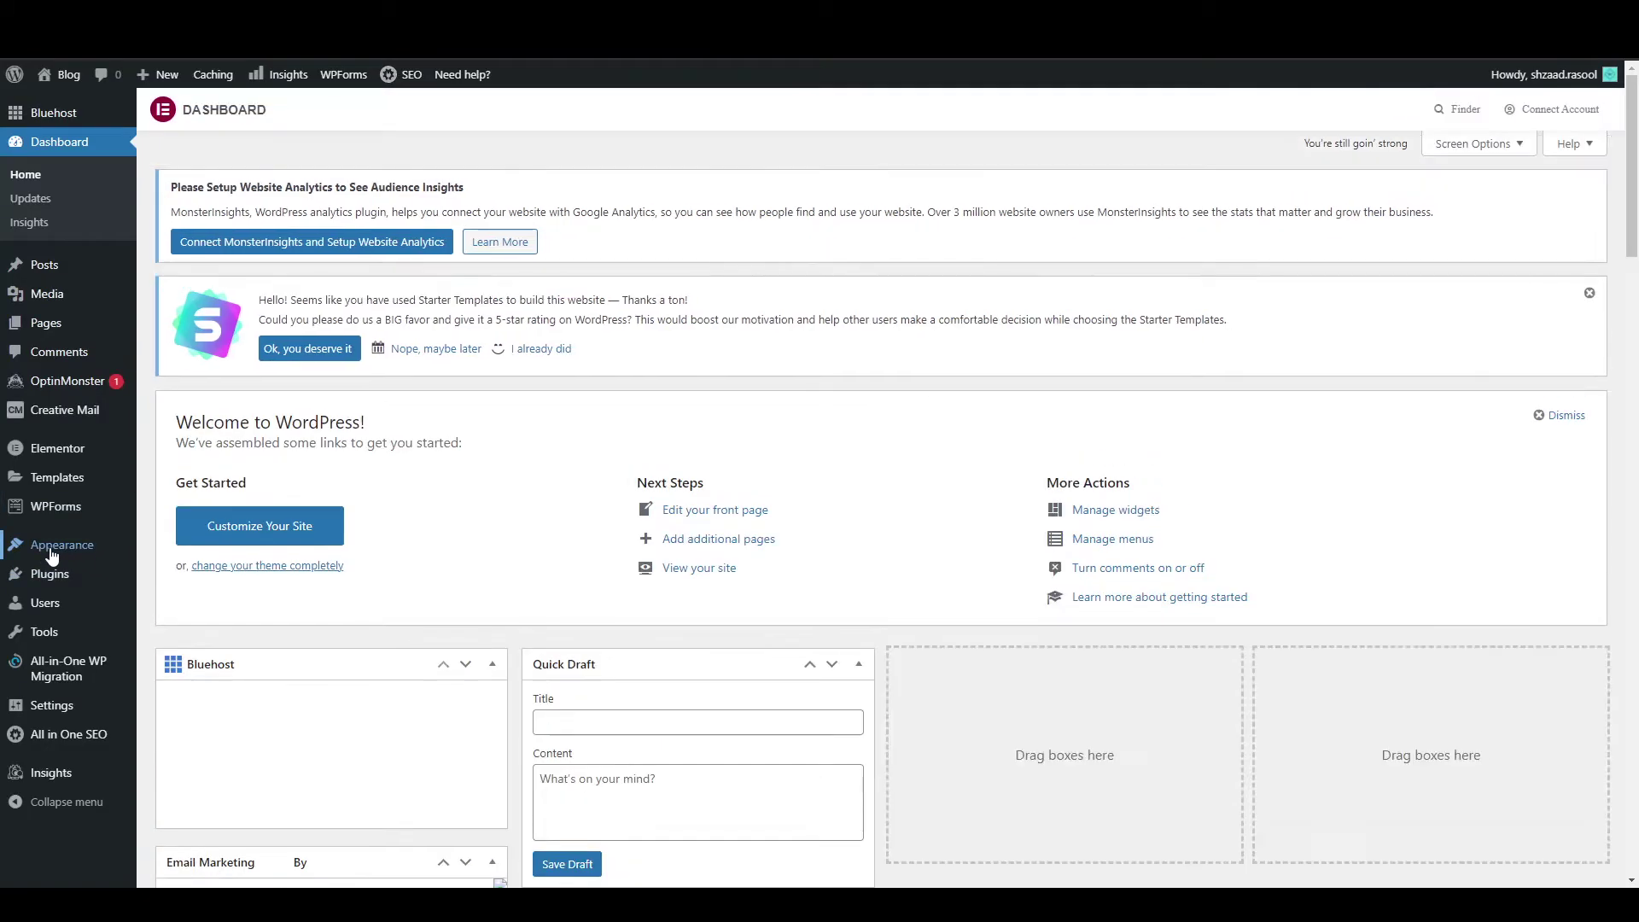
mouse_move(49, 546)
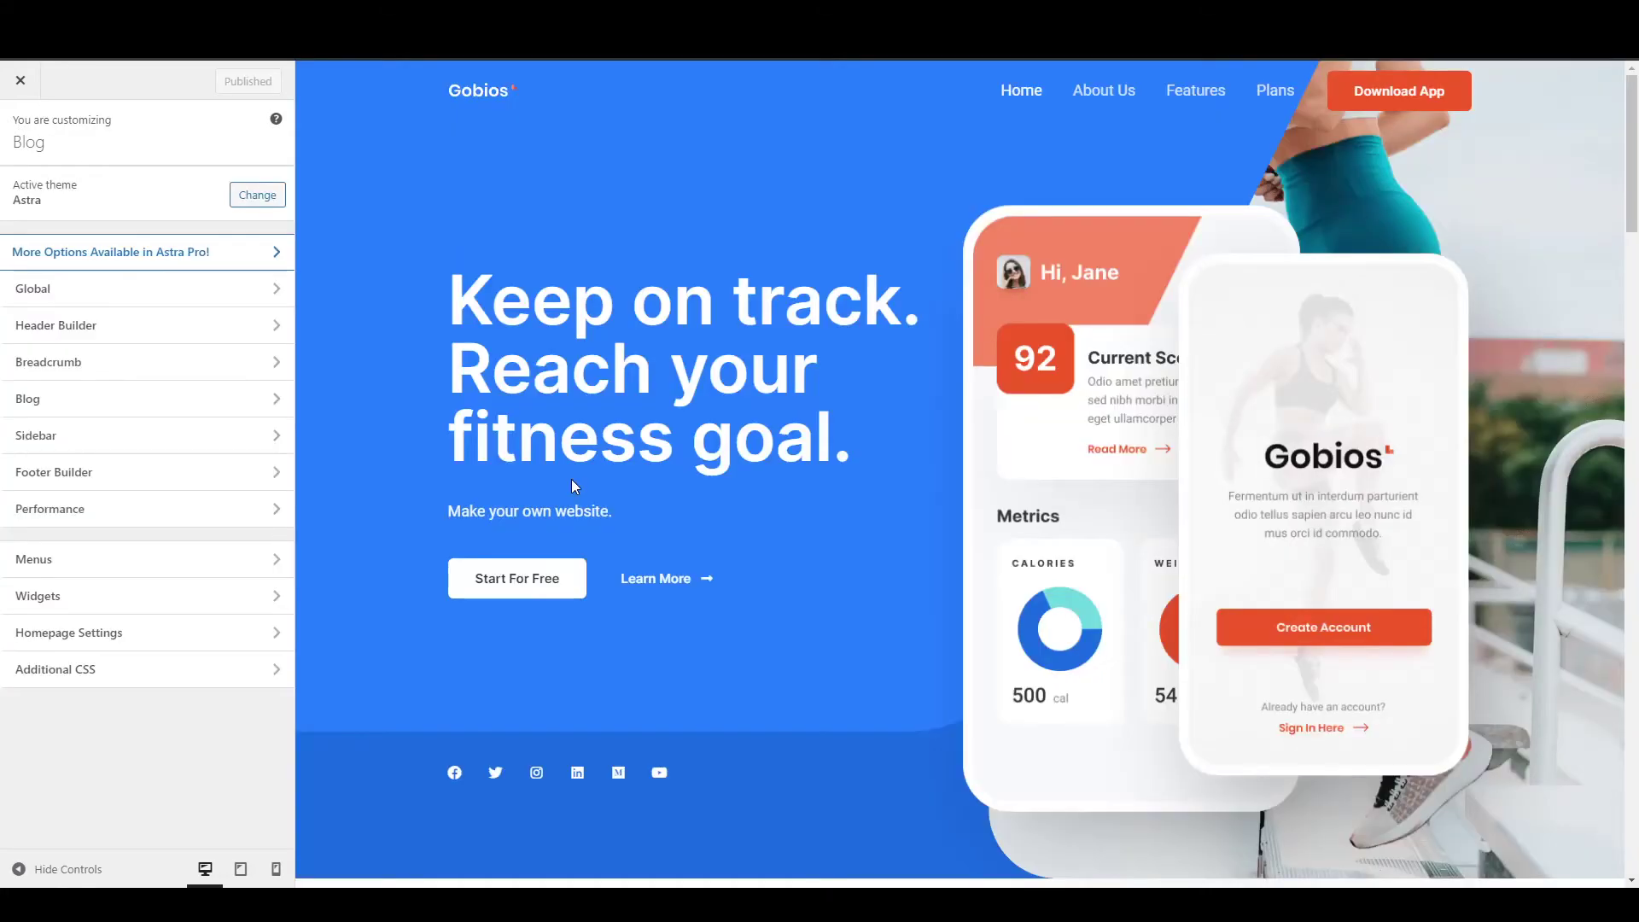
Replace the header logo with LOGO.png, skip cropping, and set the logo width to 116 px.
left_click(53, 335)
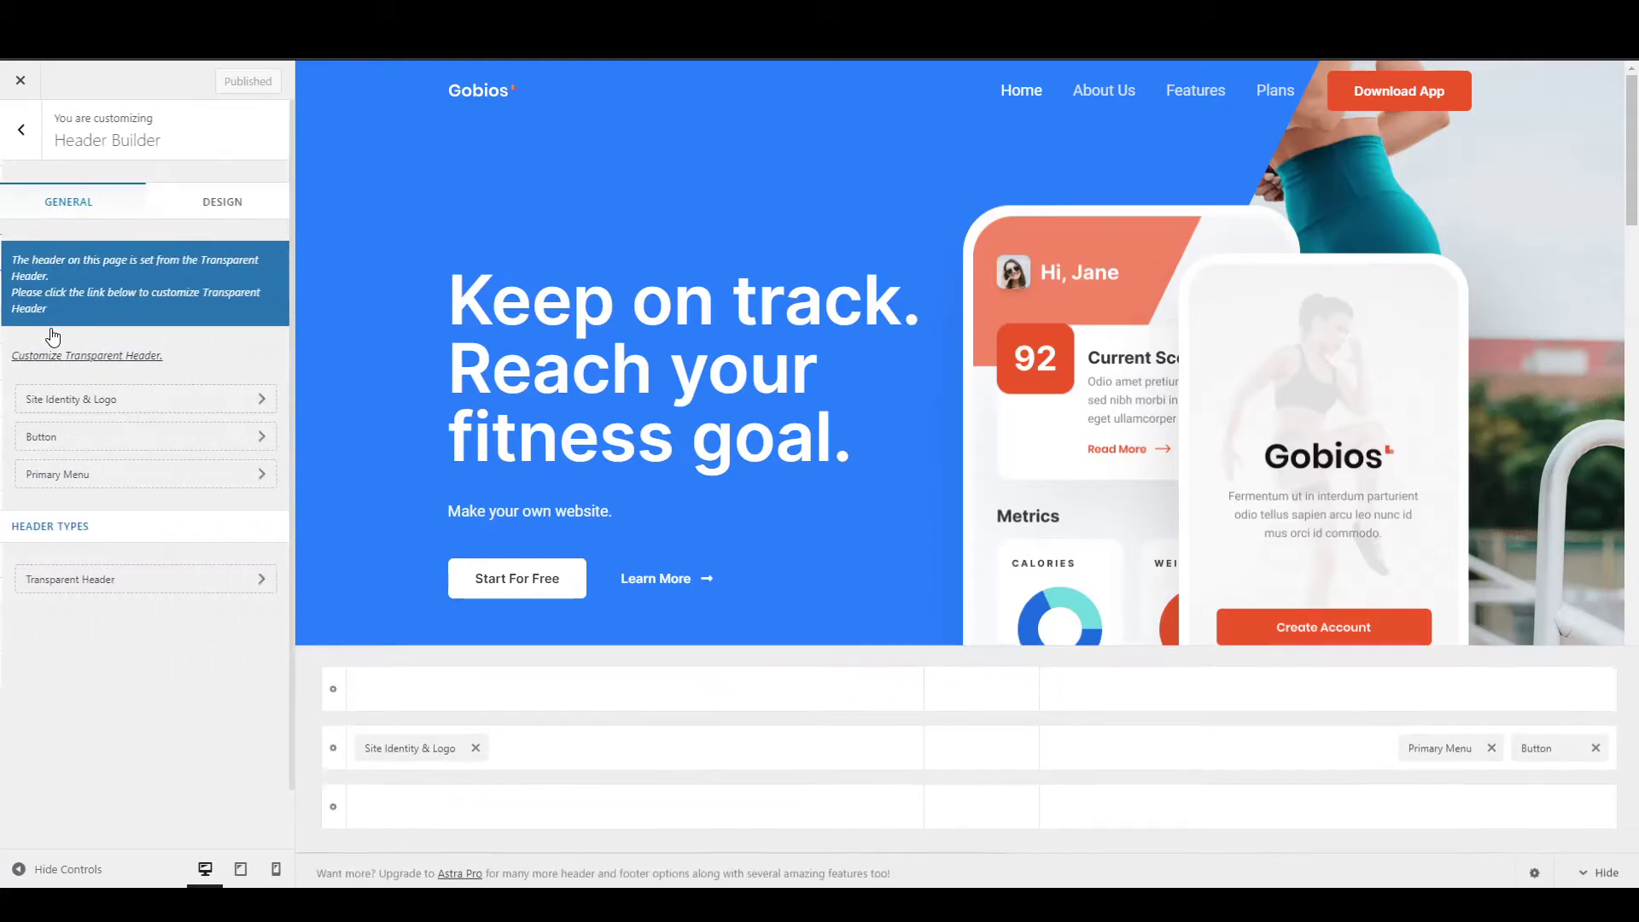
left_click(69, 412)
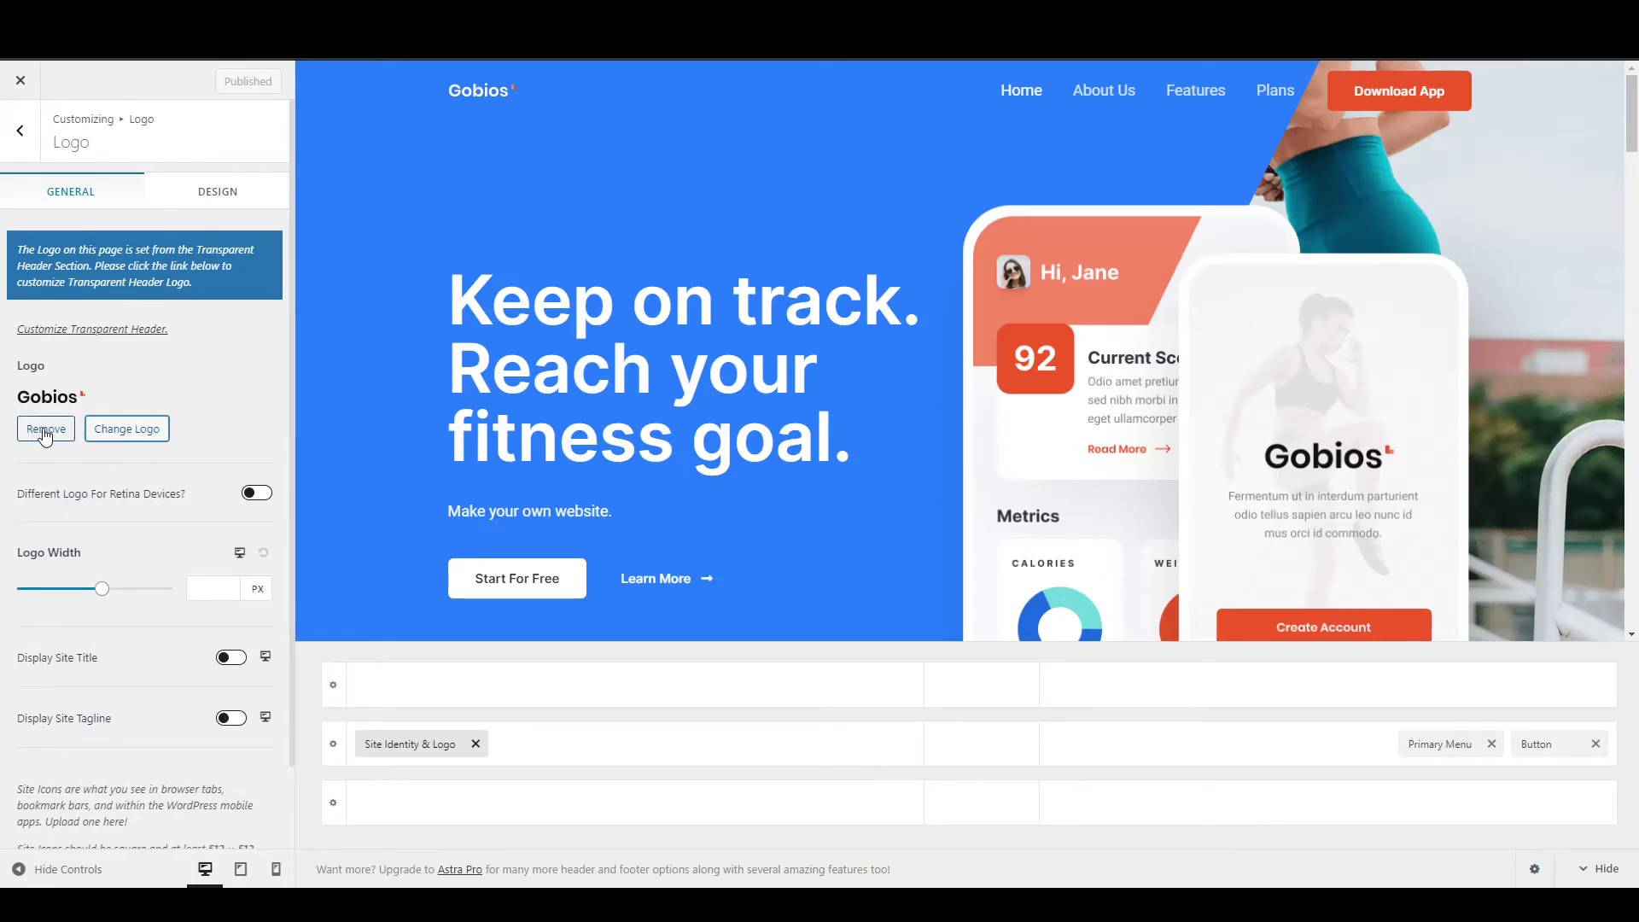
left_click(133, 431)
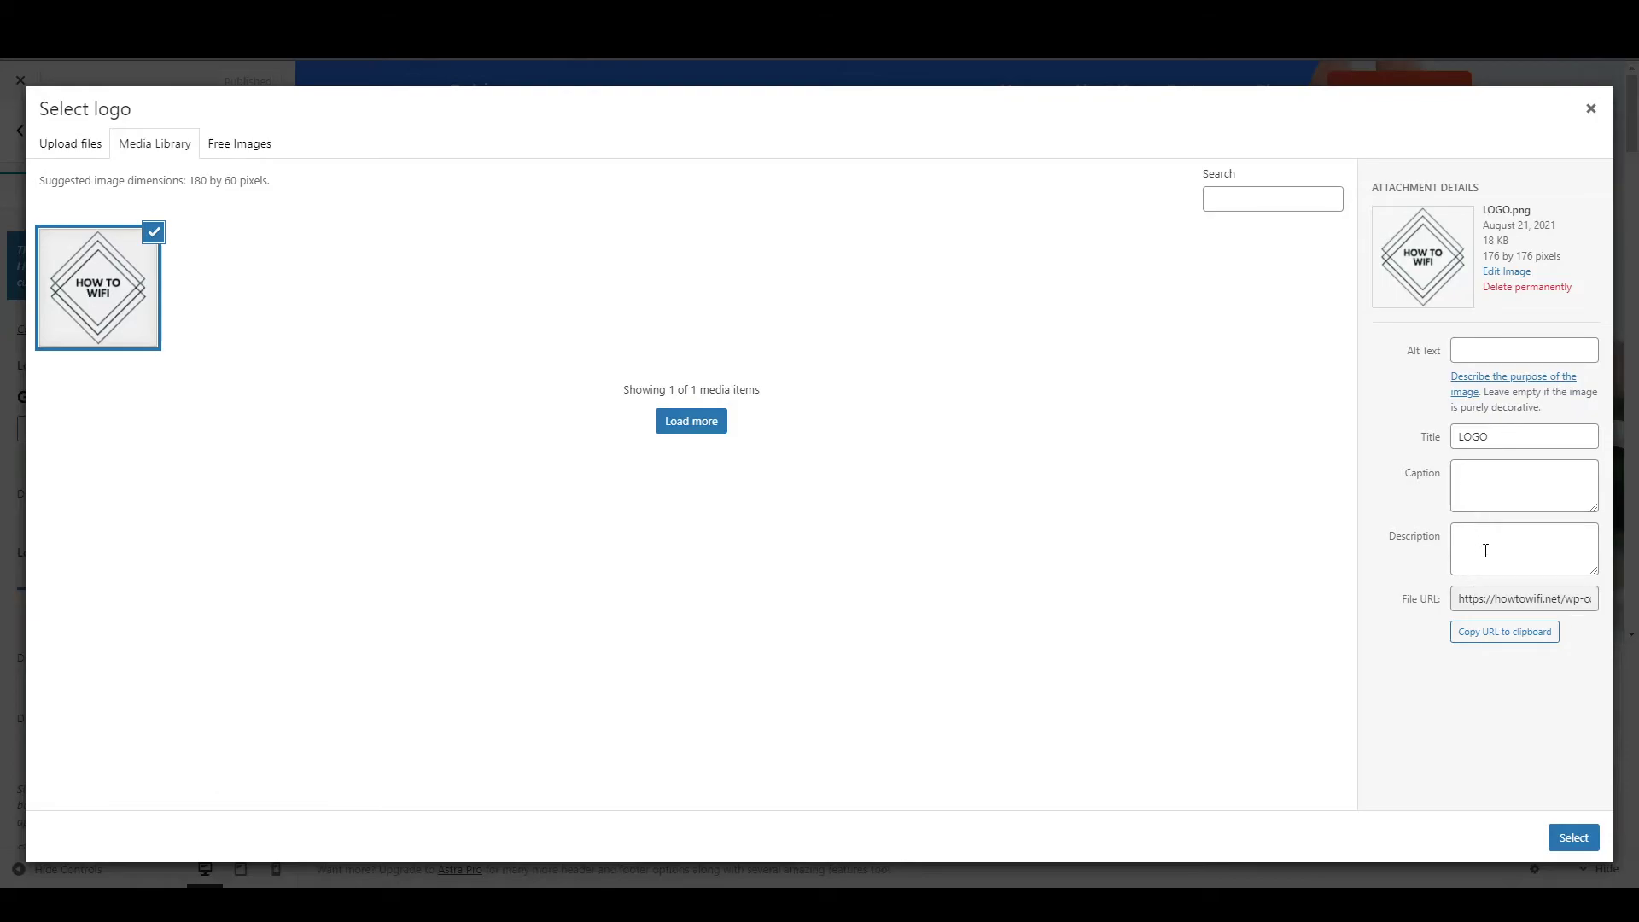
left_click(1573, 837)
mouse_move(748, 226)
left_mouse_down()
mouse_move(728, 326)
mouse_move(735, 211)
mouse_move(764, 247)
left_mouse_up()
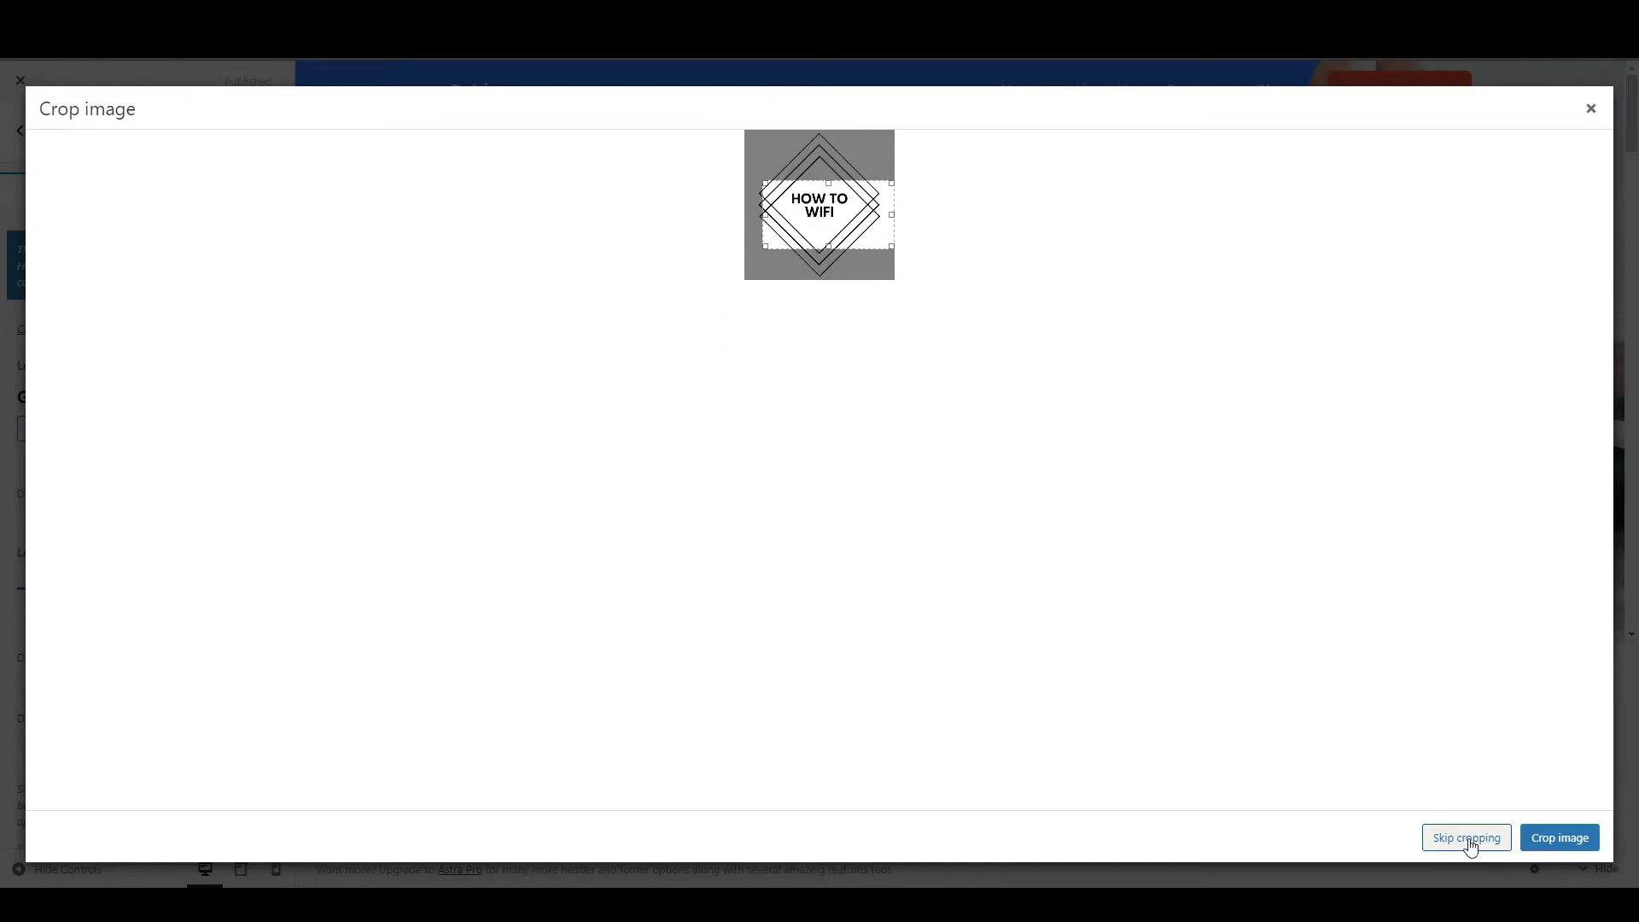
left_click(1466, 840)
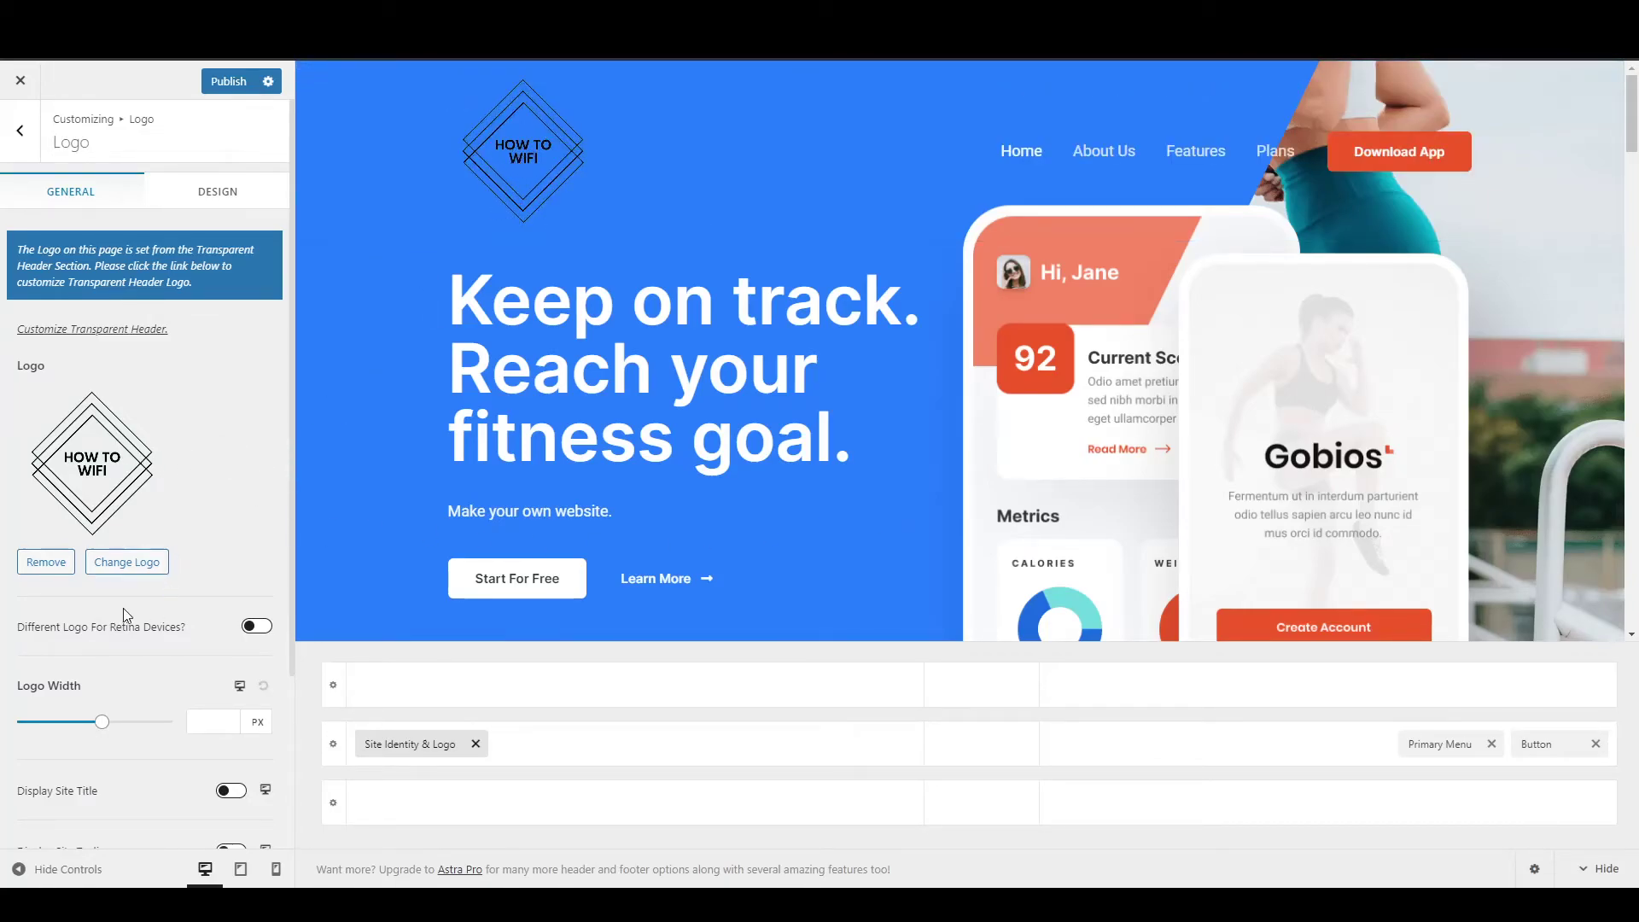
left_click_drag(102, 723, 49, 736)
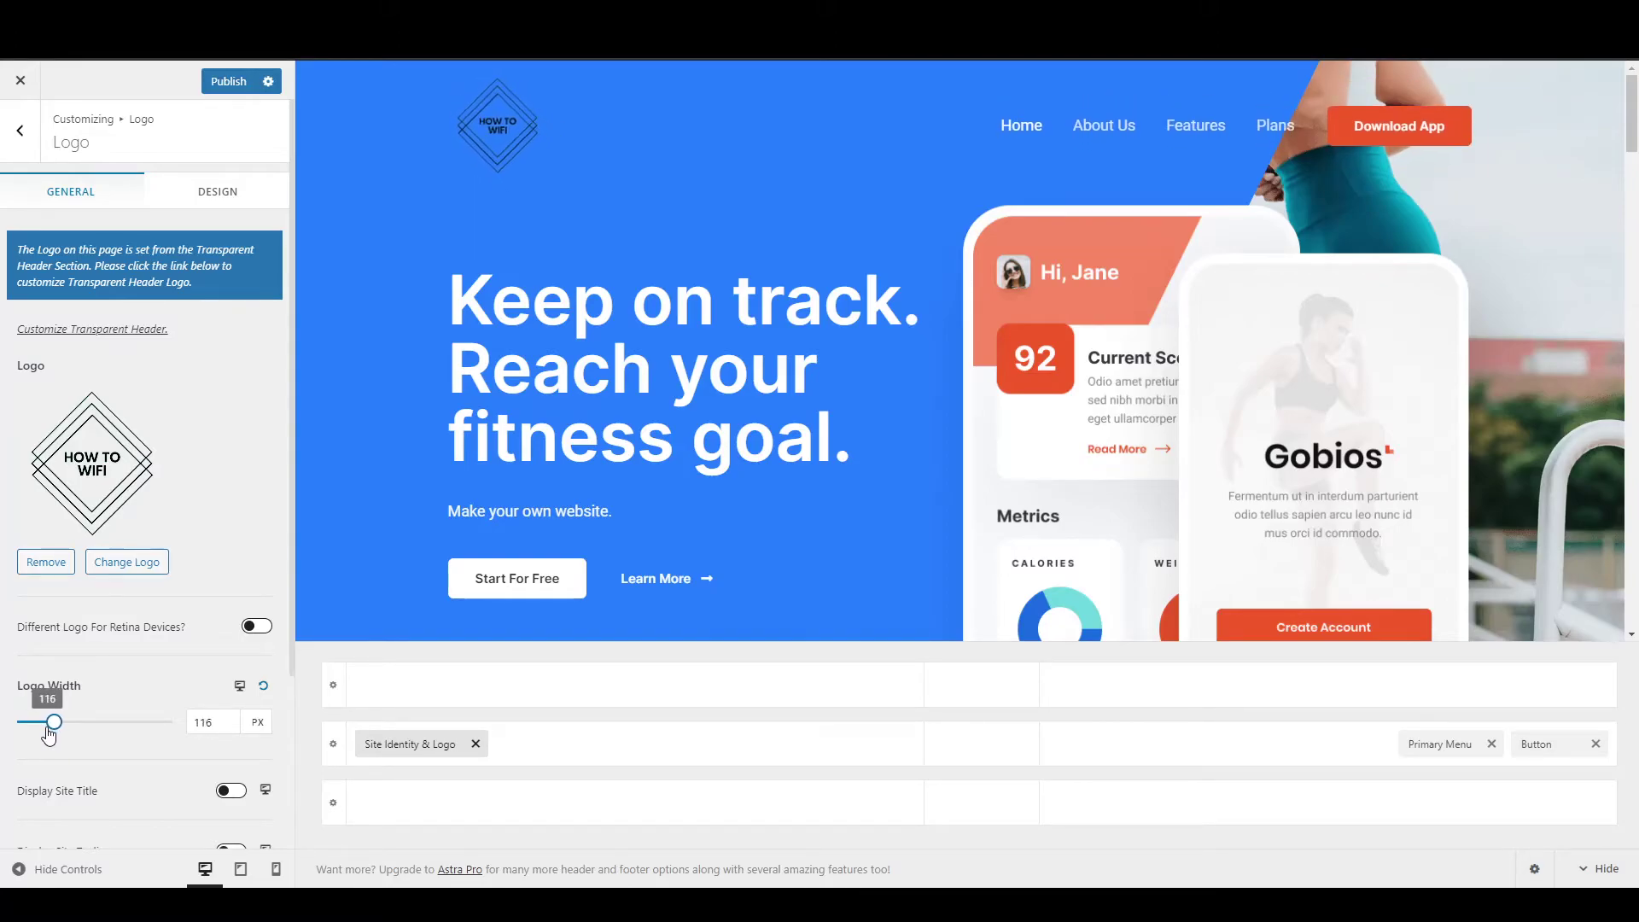
Try displaying the site title and tagline, then leave both hidden in the header.
scroll(169, 642, "down", 2)
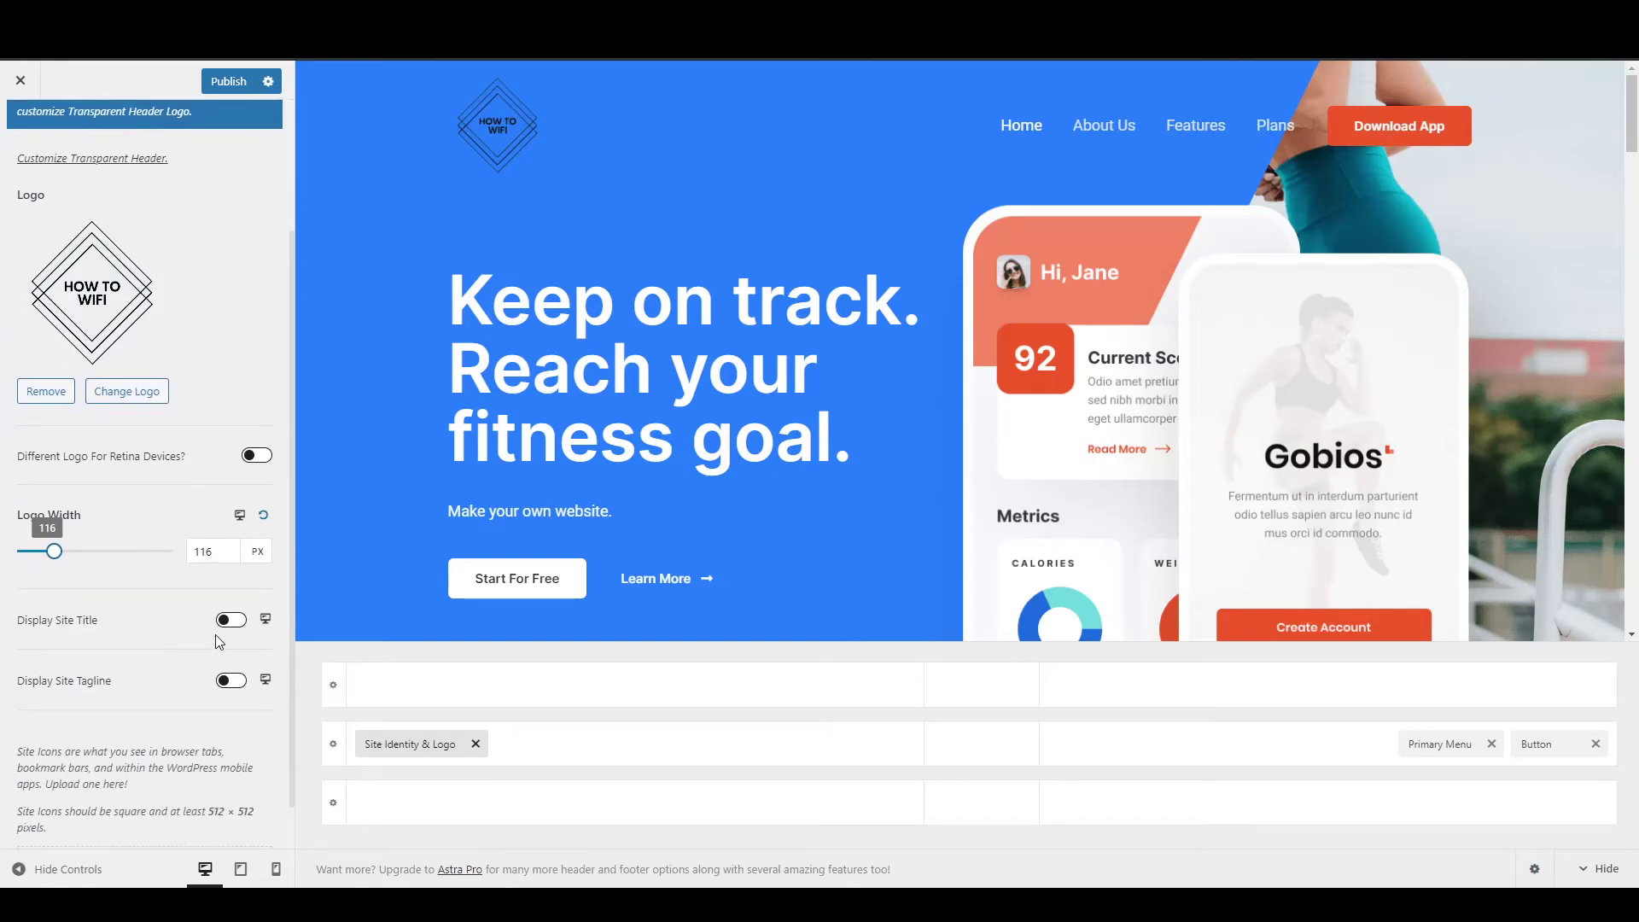
left_click(234, 623)
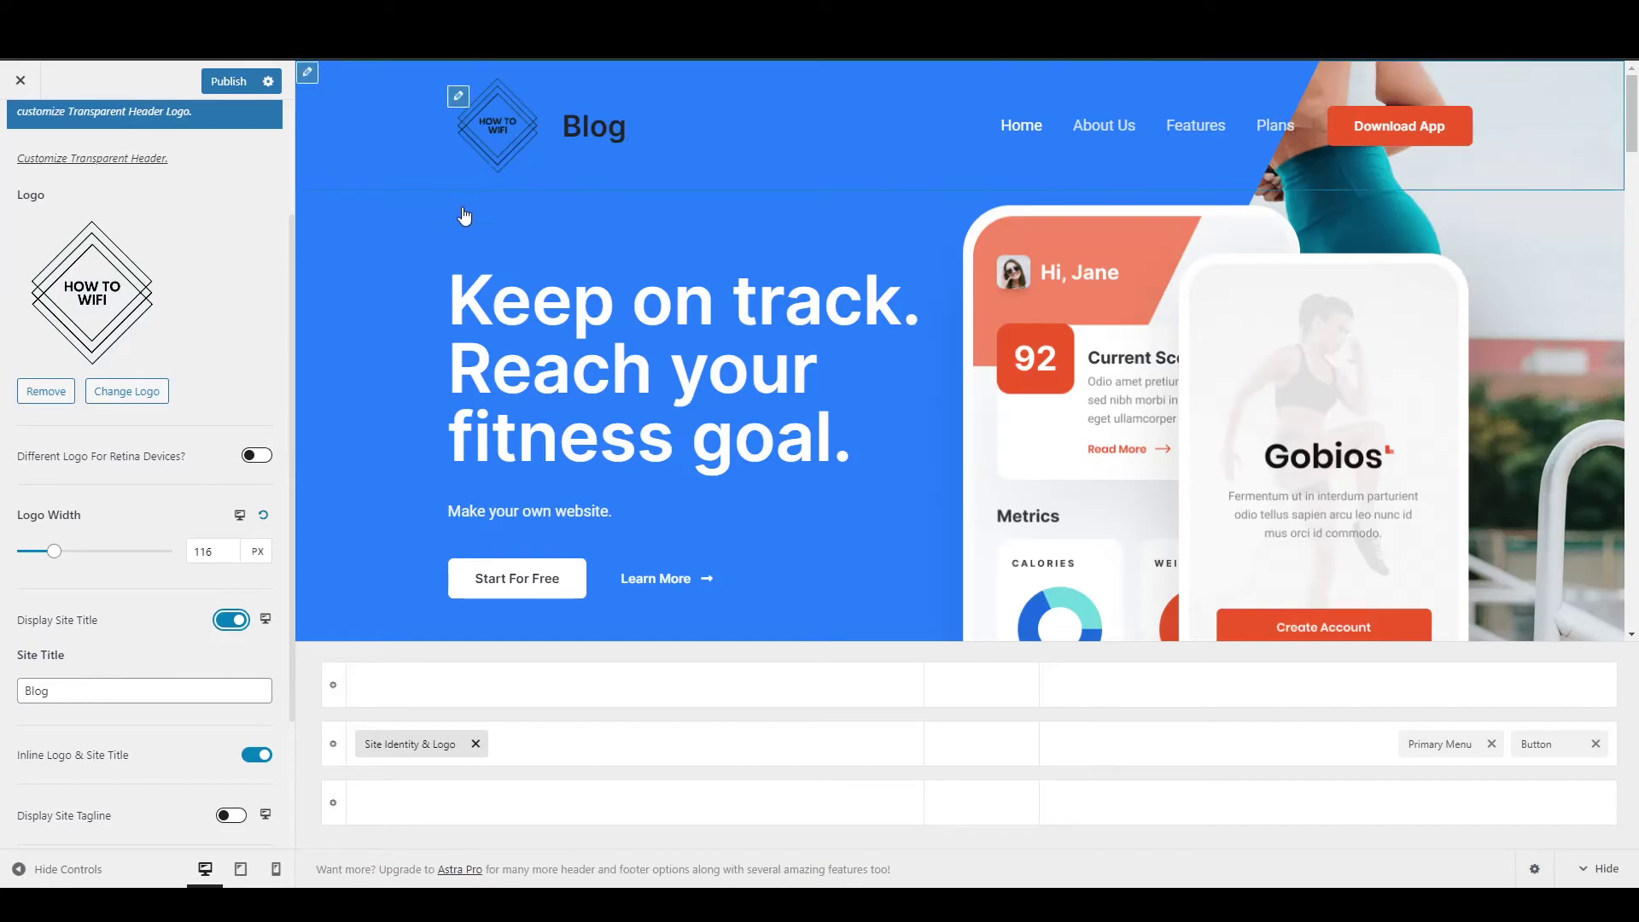
left_click(230, 620)
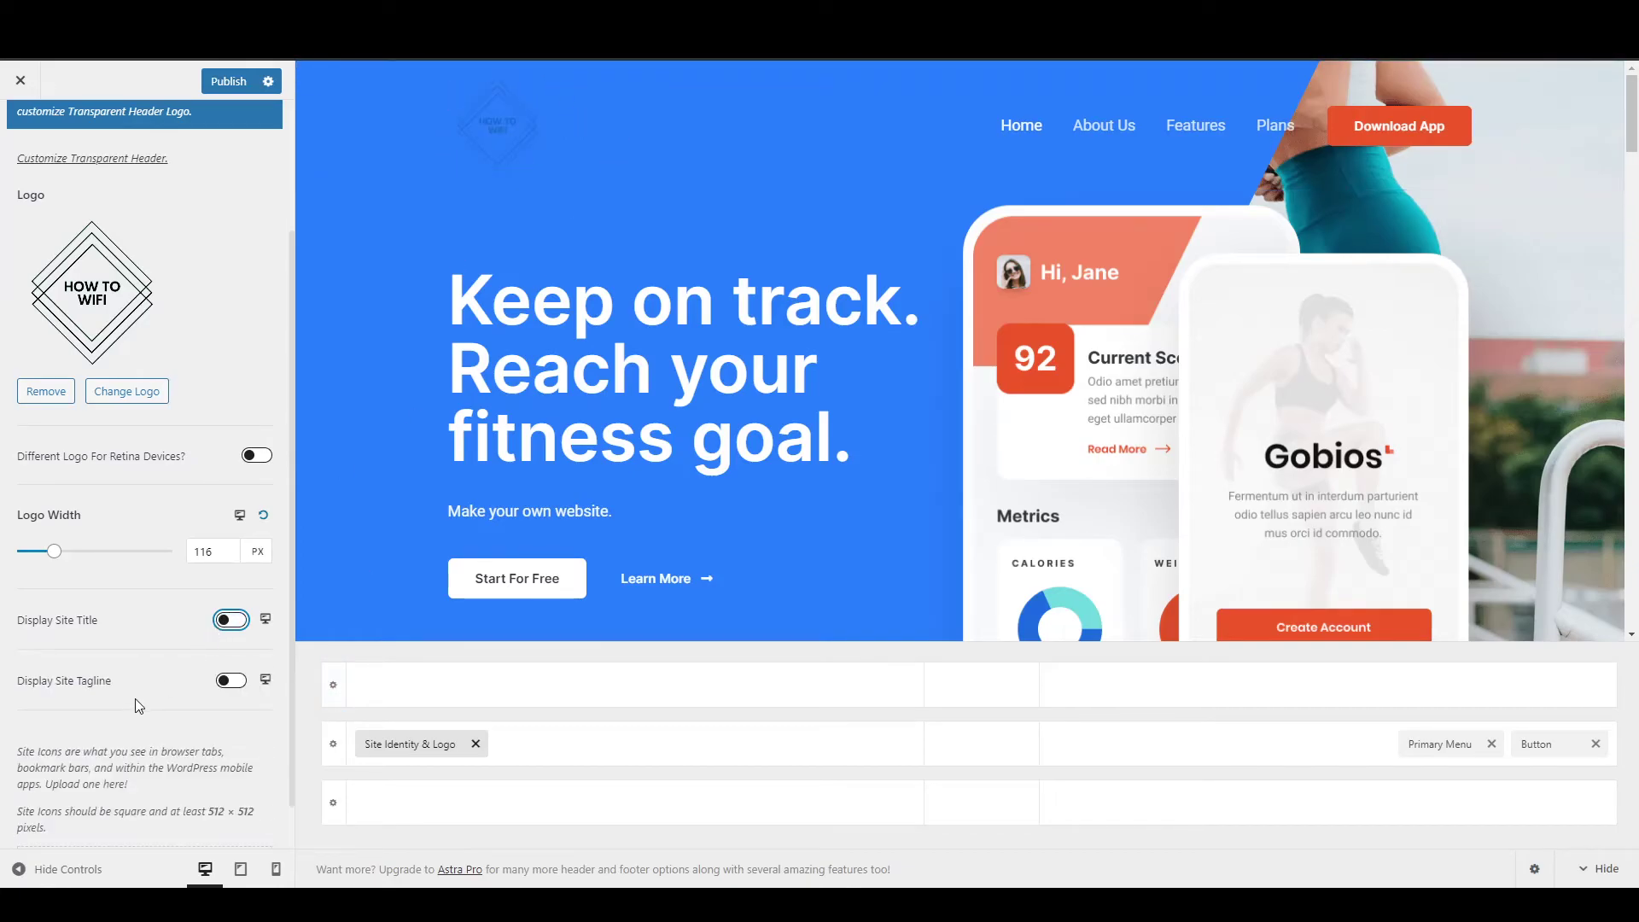
left_click(230, 680)
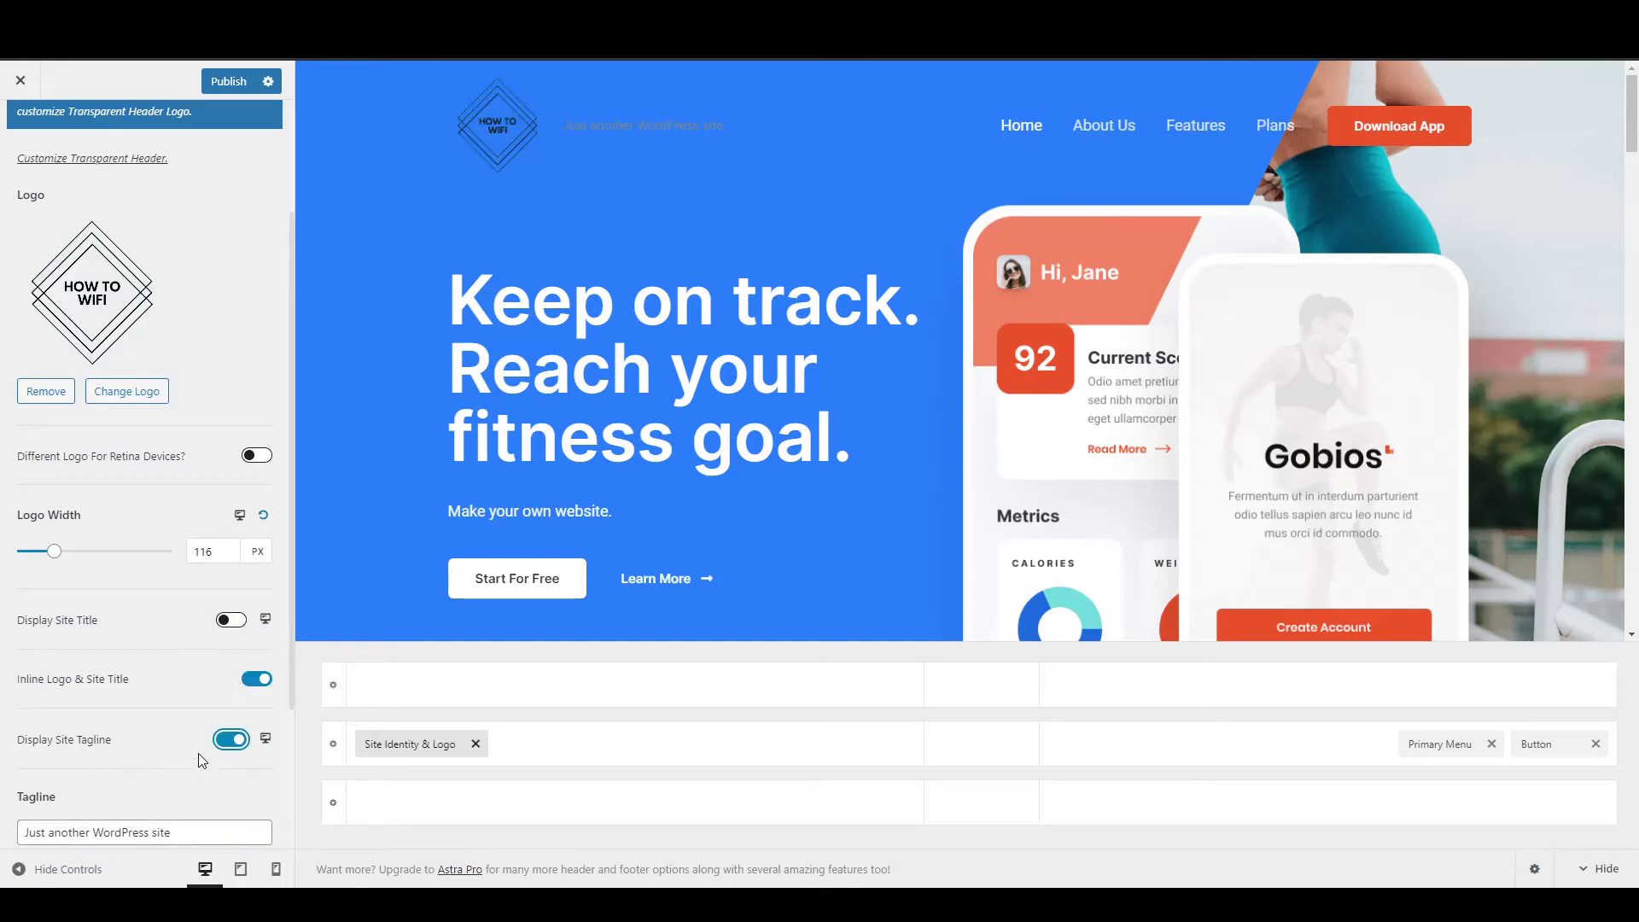
left_click(231, 741)
scroll(90, 721, "down", 1)
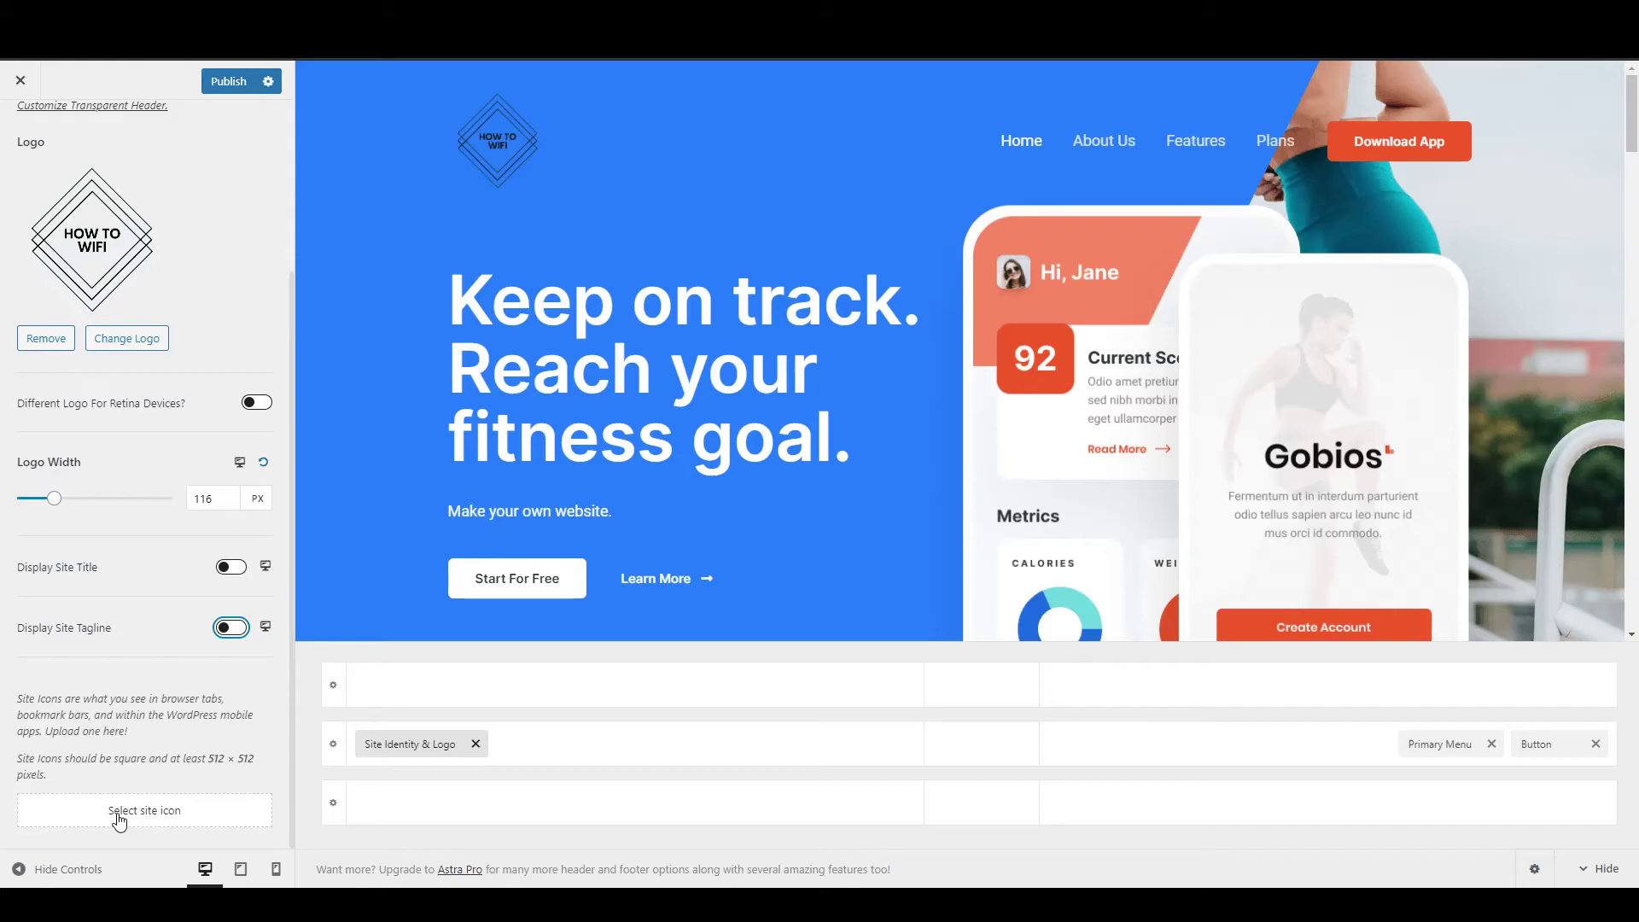
scroll(106, 749, "up", 3)
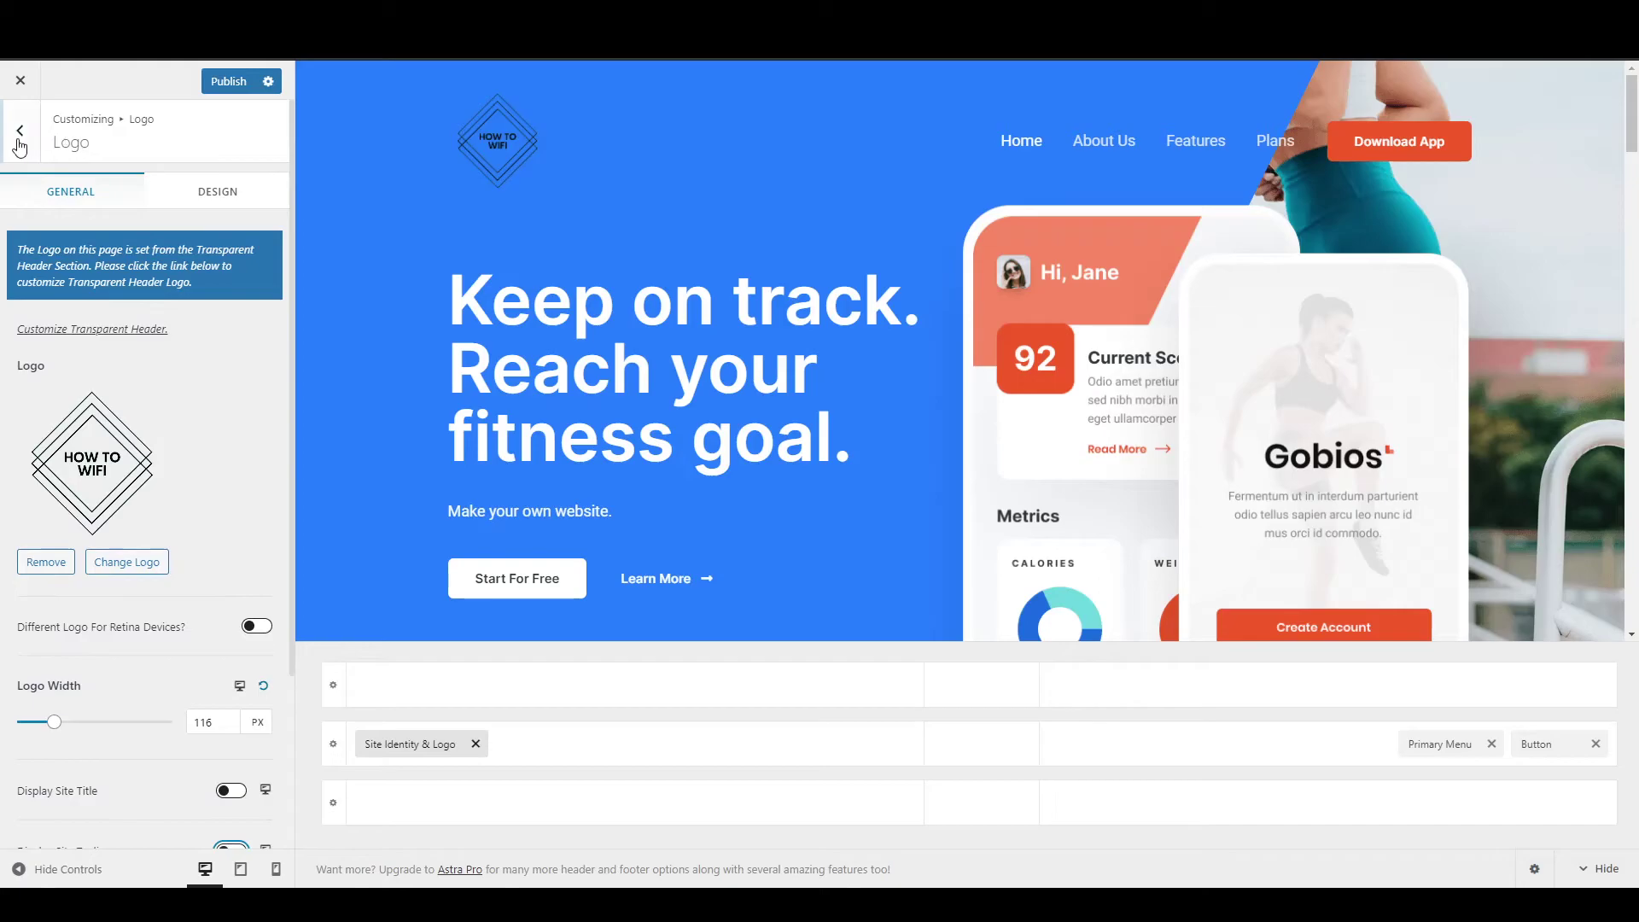
Return from Site Identity to the main Customizer options, briefly checking the Primary Menu header settings.
left_click(12, 141)
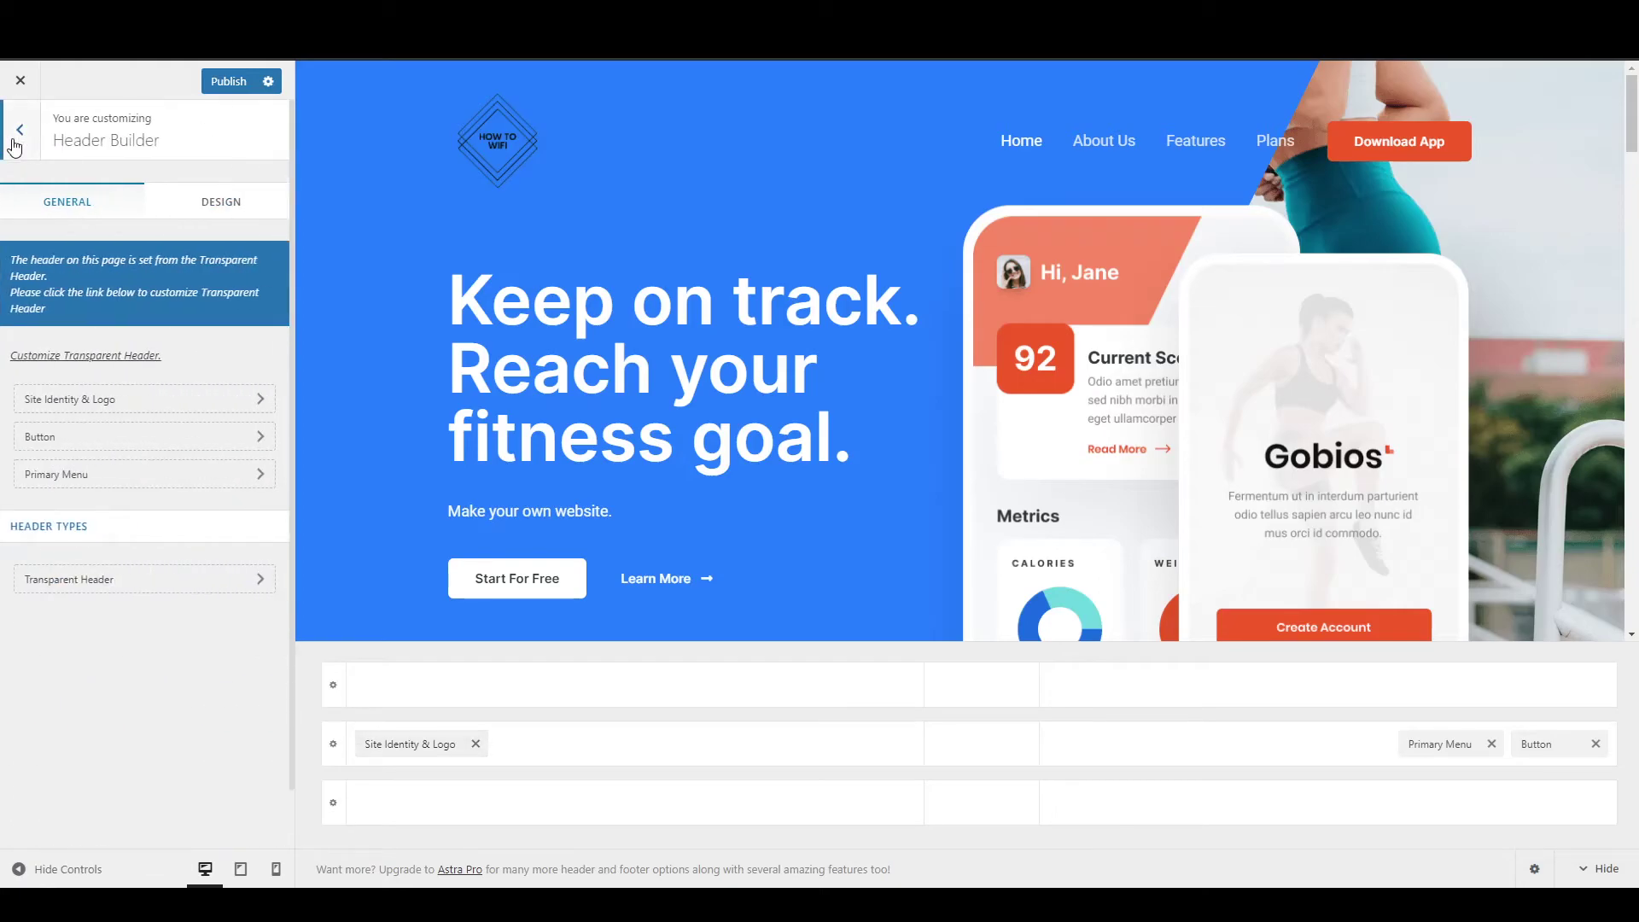
left_click(73, 475)
left_click(15, 126)
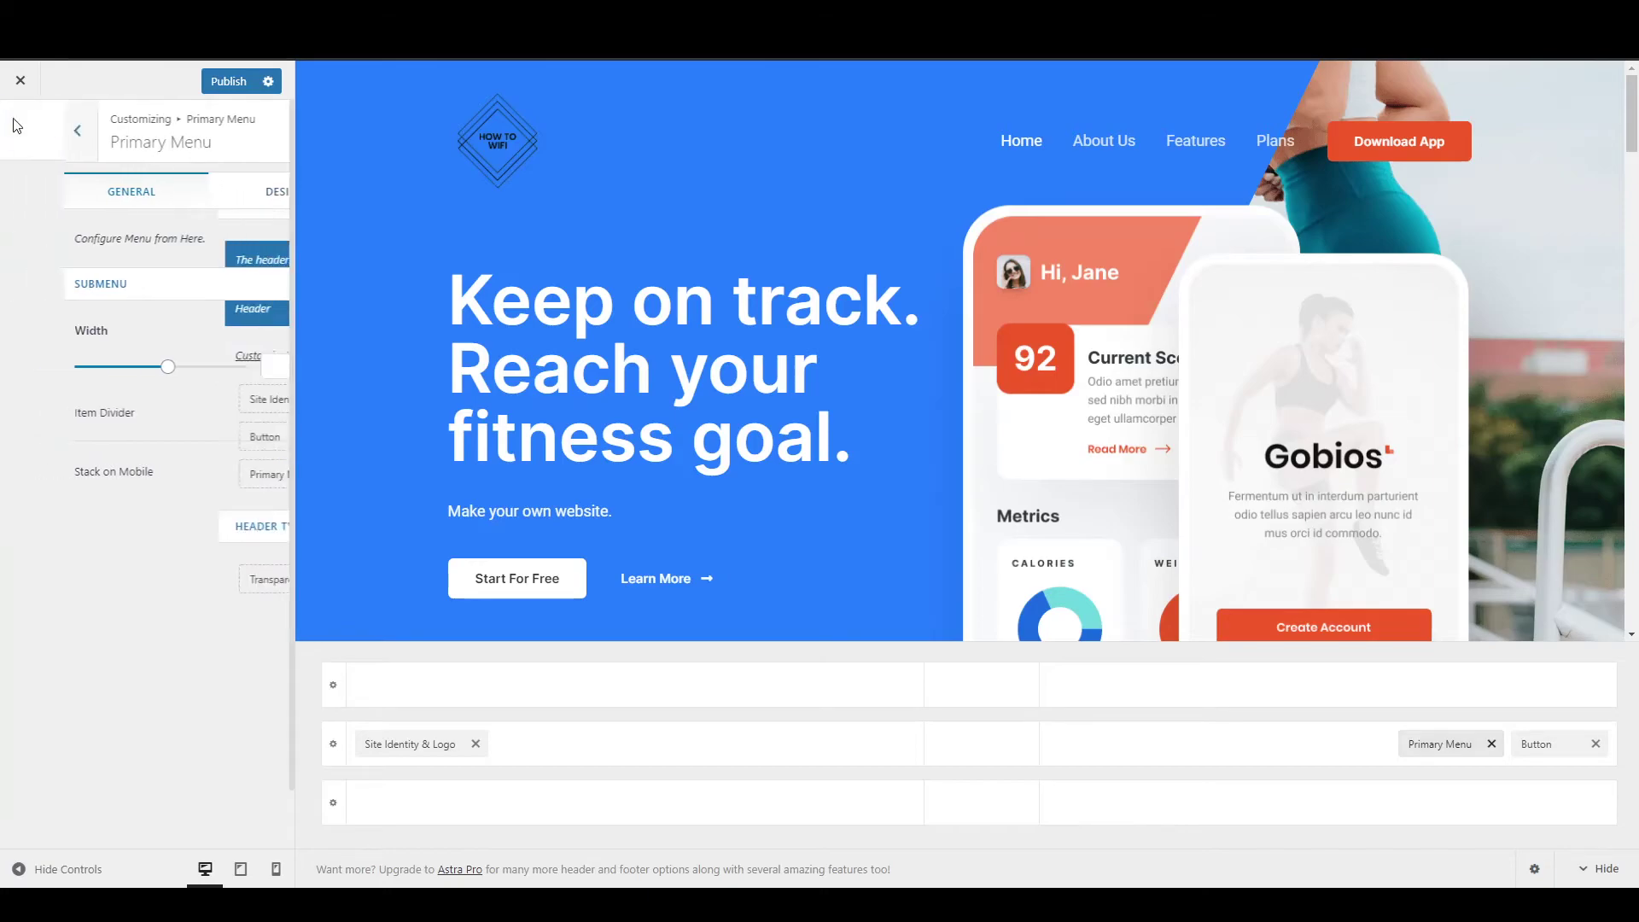
left_click(16, 128)
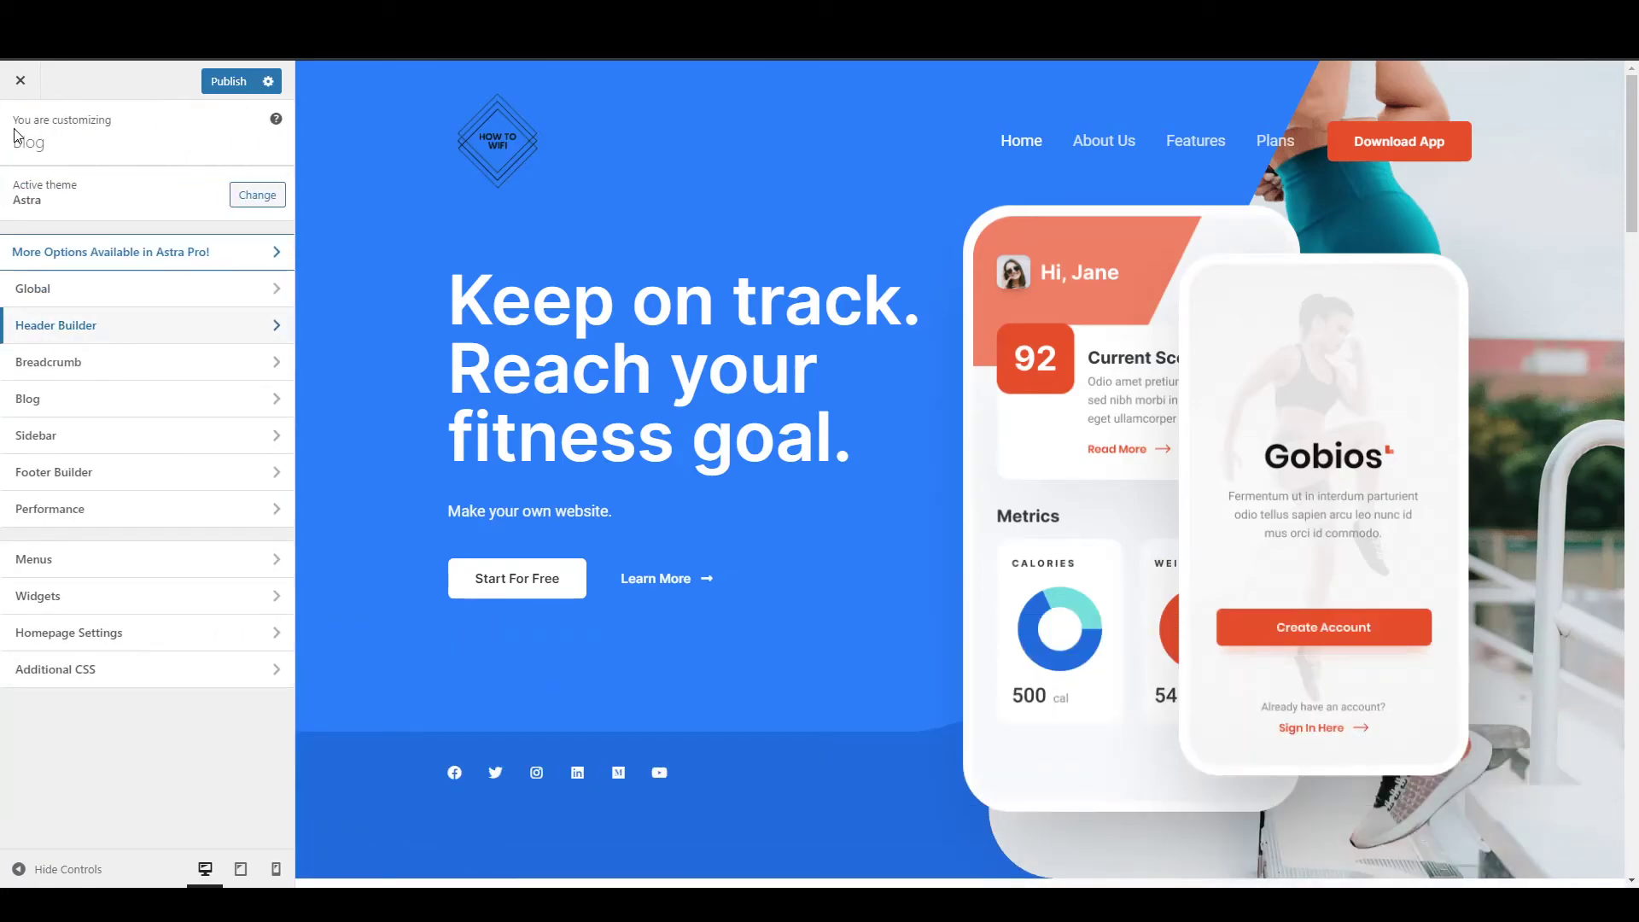
Create a new 'Blog' page in the Primary Menu, move it directly below Home, and publish.
left_click(77, 562)
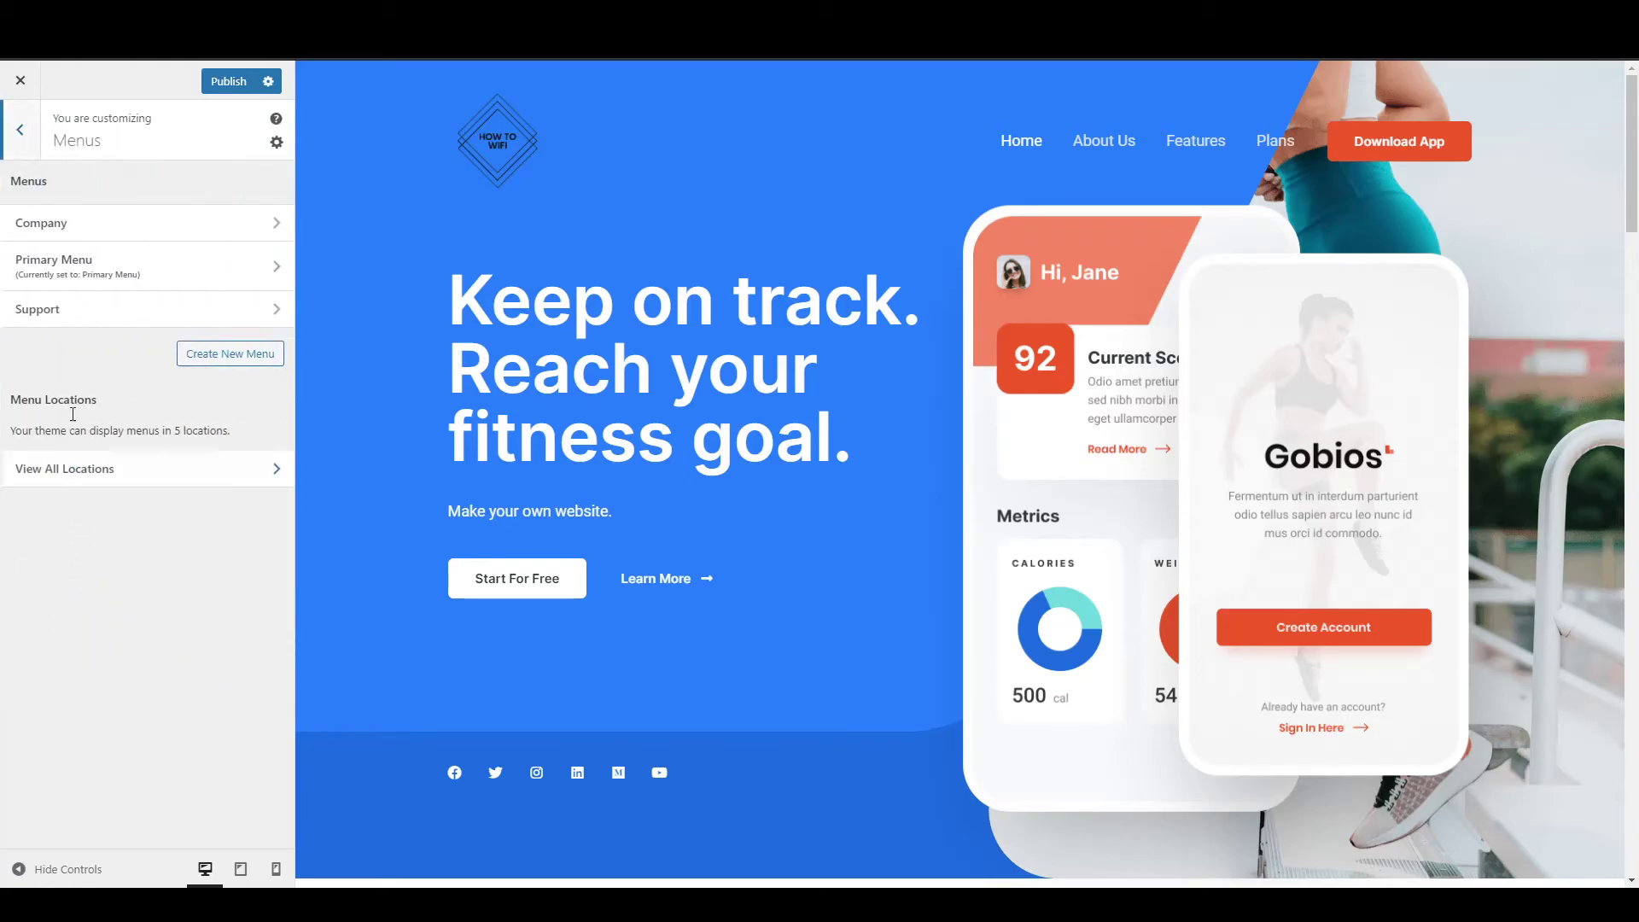
left_click(67, 269)
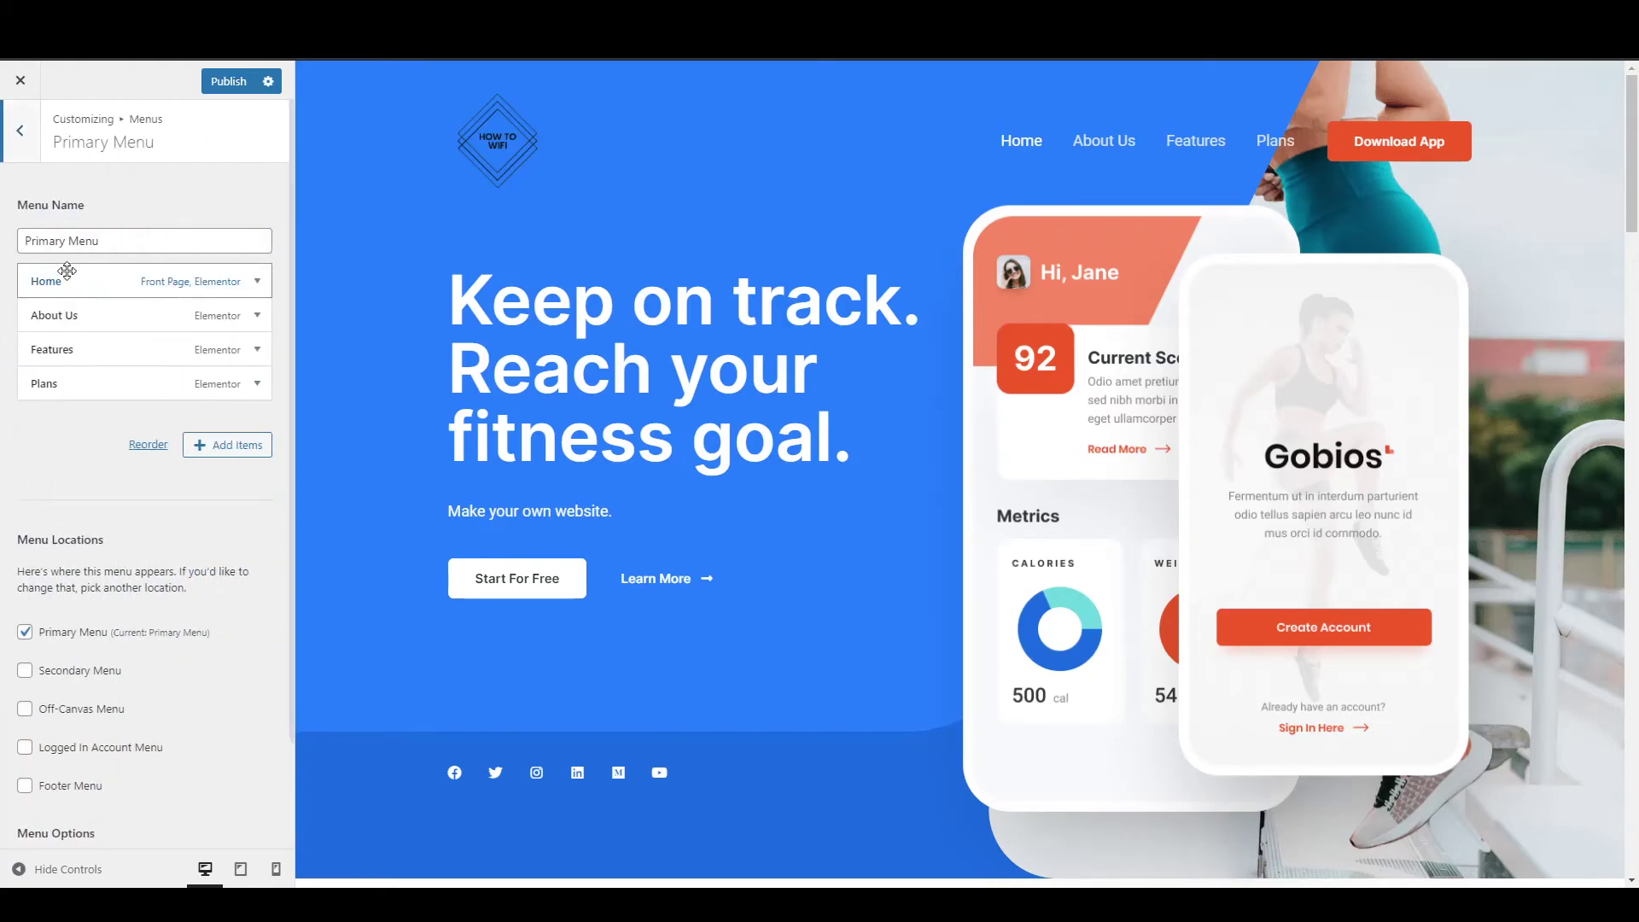
left_click(221, 455)
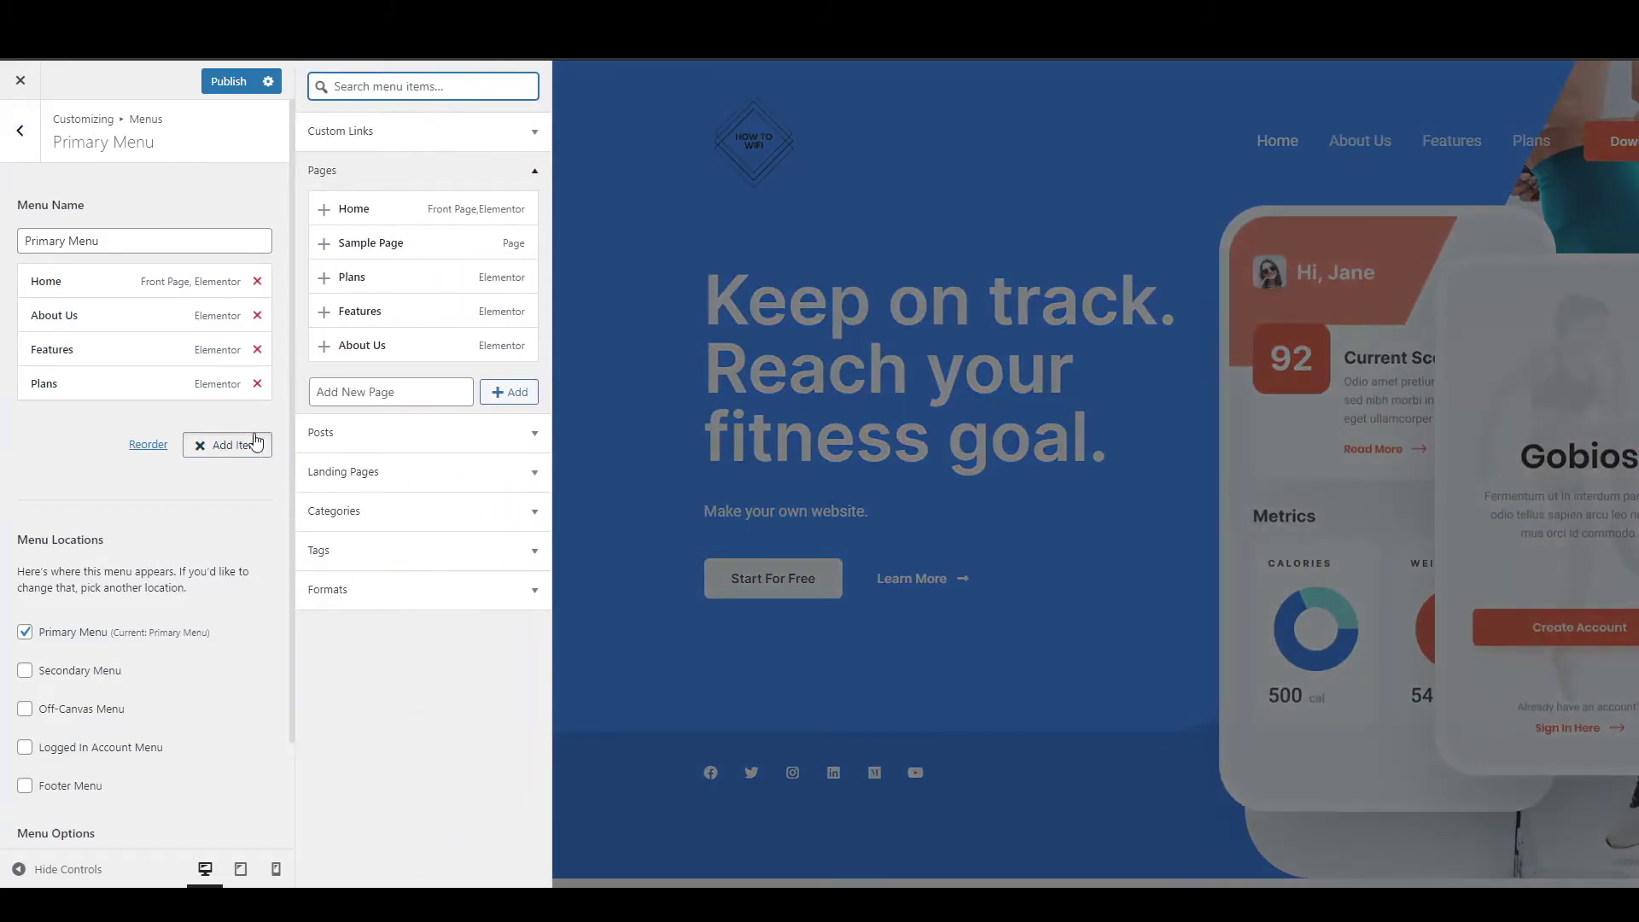
left_click(359, 393)
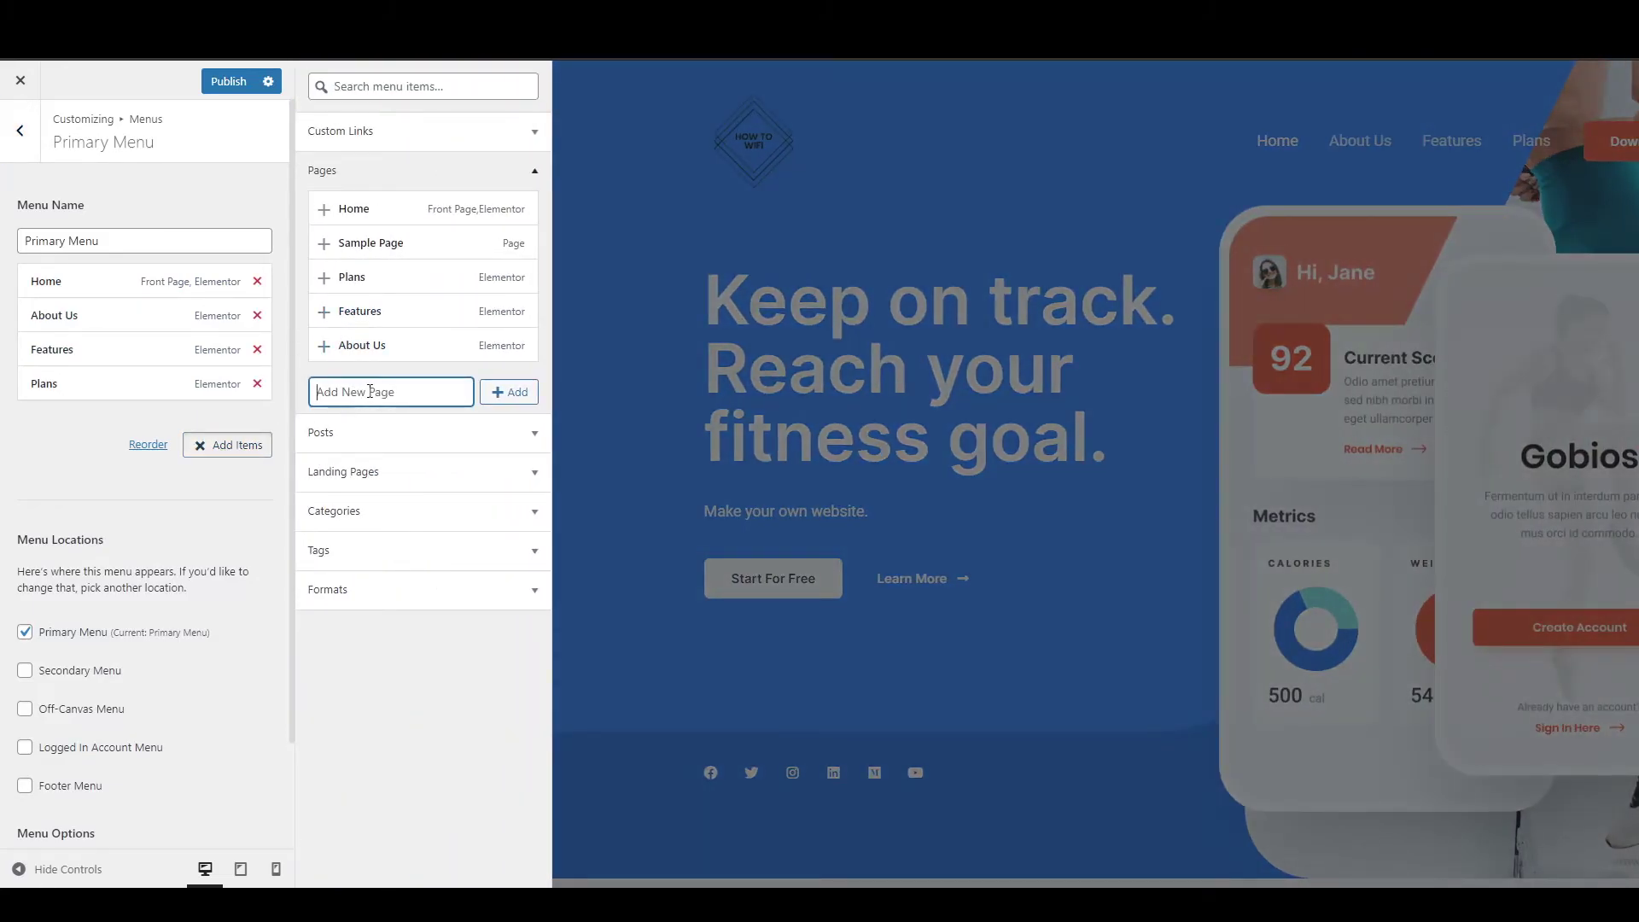
type("Blog")
left_click(524, 395)
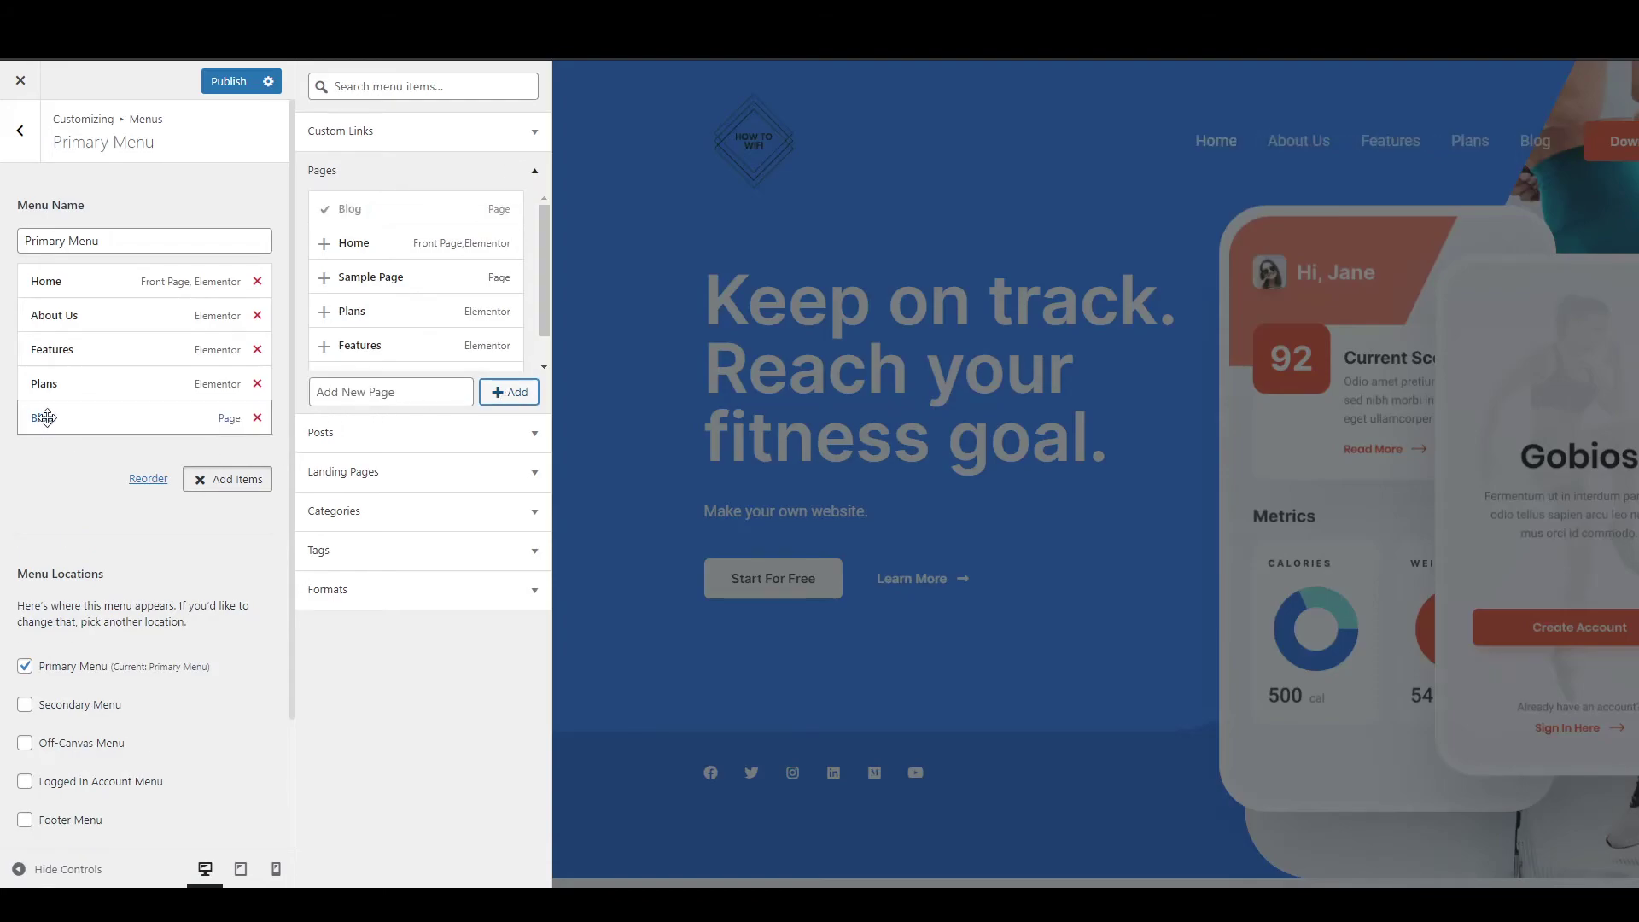
left_click_drag(55, 418, 53, 309)
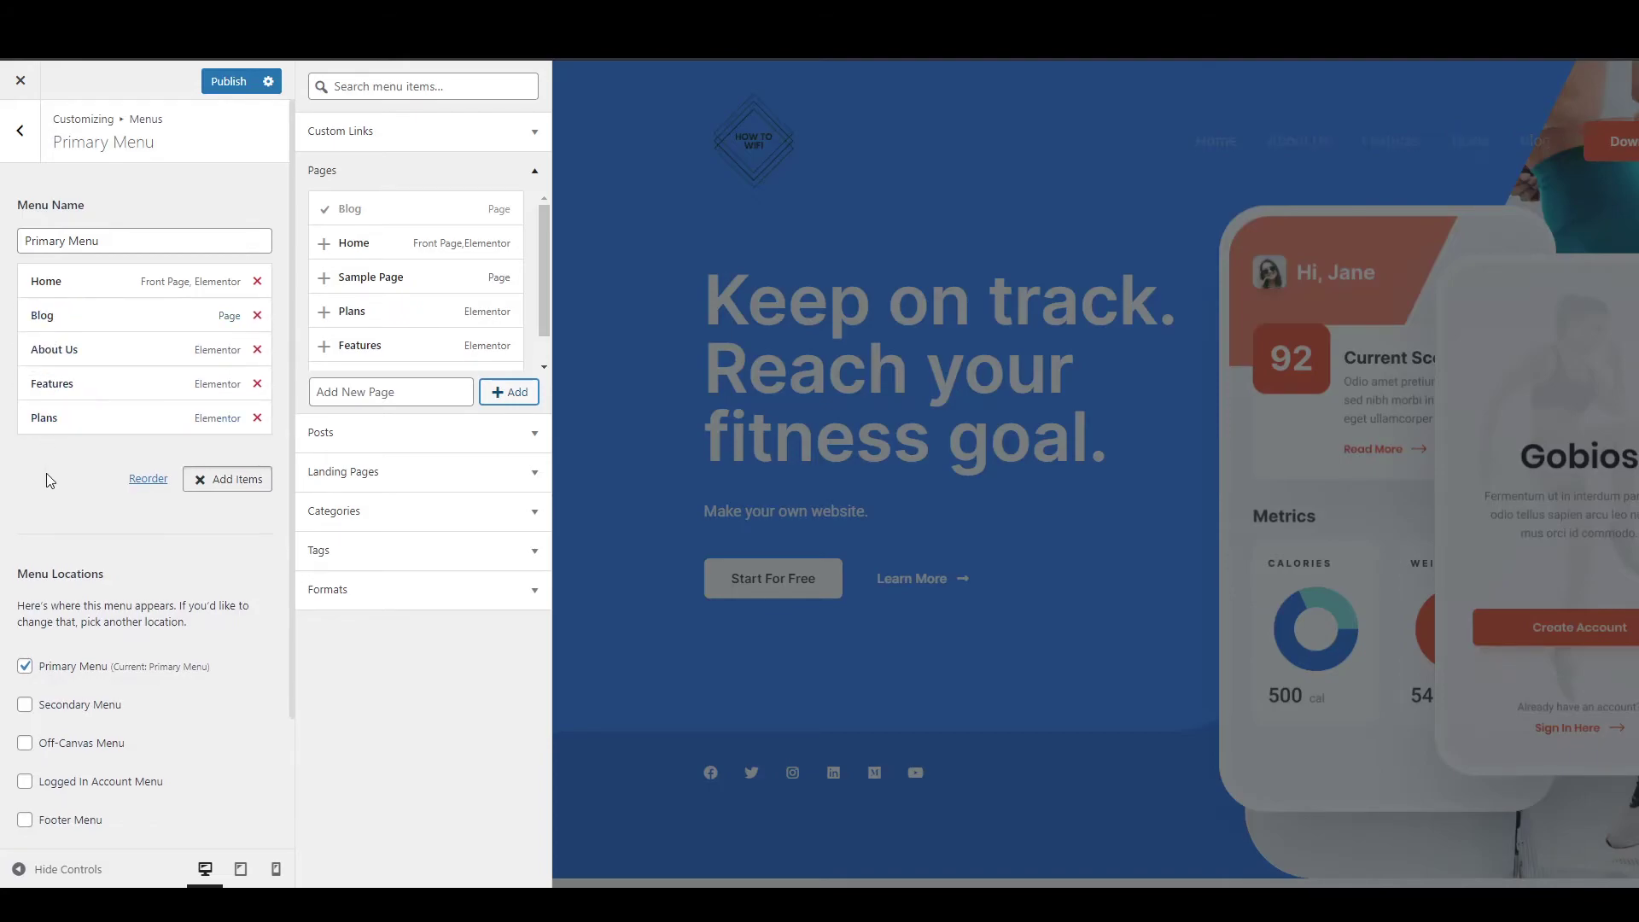
left_click(227, 89)
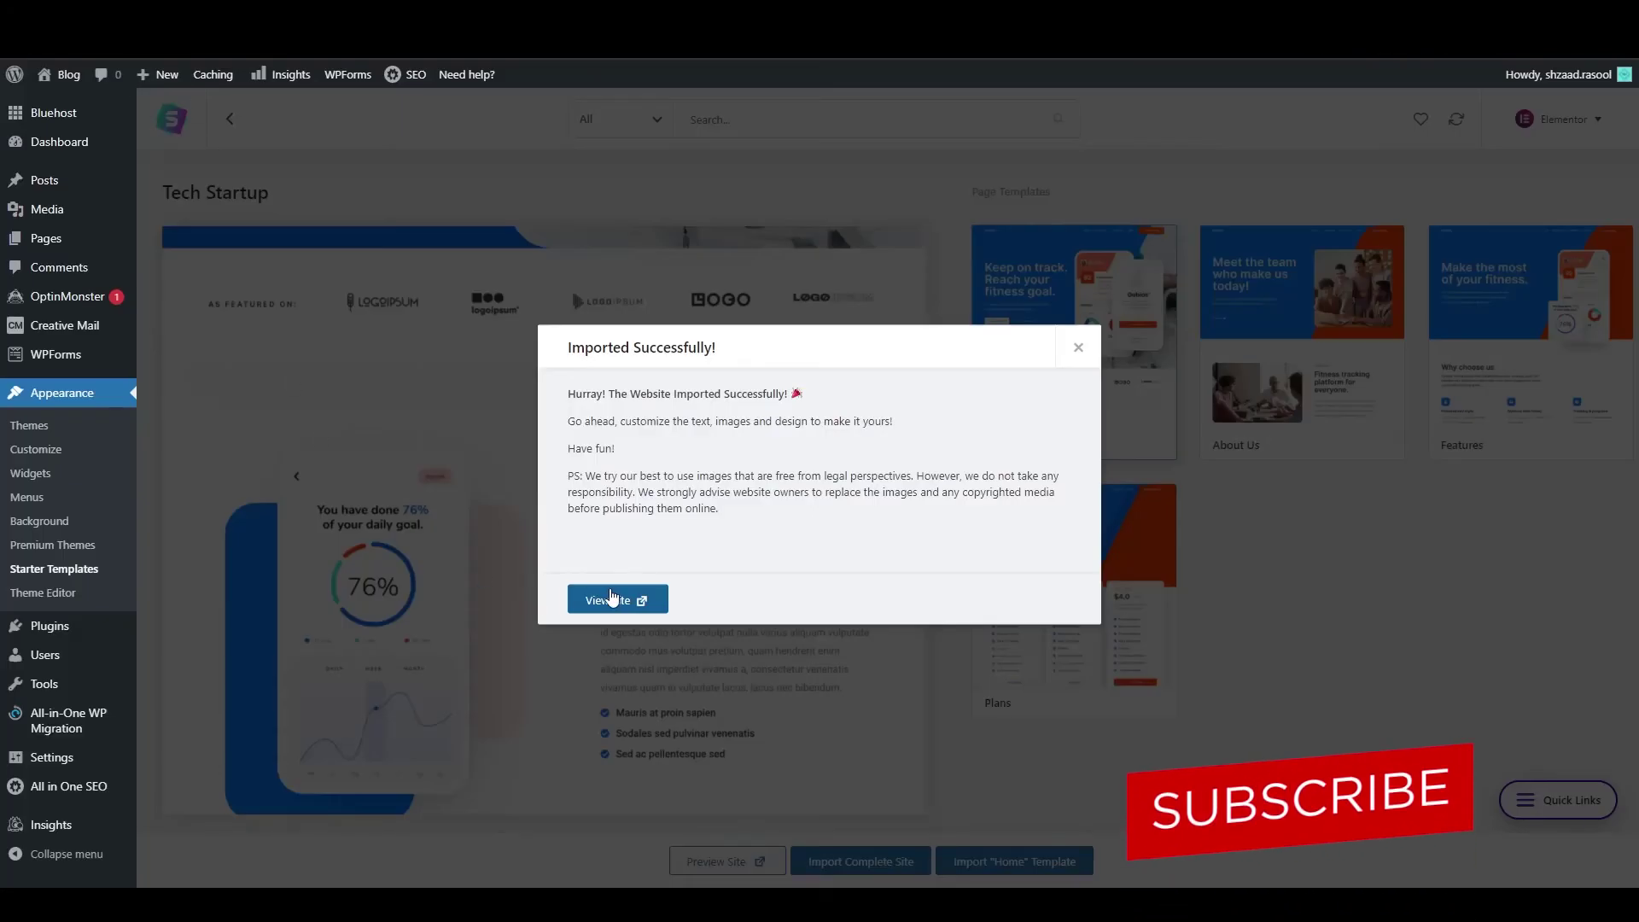
Dismiss the import success message.
left_click(611, 597)
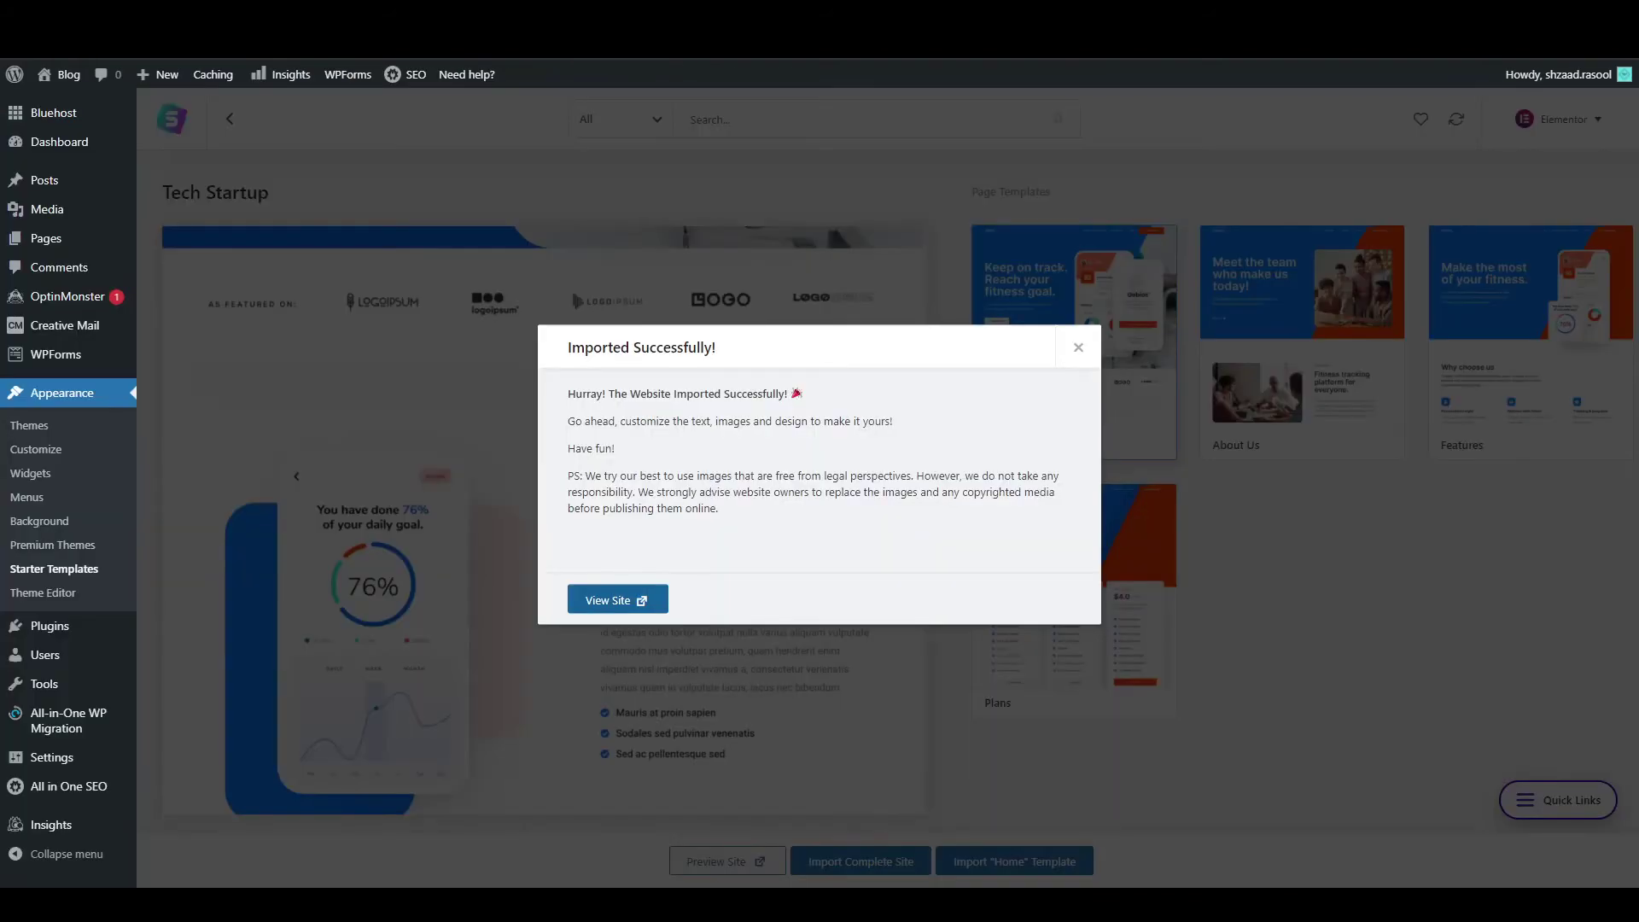
left_click(1078, 343)
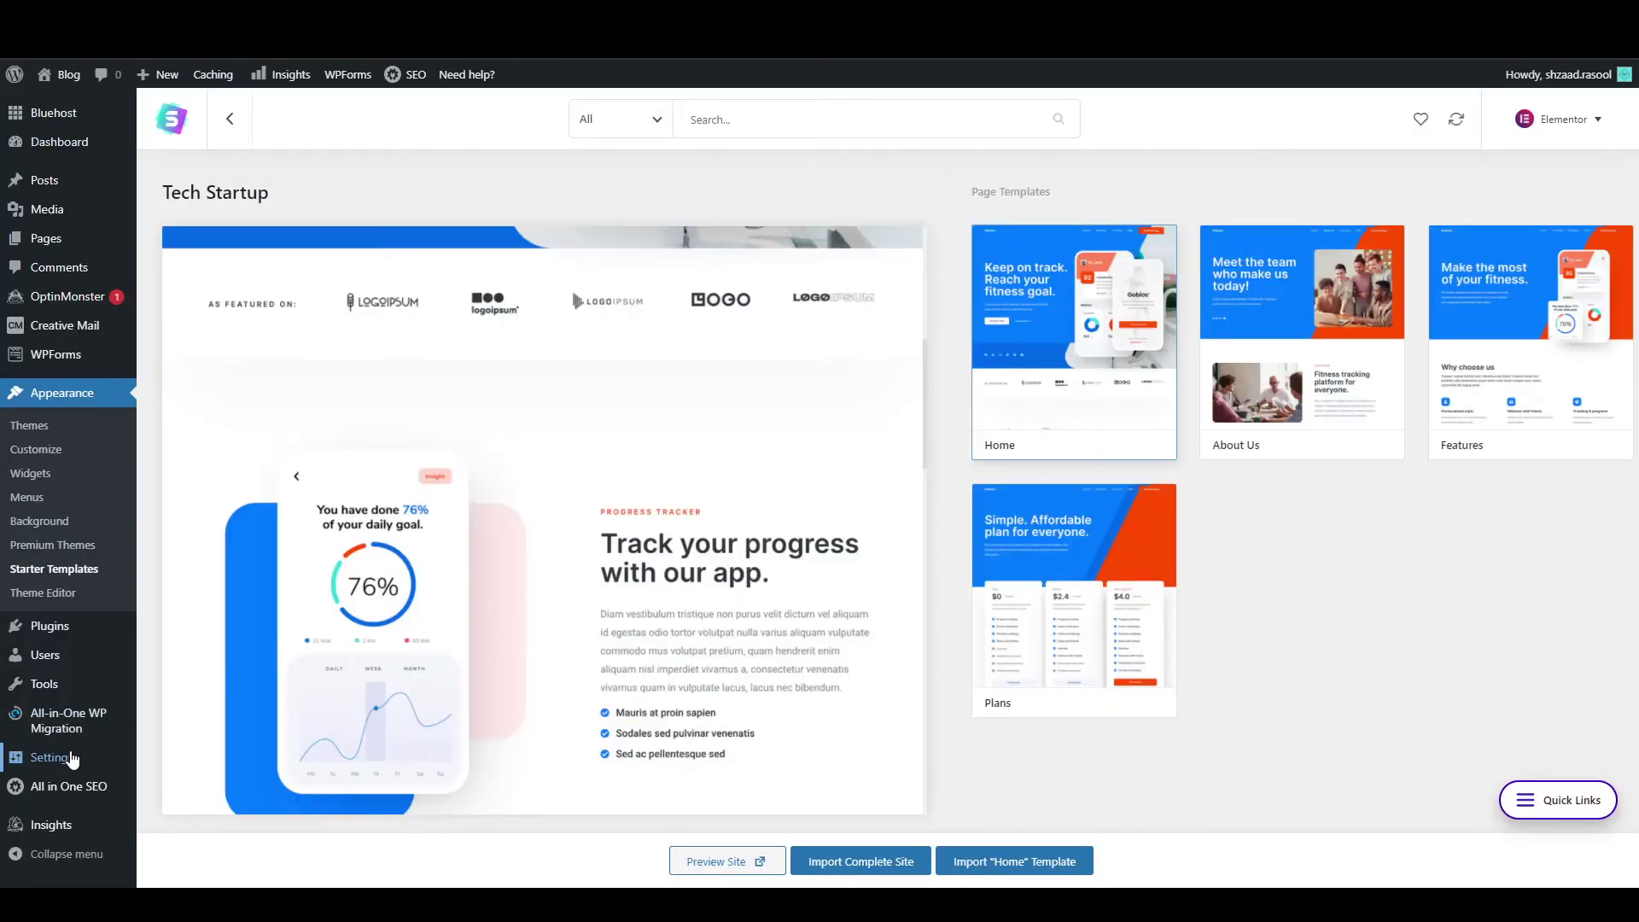
mouse_move(73, 758)
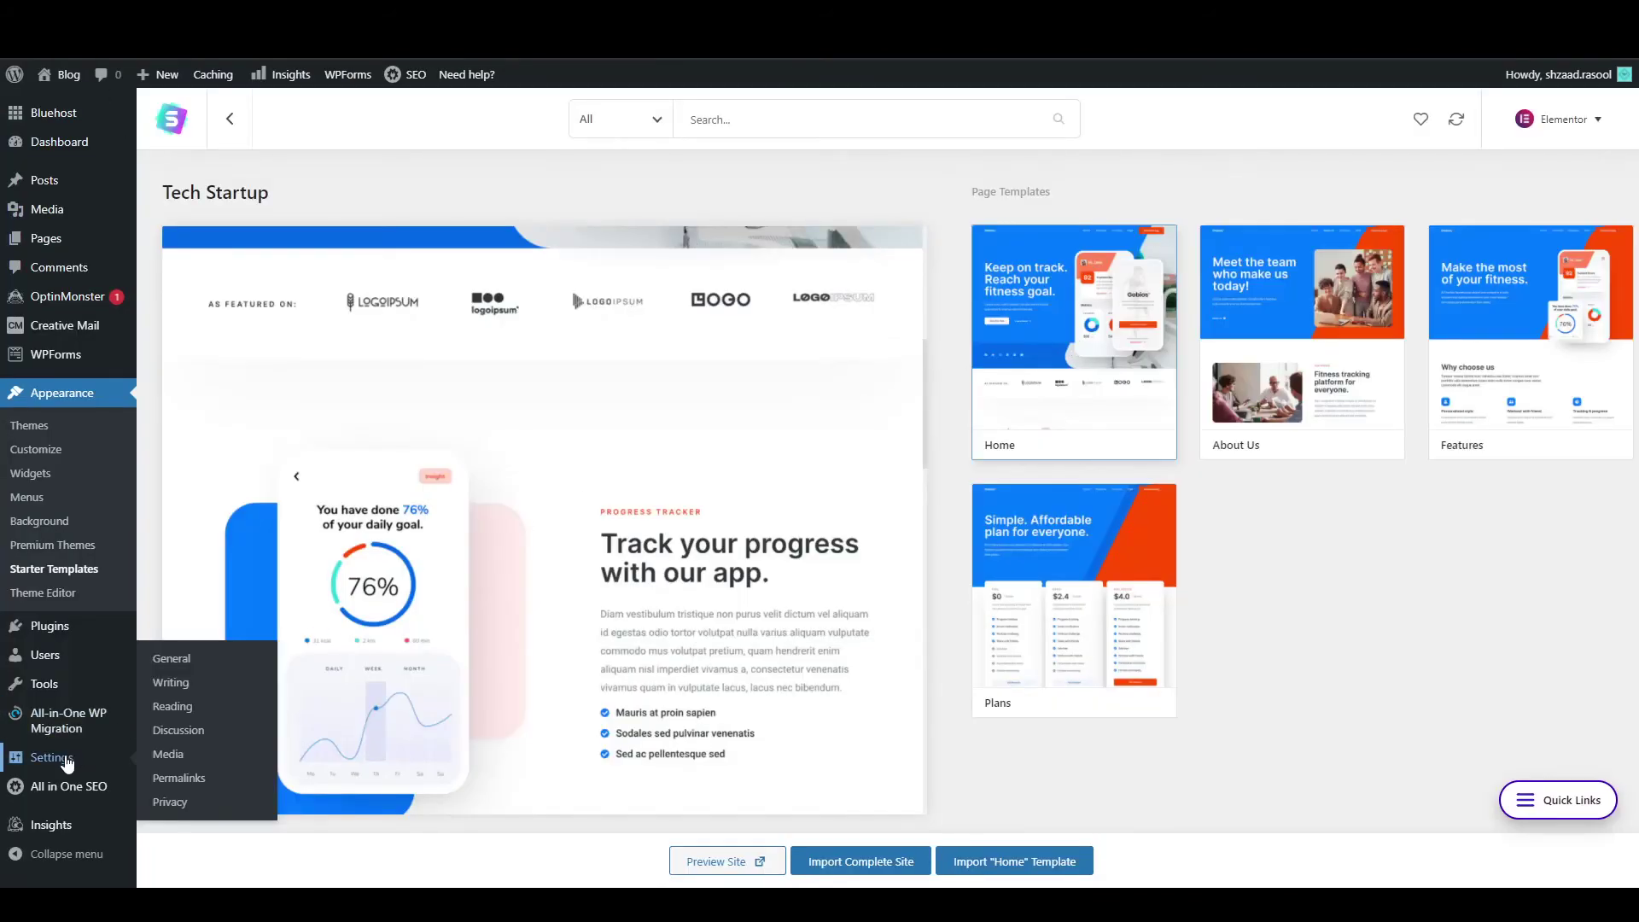
In Reading Settings, choose Blog as the posts page and save the changes.
left_click(186, 687)
left_click(43, 669)
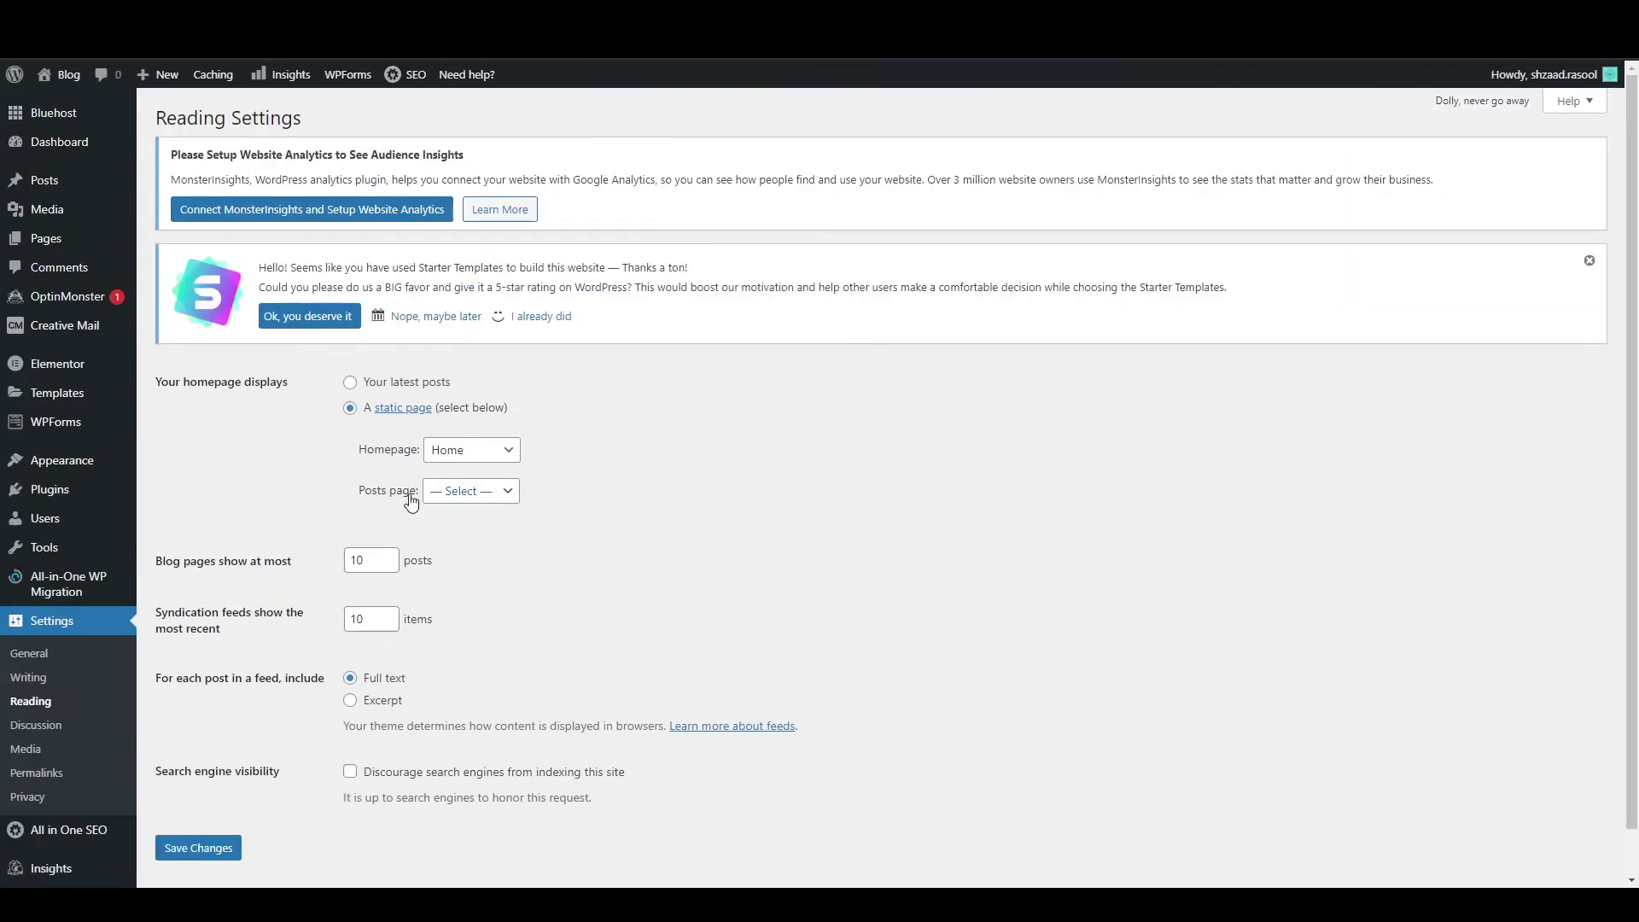
left_click(456, 499)
key("Down")
left_click(177, 851)
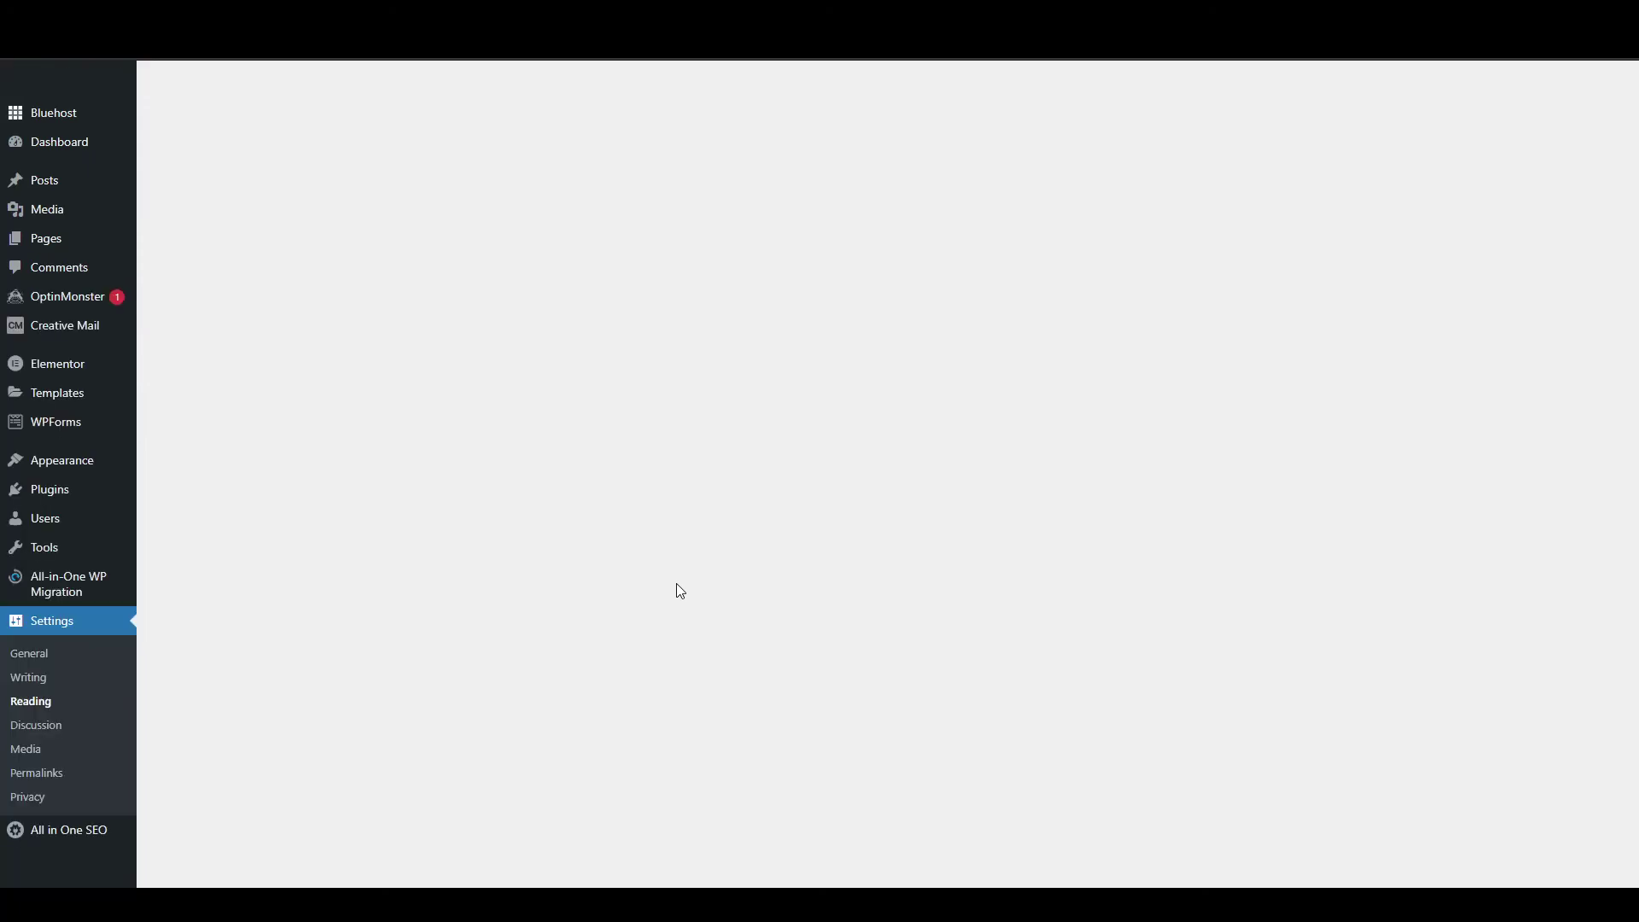
Title a new post 'Test Post Tittle' and add the paragraph 'Type anything'.
mouse_move(51, 181)
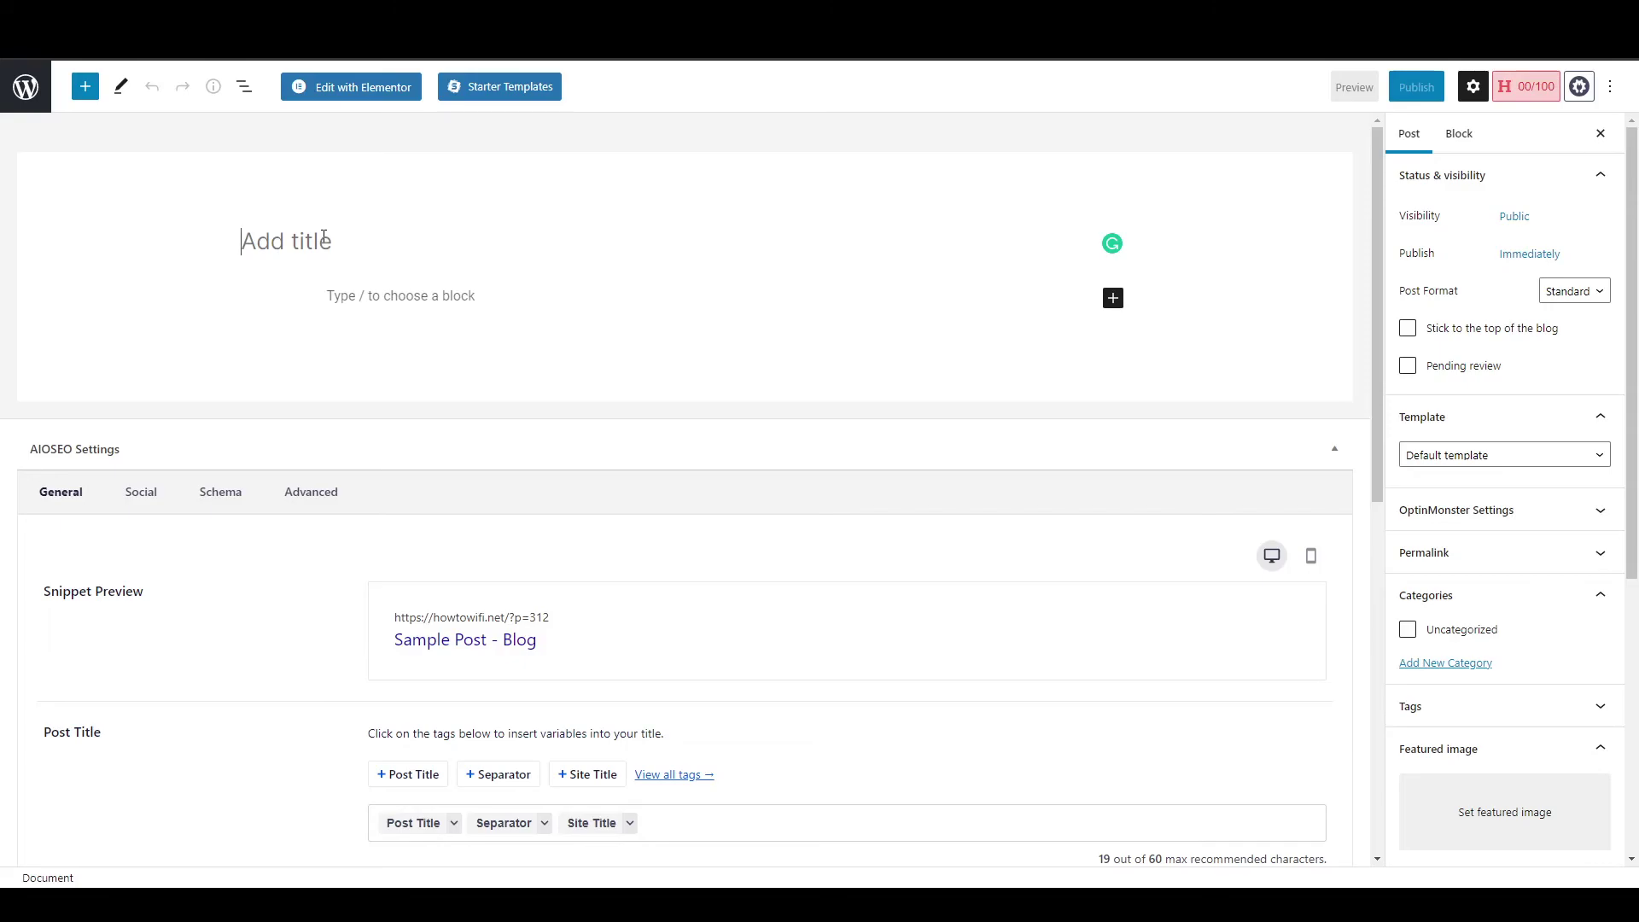
type("Tes")
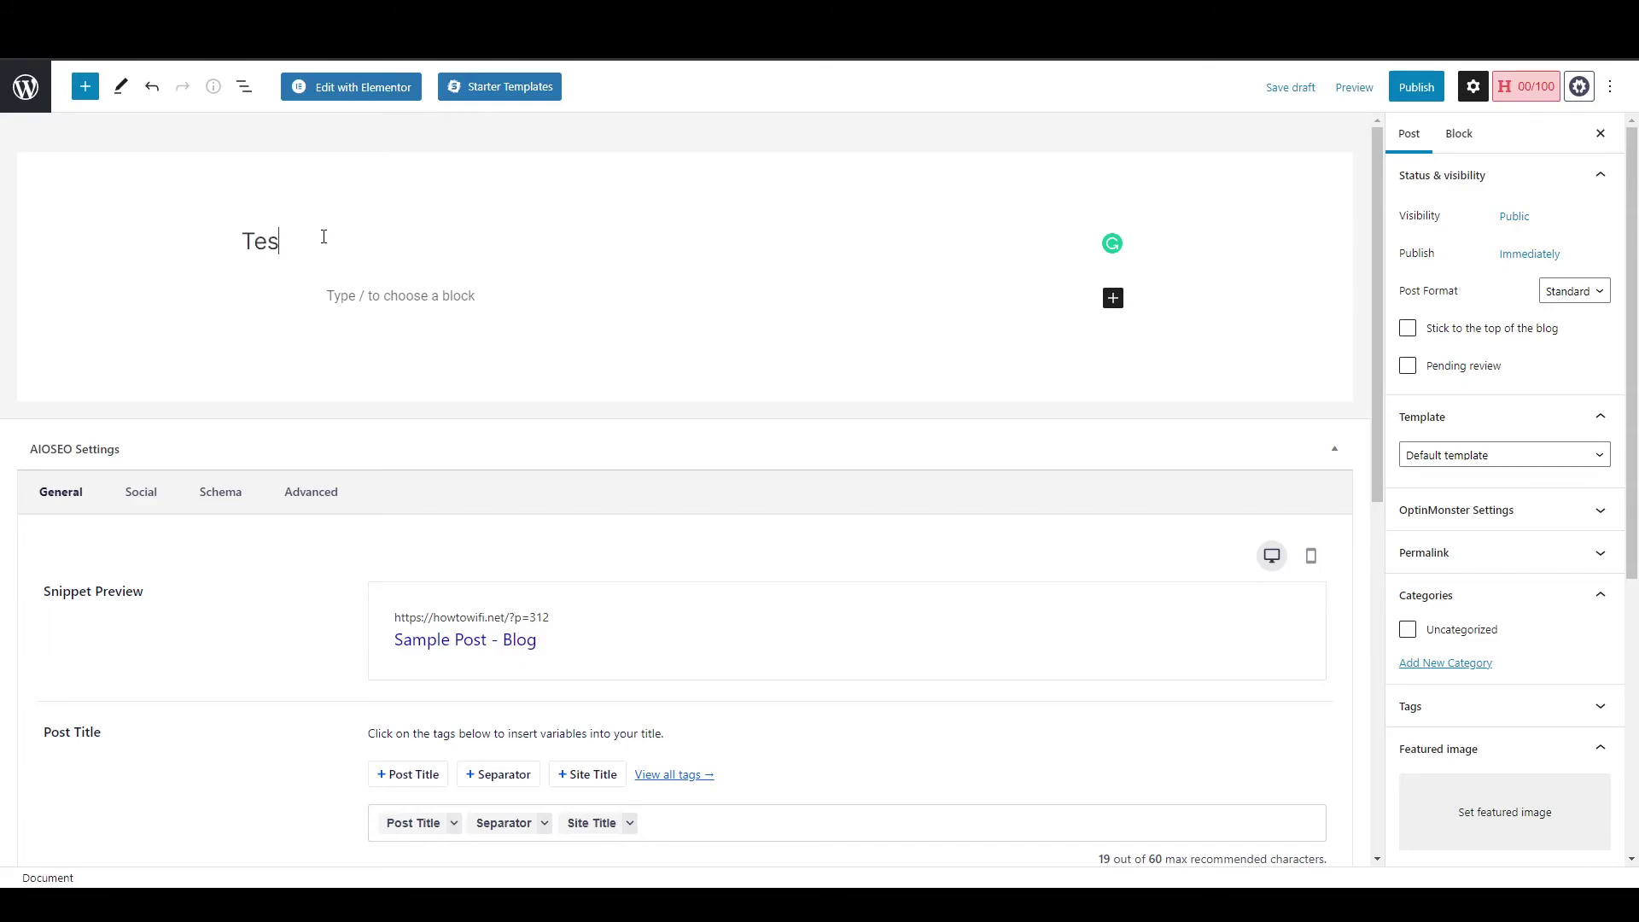
type("t Post Tittle")
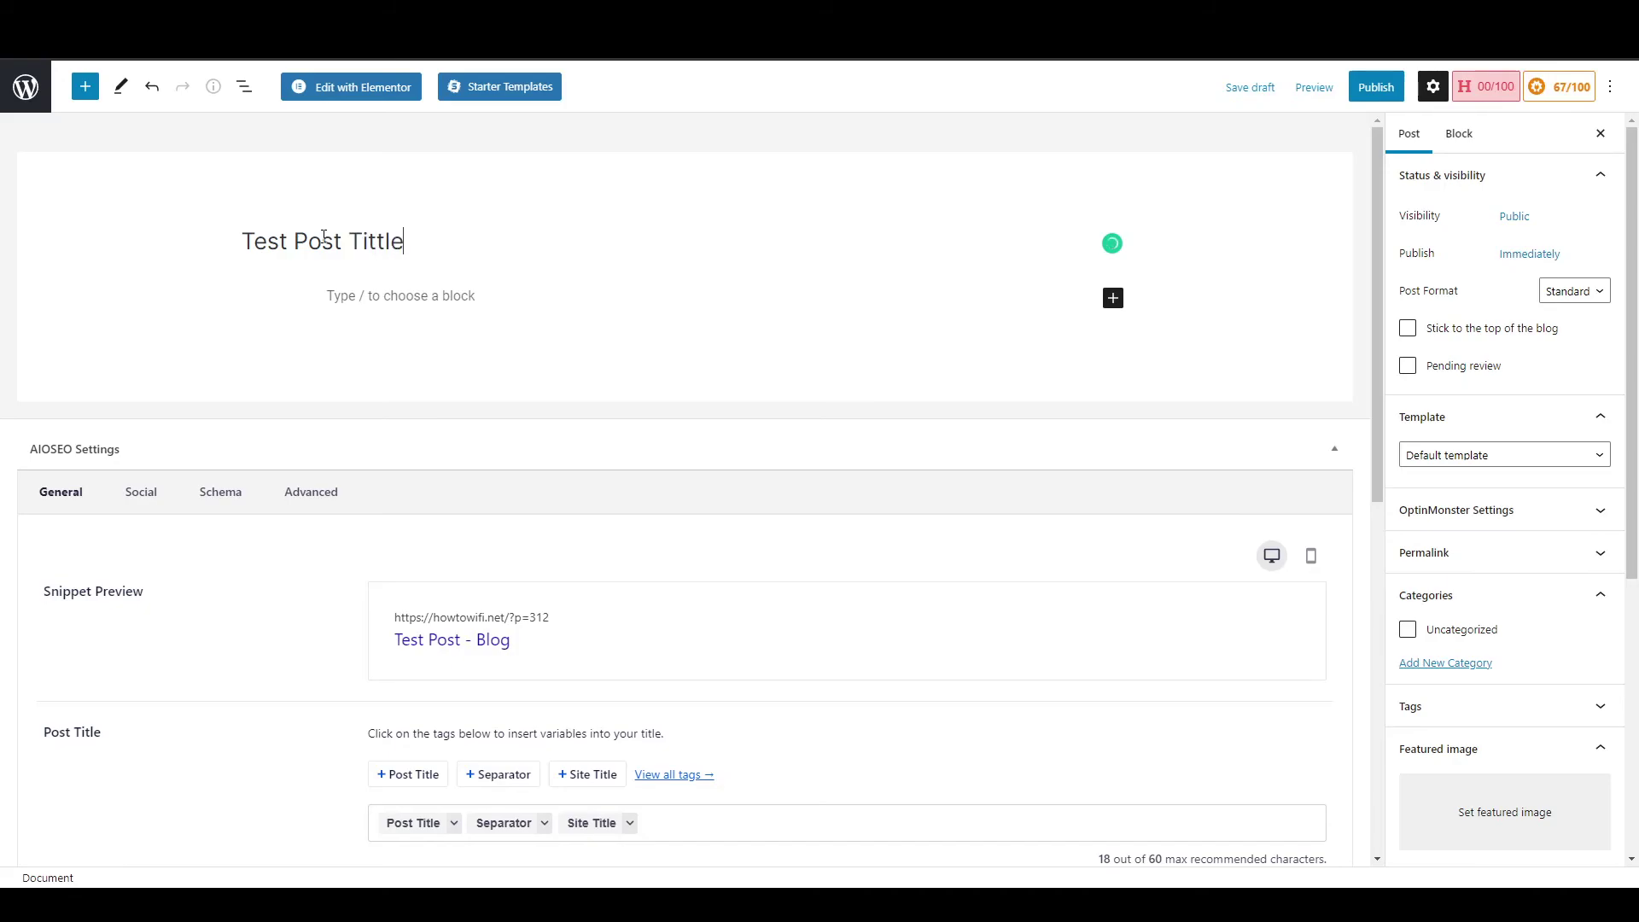
left_click(355, 302)
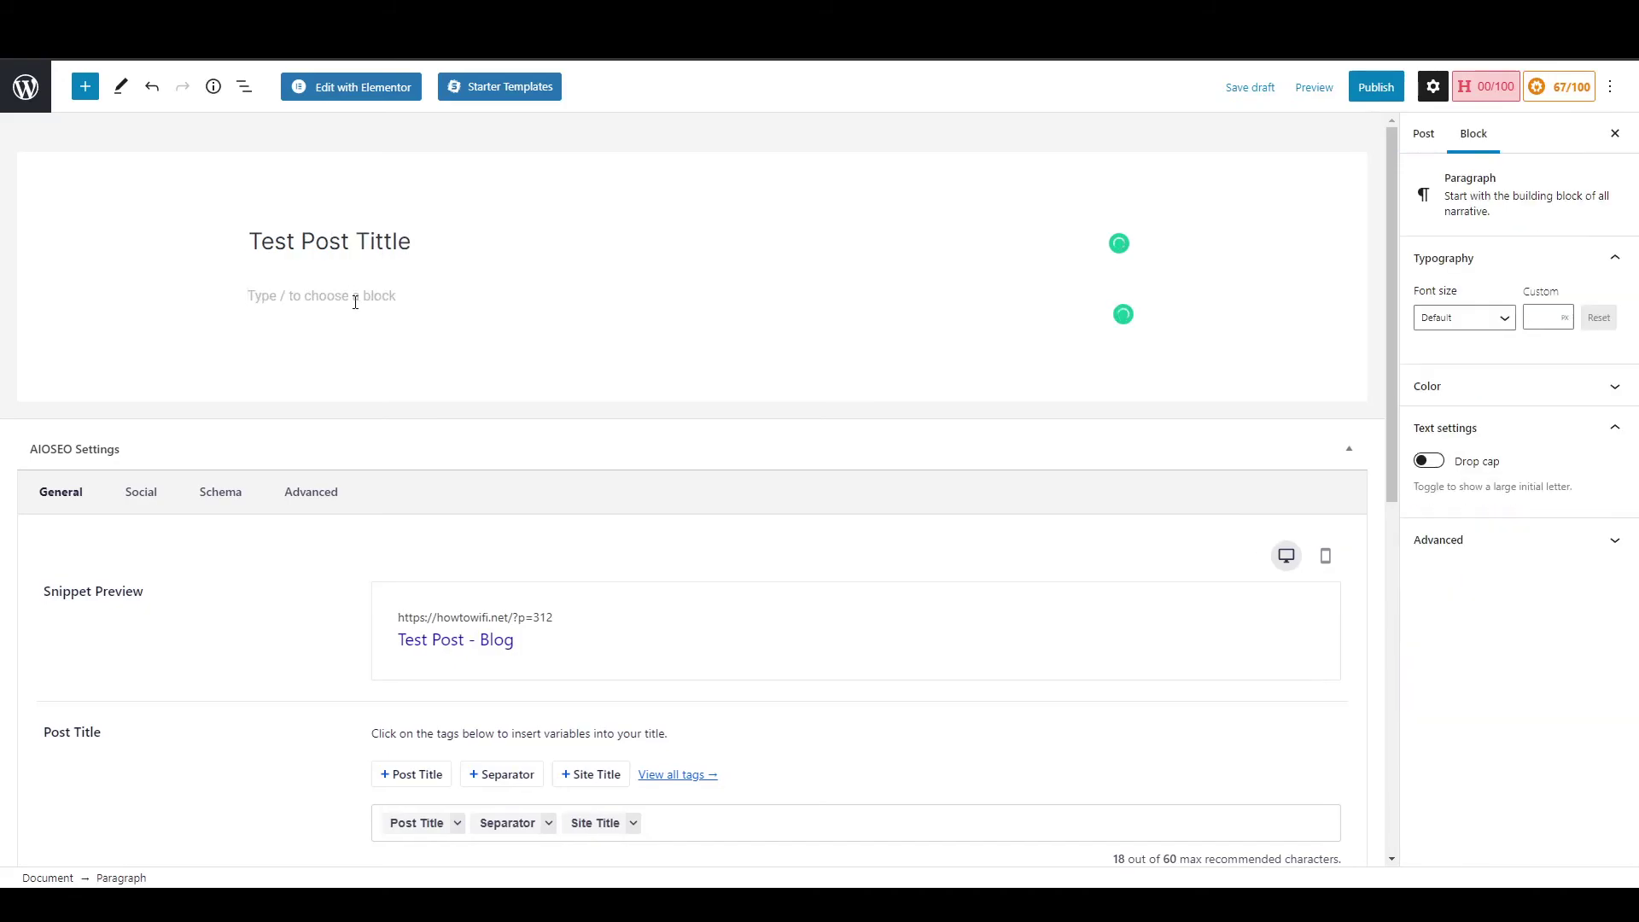
type("Type anything")
Correct the post title's spelling to 'Test Post Title' using the suggestion.
left_click(371, 241)
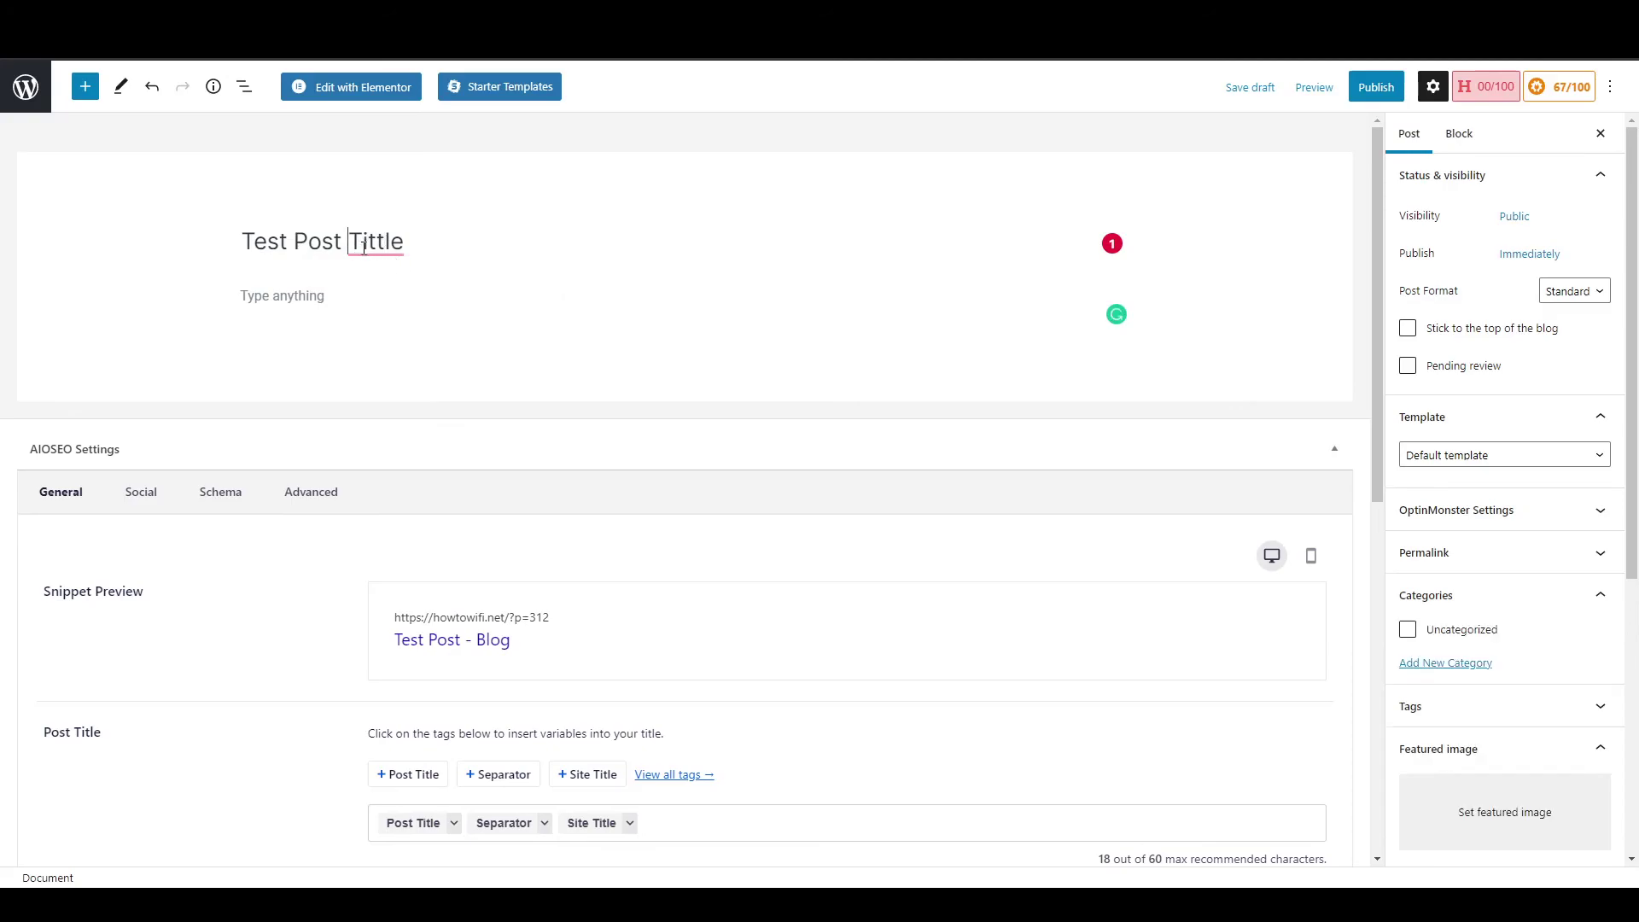
mouse_move(371, 245)
left_click(366, 295)
left_click(365, 295)
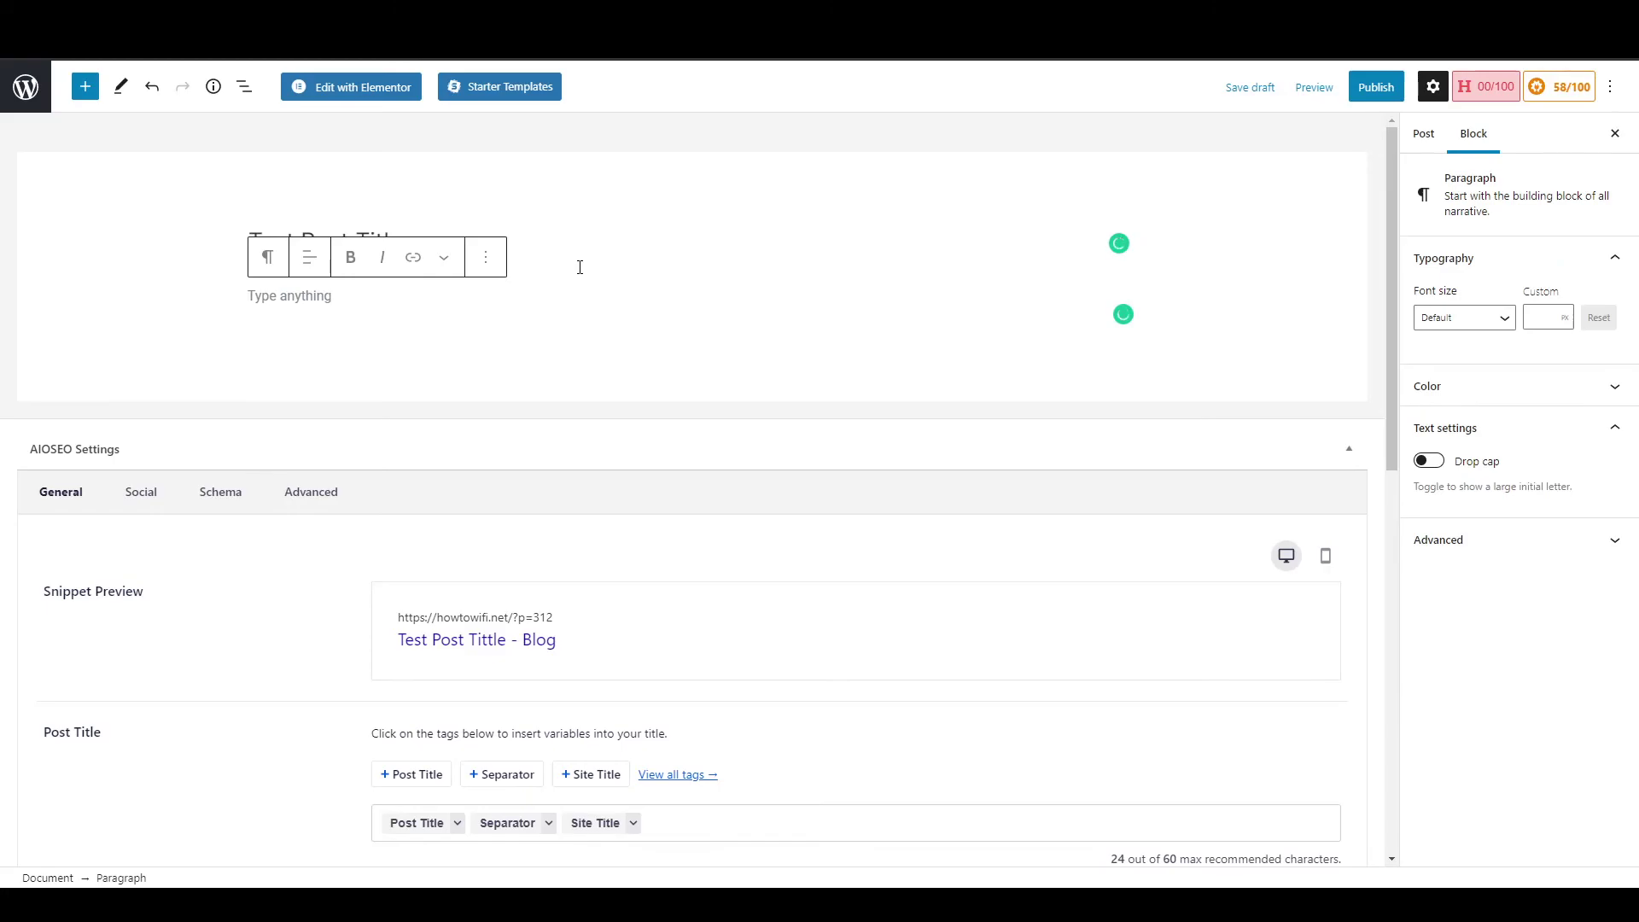
left_click(539, 235)
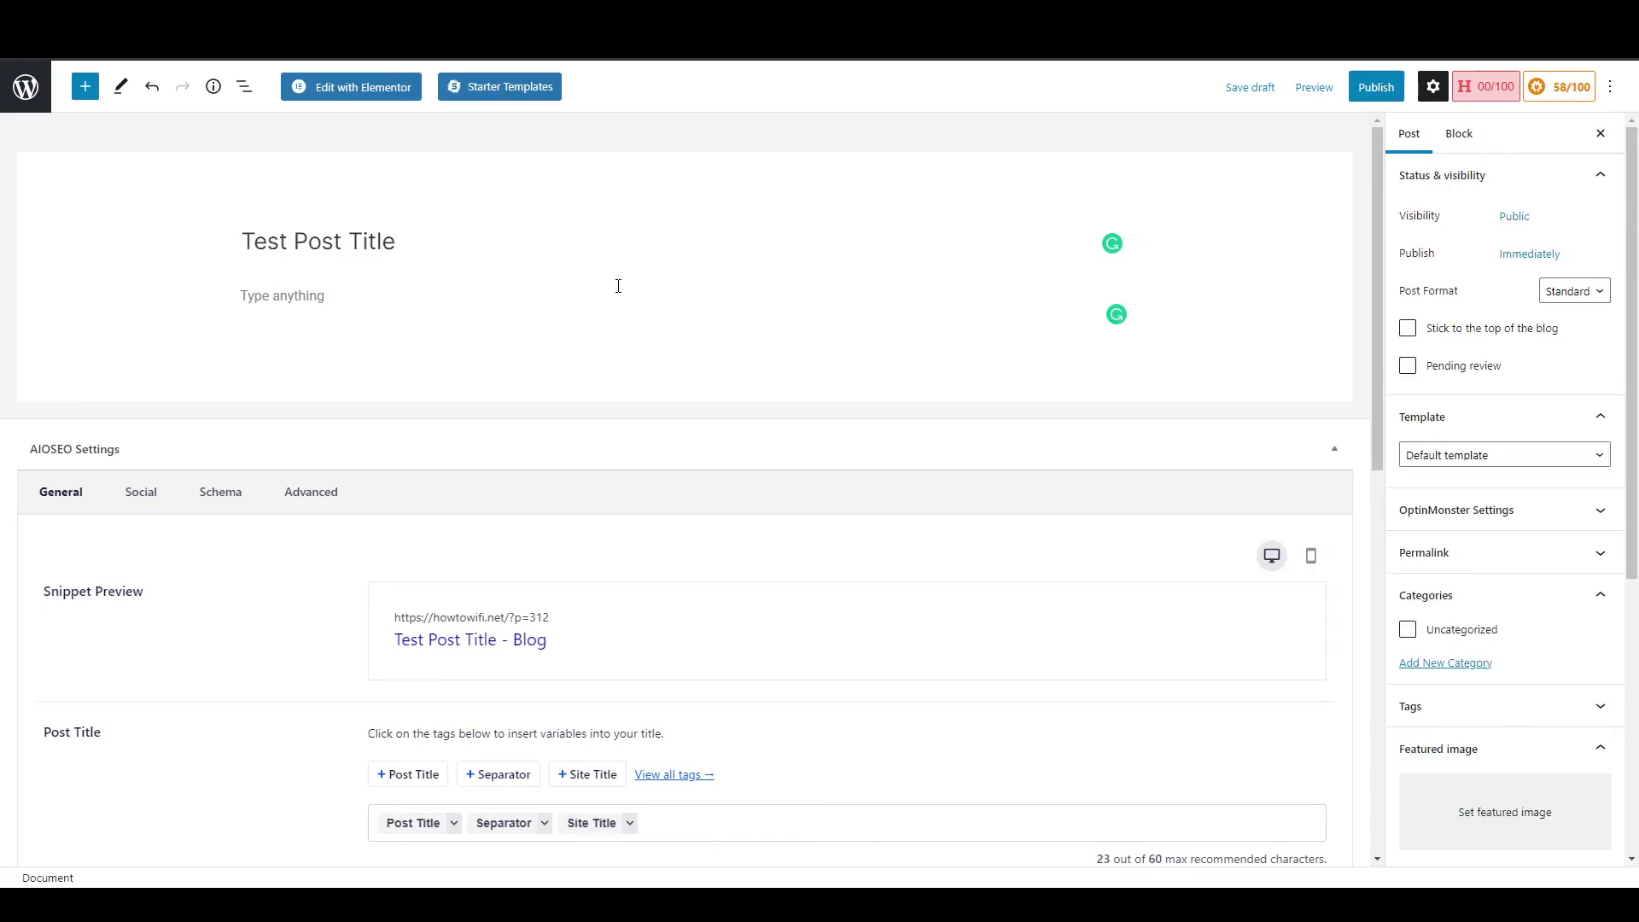
Set the yellow-jacket man photo from the Media Library as the post's featured image.
left_click(1493, 826)
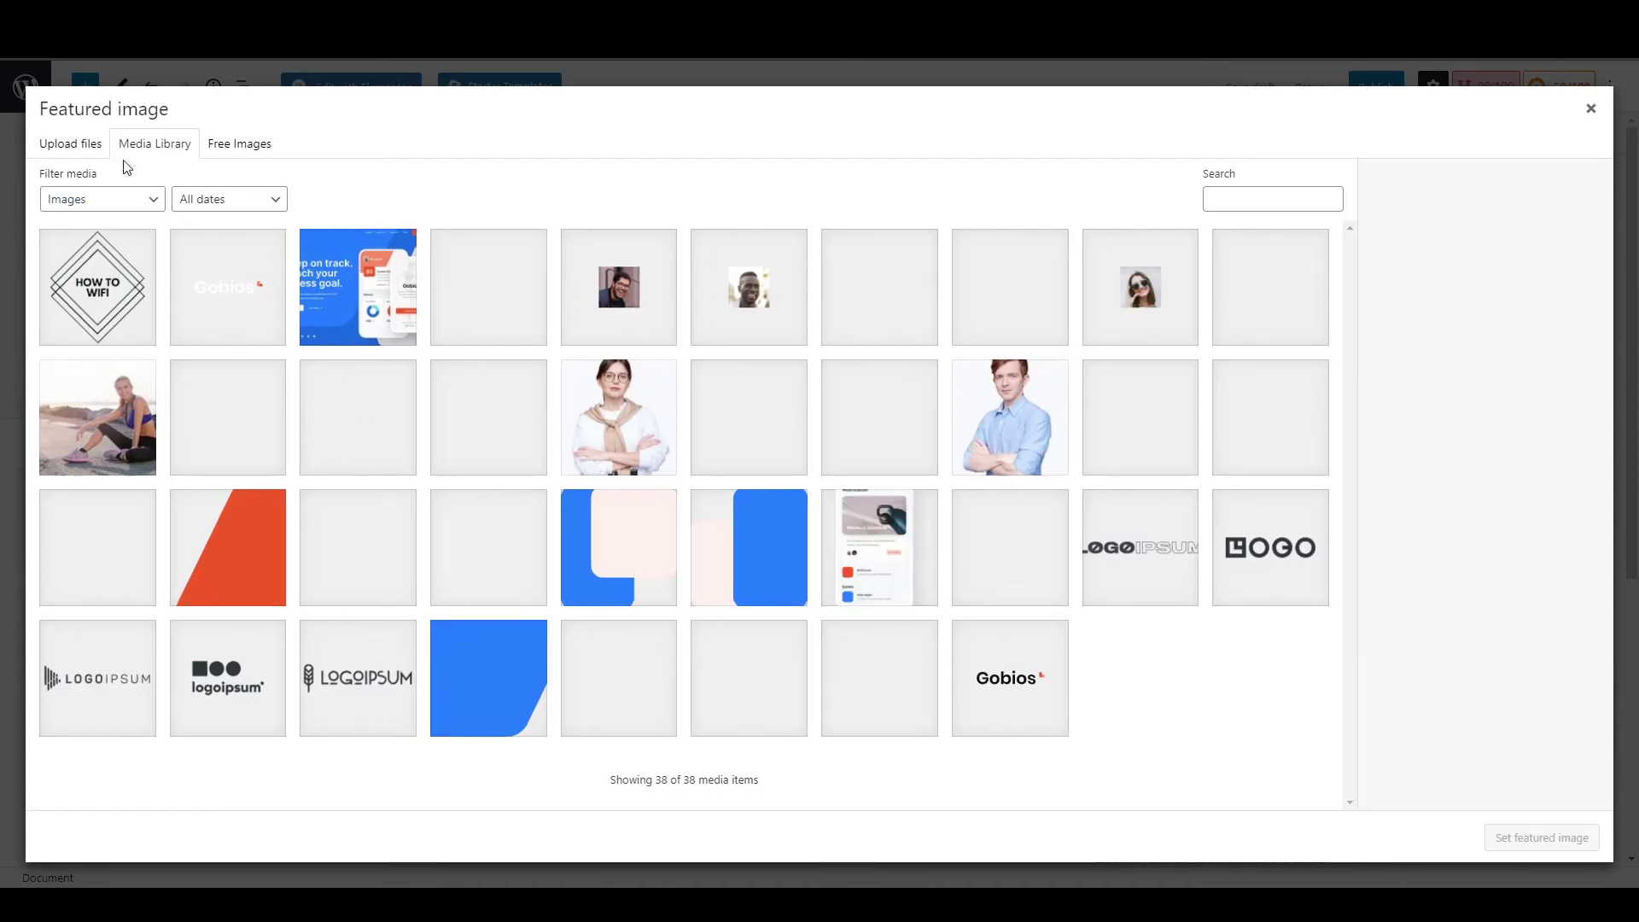
left_click(78, 144)
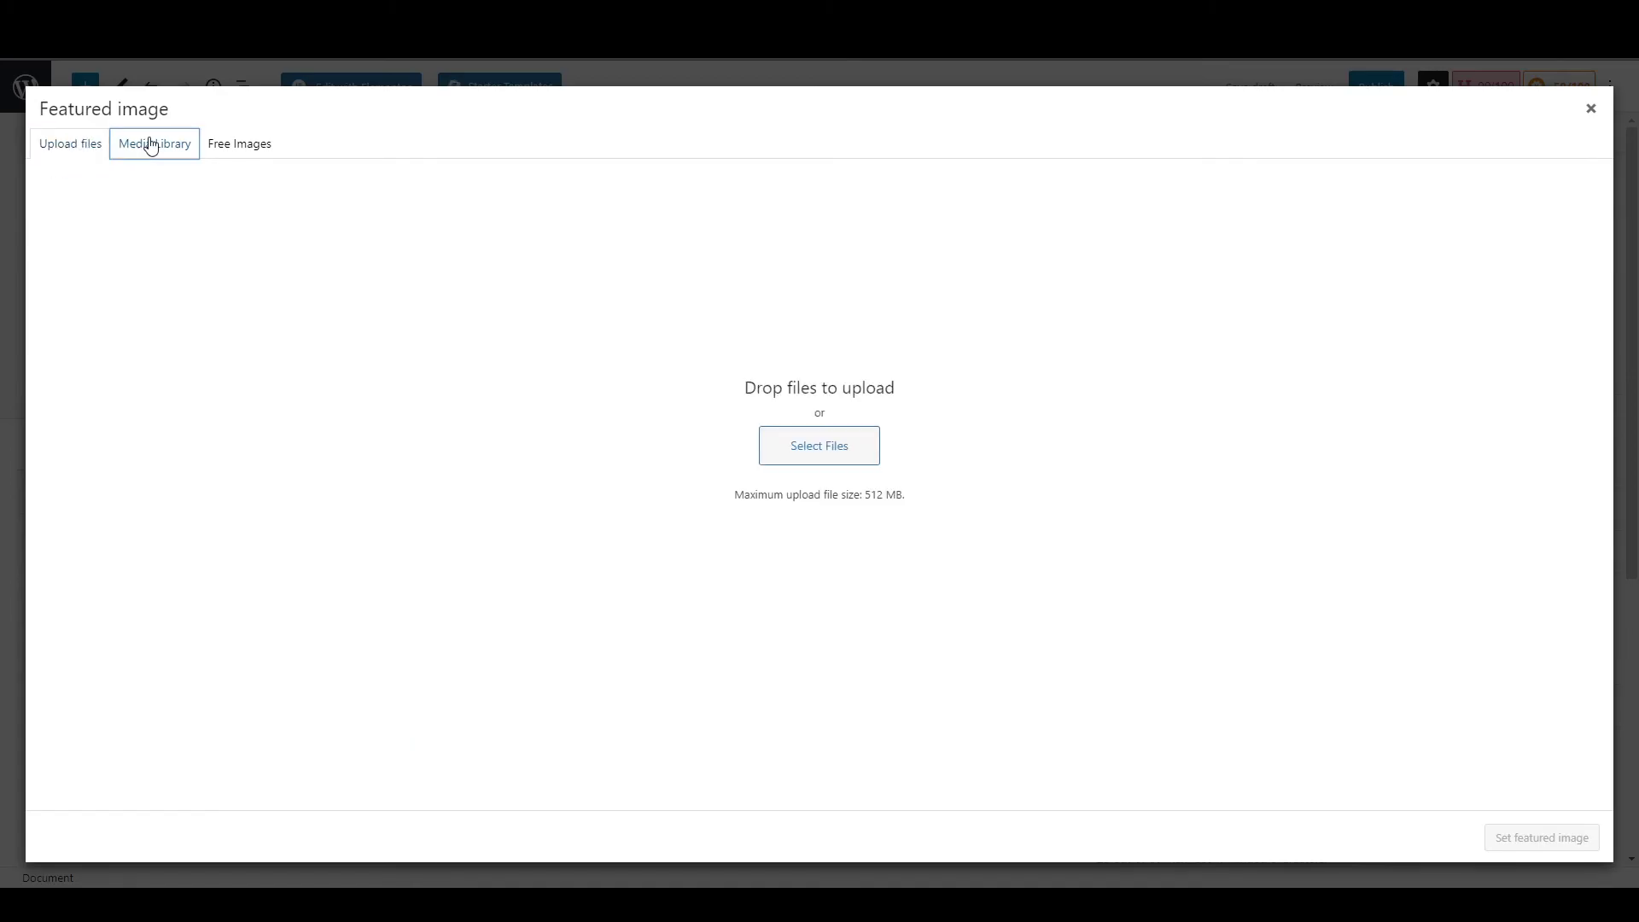
left_click(151, 145)
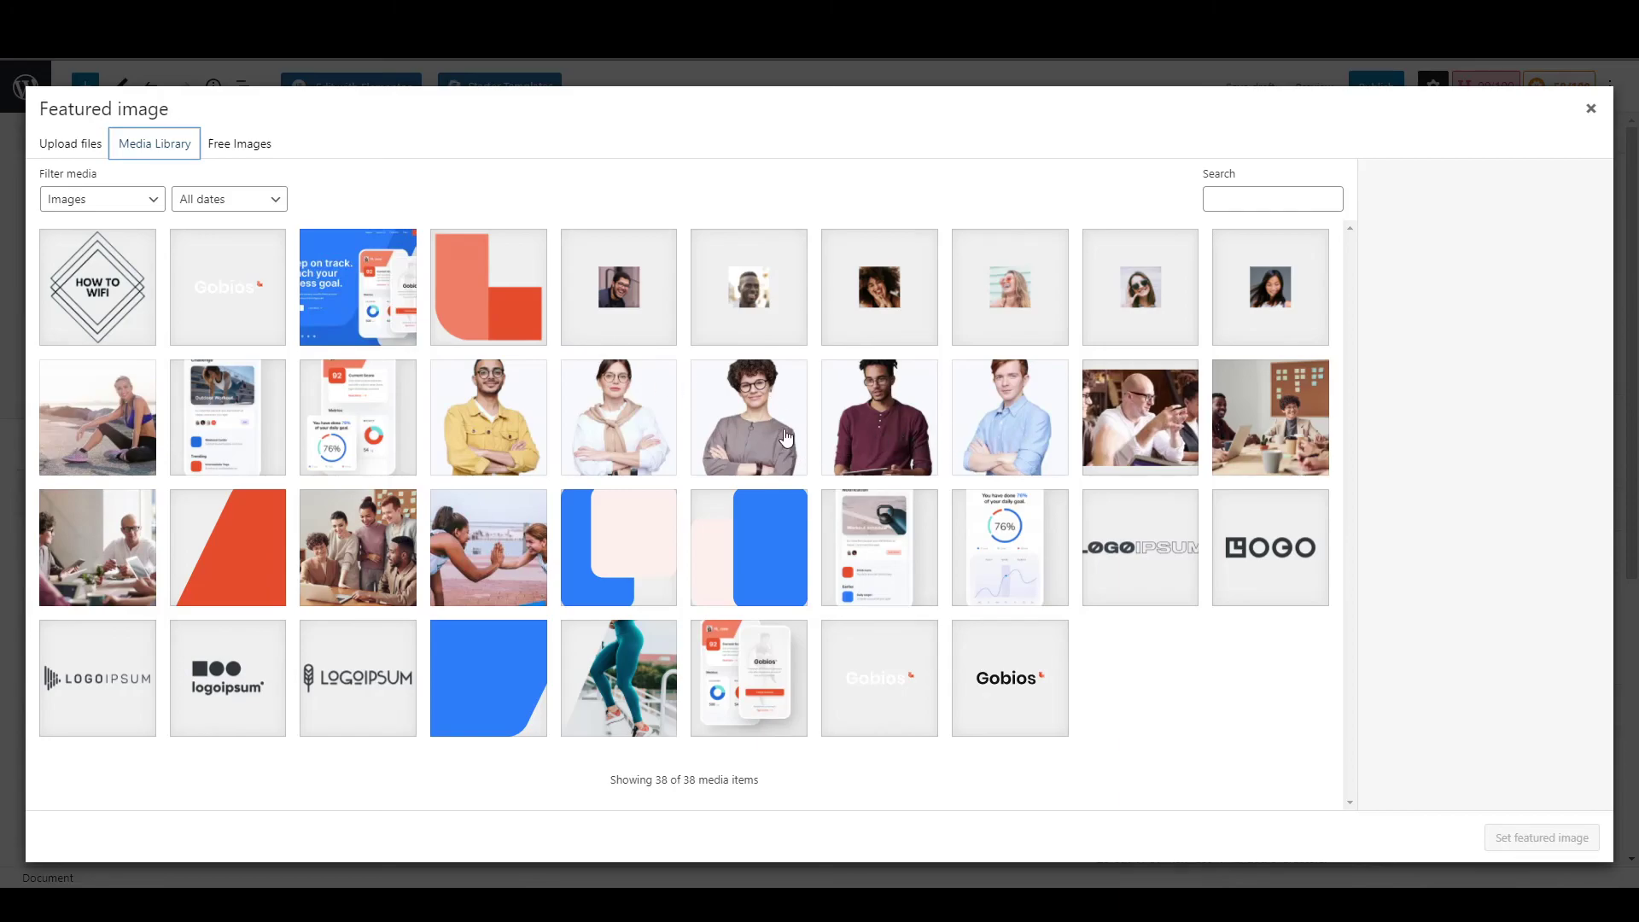
left_click(512, 440)
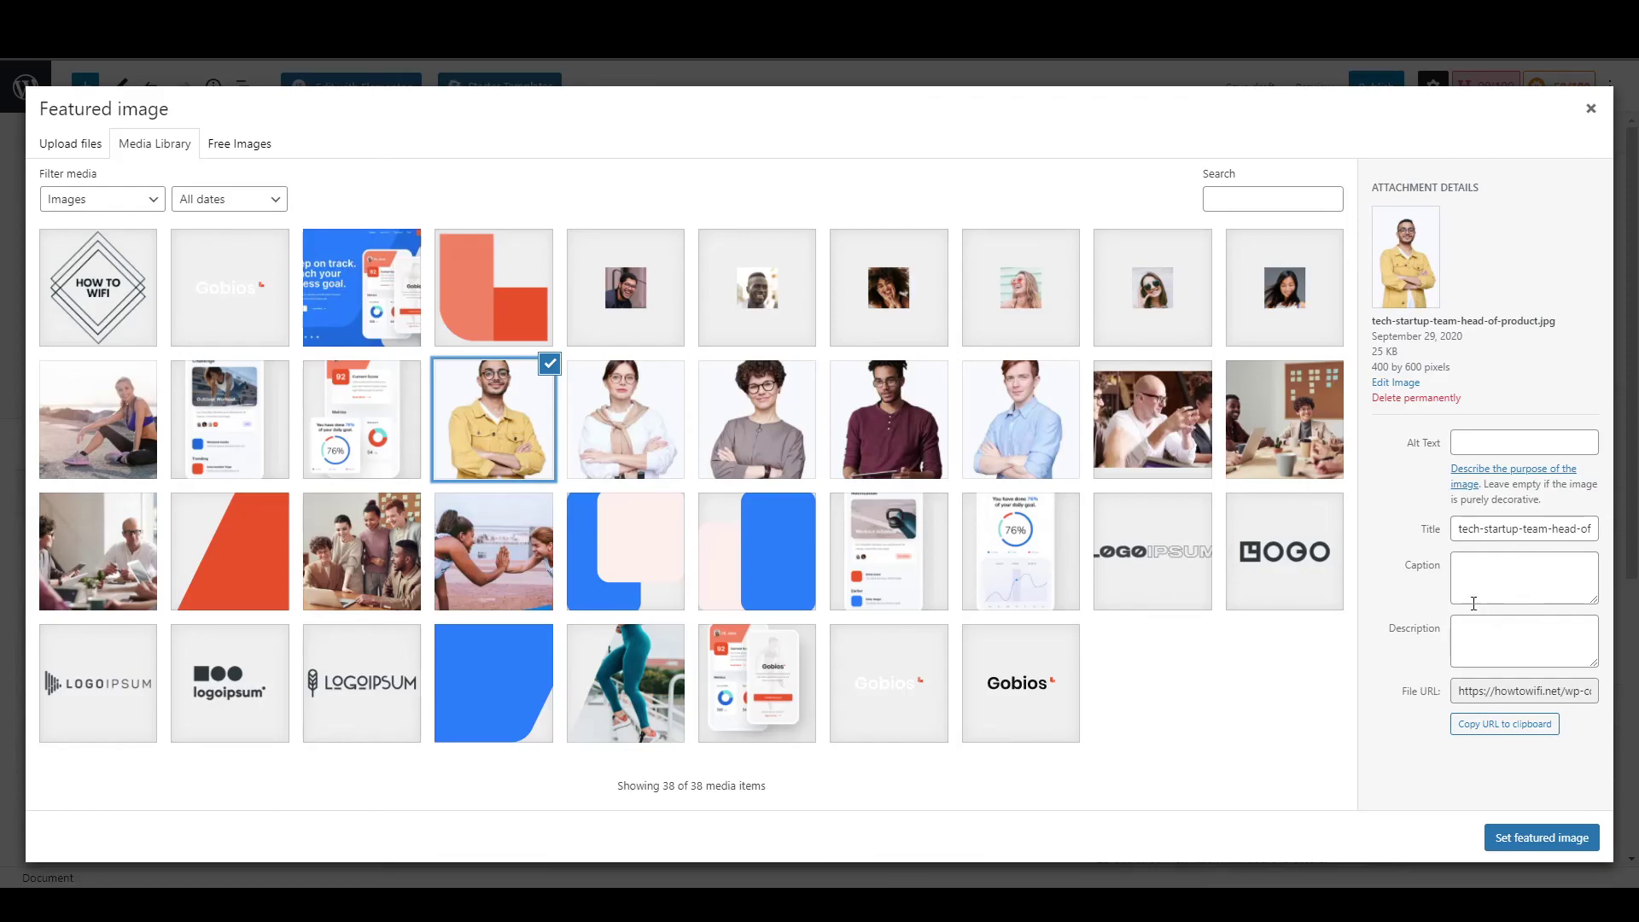
left_click(1543, 838)
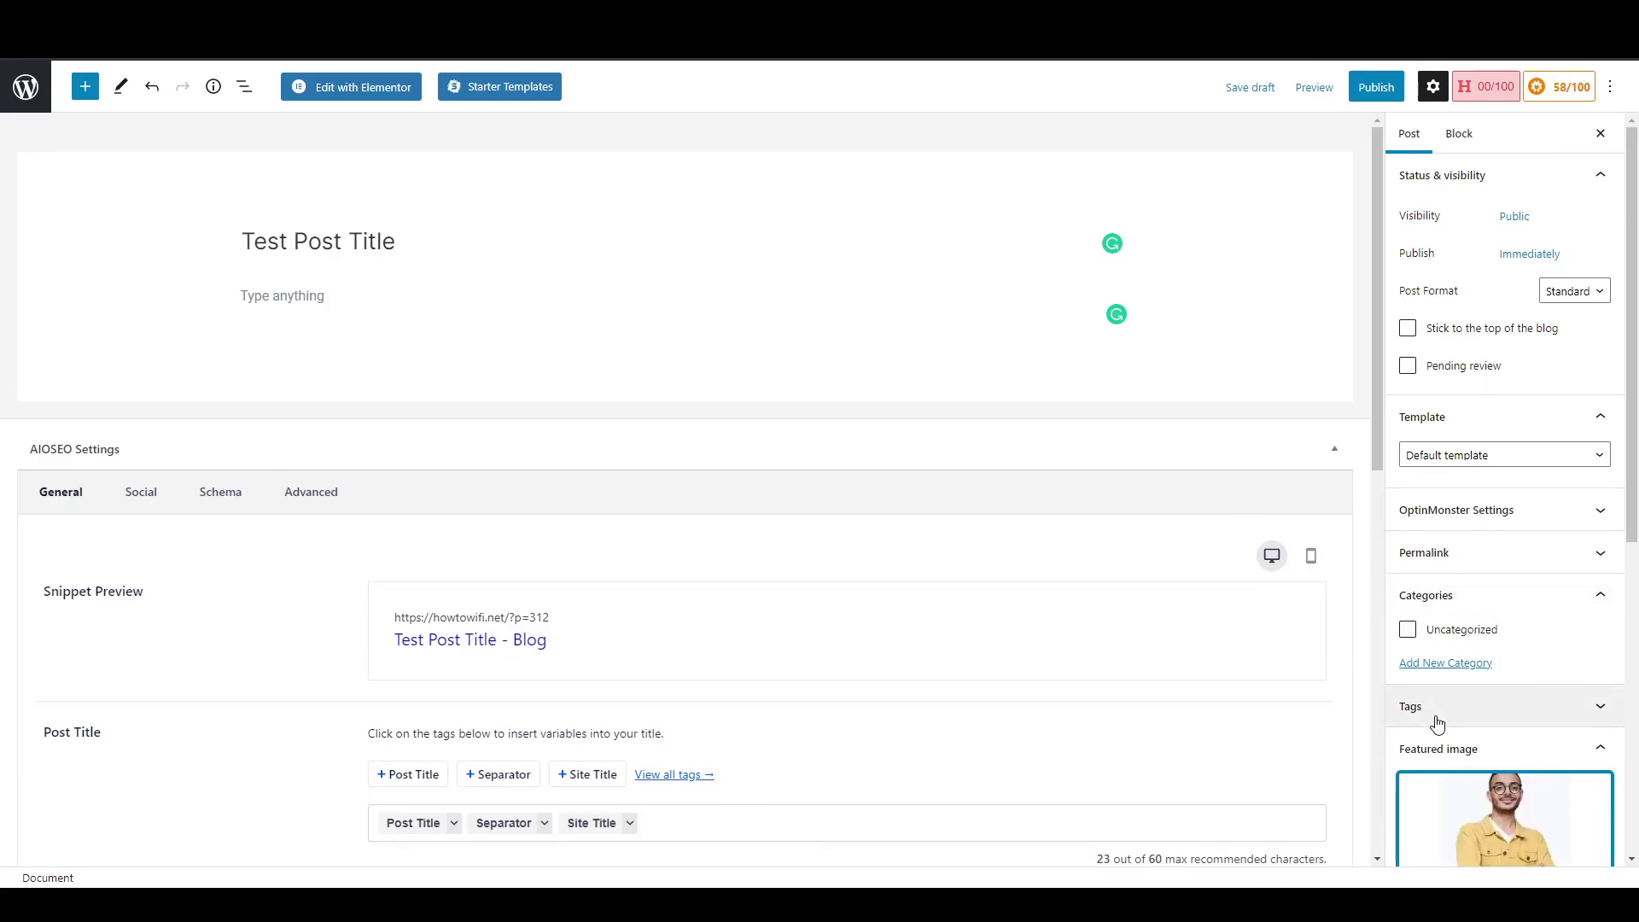
Publish the post and view it on the live site.
left_click(1378, 86)
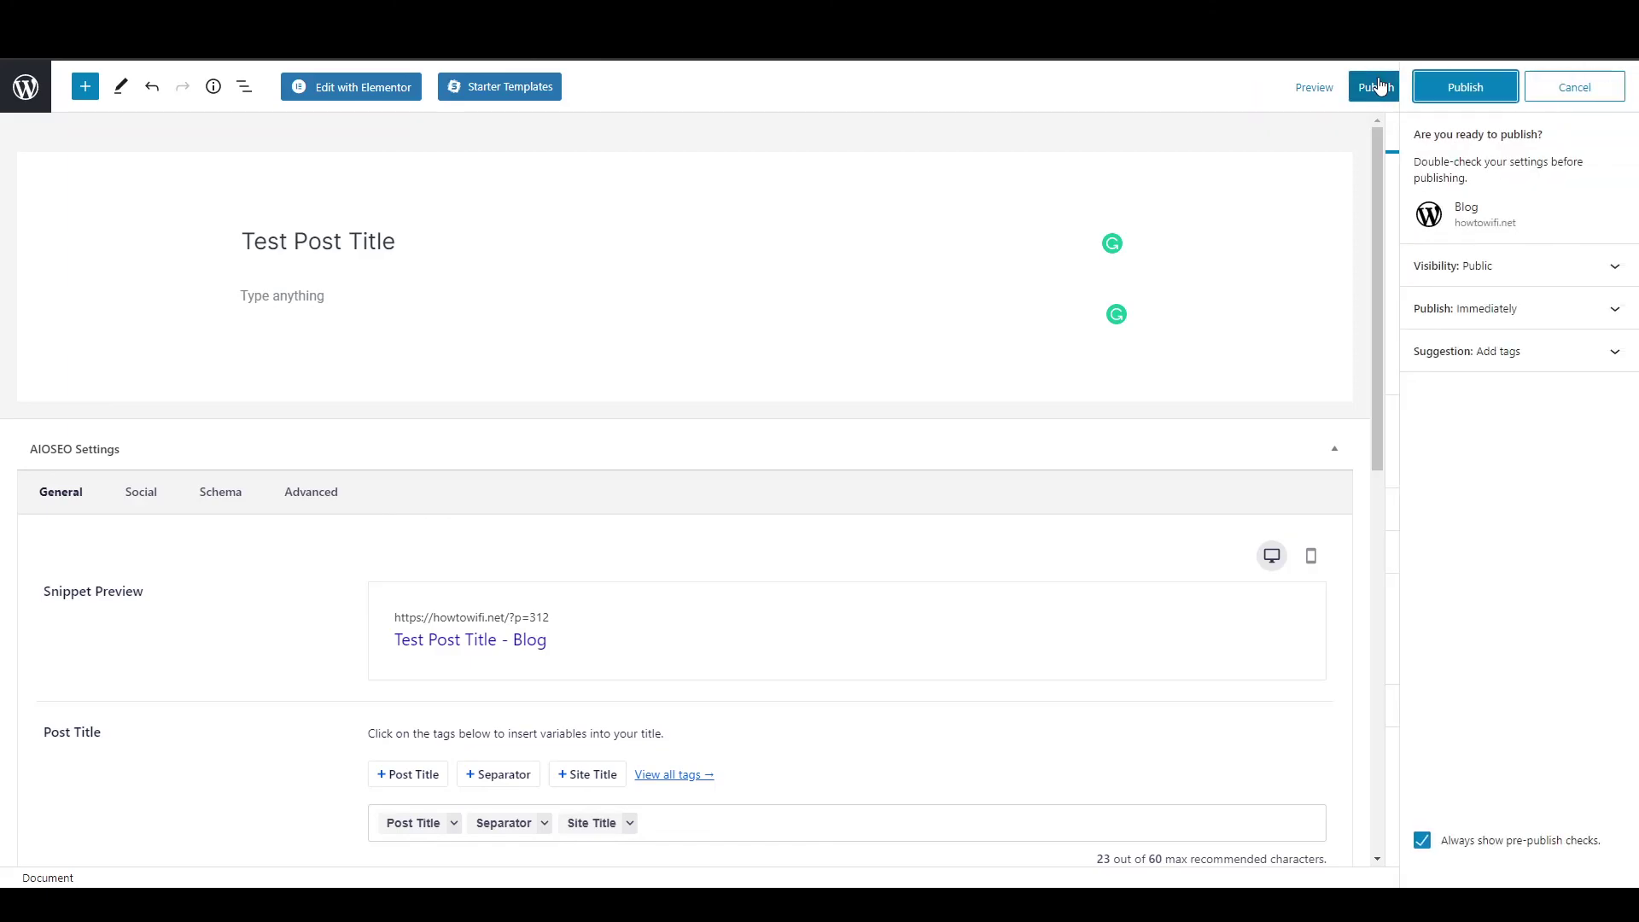
left_click(1485, 88)
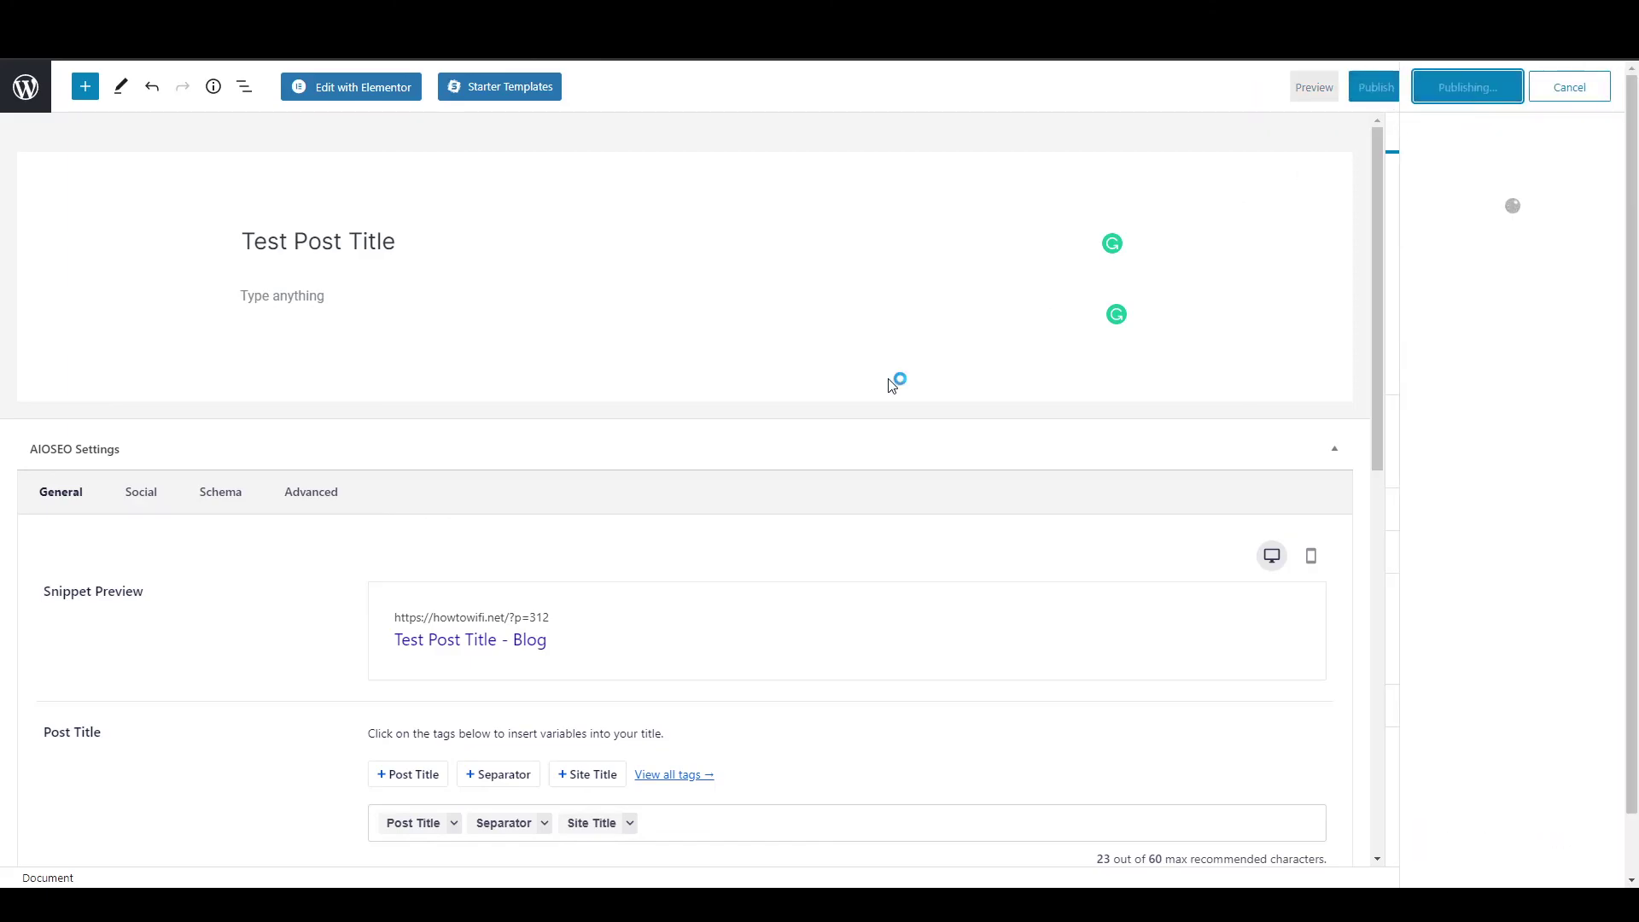
left_click(171, 834)
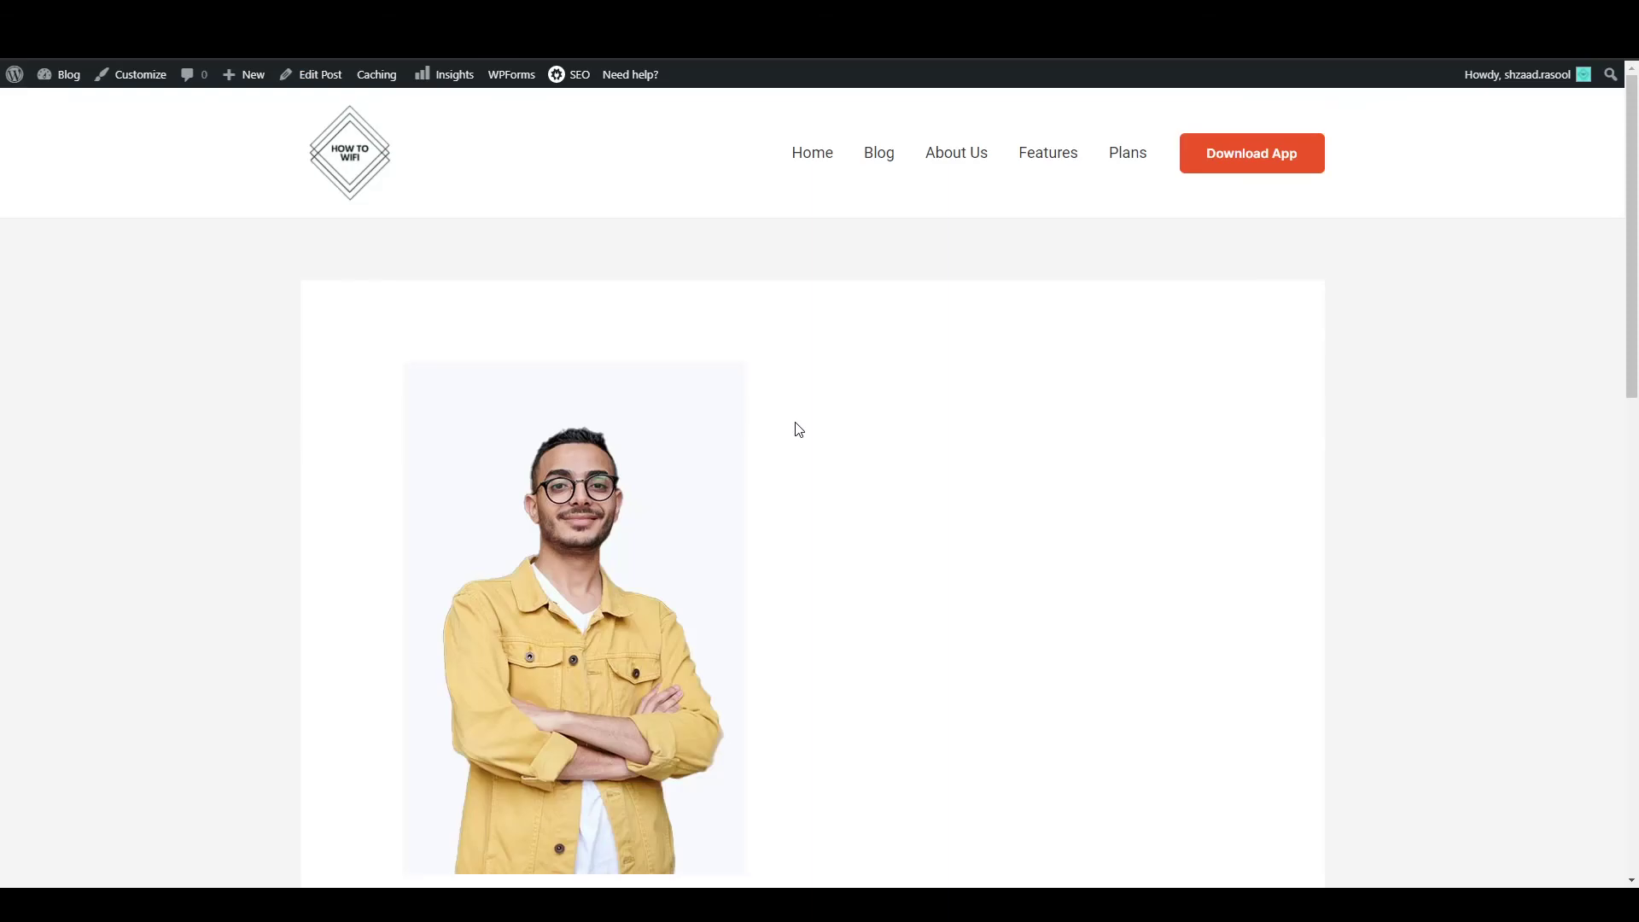
Scroll through the published Test Post Title post.
scroll(798, 430, "down", 10)
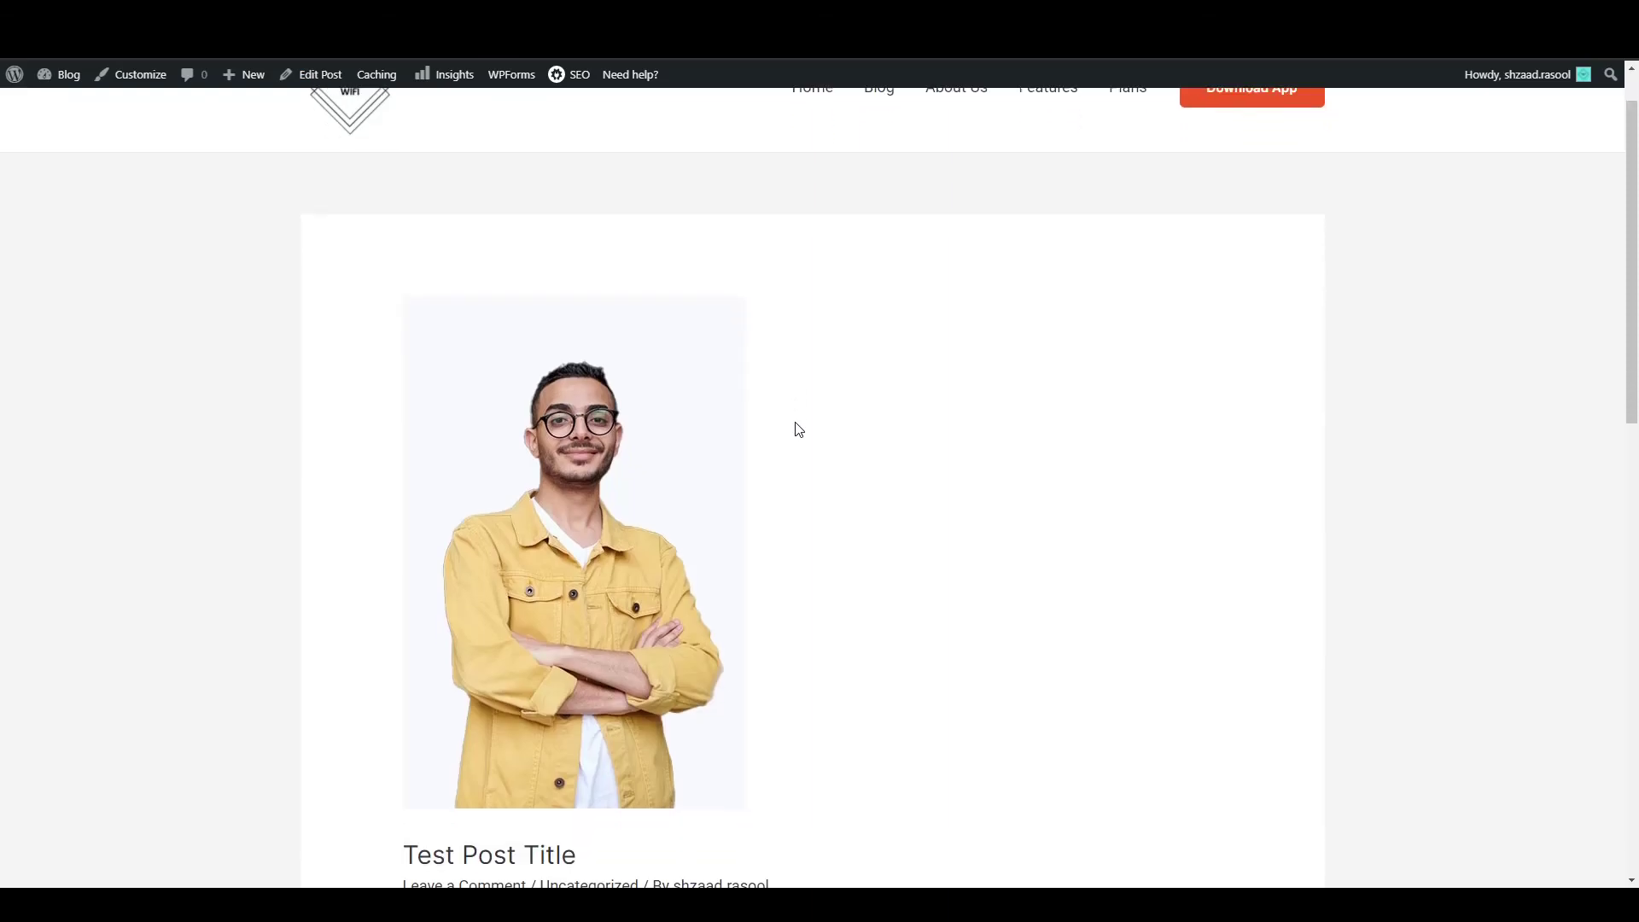
scroll(798, 431, "up", 6)
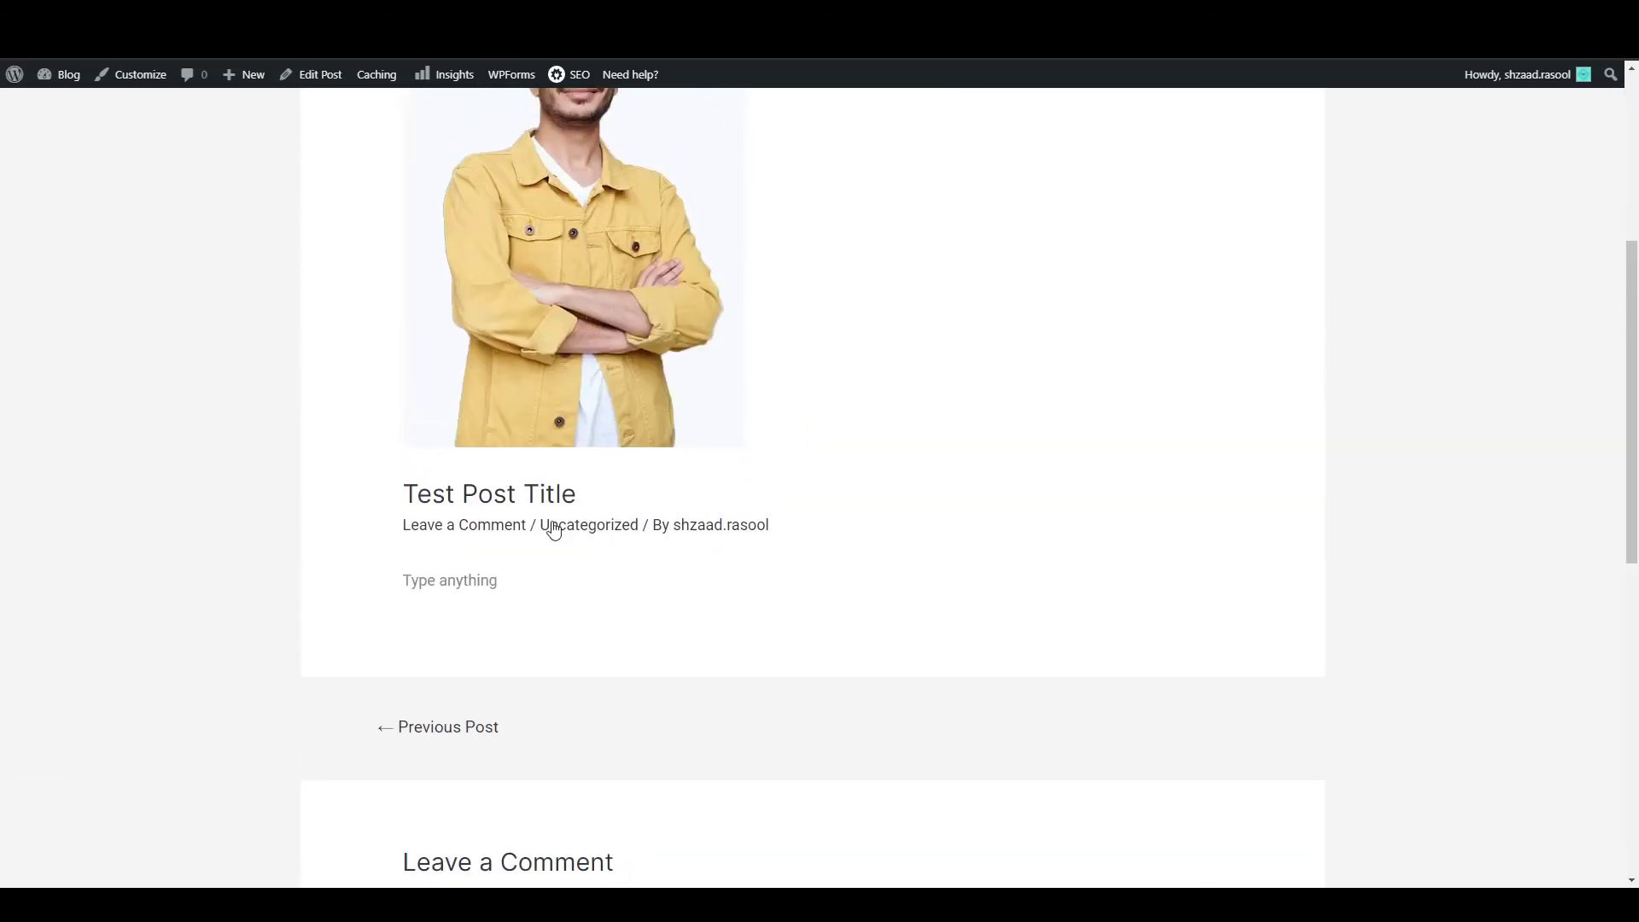
scroll(555, 538, "up", 4)
Browse the Blog page listing Test Post Title above Hello world.
left_click(887, 160)
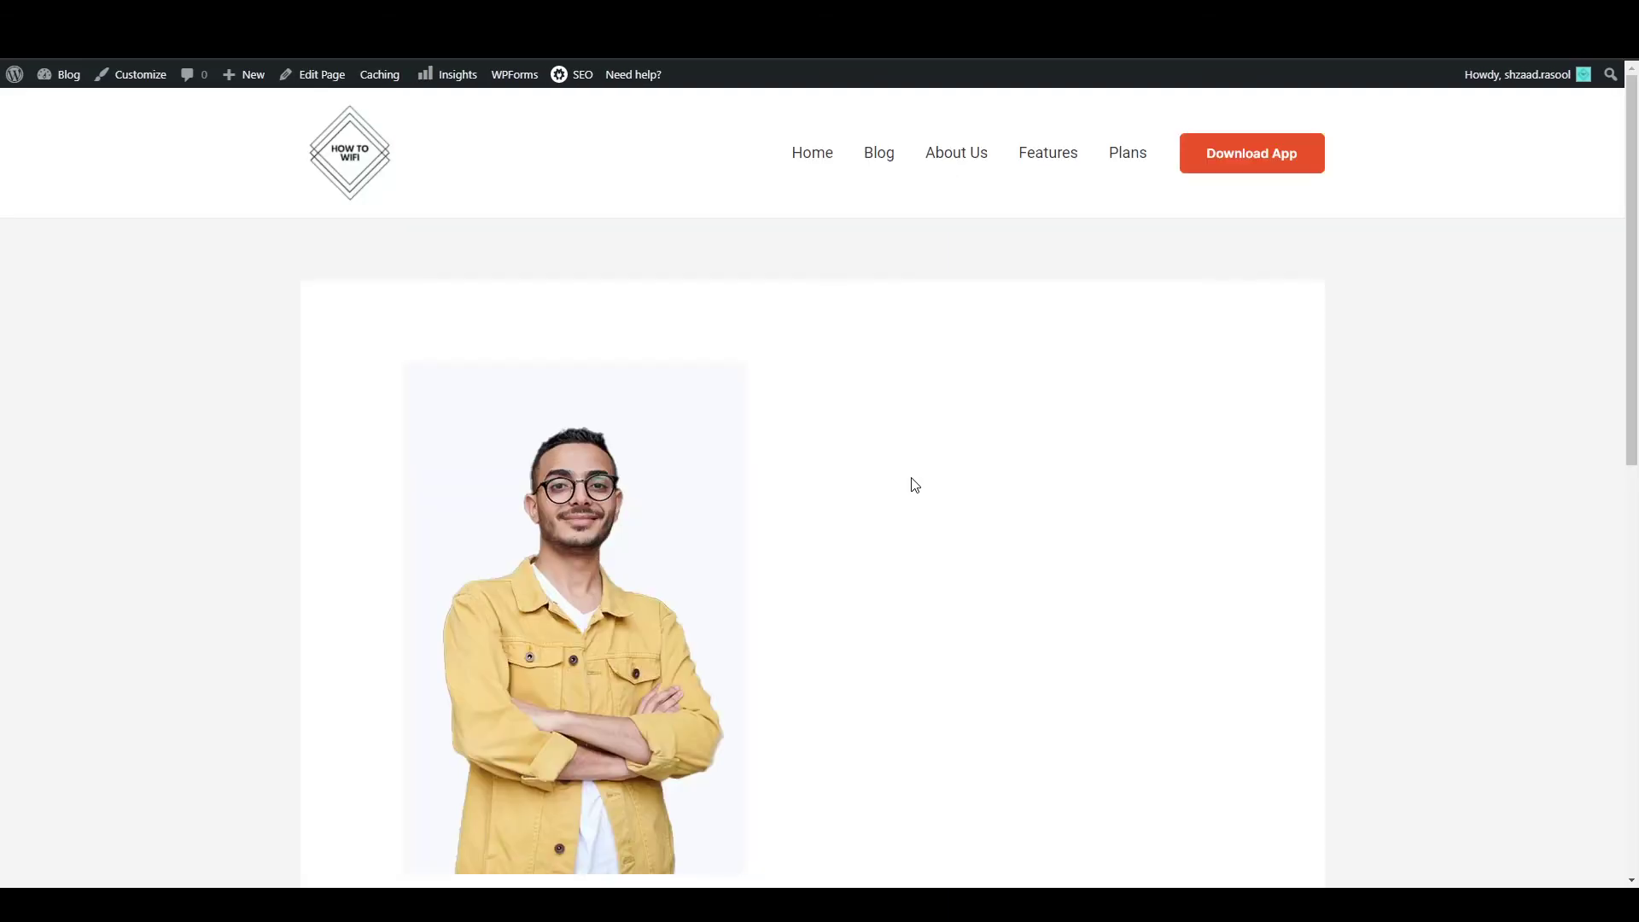
scroll(911, 483, "down", 5)
scroll(747, 483, "up", 3)
scroll(689, 497, "down", 8)
left_click_drag(397, 337, 997, 359)
left_click(893, 322)
scroll(745, 395, "up", 6)
scroll(614, 484, "up", 3)
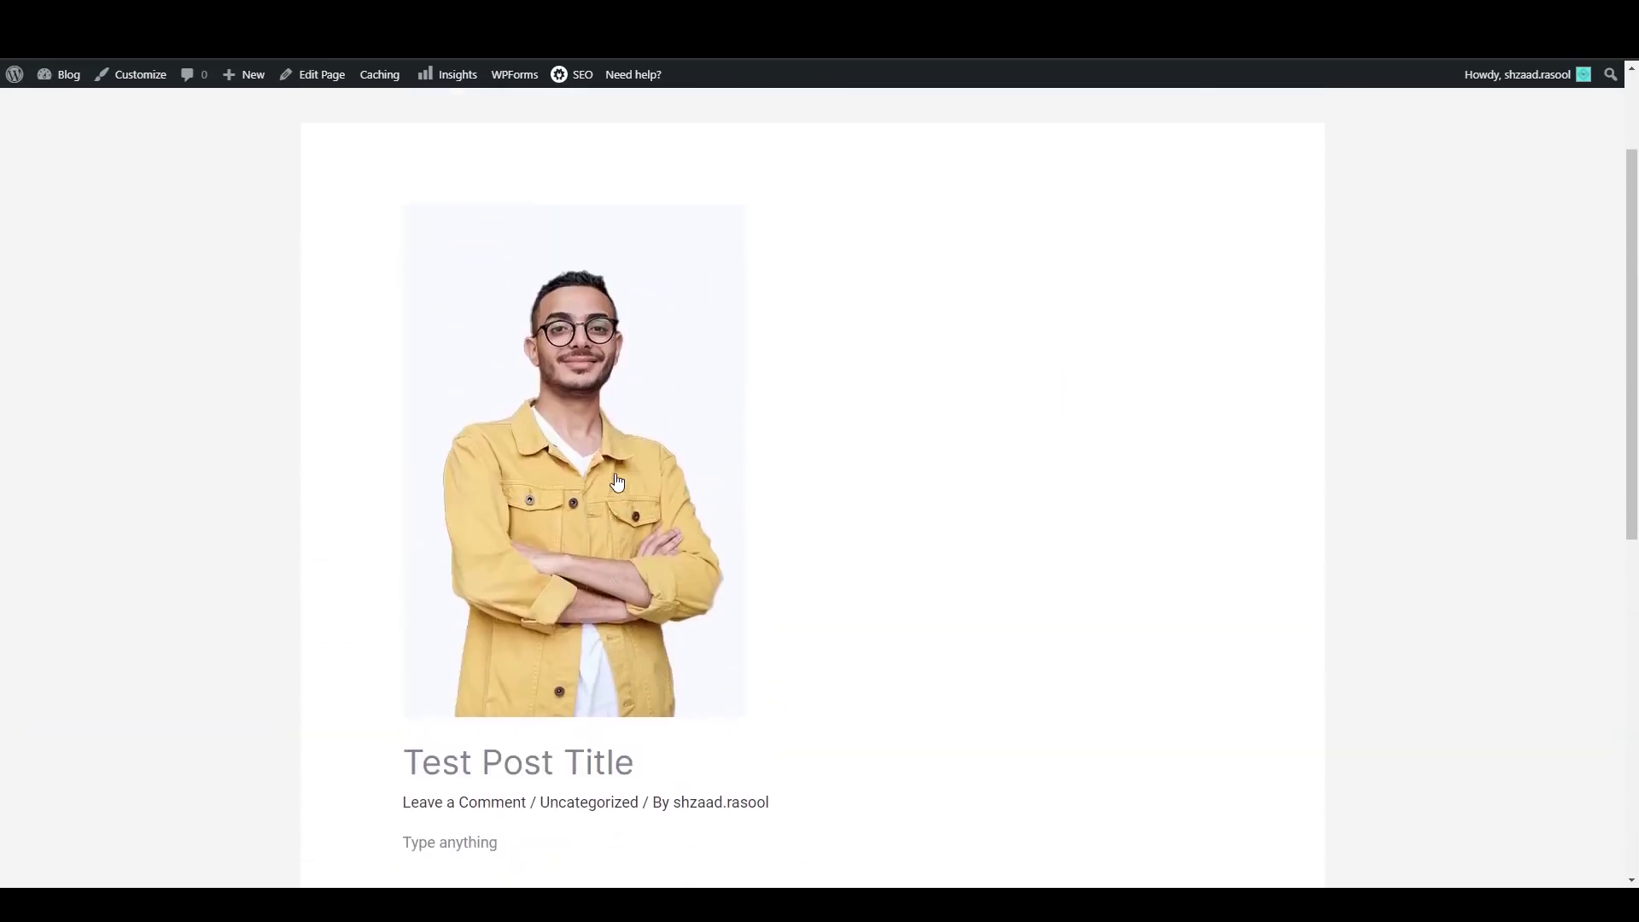
Return to the Gobios Home page and scroll through it.
left_click(814, 159)
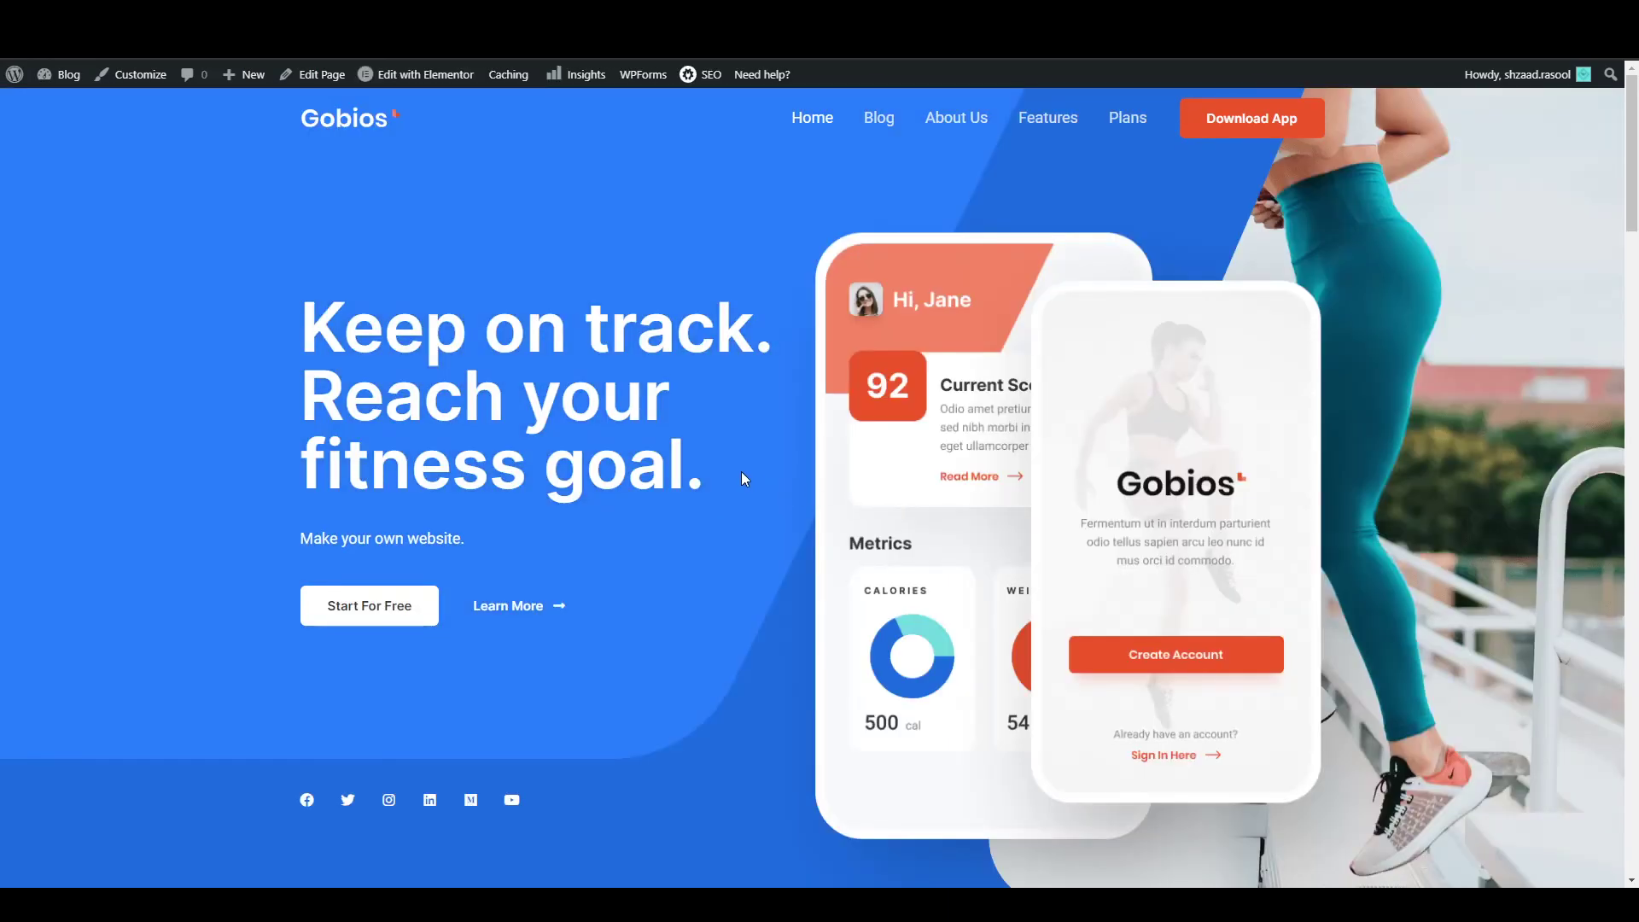
scroll(743, 478, "down", 10)
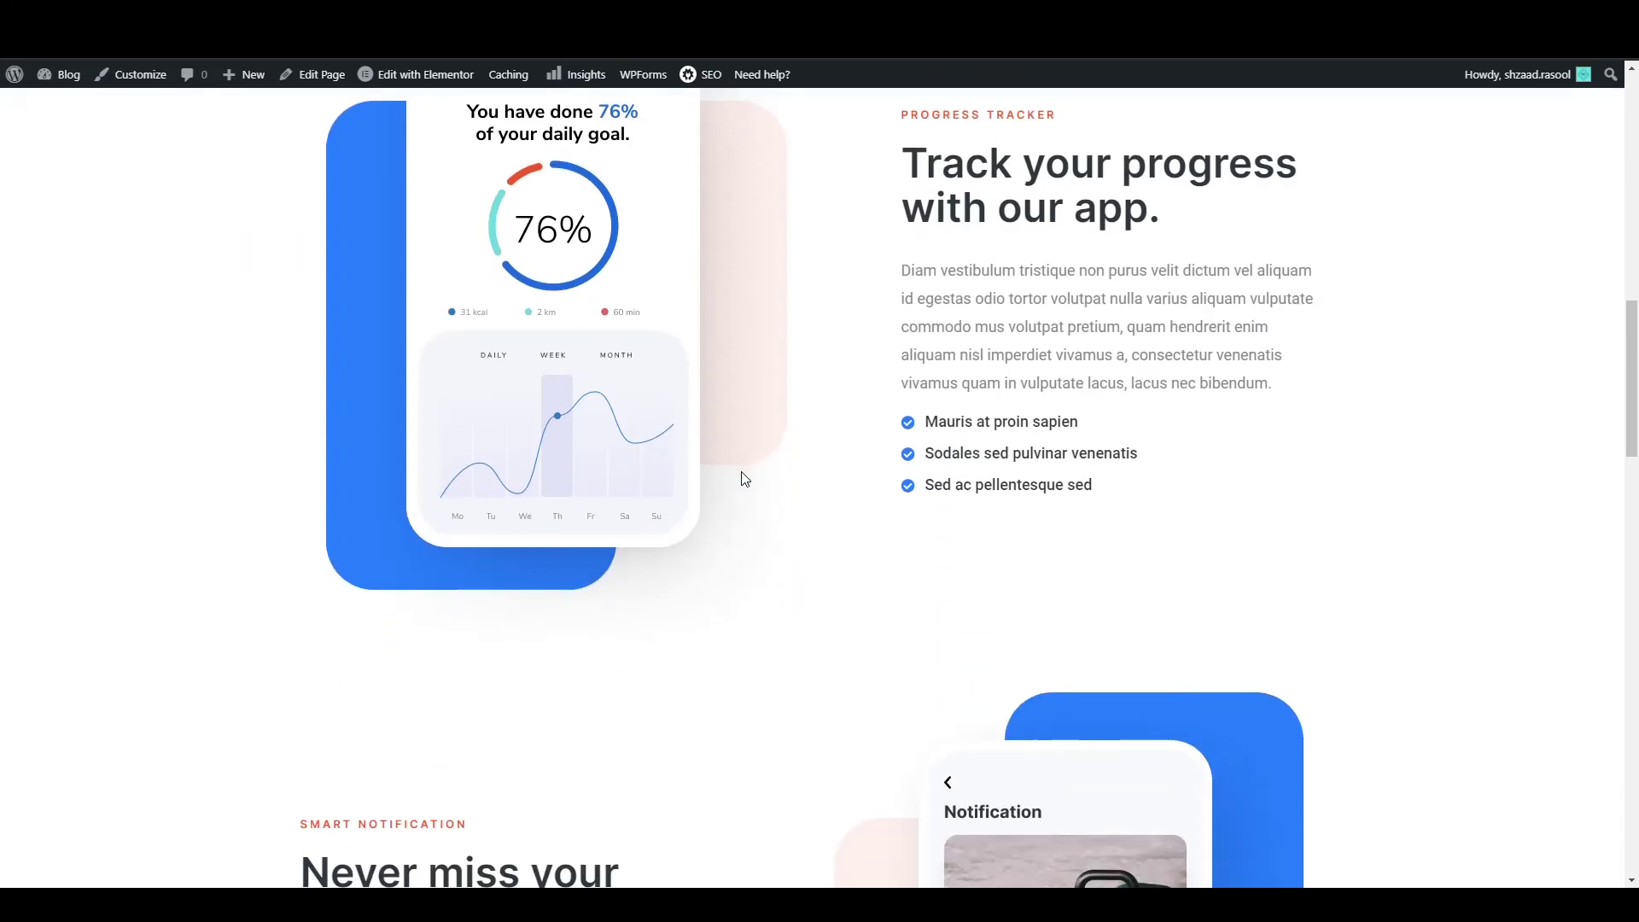
scroll(744, 478, "up", 10)
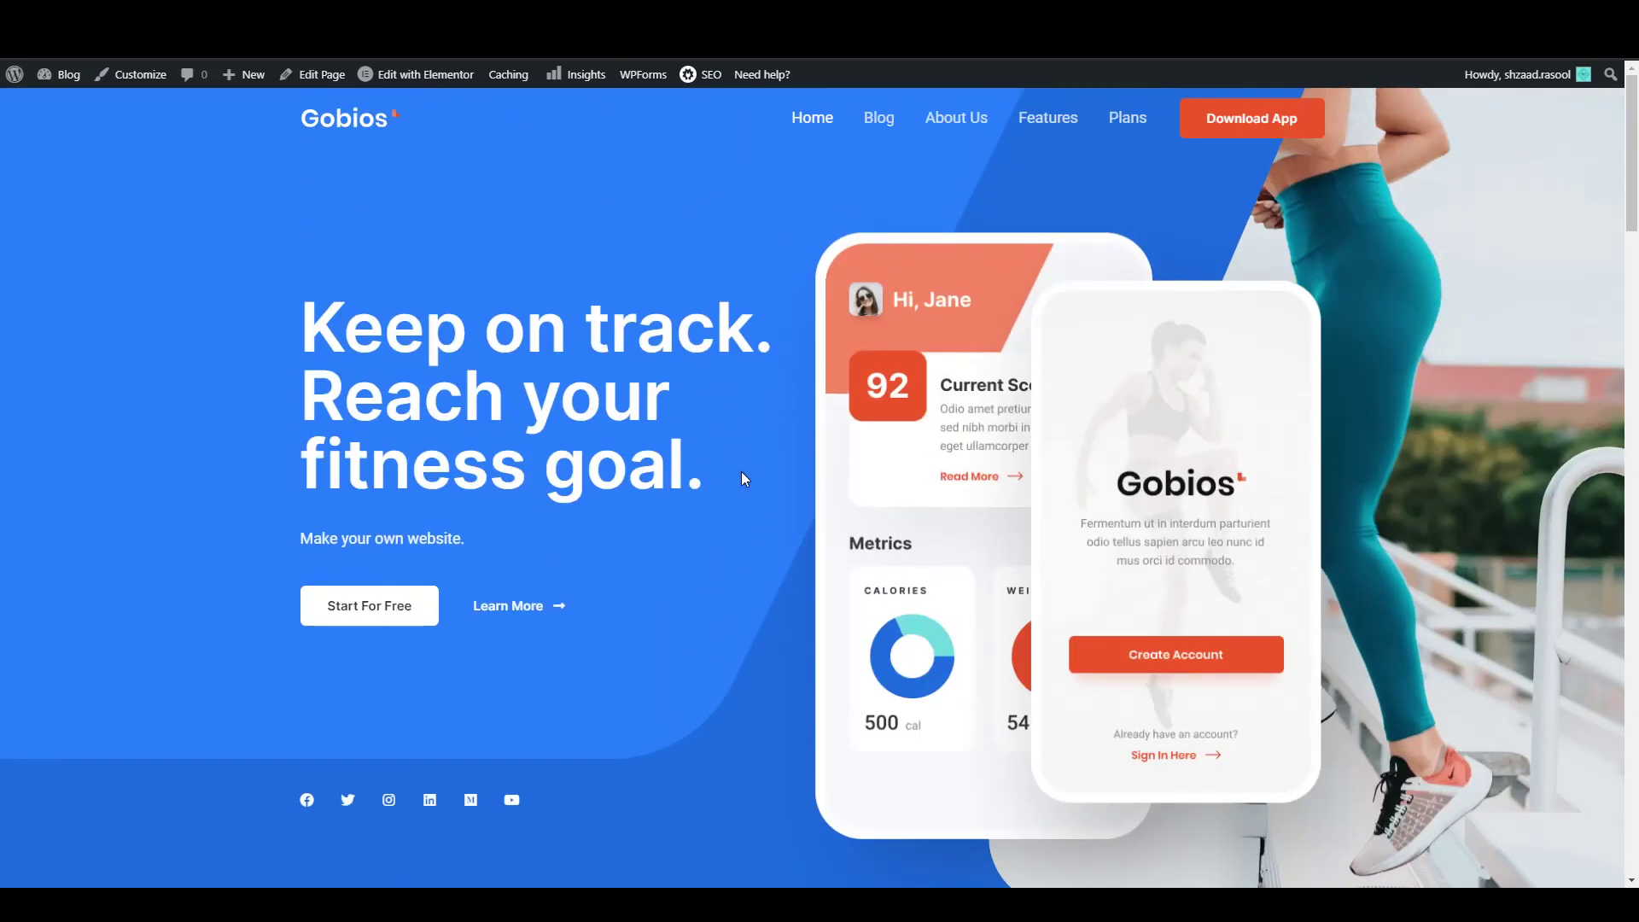